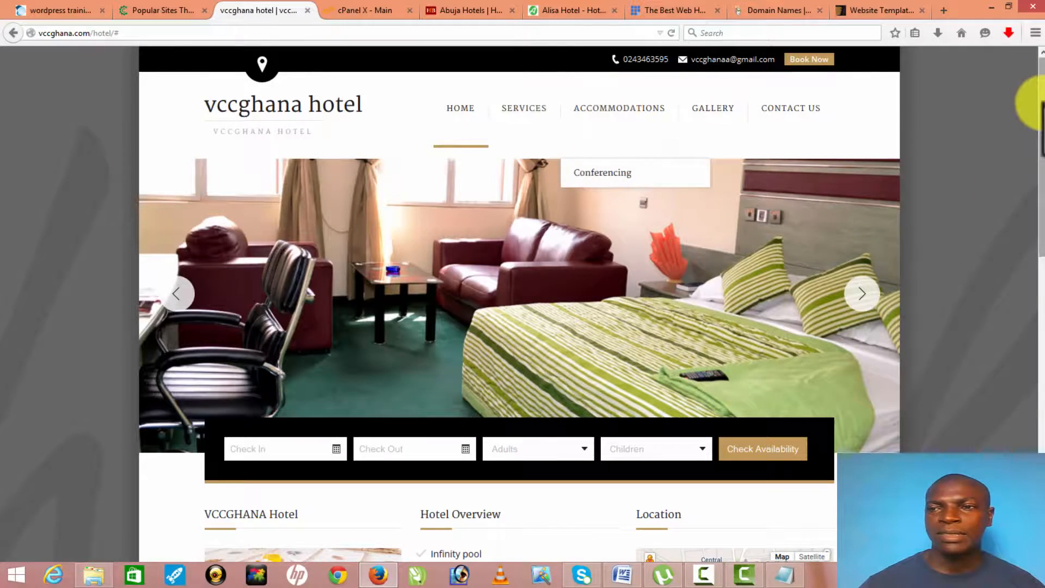
Scroll through the hosting offer page currently shown.
{"action": "left_click_drag", "start_coordinate": [1031, 113], "coordinate": [1033, 155]}
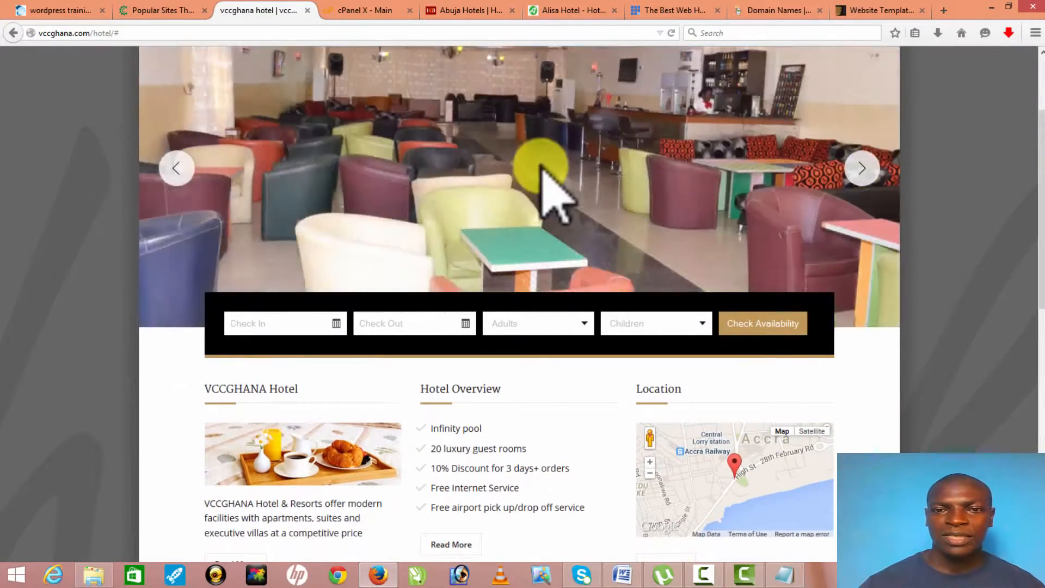
{"action": "scroll", "coordinate": [1029, 239], "scroll_direction": "down", "scroll_amount": 3}
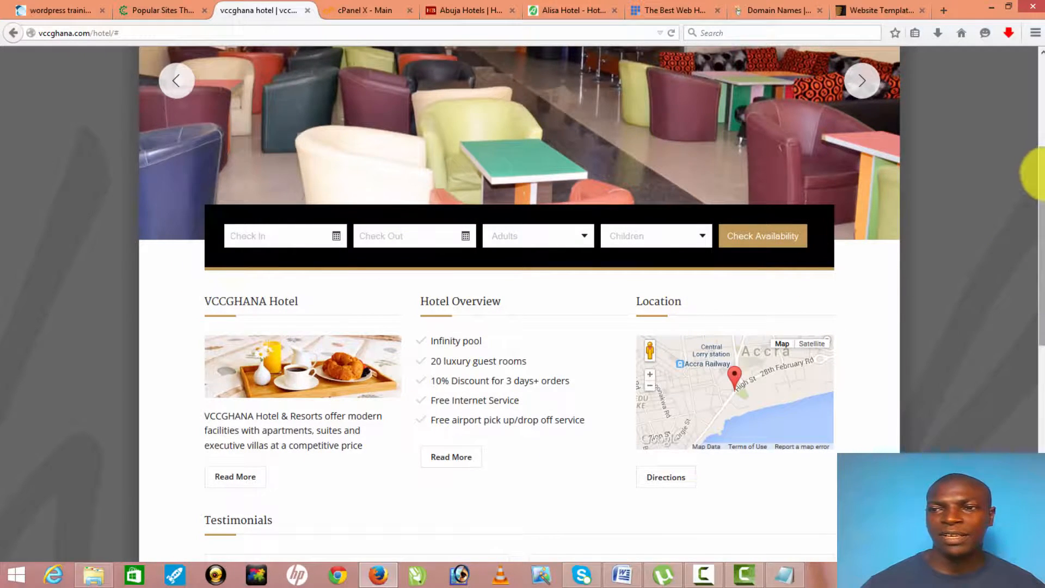
{"action": "scroll", "coordinate": [1034, 207], "scroll_direction": "down", "scroll_amount": 6}
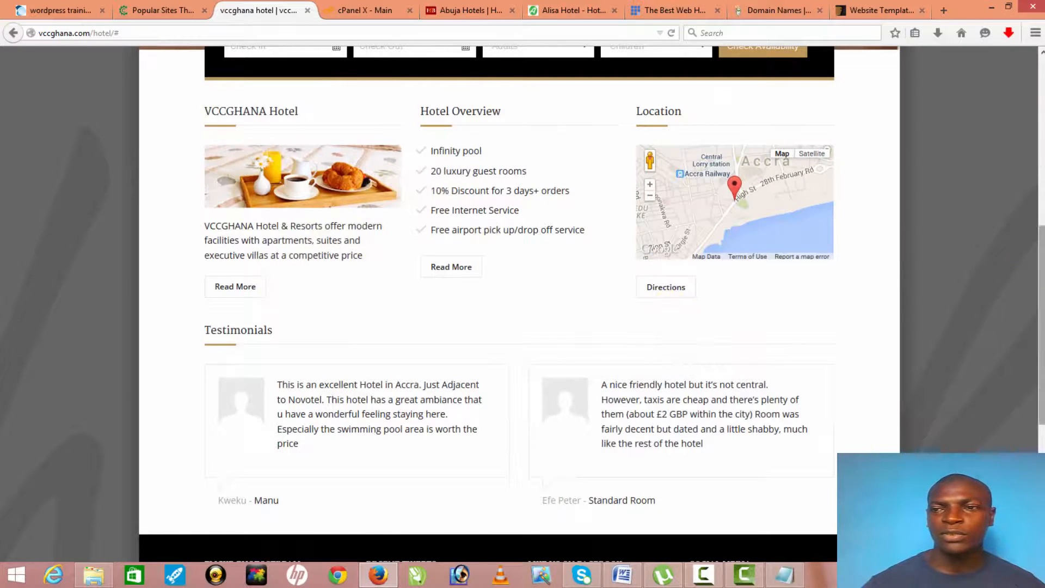
{"action": "left_click_drag", "start_coordinate": [1040, 329], "coordinate": [1040, 128]}
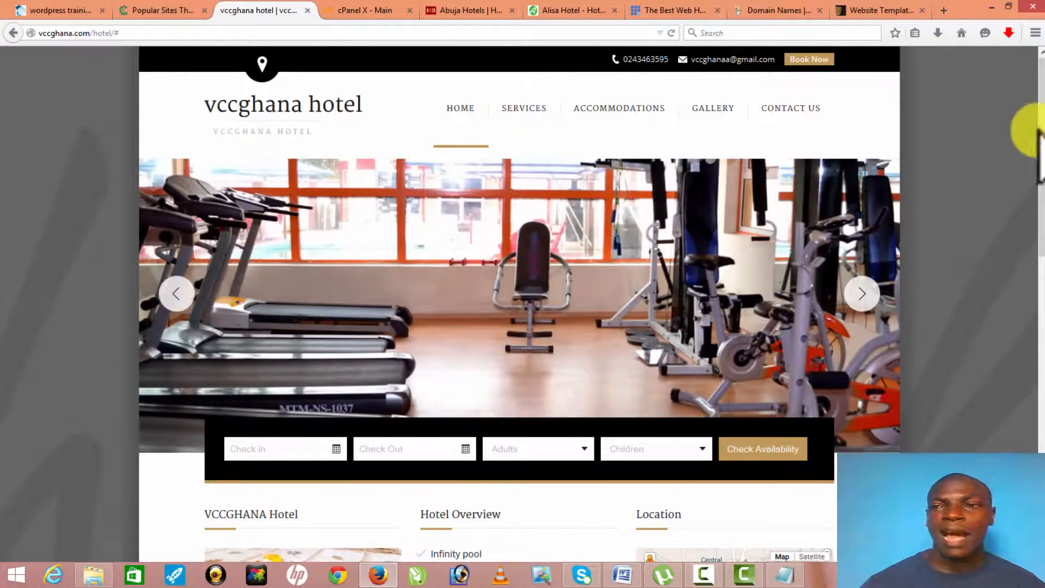
{"action": "mouse_move", "coordinate": [1037, 123]}
{"action": "left_mouse_down"}
{"action": "mouse_move", "coordinate": [1021, 257]}
{"action": "mouse_move", "coordinate": [1034, 116]}
{"action": "left_mouse_up"}
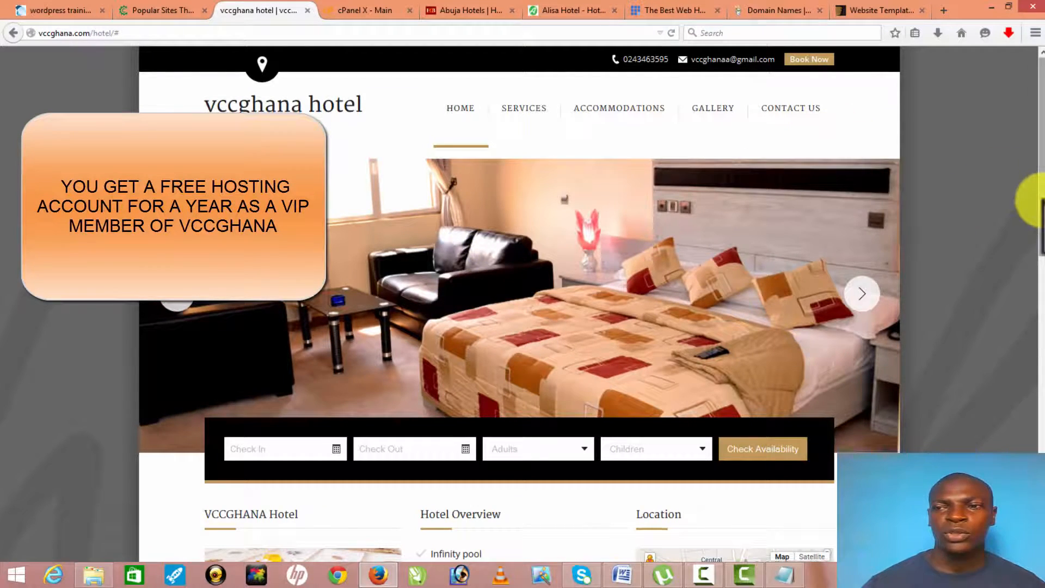
{"action": "mouse_move", "coordinate": [1042, 203]}
{"action": "left_mouse_down"}
{"action": "mouse_move", "coordinate": [1042, 241]}
{"action": "mouse_move", "coordinate": [1041, 191]}
{"action": "left_mouse_up"}
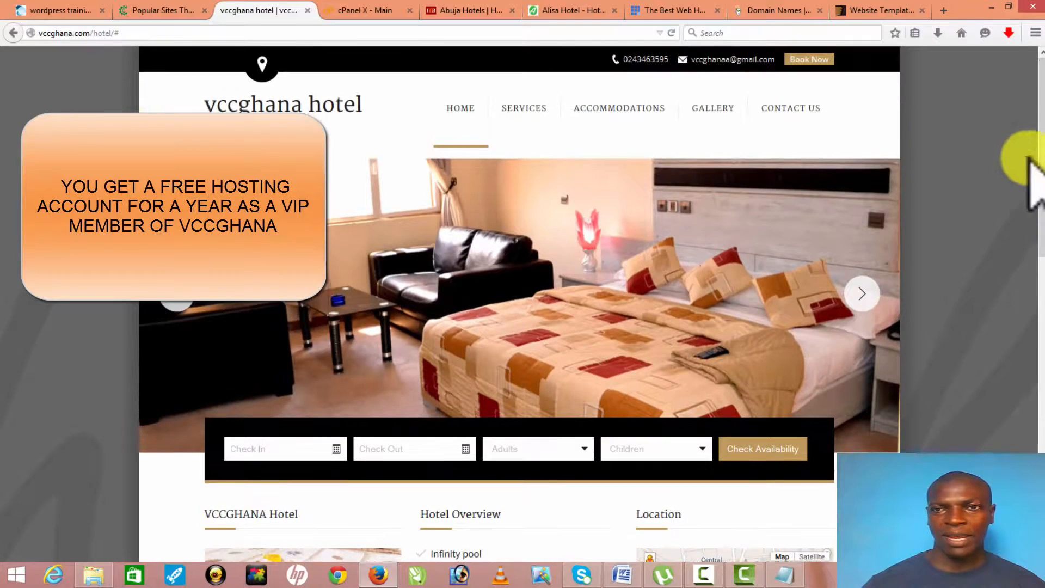
Compare the Bluehost and GoDaddy hosting offers, then bring up the vccghana.com cPanel dashboard.
{"action": "left_click", "coordinate": [669, 11]}
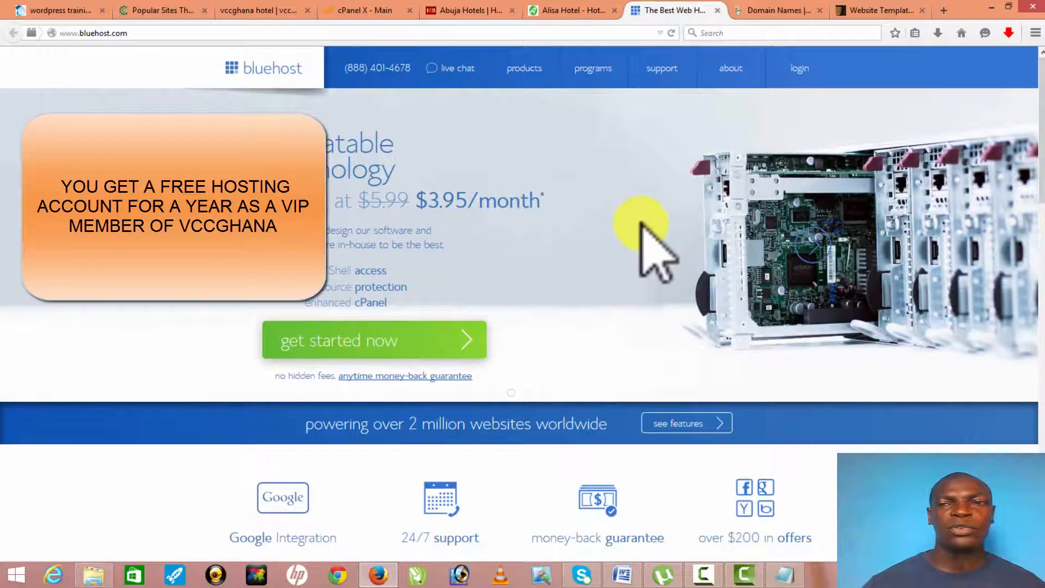
{"action": "left_click", "coordinate": [757, 7]}
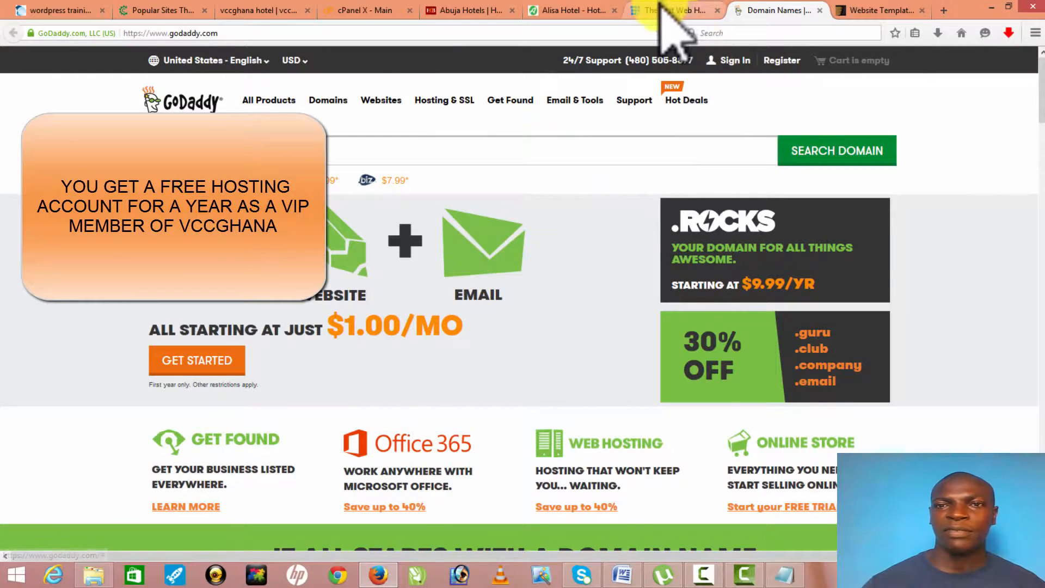
{"action": "left_click", "coordinate": [675, 11]}
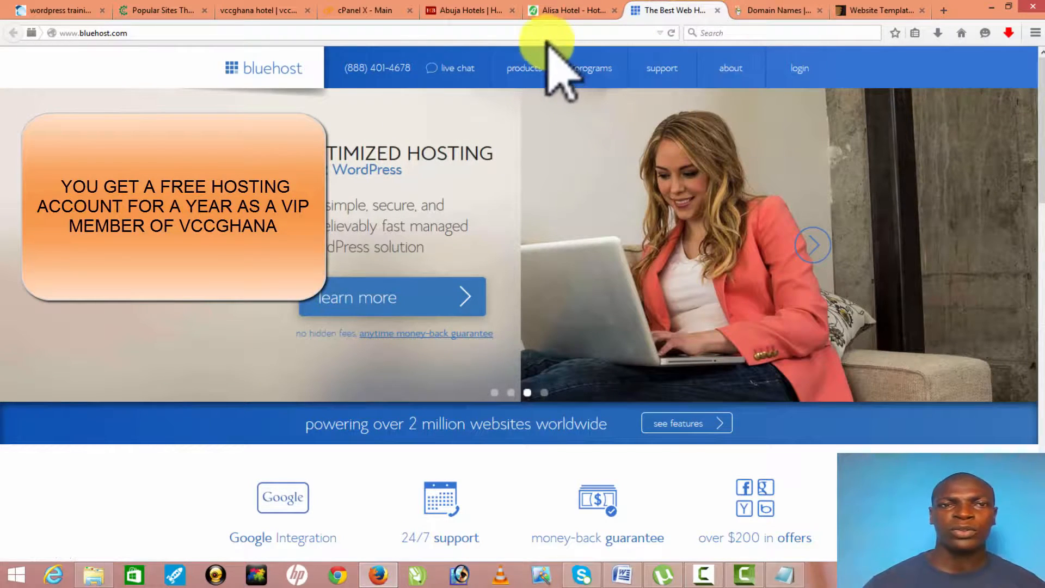
{"action": "left_click", "coordinate": [365, 11]}
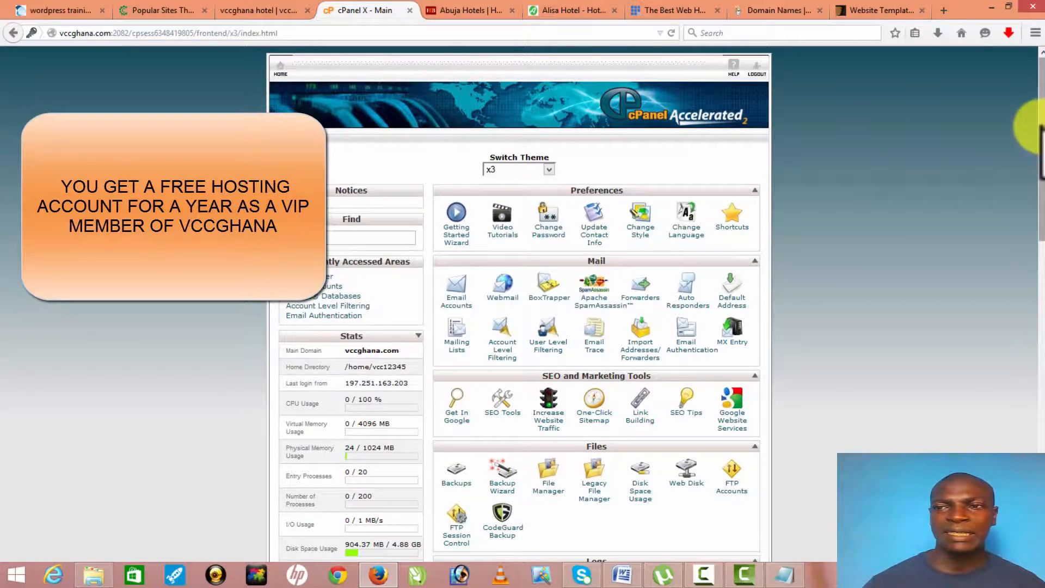
Scroll down the vccghana.com cPanel home page toward the Software section.
{"action": "left_click_drag", "start_coordinate": [1040, 128], "coordinate": [1041, 409]}
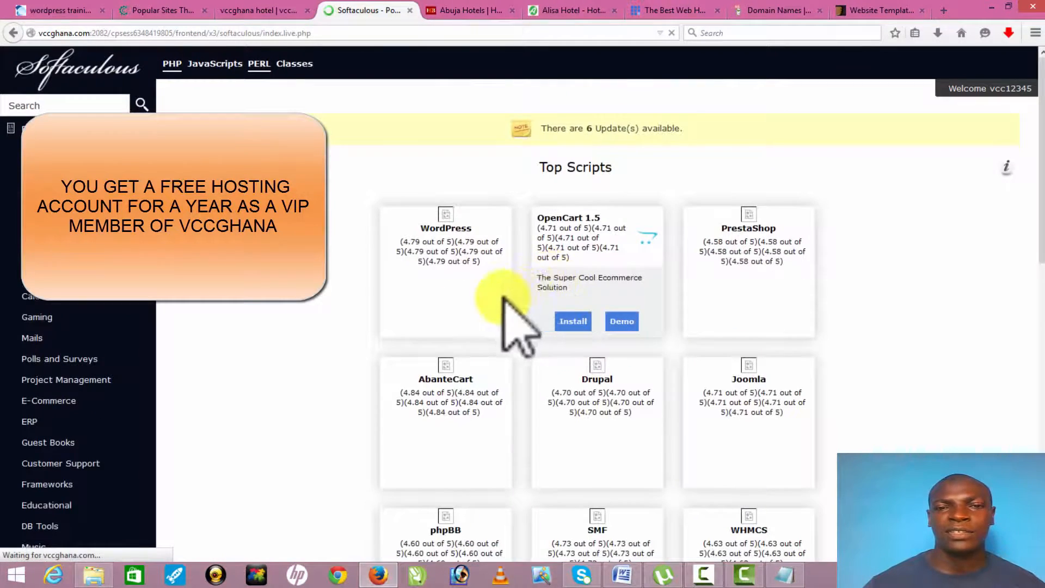
Open the WordPress 4.1.1 install form and clear the default 'wp' from In Directory.
{"action": "scroll", "coordinate": [857, 122], "scroll_direction": "down", "scroll_amount": 1}
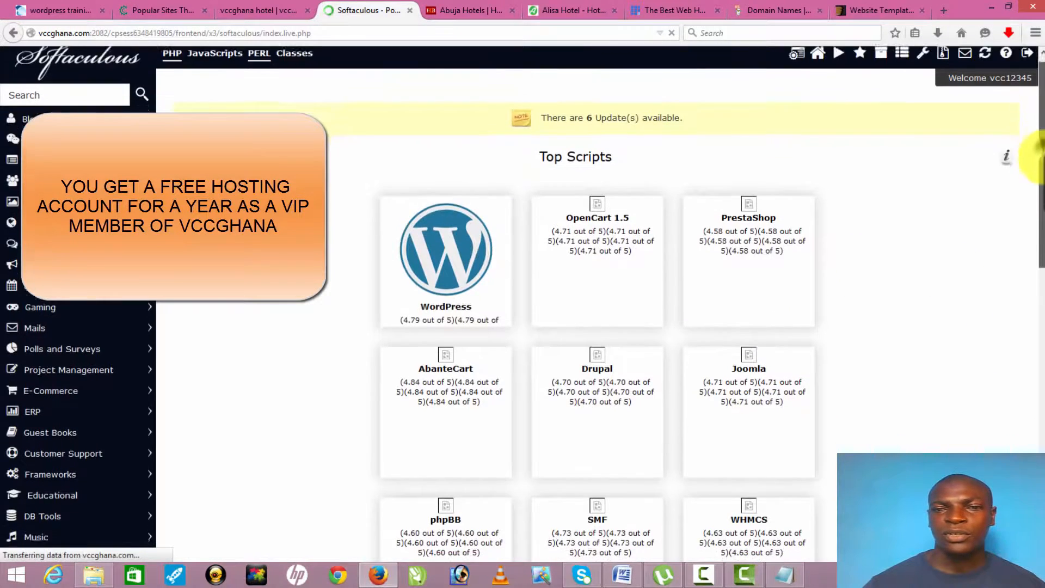
{"action": "mouse_move", "coordinate": [438, 242]}
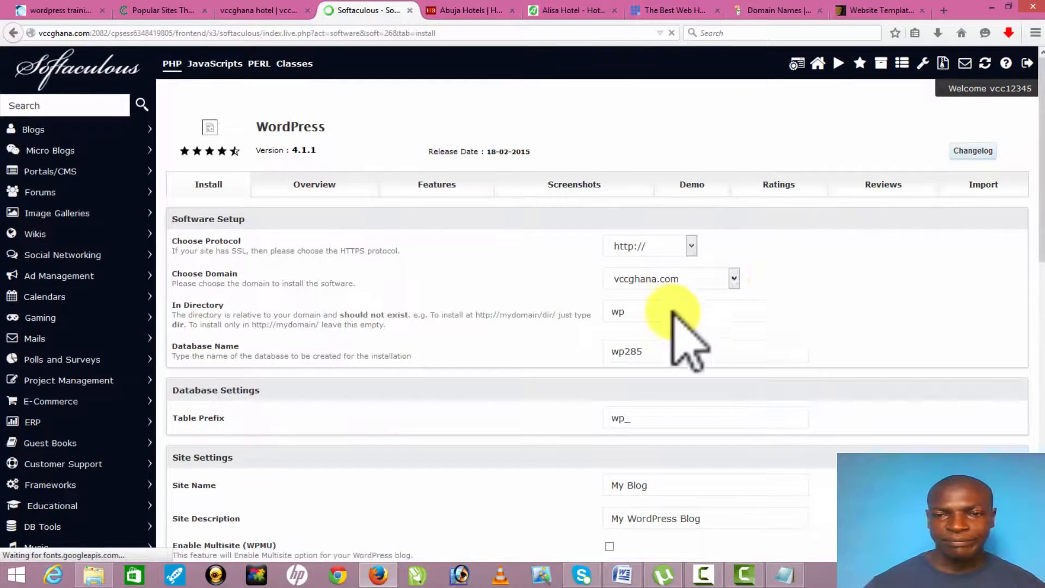
{"action": "scroll", "coordinate": [1037, 149], "scroll_direction": "down", "scroll_amount": 2}
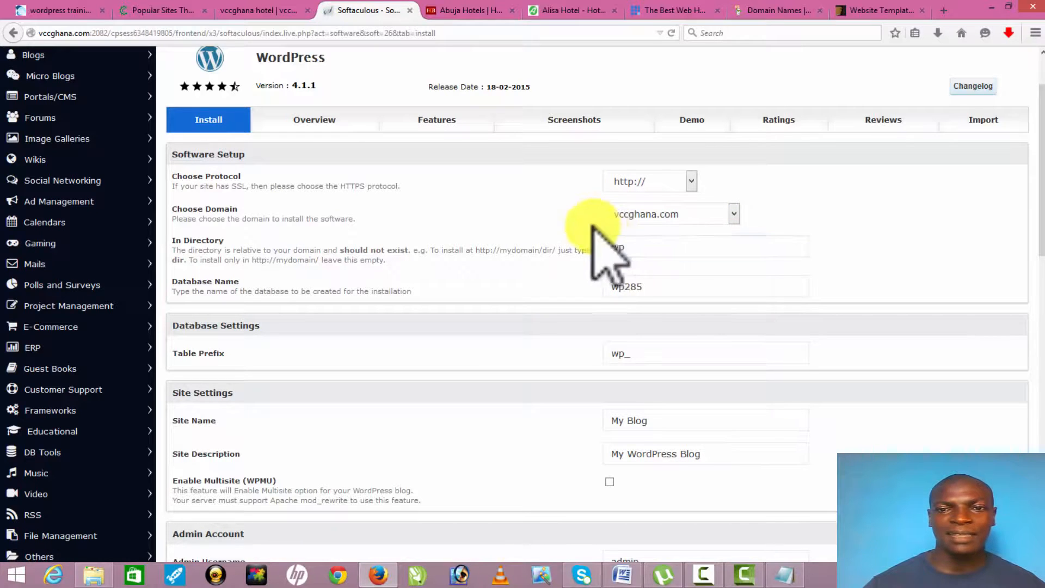
{"action": "left_click_drag", "start_coordinate": [642, 247], "coordinate": [575, 249]}
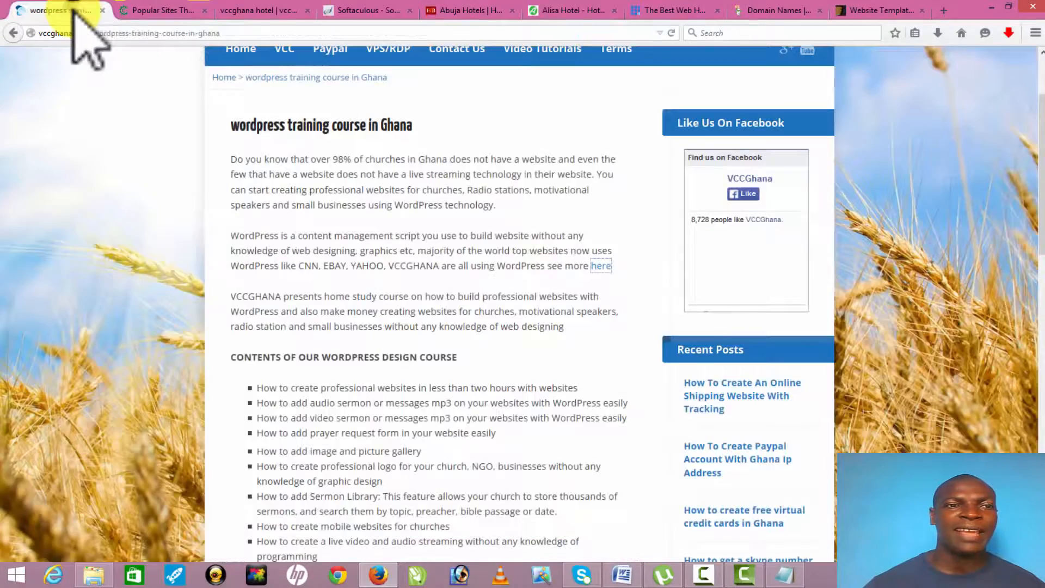
Check the WordPress training and hotel demo pages, then set the install directory to 'hotels'.
{"action": "left_click", "coordinate": [76, 10]}
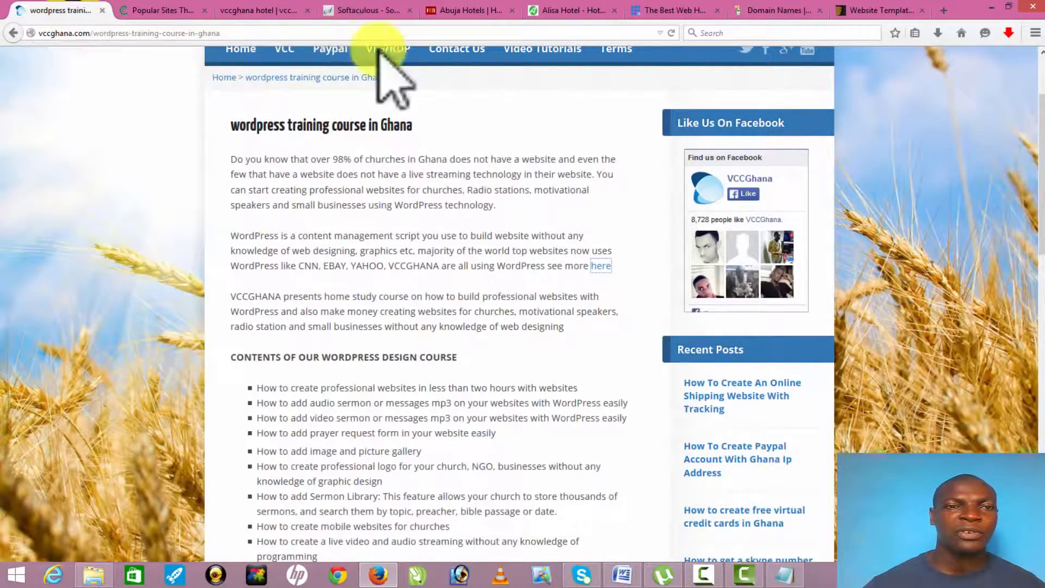
{"action": "scroll", "coordinate": [1034, 161], "scroll_direction": "up", "scroll_amount": 3}
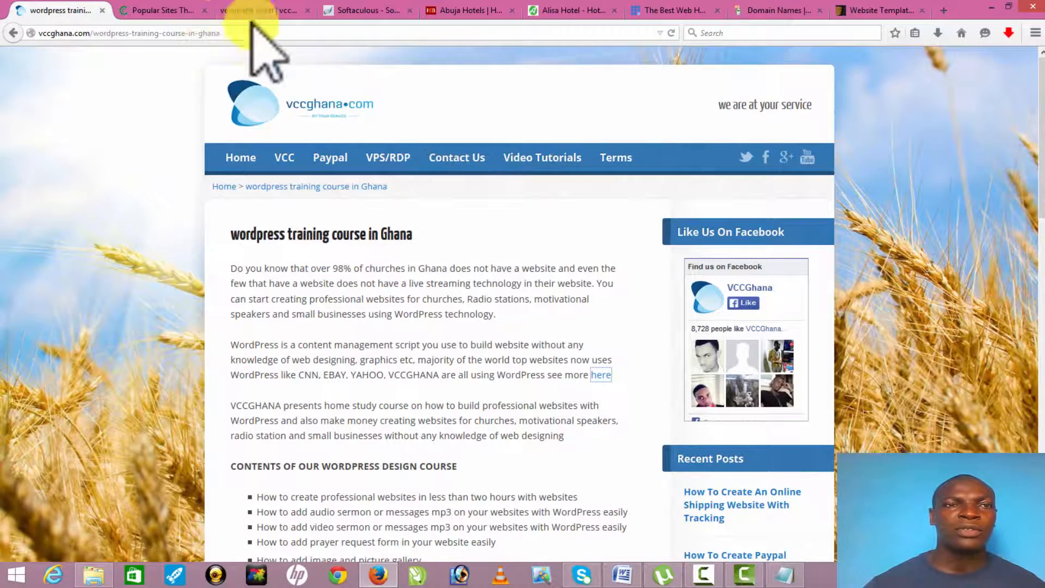
{"action": "left_click", "coordinate": [268, 11]}
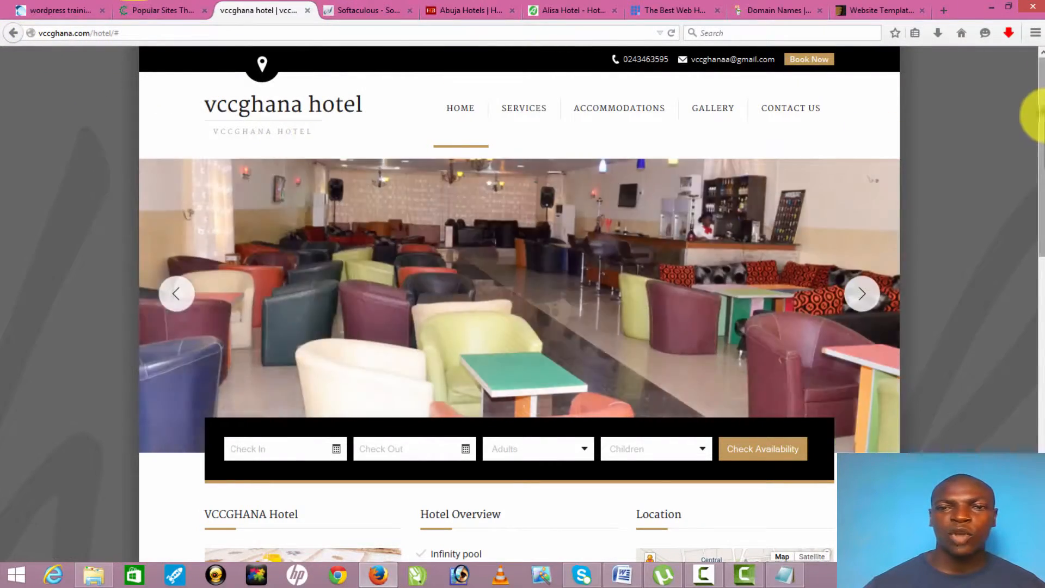
{"action": "left_click_drag", "start_coordinate": [1041, 117], "coordinate": [1041, 87]}
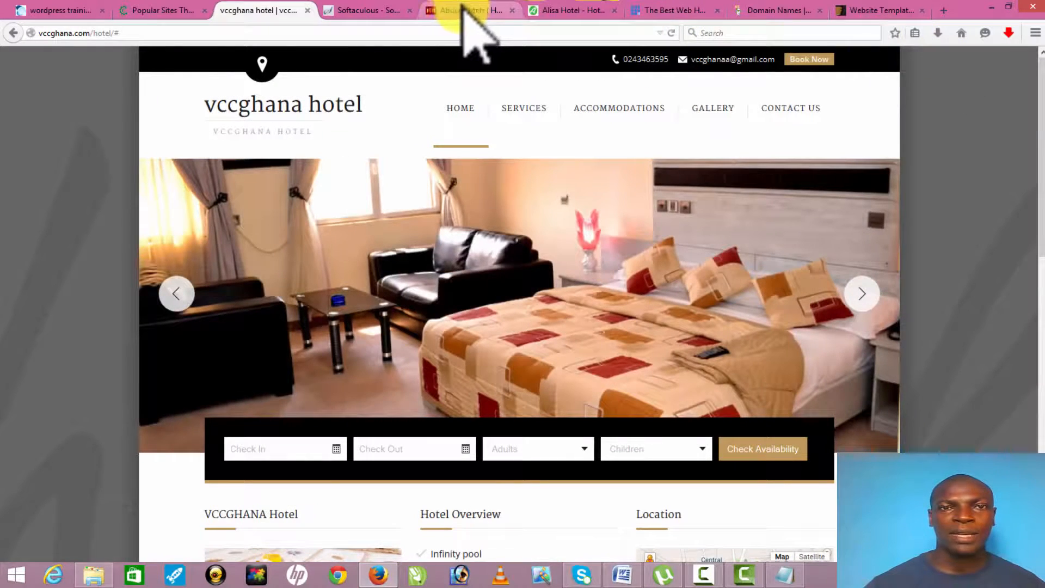
{"action": "left_click", "coordinate": [389, 9]}
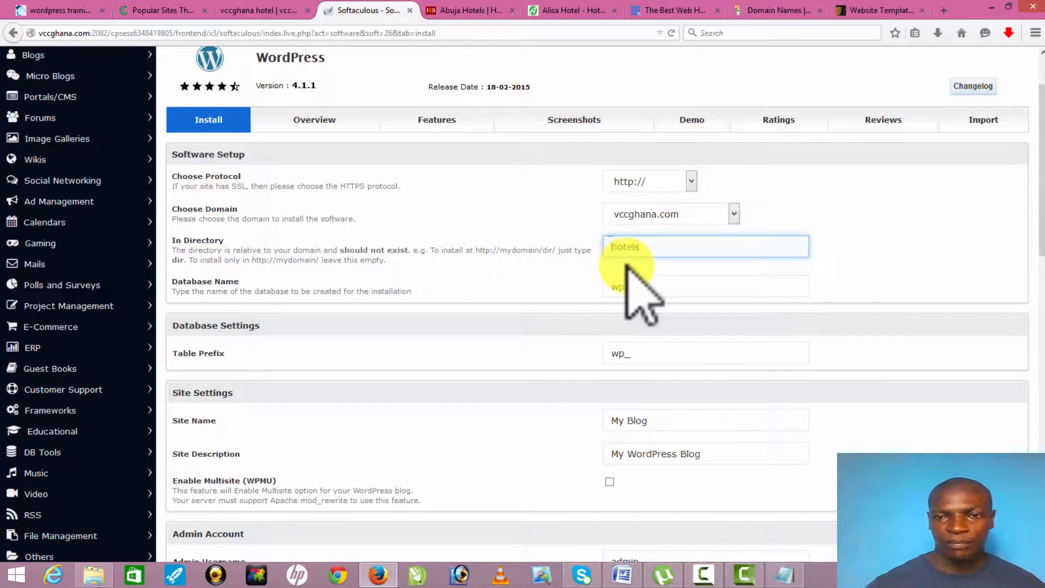
Name the site vccghana and give it the description 'vccghana hotels'.
{"action": "scroll", "coordinate": [1037, 185], "scroll_direction": "down", "scroll_amount": 4}
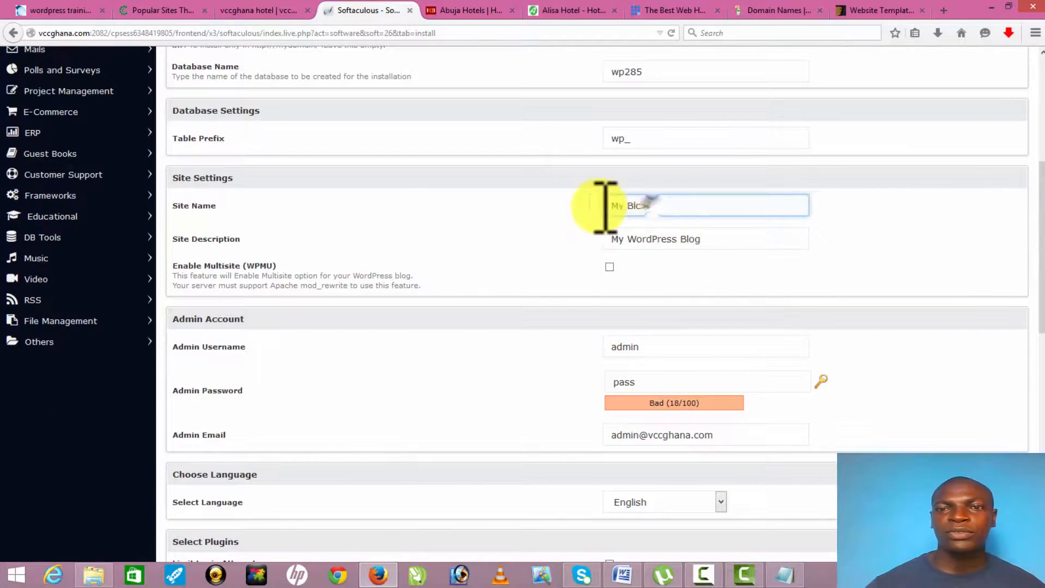
{"action": "left_click_drag", "start_coordinate": [605, 207], "coordinate": [563, 209]}
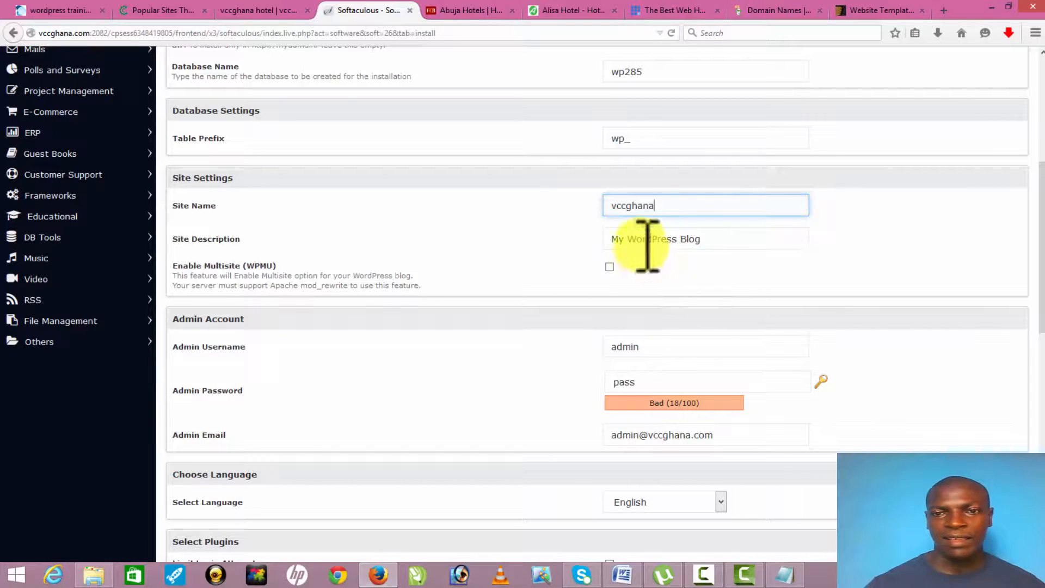
{"action": "left_click_drag", "start_coordinate": [716, 238], "coordinate": [583, 243]}
{"action": "left_click", "coordinate": [680, 209]}
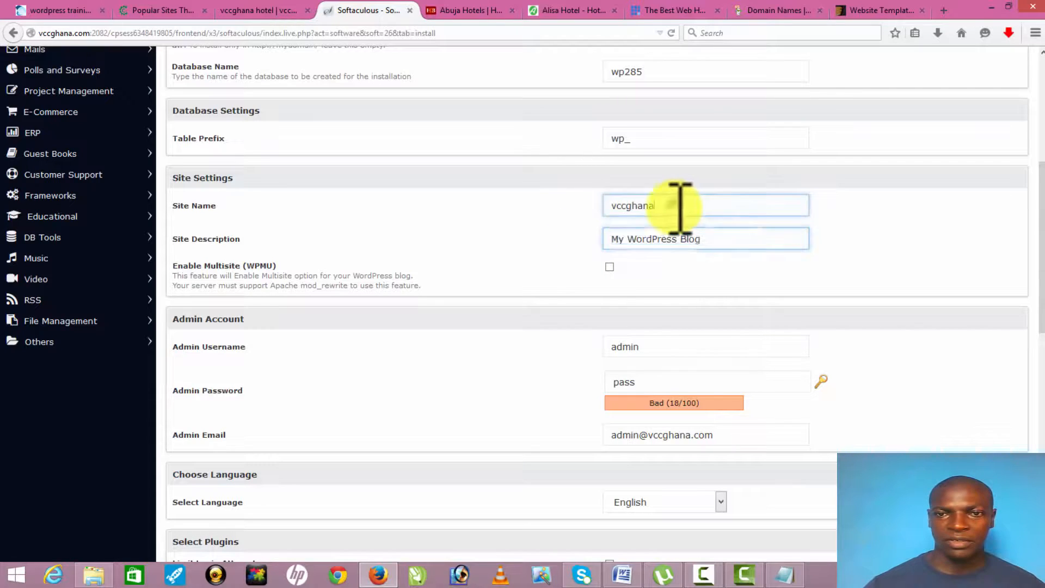
{"action": "left_click_drag", "start_coordinate": [680, 208], "coordinate": [586, 208]}
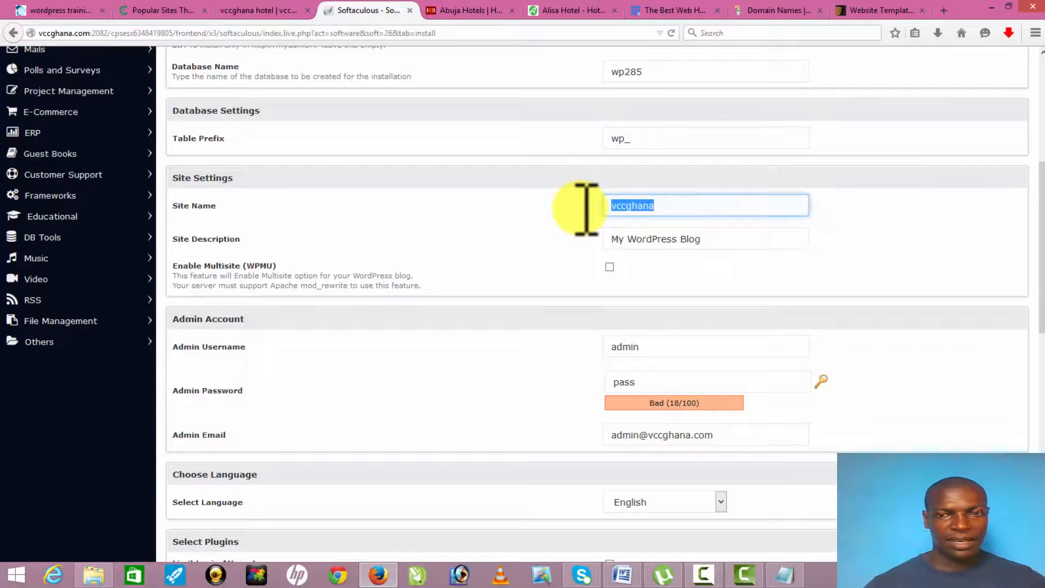
{"action": "left_click_drag", "start_coordinate": [742, 240], "coordinate": [585, 229]}
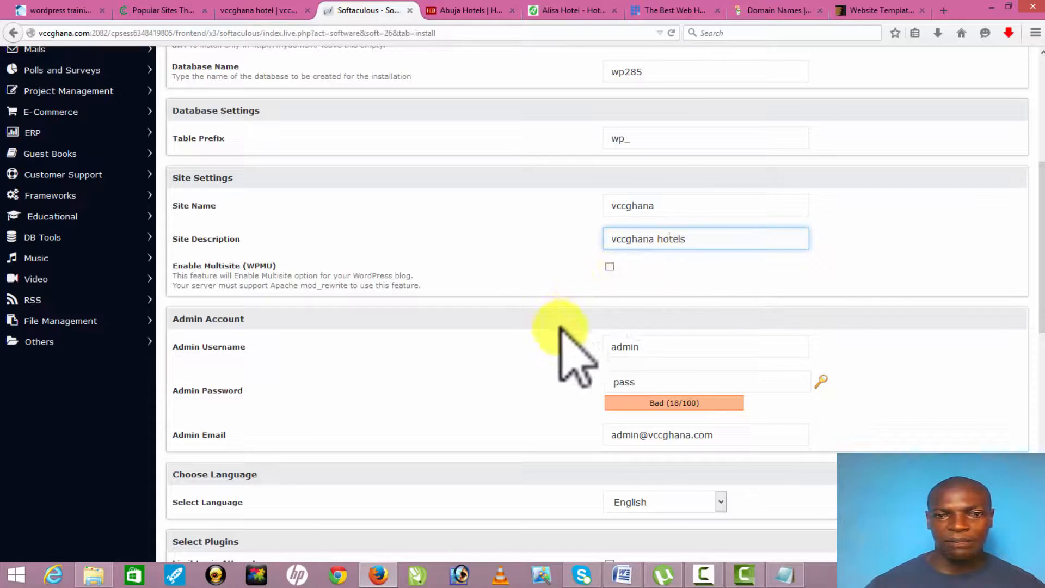
Replace the default admin username and set a stronger admin password.
{"action": "left_click_drag", "start_coordinate": [665, 350], "coordinate": [570, 350]}
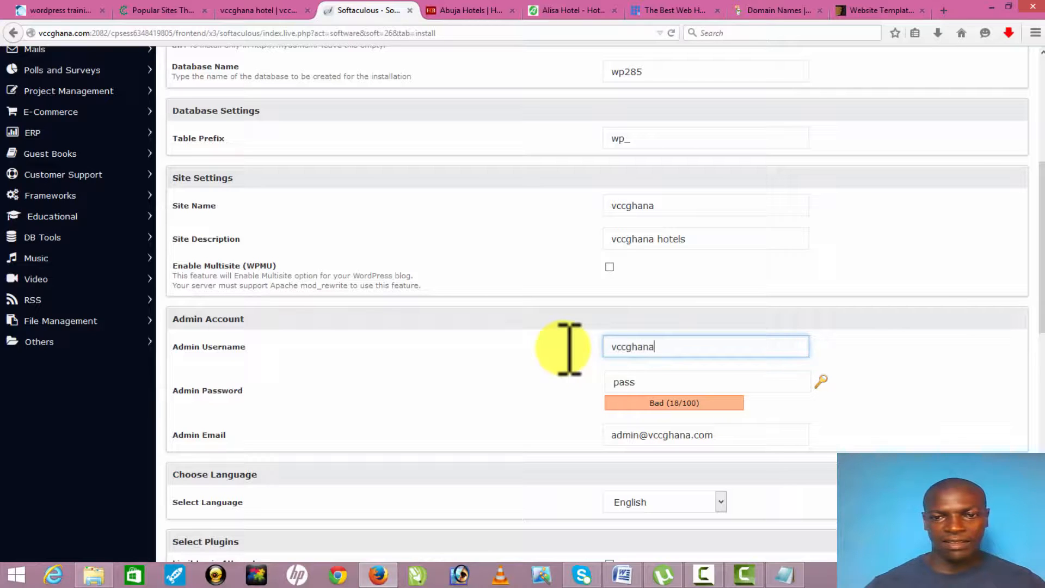
{"action": "left_click_drag", "start_coordinate": [651, 382], "coordinate": [558, 381]}
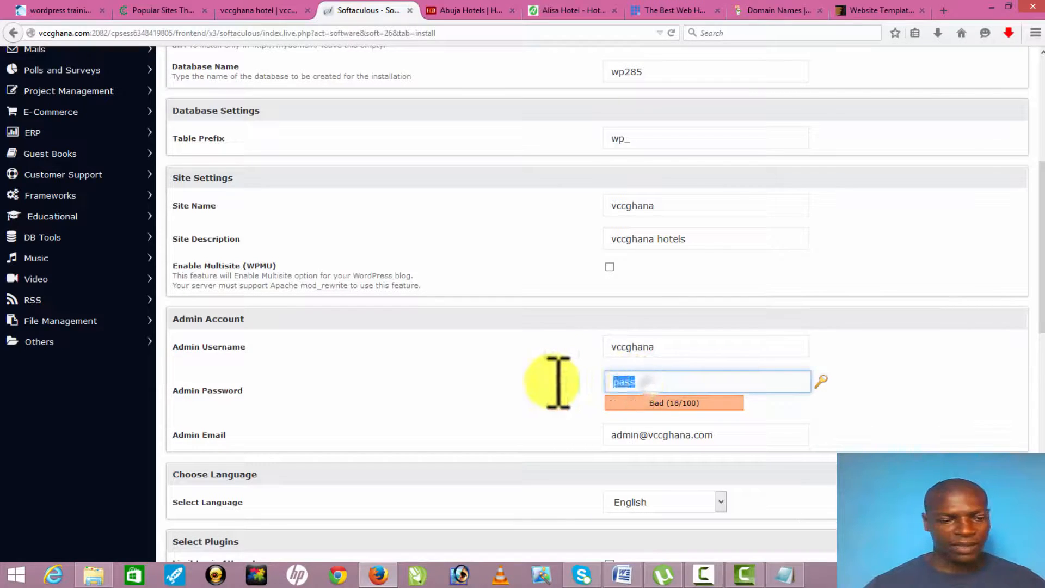
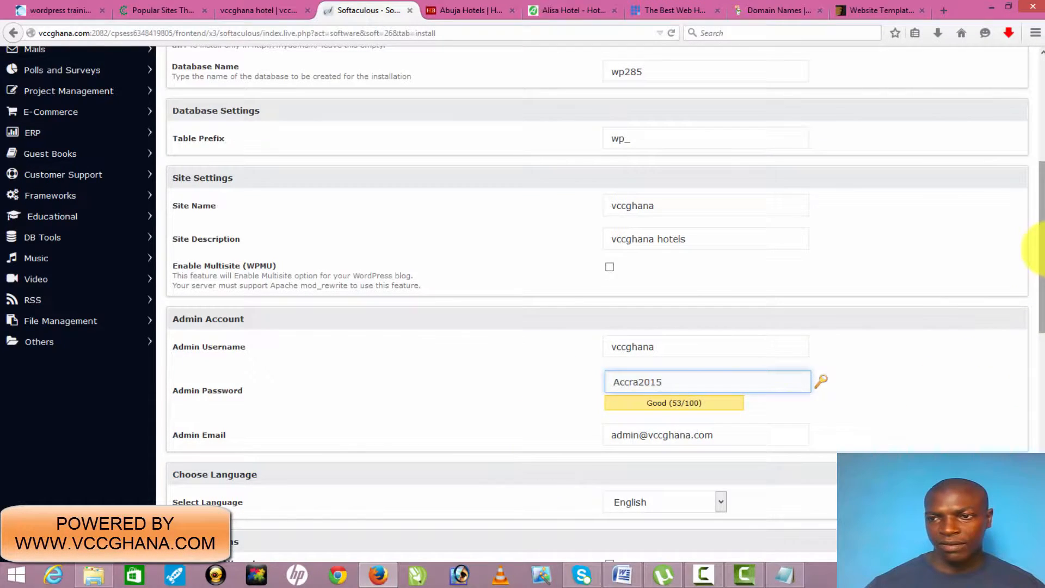
Replace the admin email and enable the Limit Login Attempts plugin.
{"action": "scroll", "coordinate": [1034, 248], "scroll_direction": "down", "scroll_amount": 5}
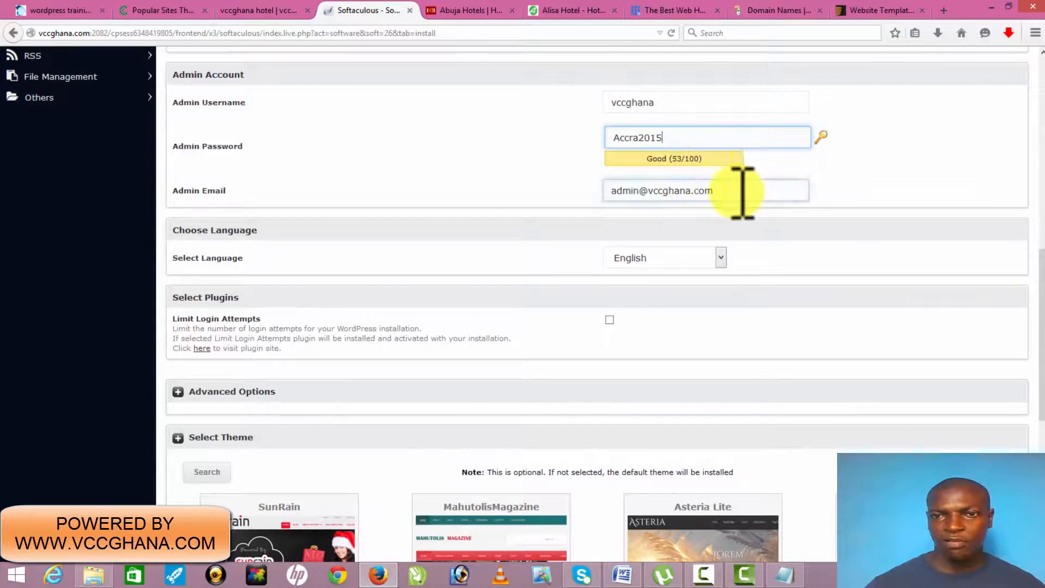
{"action": "left_click_drag", "start_coordinate": [743, 191], "coordinate": [542, 189]}
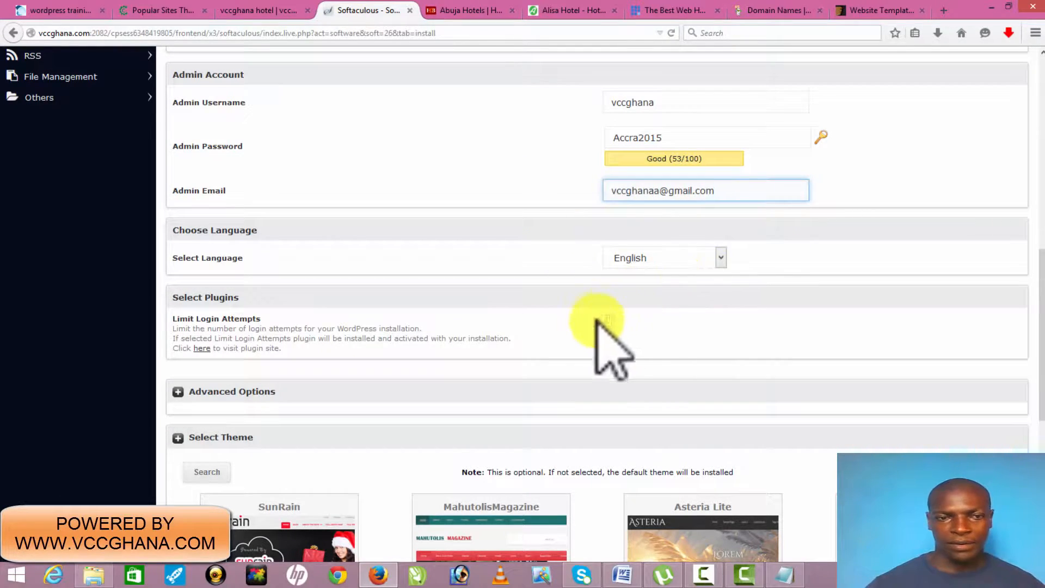
{"action": "scroll", "coordinate": [1039, 256], "scroll_direction": "down", "scroll_amount": 1}
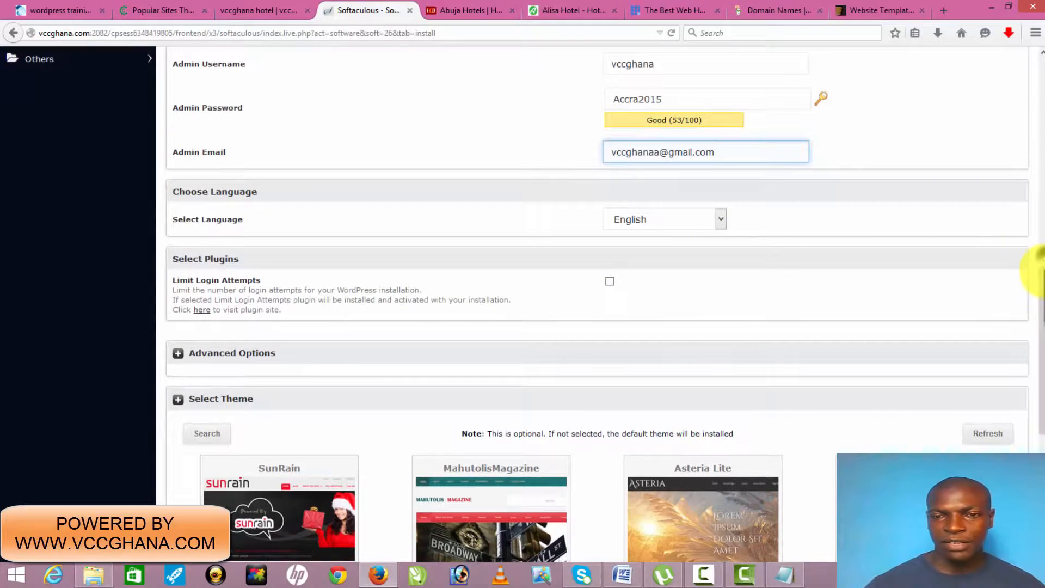
{"action": "left_click", "coordinate": [610, 281]}
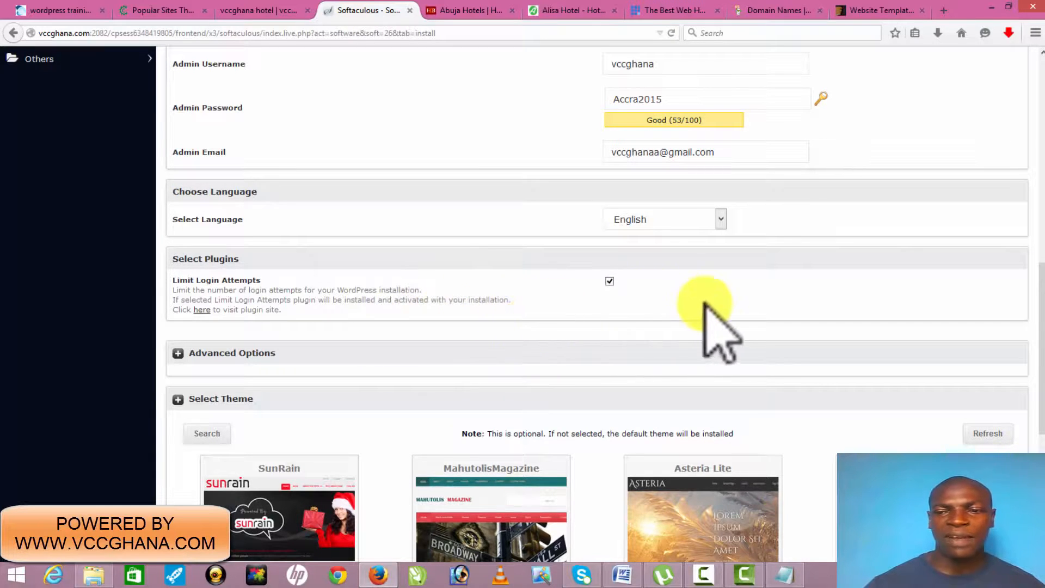
{"action": "left_click_drag", "start_coordinate": [1040, 277], "coordinate": [1040, 385]}
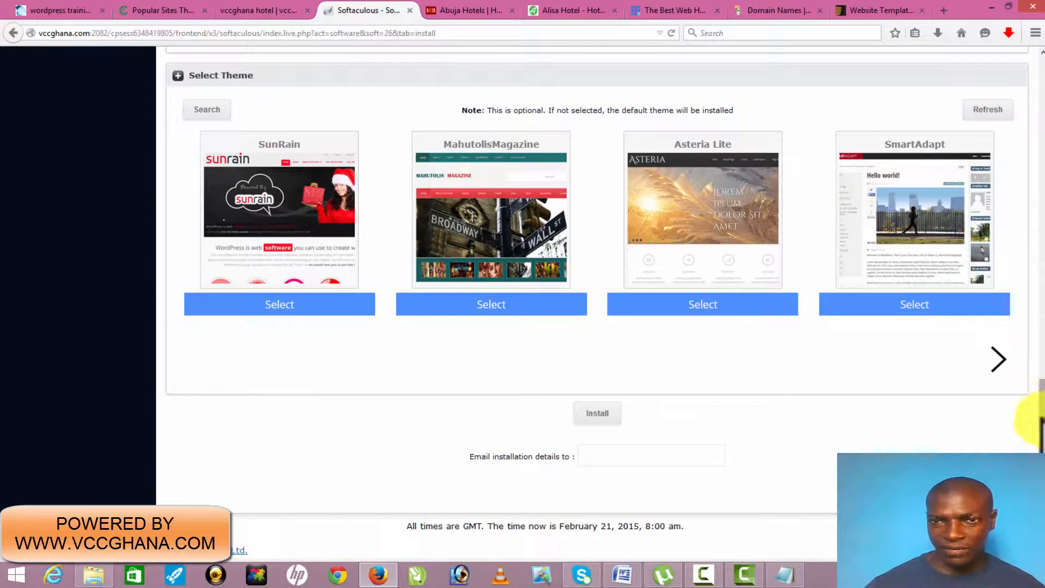
{"action": "left_click_drag", "start_coordinate": [1040, 419], "coordinate": [1027, 301]}
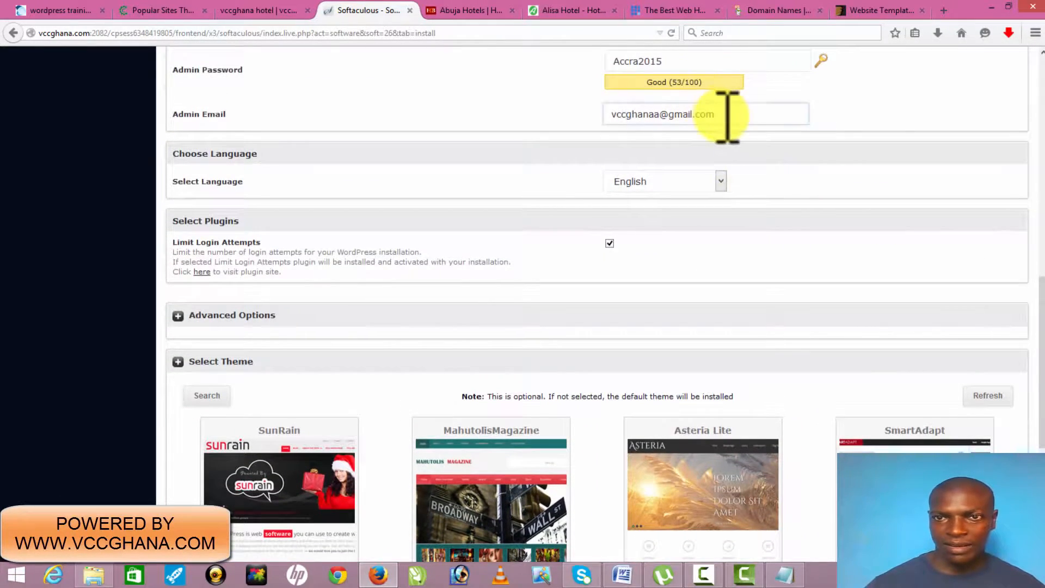
Send installation details to the admin email, start the install, then view Hotel De Bently.
{"action": "left_click_drag", "start_coordinate": [728, 116], "coordinate": [560, 141]}
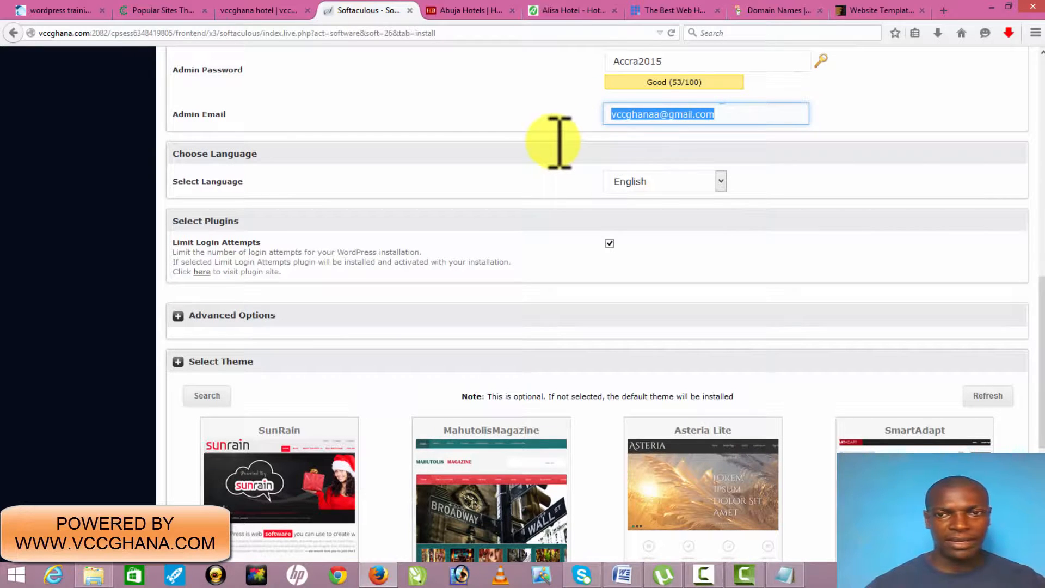
{"action": "left_click_drag", "start_coordinate": [1034, 313], "coordinate": [1037, 396]}
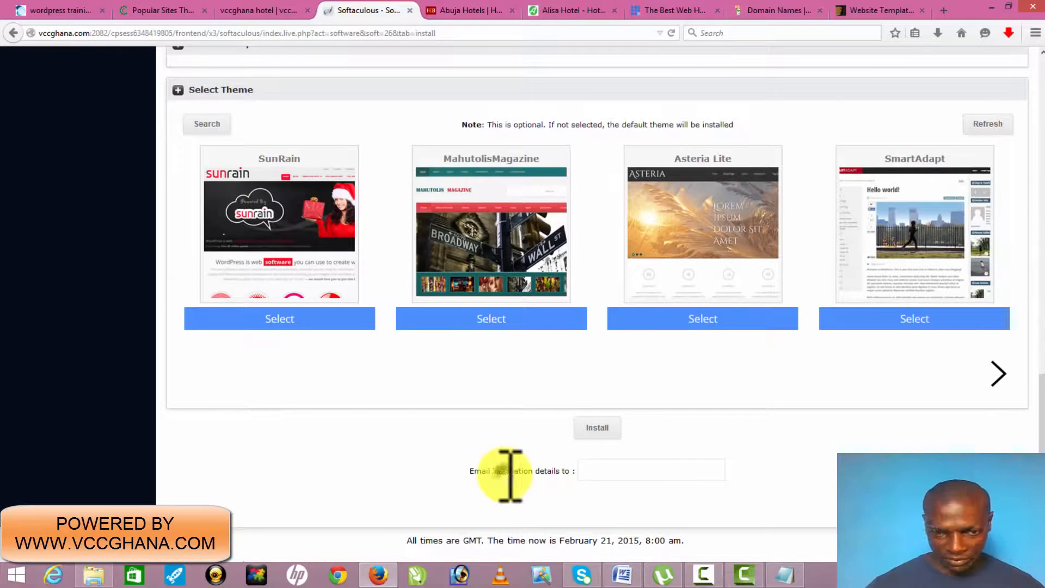
{"action": "left_click", "coordinate": [605, 432]}
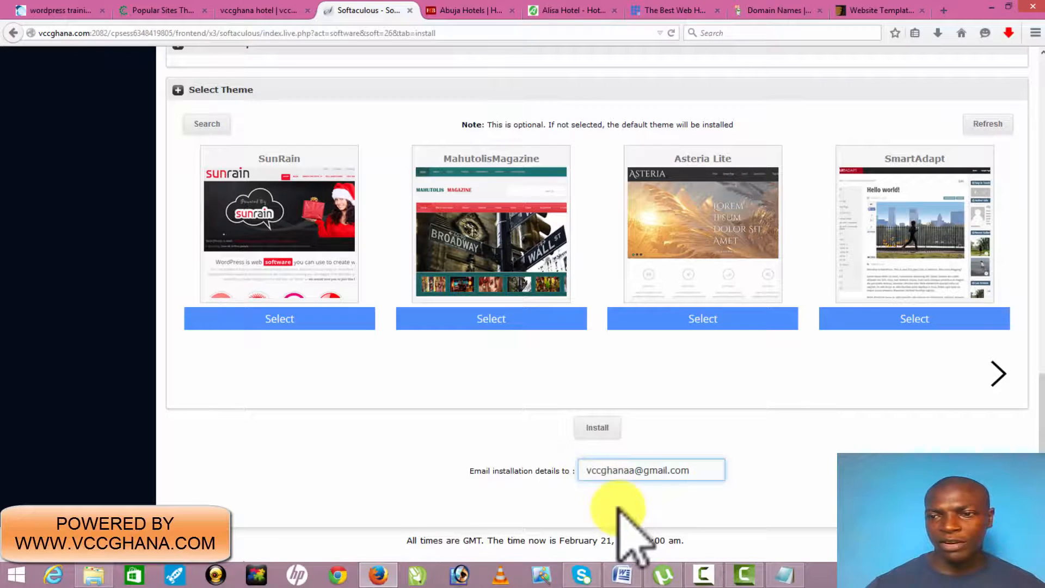
{"action": "left_click_drag", "start_coordinate": [1036, 376], "coordinate": [1034, 431]}
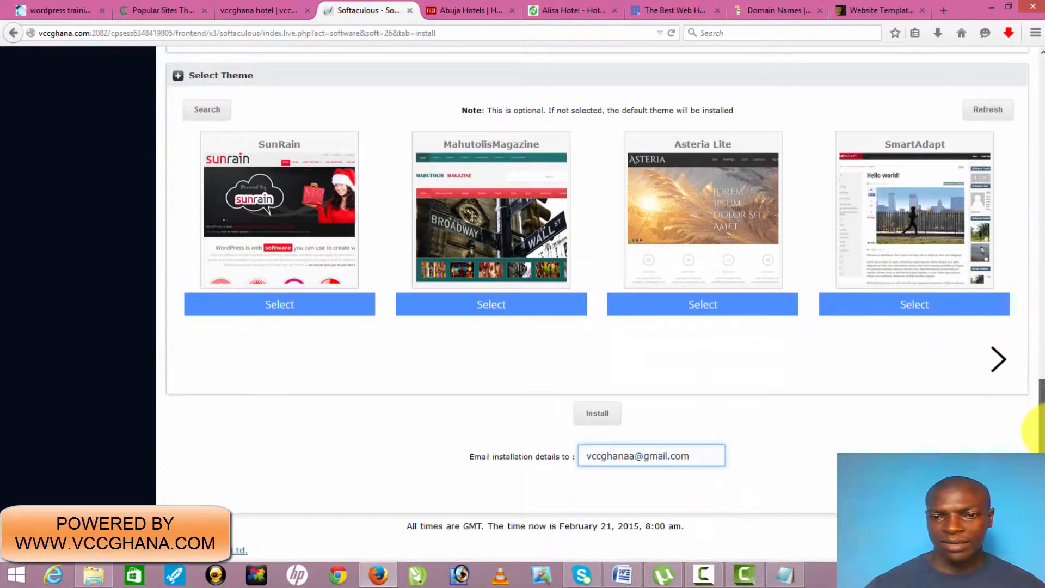
{"action": "left_click", "coordinate": [590, 415]}
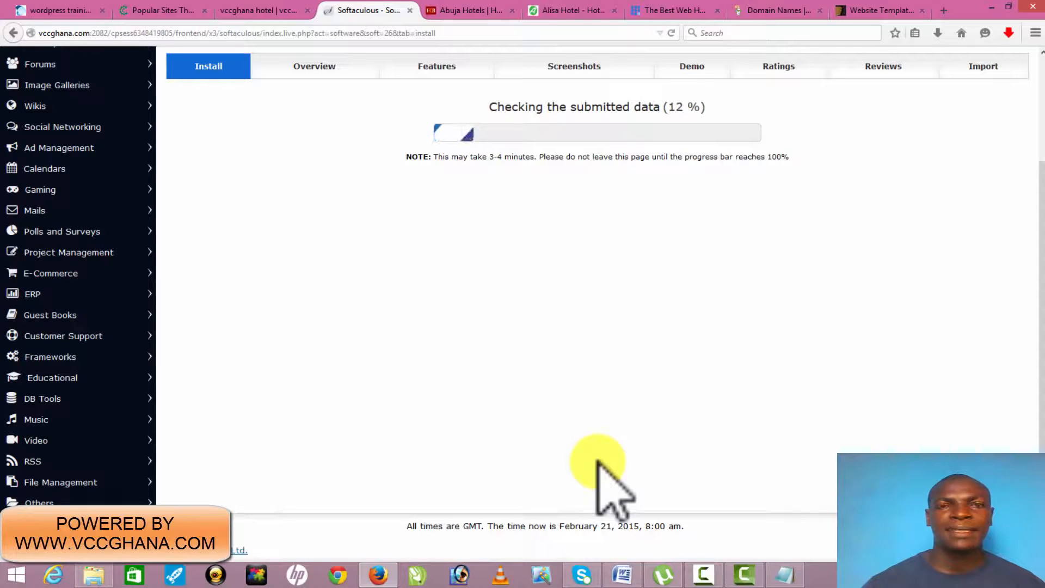
{"action": "left_click", "coordinate": [465, 10]}
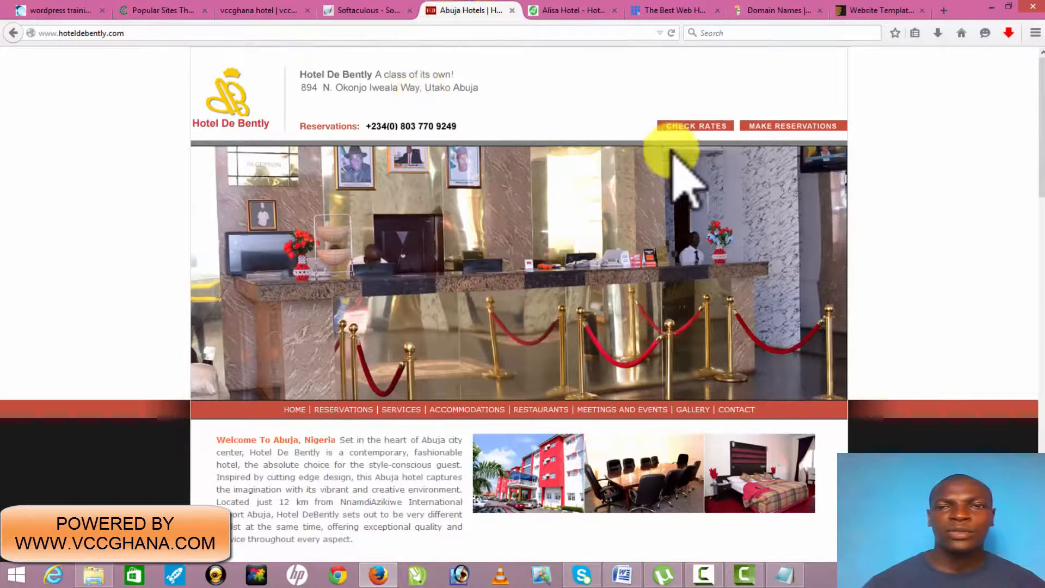
Browse the Hotel De Bently homepage slideshow and blog, then switch to the Alisa Hotel site.
{"action": "mouse_move", "coordinate": [1043, 82]}
{"action": "left_mouse_down"}
{"action": "mouse_move", "coordinate": [1042, 237]}
{"action": "mouse_move", "coordinate": [1042, 77]}
{"action": "left_mouse_up"}
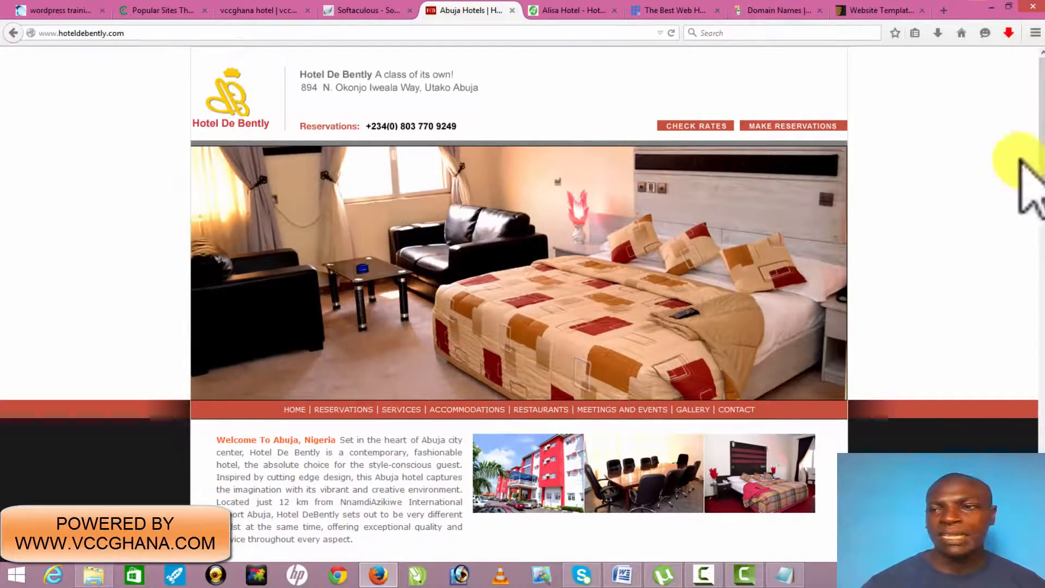
{"action": "left_click_drag", "start_coordinate": [1042, 125], "coordinate": [994, 2]}
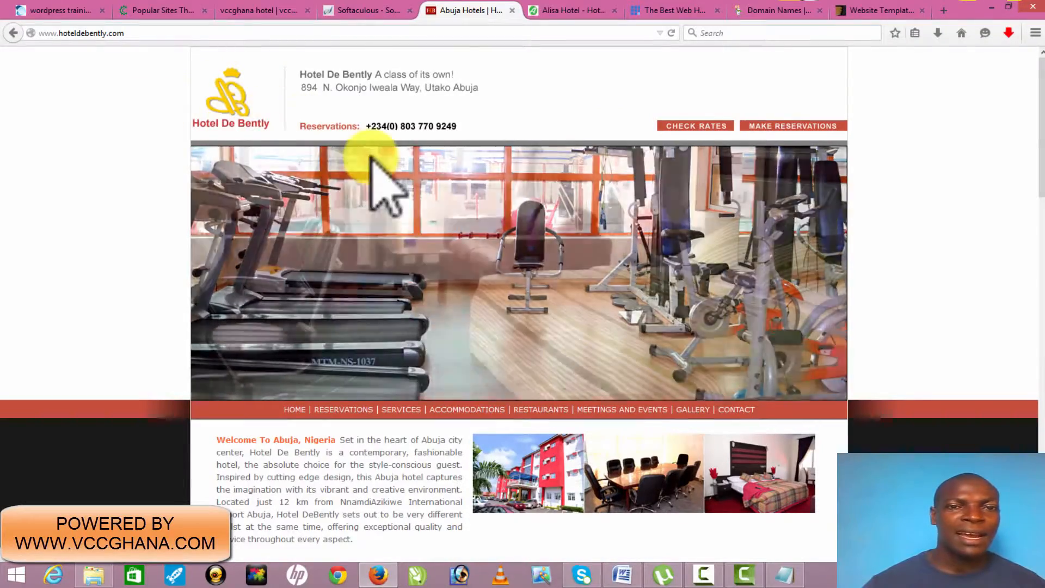
{"action": "scroll", "coordinate": [1037, 232], "scroll_direction": "down", "scroll_amount": 2}
{"action": "left_click_drag", "start_coordinate": [1036, 231], "coordinate": [1037, 125]}
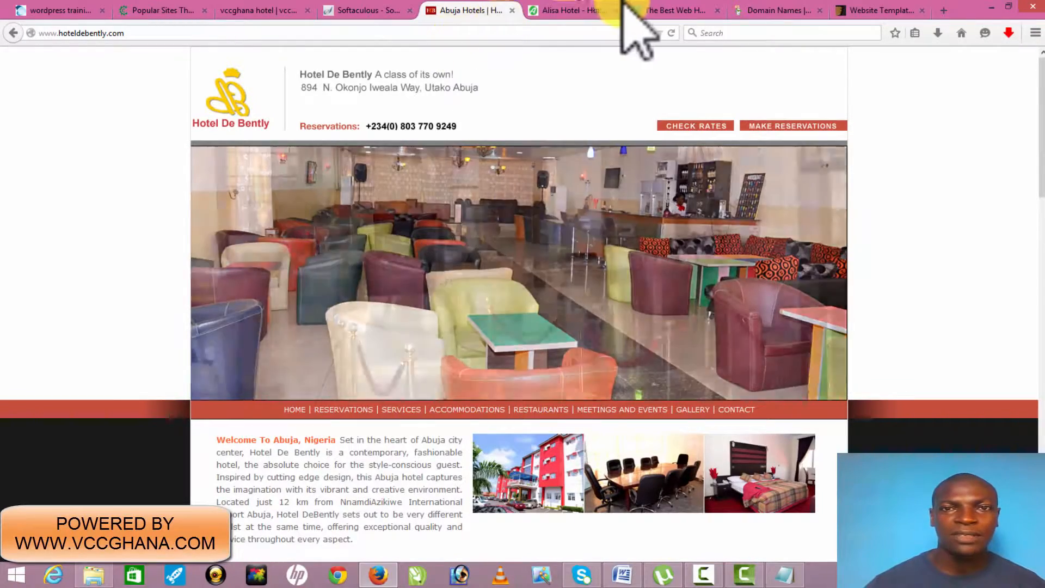
{"action": "left_click", "coordinate": [574, 11]}
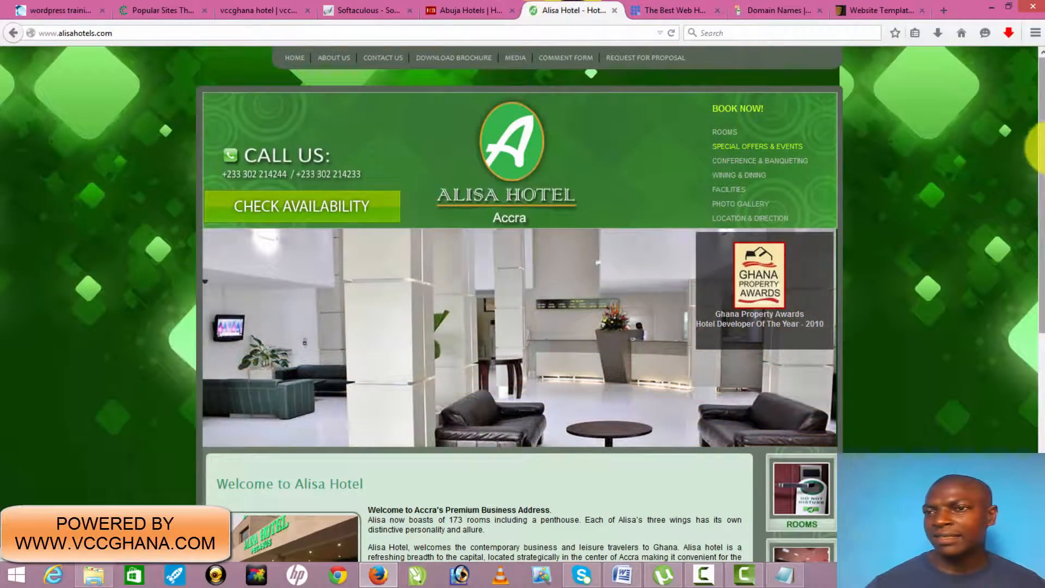
Review the Alisa Hotel homepage and welcome text, then return to the Softaculous installation page.
{"action": "scroll", "coordinate": [1034, 150], "scroll_direction": "down", "scroll_amount": 6}
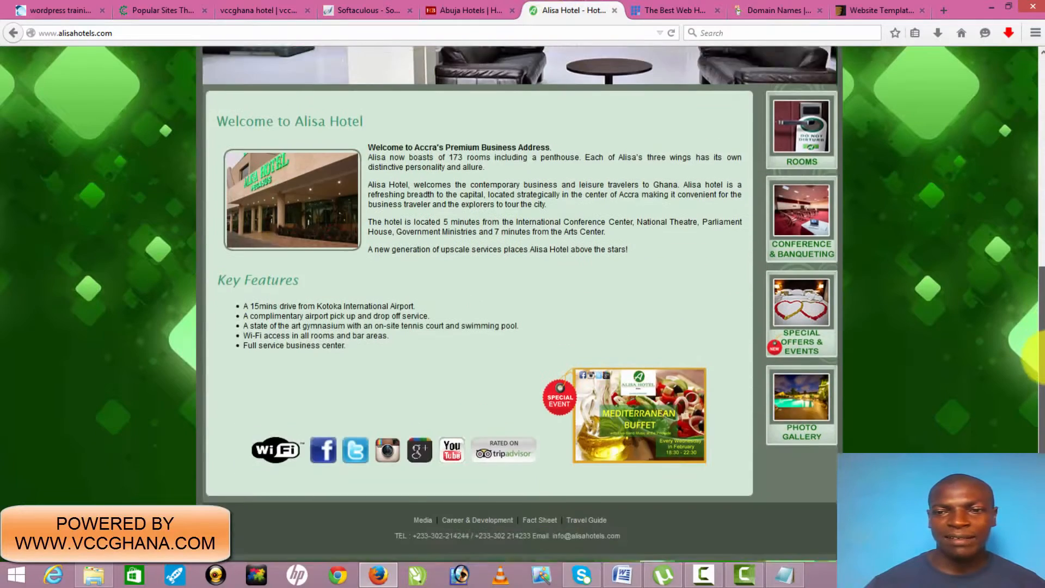
{"action": "scroll", "coordinate": [1033, 174], "scroll_direction": "up", "scroll_amount": 6}
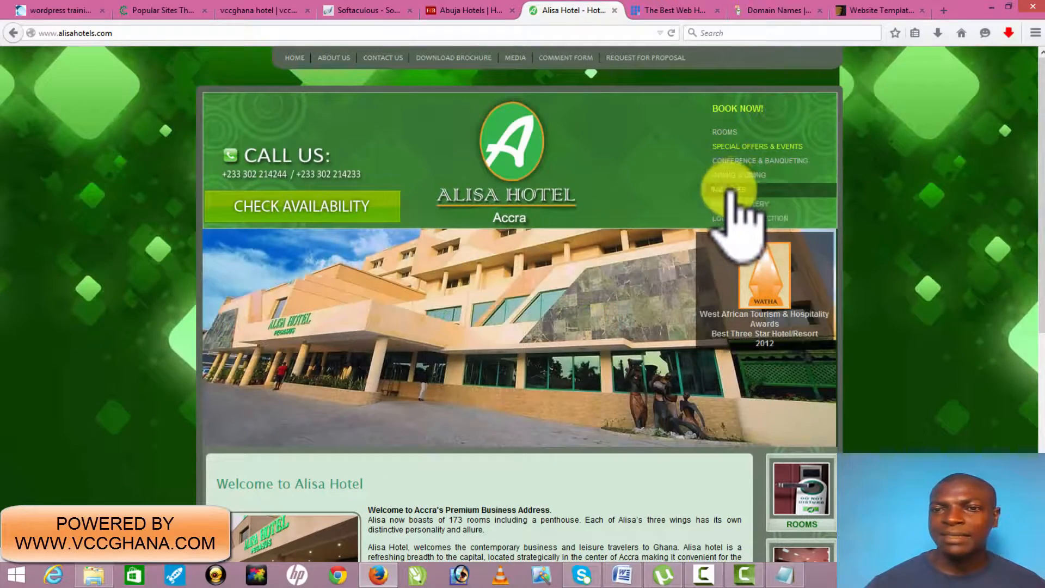
{"action": "scroll", "coordinate": [1031, 272], "scroll_direction": "down", "scroll_amount": 5}
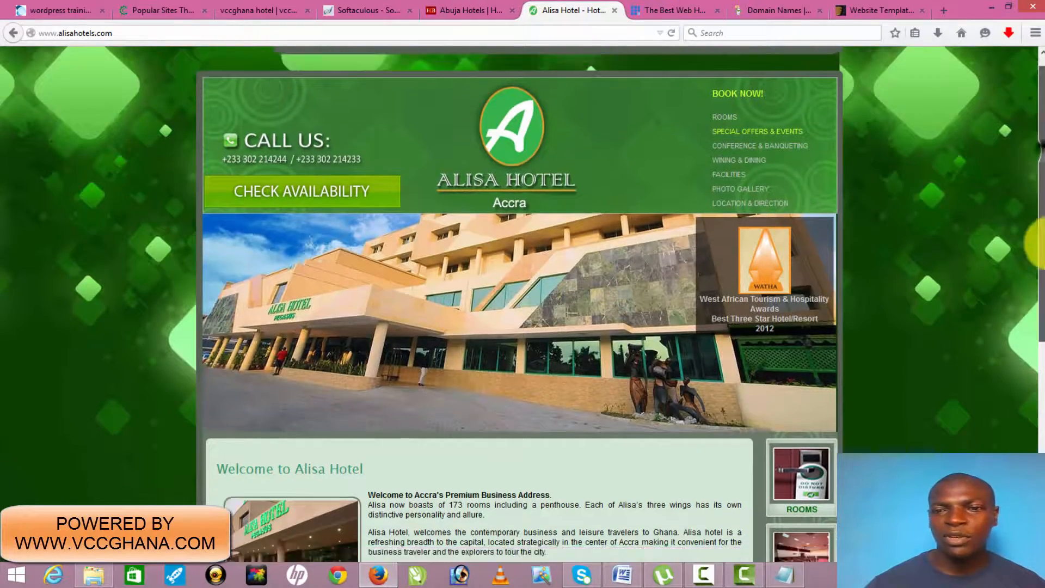
{"action": "left_click_drag", "start_coordinate": [1039, 326], "coordinate": [1038, 197]}
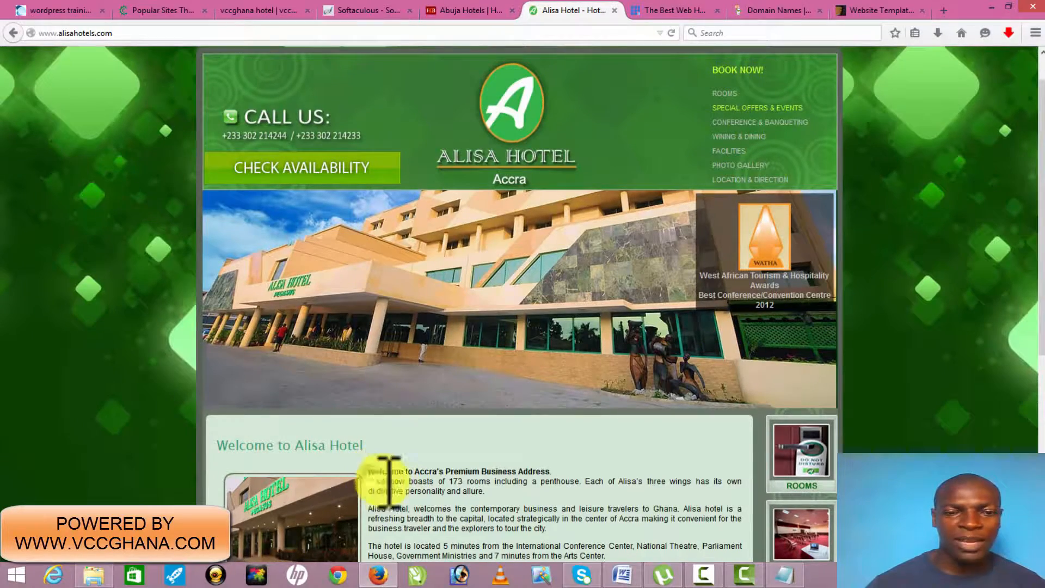
{"action": "left_click_drag", "start_coordinate": [388, 474], "coordinate": [466, 532]}
{"action": "left_click", "coordinate": [583, 472]}
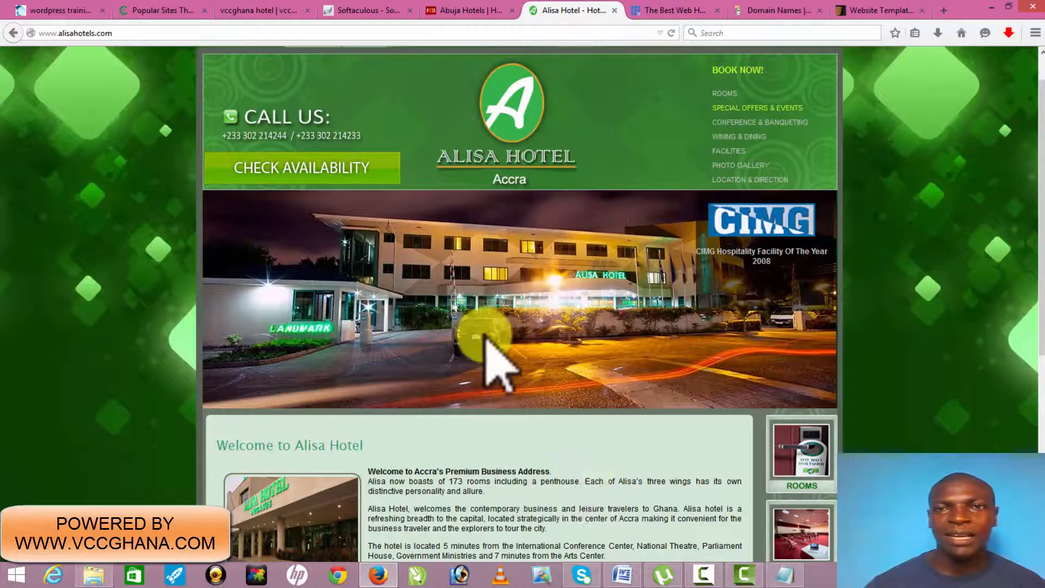
{"action": "left_click", "coordinate": [348, 12]}
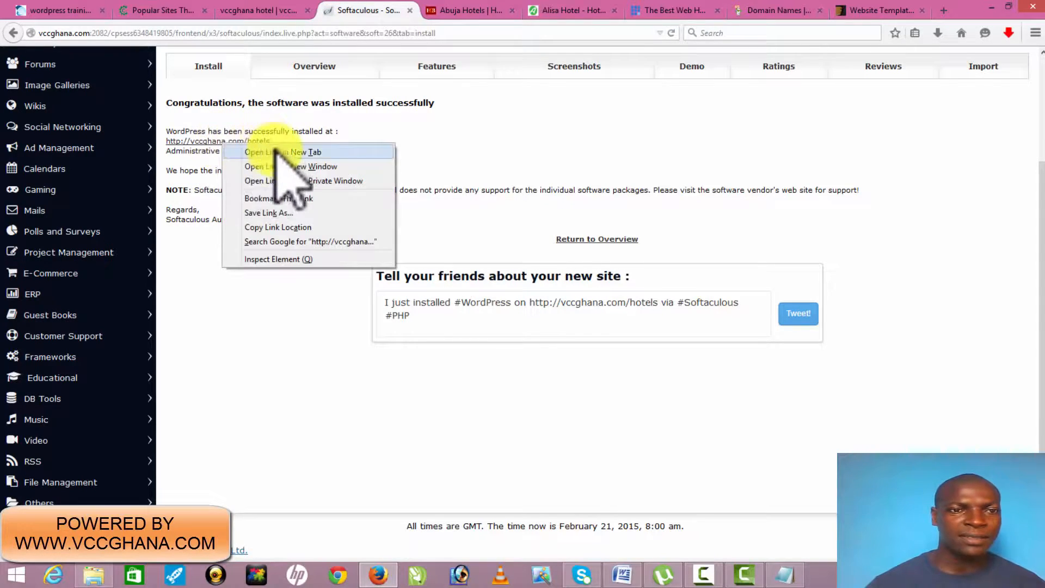
Open vccghana.com/hotels and its admin URL in new tabs, then view the 'Hello world!' homepage.
{"action": "left_click", "coordinate": [275, 152]}
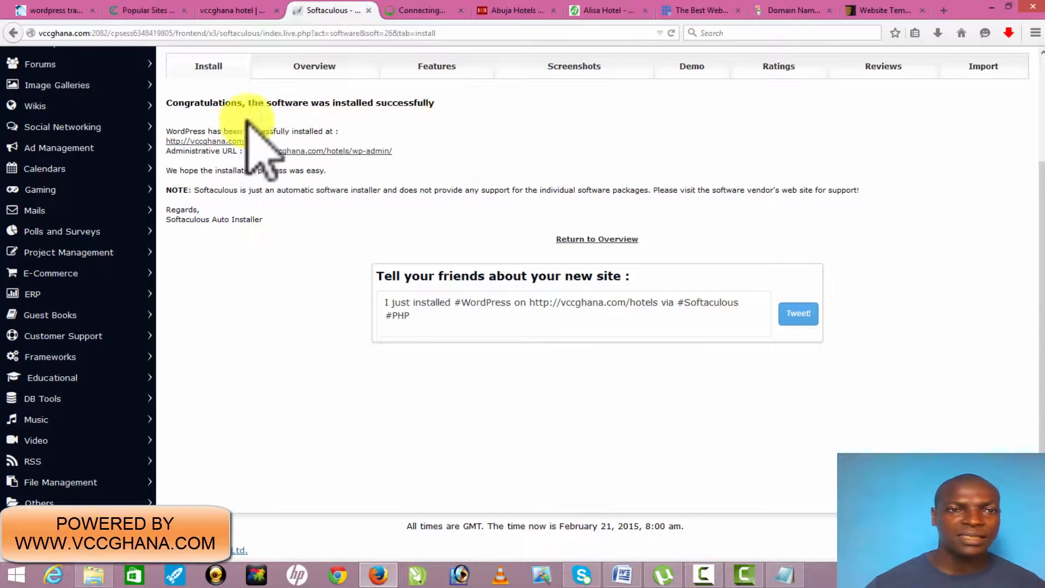
{"action": "left_click", "coordinate": [435, 9]}
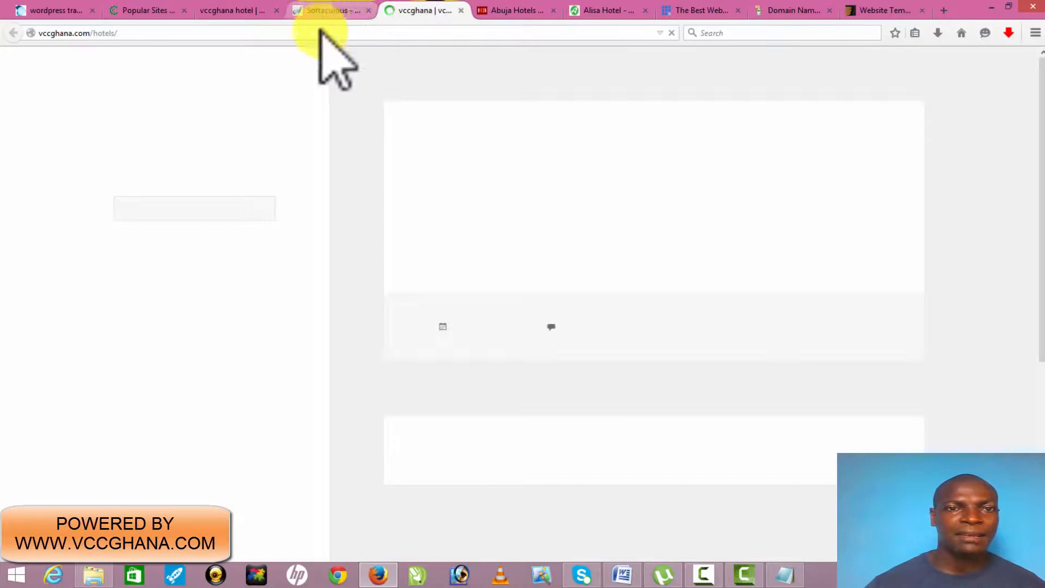
{"action": "left_click", "coordinate": [324, 10]}
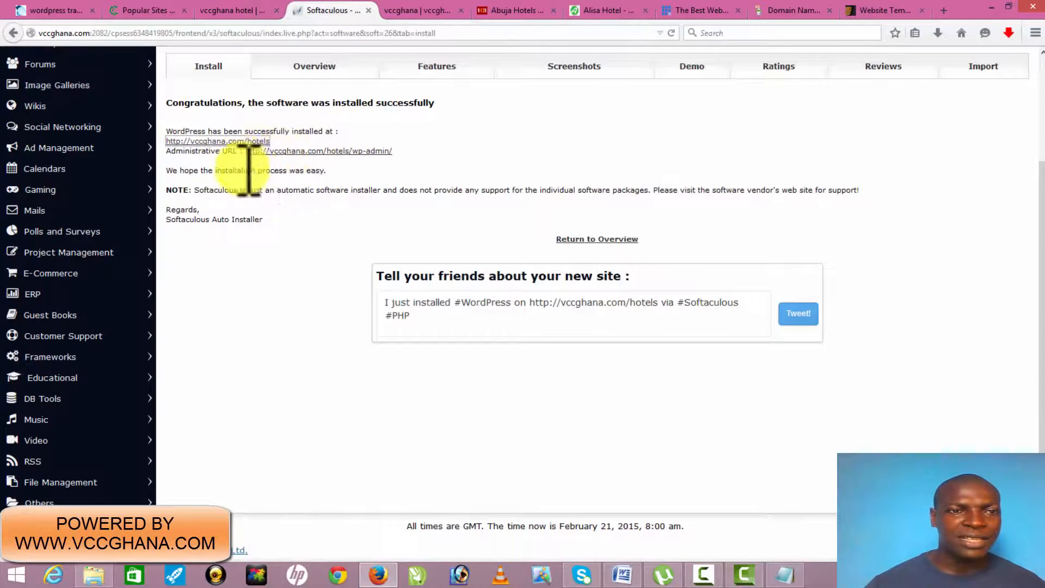
{"action": "left_click", "coordinate": [287, 150]}
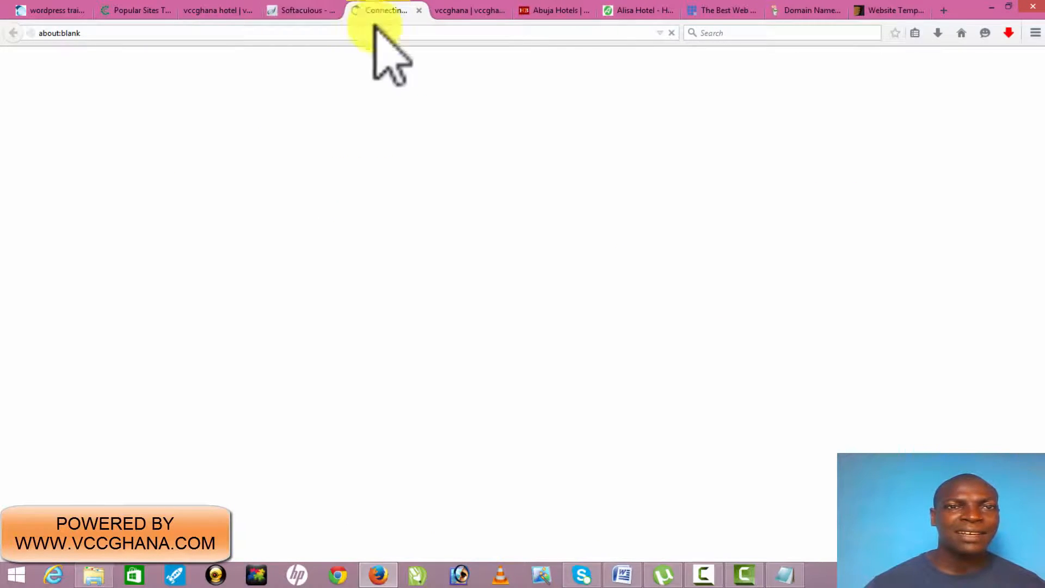
{"action": "left_click", "coordinate": [452, 14]}
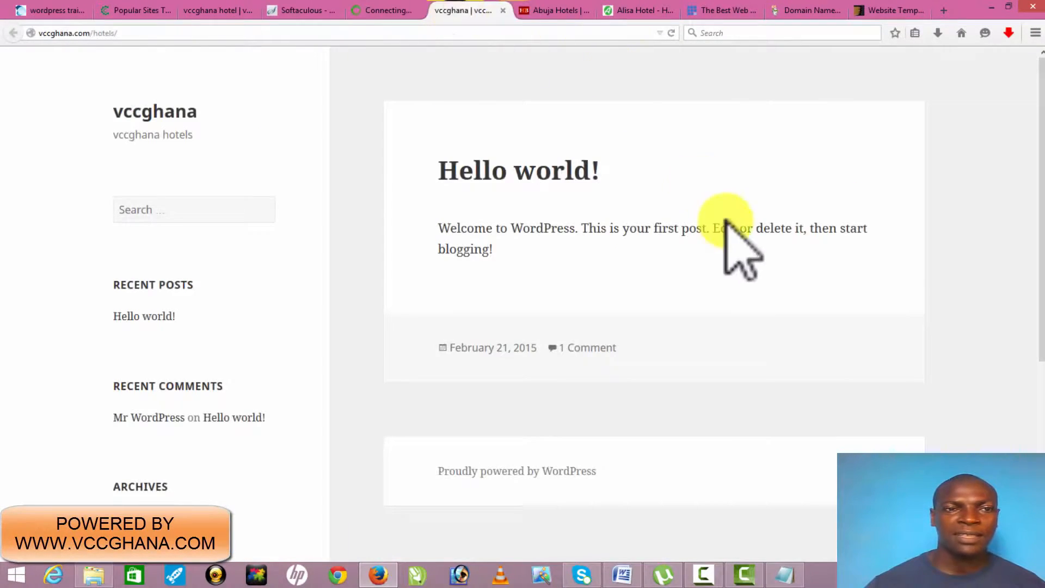
{"action": "left_click_drag", "start_coordinate": [1037, 205], "coordinate": [1036, 180]}
{"action": "mouse_move", "coordinate": [1038, 141]}
{"action": "left_mouse_down"}
{"action": "mouse_move", "coordinate": [1037, 385]}
{"action": "mouse_move", "coordinate": [1038, 145]}
{"action": "left_mouse_up"}
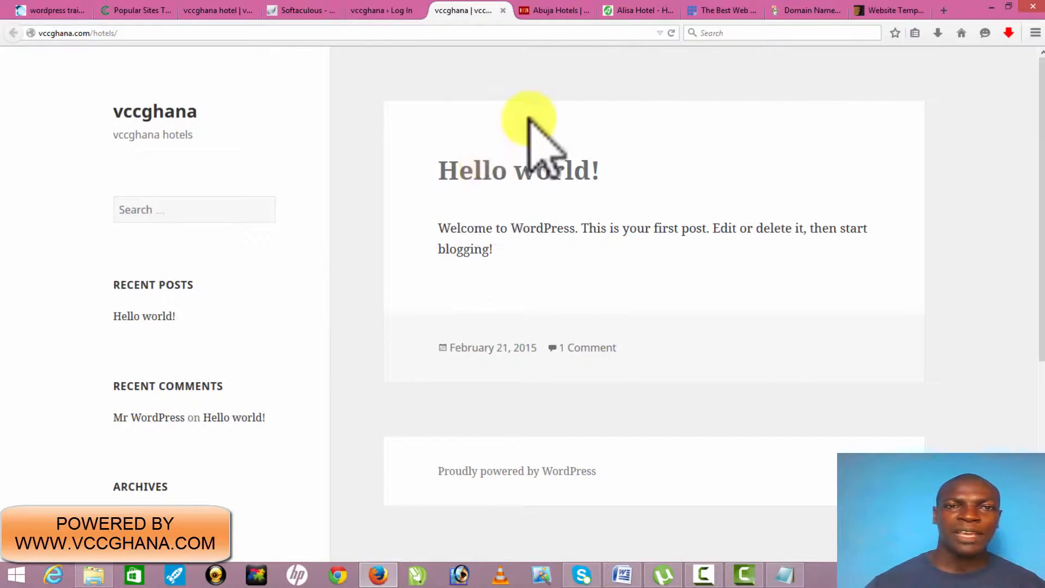
Log into the hotels site's wp-admin Dashboard and dismiss Firefox's save-password prompt.
{"action": "left_click", "coordinate": [382, 11]}
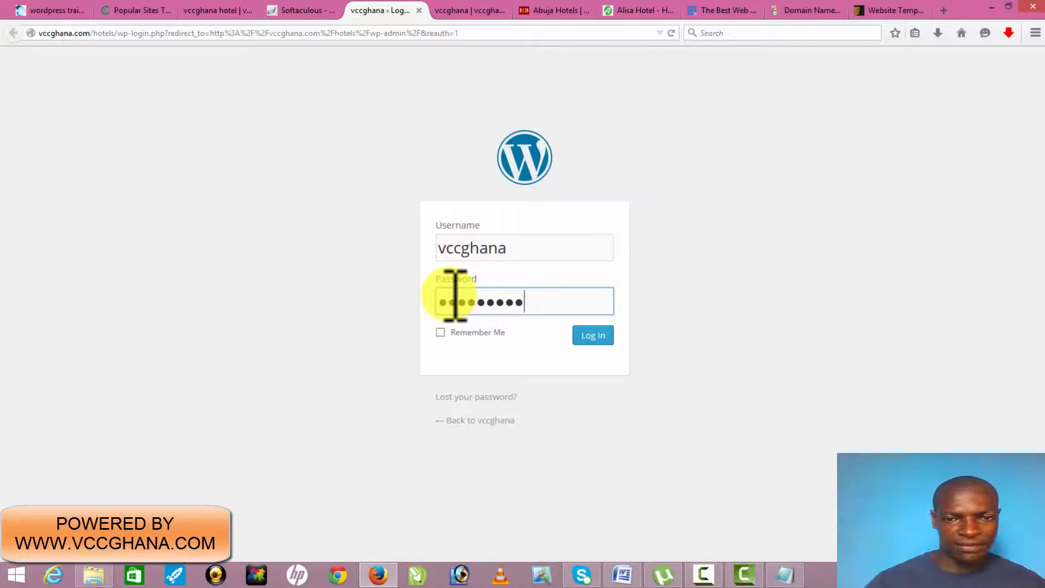
{"action": "left_click", "coordinate": [599, 335]}
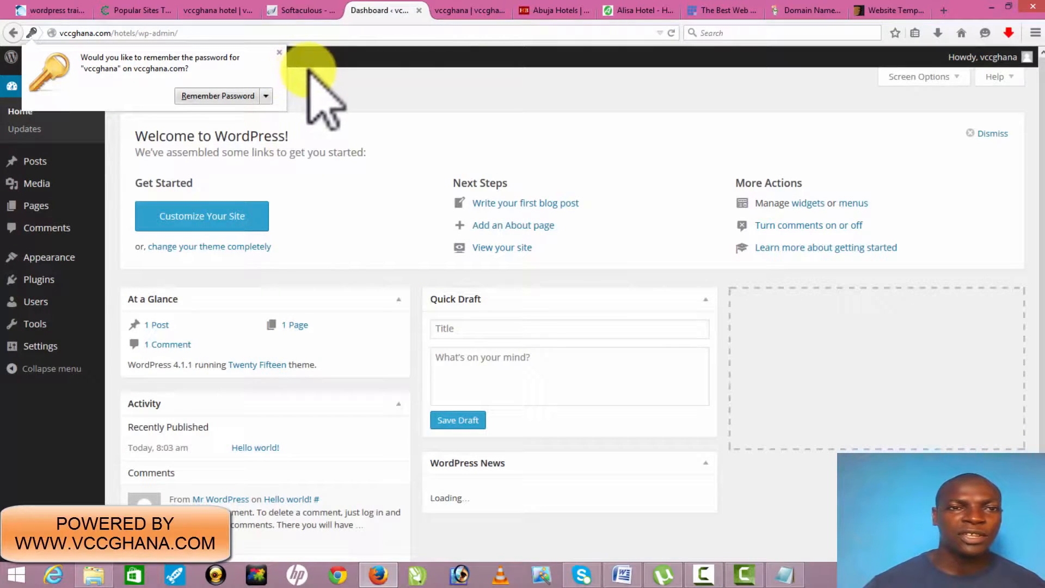
{"action": "left_click", "coordinate": [288, 68]}
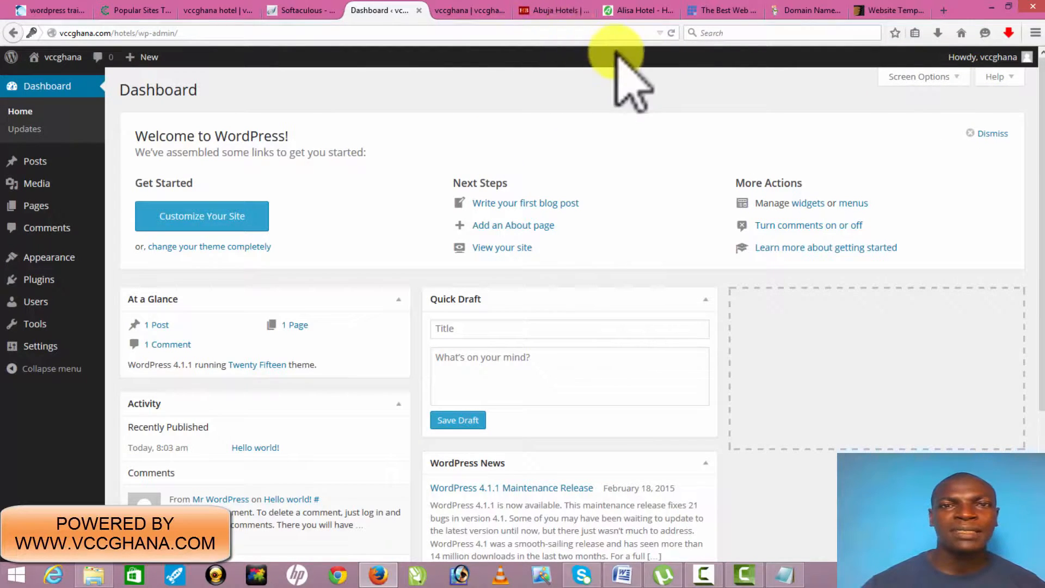
{"action": "left_click", "coordinate": [205, 10]}
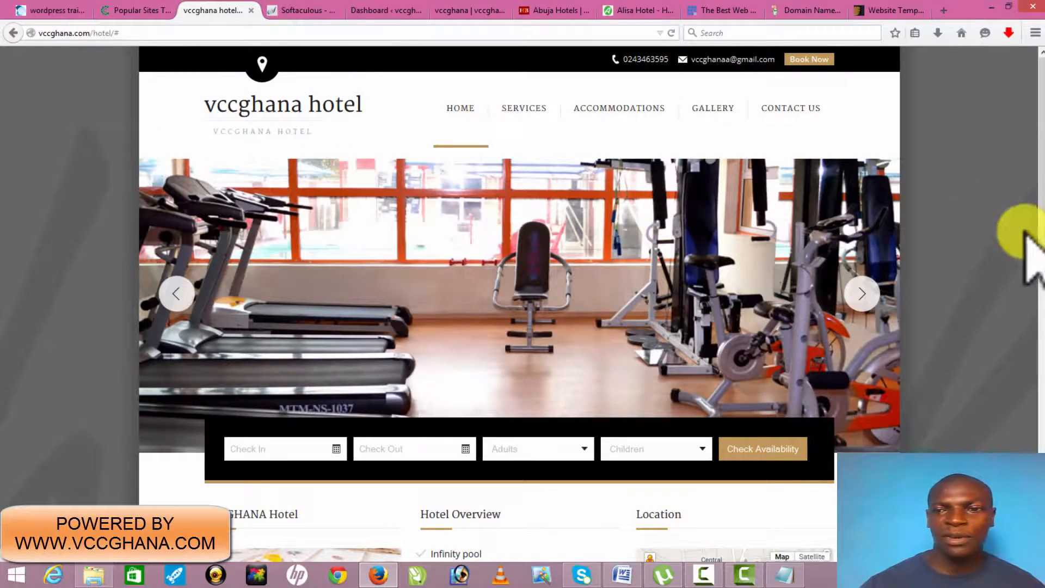
{"action": "left_click_drag", "start_coordinate": [1040, 112], "coordinate": [1039, 70]}
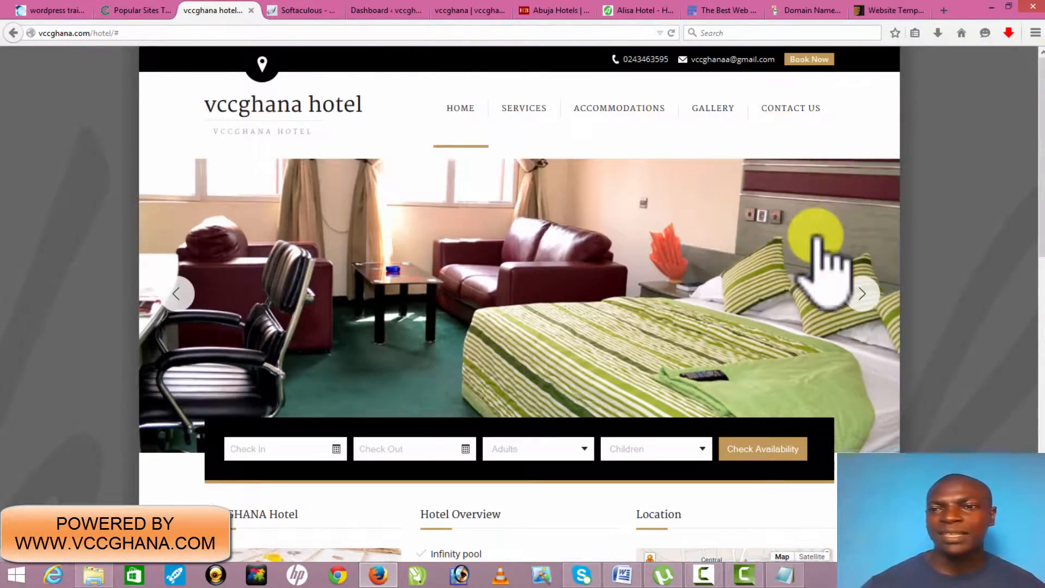
{"action": "left_click_drag", "start_coordinate": [1039, 143], "coordinate": [1034, 179]}
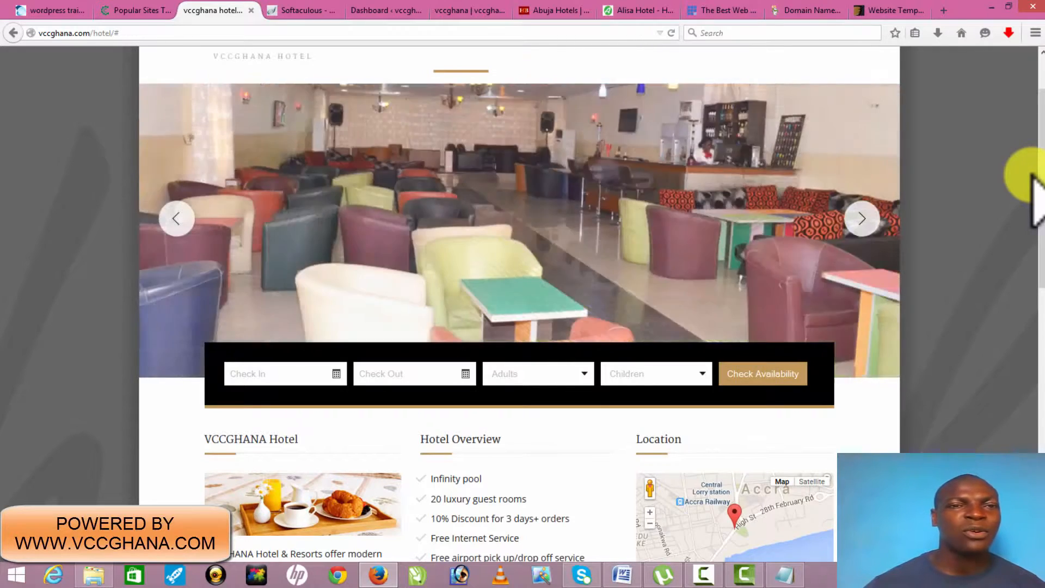
{"action": "scroll", "coordinate": [1032, 174], "scroll_direction": "up", "scroll_amount": 2}
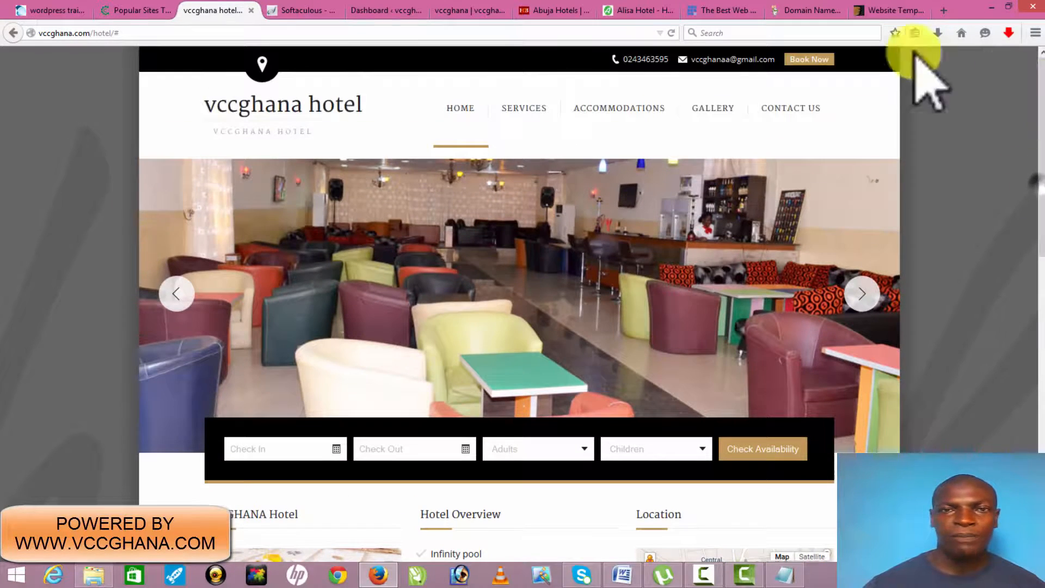
{"action": "left_click", "coordinate": [131, 11]}
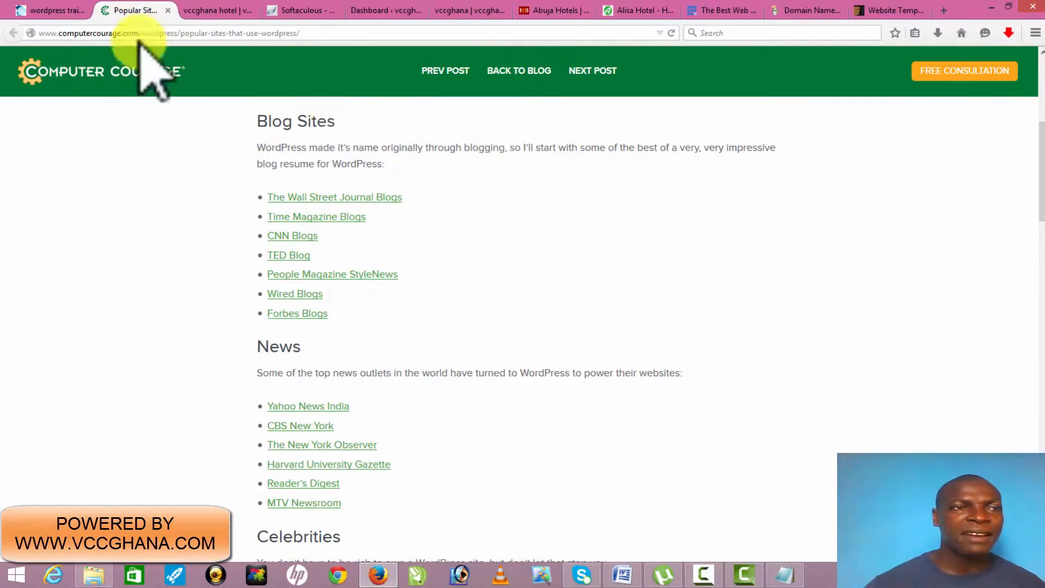
{"action": "left_click", "coordinate": [52, 11]}
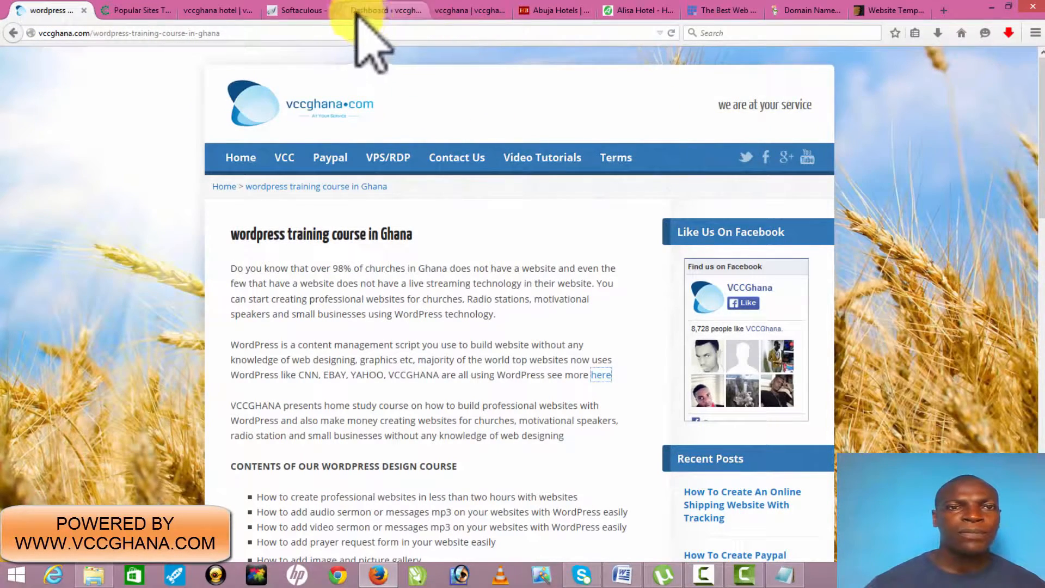
{"action": "left_click", "coordinate": [316, 10]}
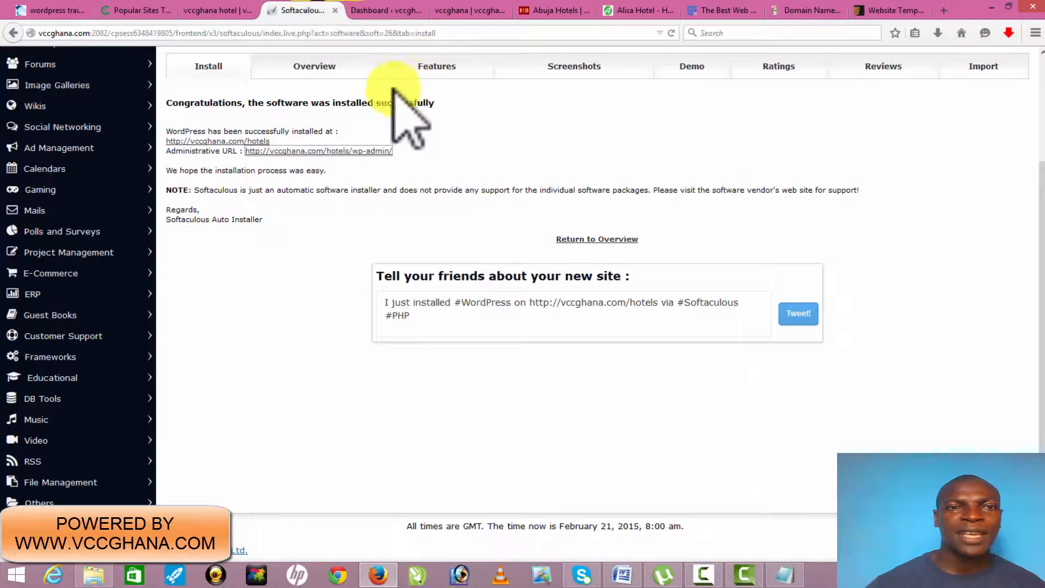
{"action": "left_click", "coordinate": [388, 10]}
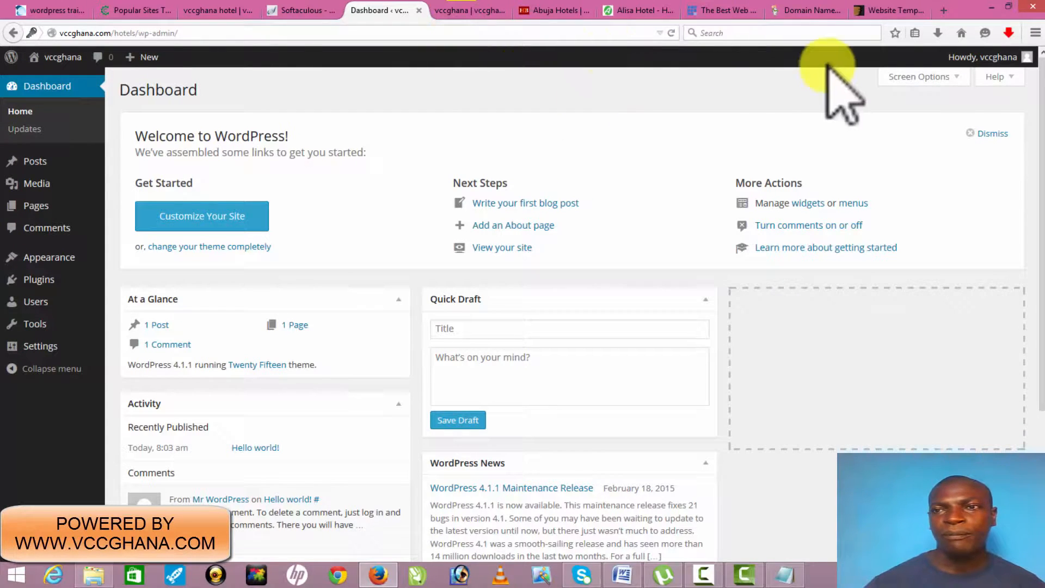
Google 'wordpress theme for hotel' in a new tab, skim the results, then switch to ThemeForest.
{"action": "left_click", "coordinate": [946, 10]}
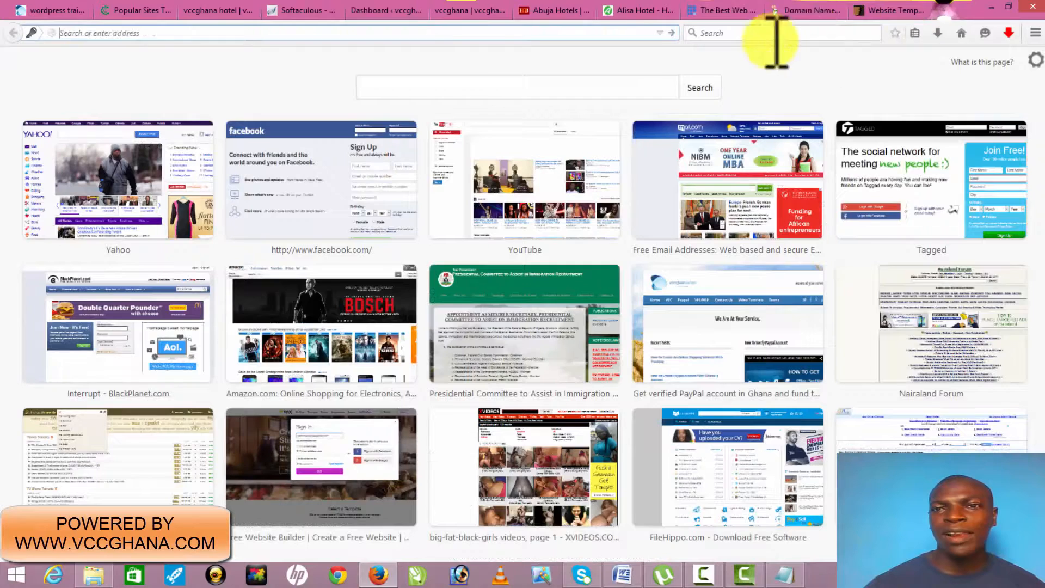
{"action": "left_click", "coordinate": [754, 33]}
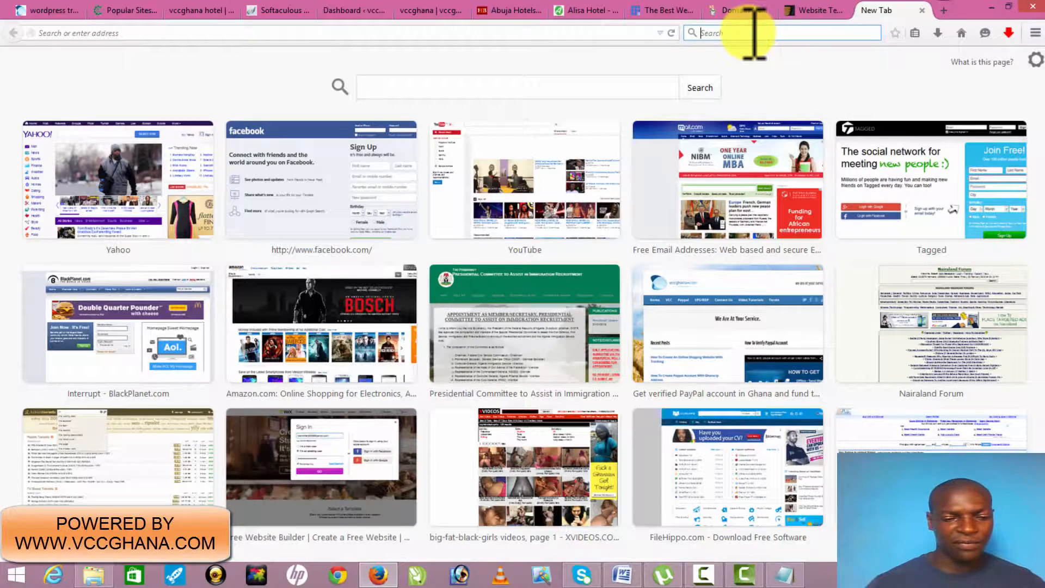
{"action": "type", "text": "wordpress theme for hotel"}
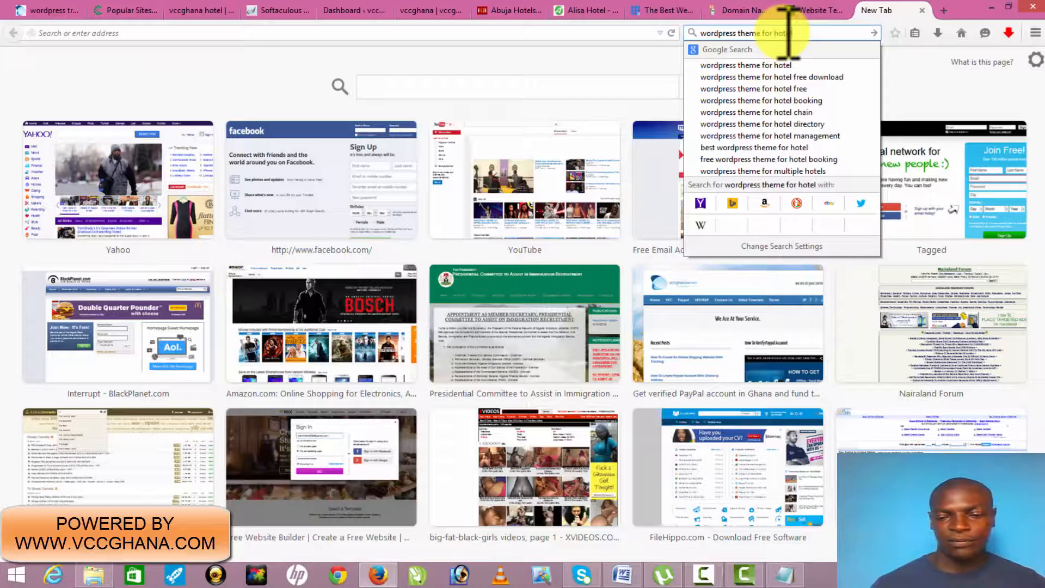
{"action": "key", "text": "Return"}
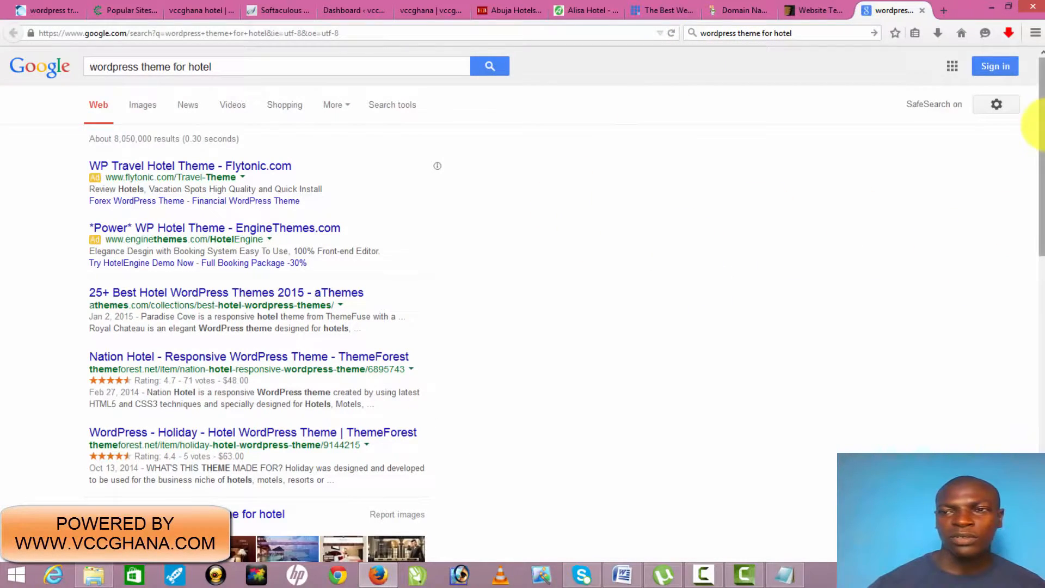
{"action": "left_click_drag", "start_coordinate": [1042, 138], "coordinate": [1042, 174]}
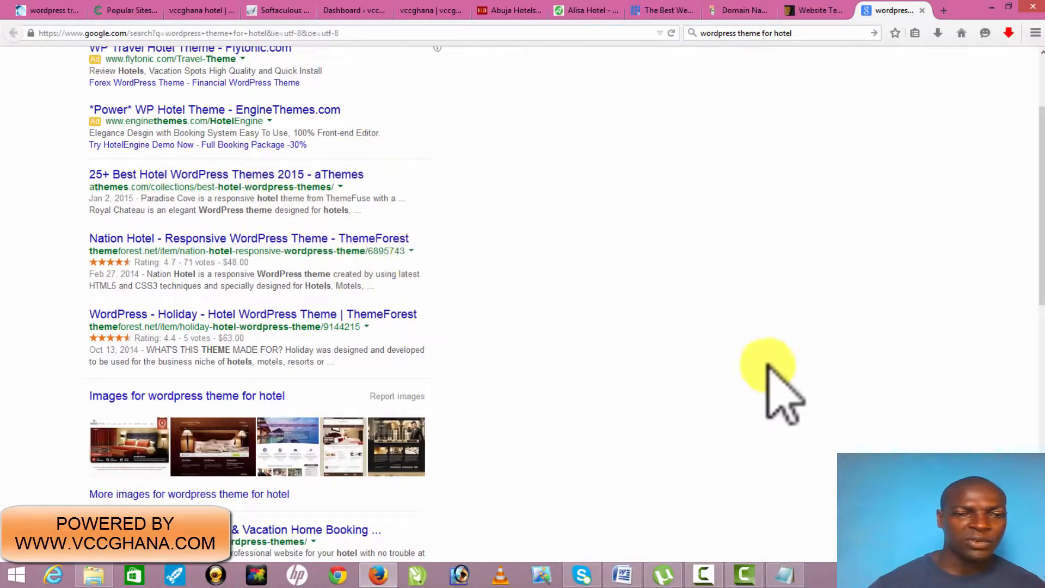
{"action": "left_click_drag", "start_coordinate": [1040, 216], "coordinate": [1041, 132]}
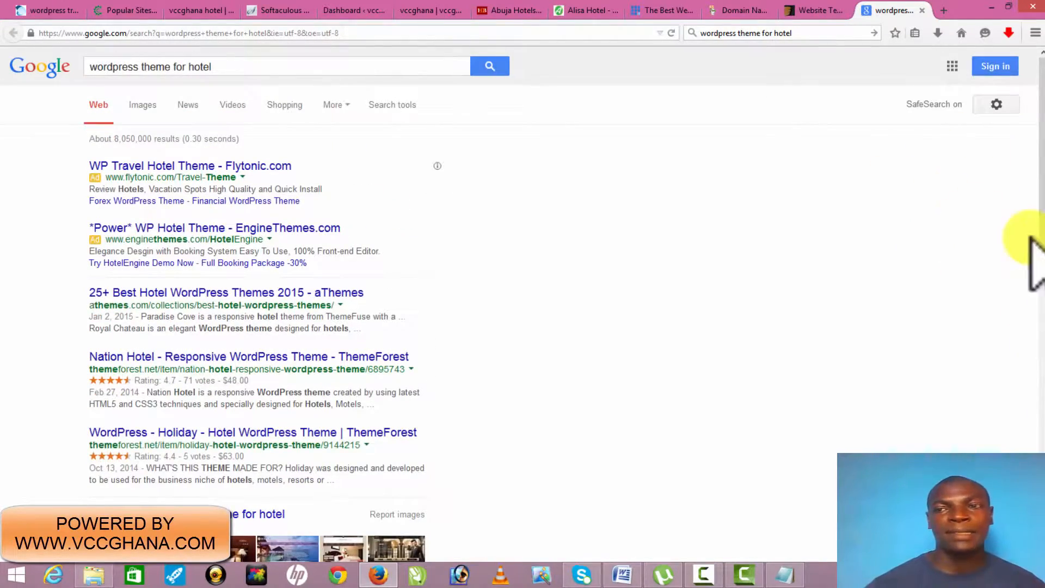
{"action": "left_click_drag", "start_coordinate": [1039, 196], "coordinate": [1039, 234]}
{"action": "left_click", "coordinate": [816, 11]}
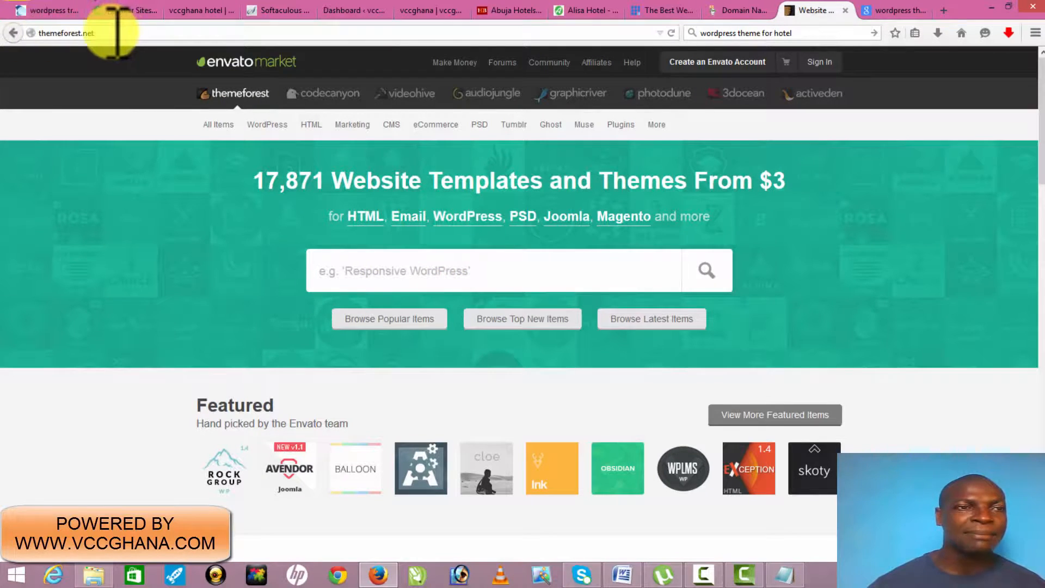
Search ThemeForest's WordPress category for 'hotel' and find Soho Hotel at $58.
{"action": "left_click_drag", "start_coordinate": [118, 34], "coordinate": [82, 33]}
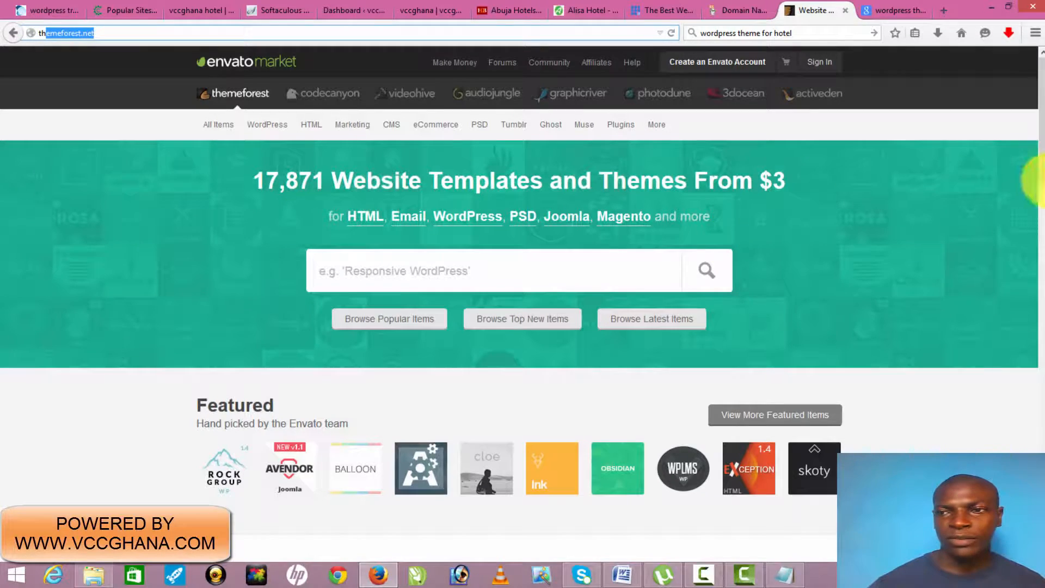
{"action": "mouse_move", "coordinate": [1037, 154]}
{"action": "left_mouse_down"}
{"action": "mouse_move", "coordinate": [1034, 420]}
{"action": "mouse_move", "coordinate": [1028, 155]}
{"action": "left_mouse_up"}
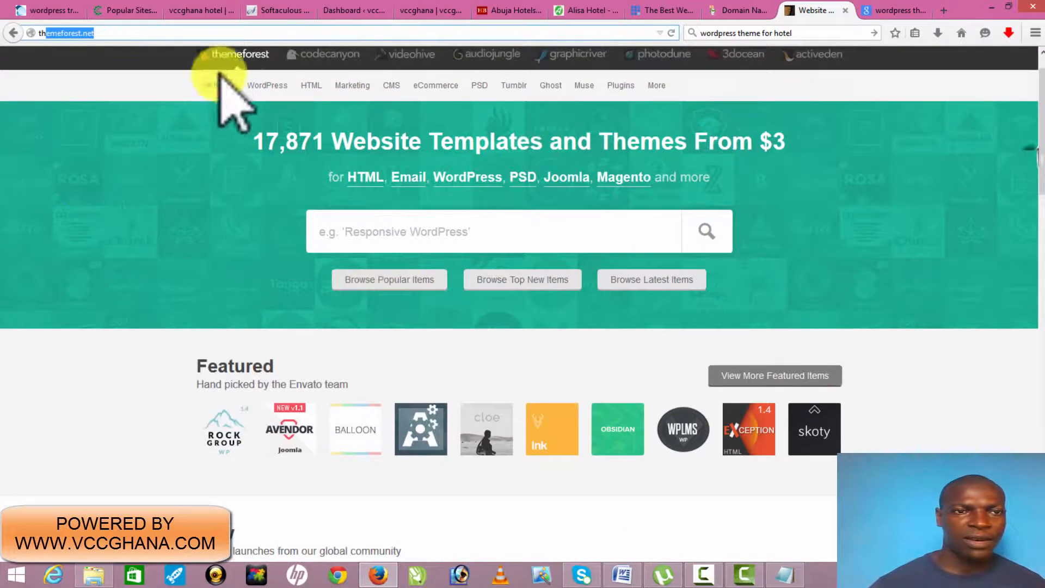
{"action": "mouse_move", "coordinate": [268, 89]}
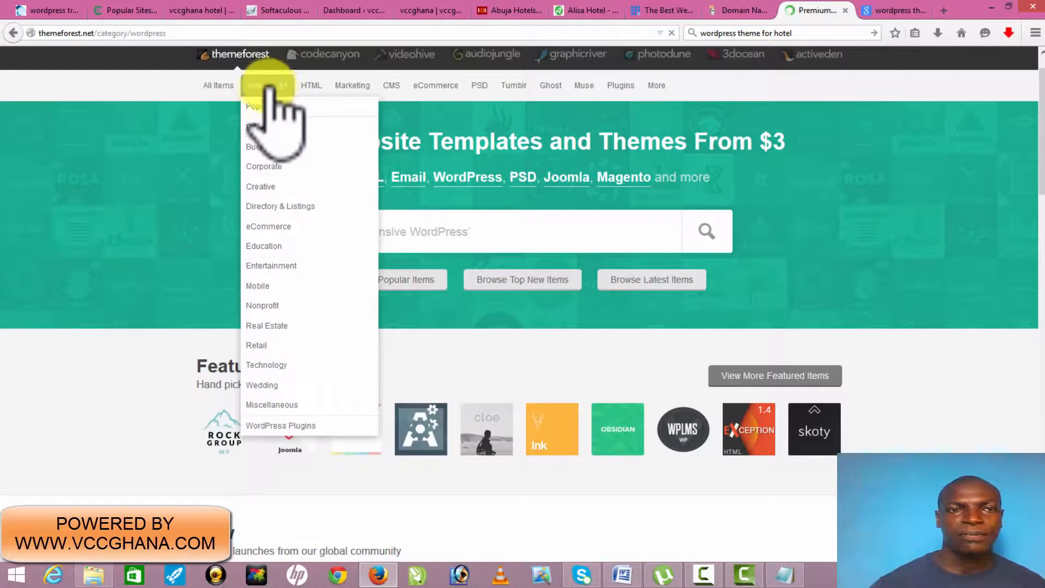
{"action": "left_click", "coordinate": [269, 87]}
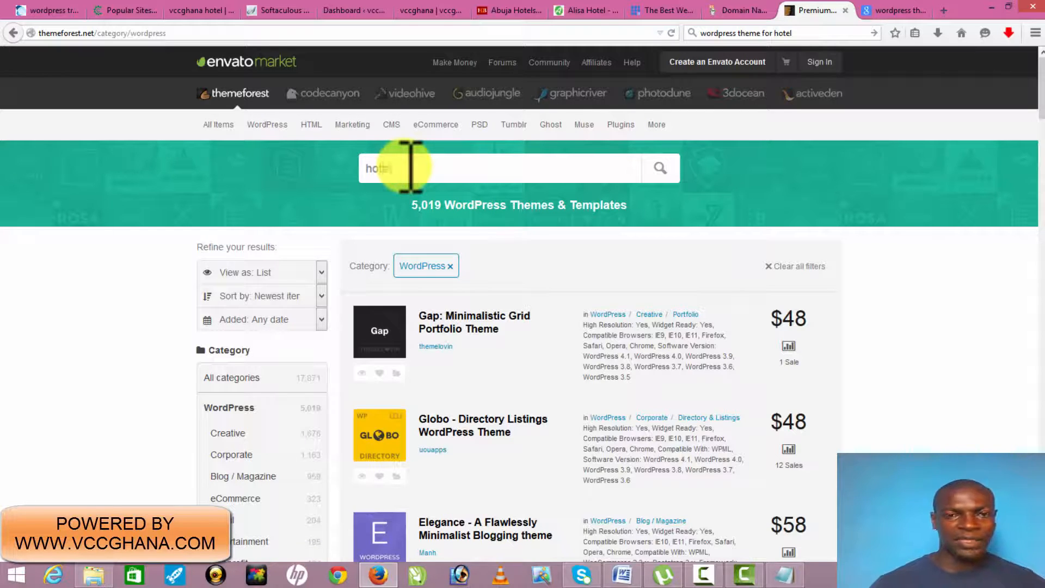
{"action": "left_click", "coordinate": [653, 172]}
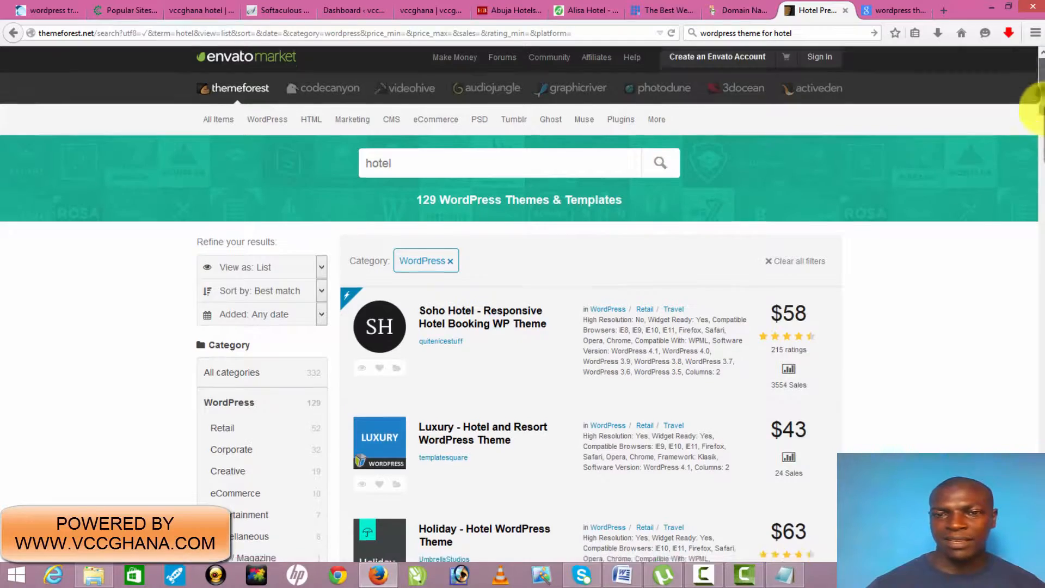
{"action": "mouse_move", "coordinate": [1037, 109]}
{"action": "left_mouse_down"}
{"action": "mouse_move", "coordinate": [1033, 182]}
{"action": "mouse_move", "coordinate": [1035, 105]}
{"action": "left_mouse_up"}
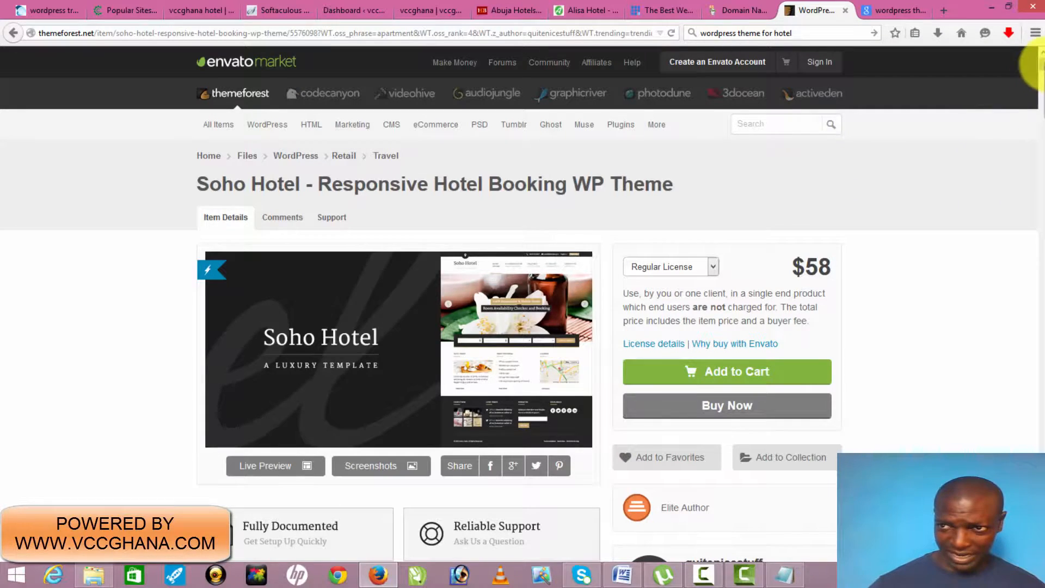
Open the Soho Hotel theme's live preview in a new tab and view it.
{"action": "left_click_drag", "start_coordinate": [1042, 64], "coordinate": [1041, 61]}
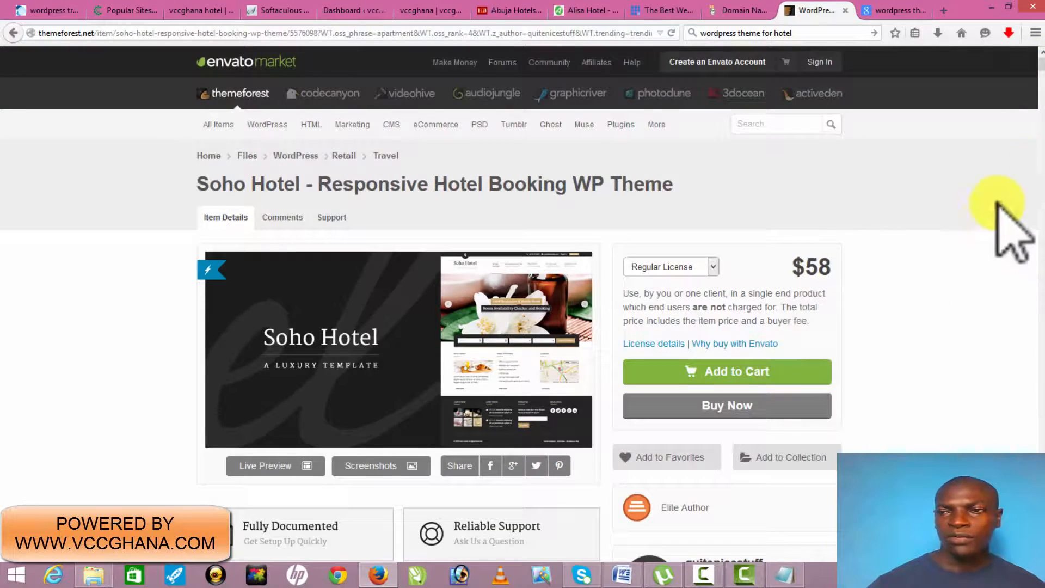
{"action": "left_click_drag", "start_coordinate": [1041, 62], "coordinate": [1041, 65]}
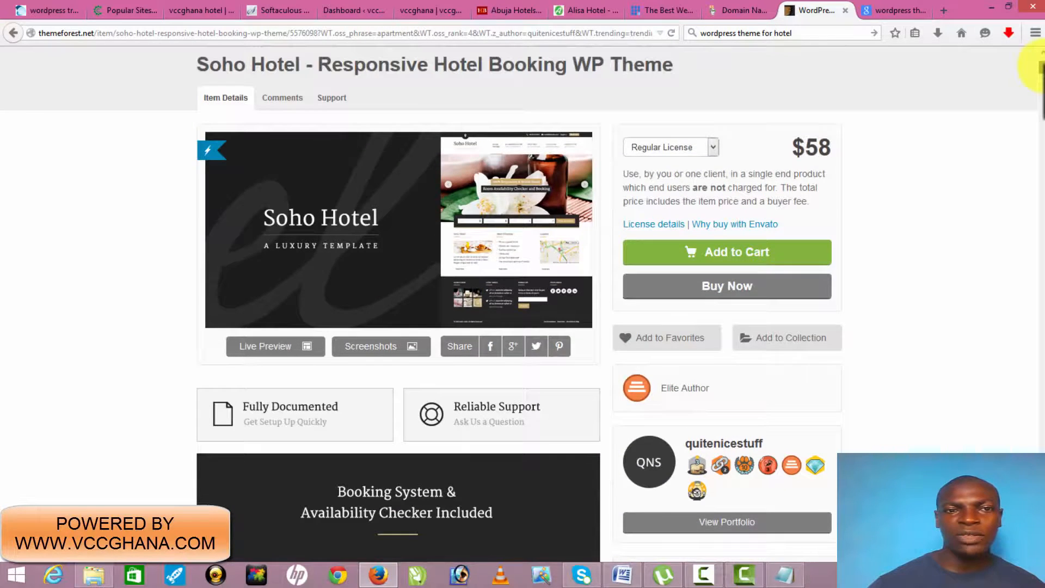
{"action": "right_click", "coordinate": [251, 353]}
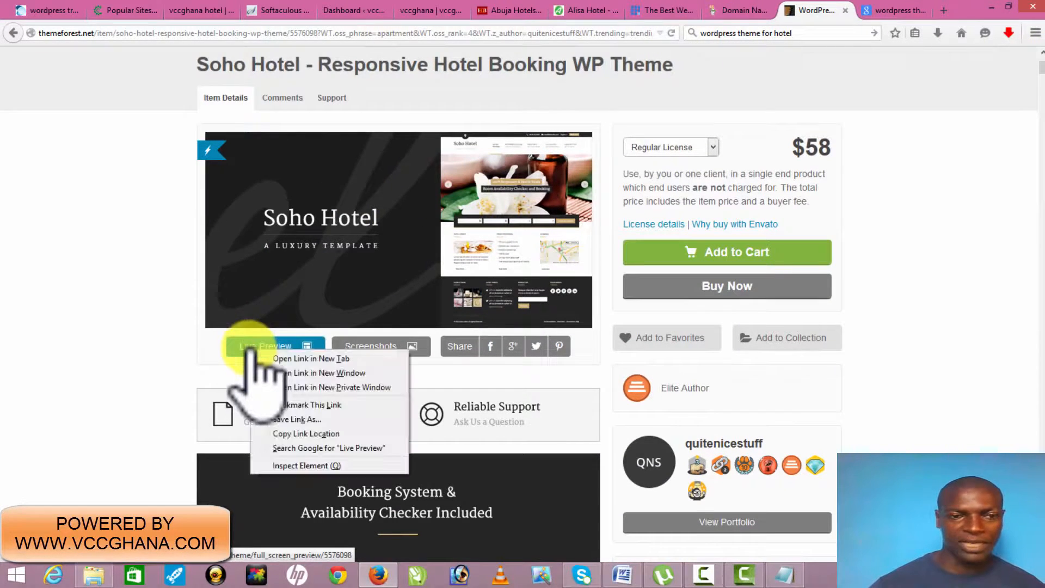
{"action": "left_click", "coordinate": [289, 359]}
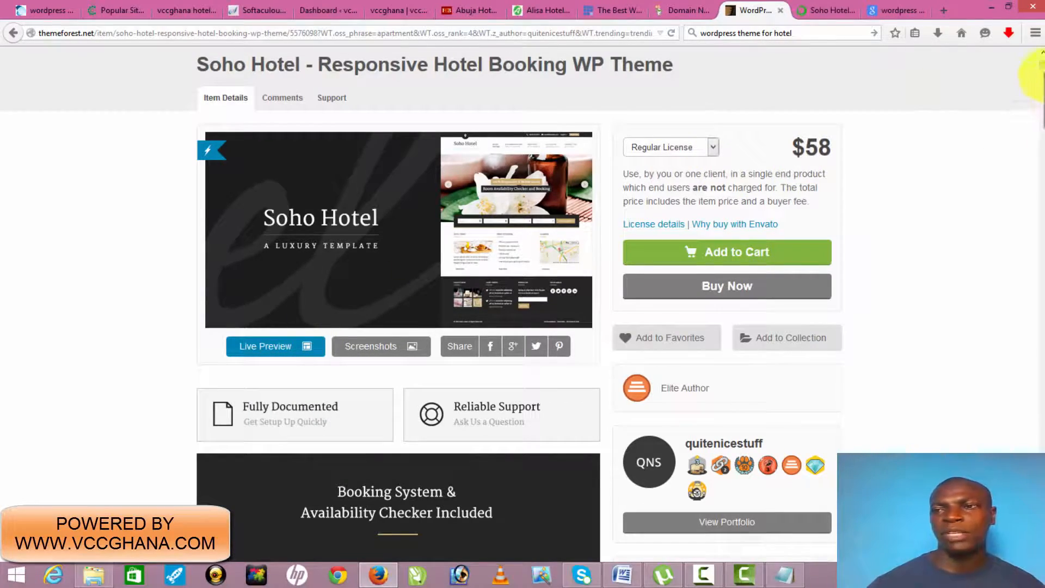
{"action": "left_click_drag", "start_coordinate": [1039, 71], "coordinate": [1019, 58]}
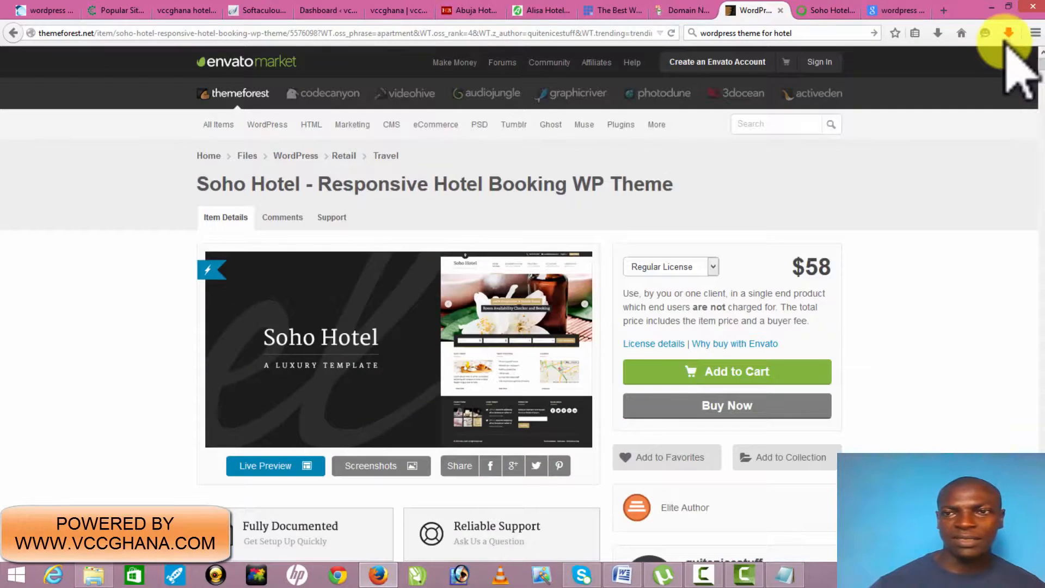
{"action": "left_click", "coordinate": [819, 8]}
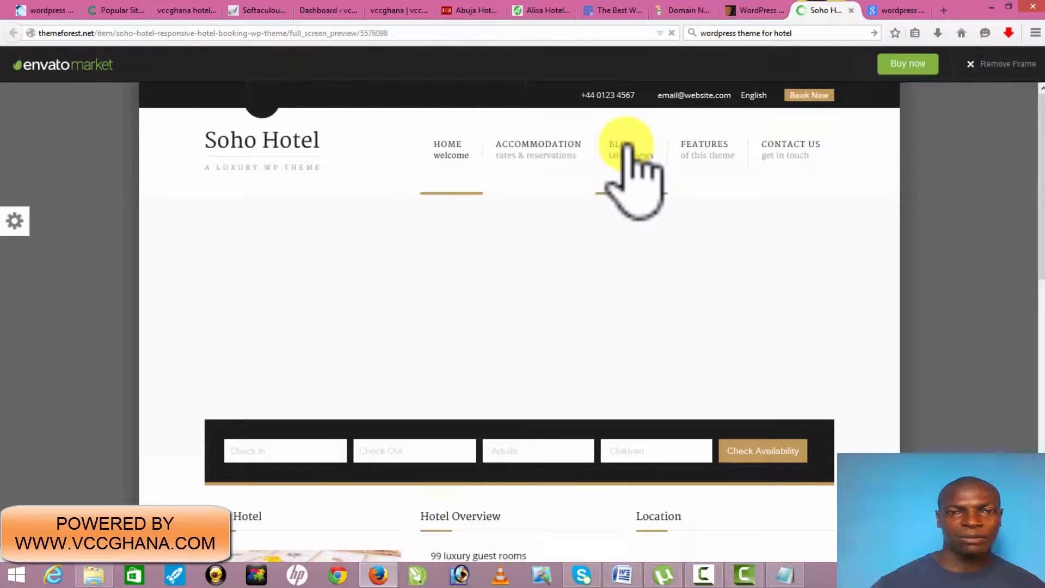
{"action": "left_click_drag", "start_coordinate": [1042, 162], "coordinate": [1027, 128]}
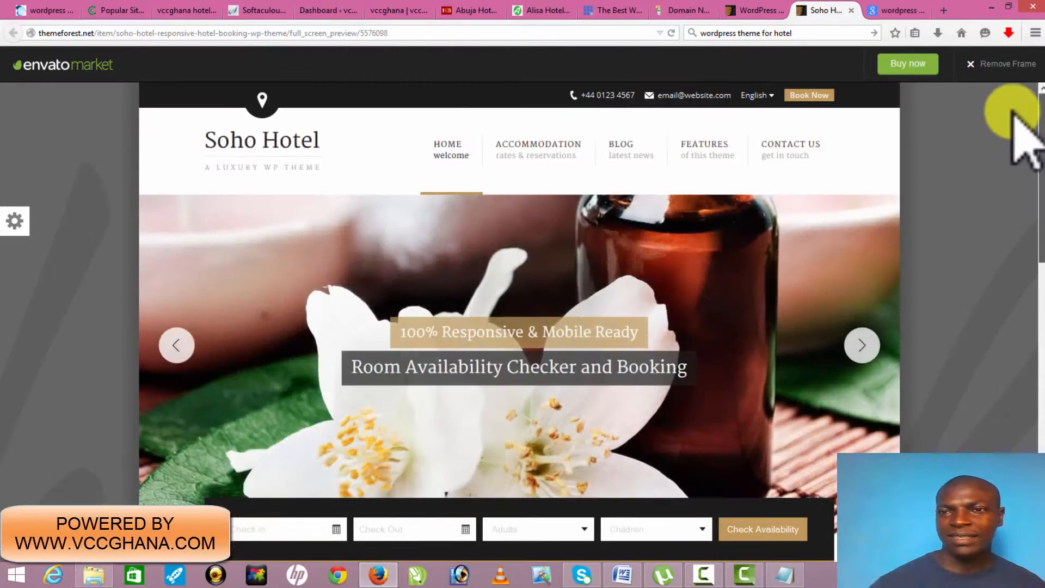
Compare it with the vccghana hotel site, then close the Soho Hotel preview and item tabs.
{"action": "left_click", "coordinate": [180, 10]}
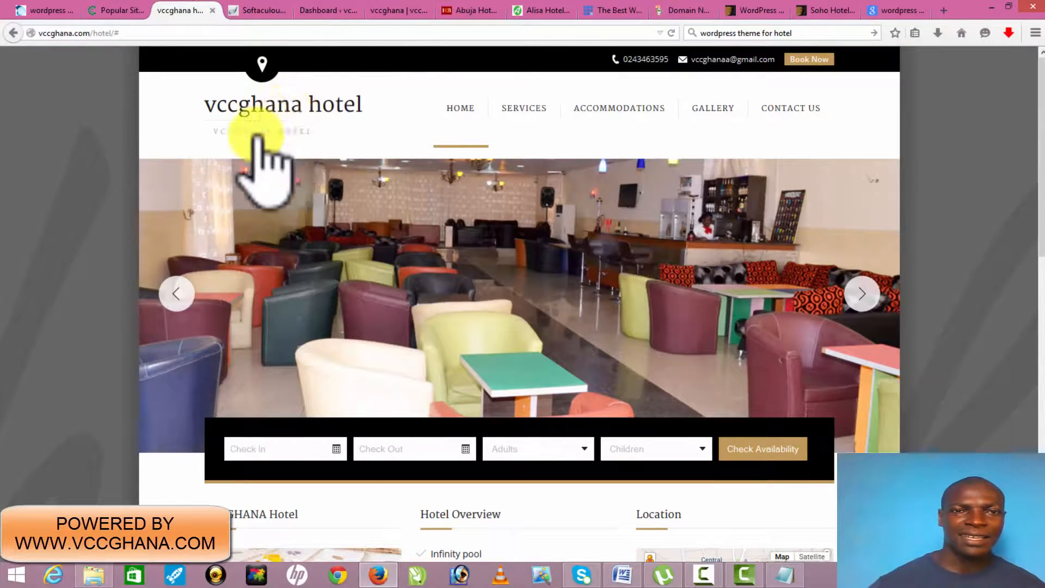
{"action": "left_click_drag", "start_coordinate": [1040, 109], "coordinate": [1030, 66]}
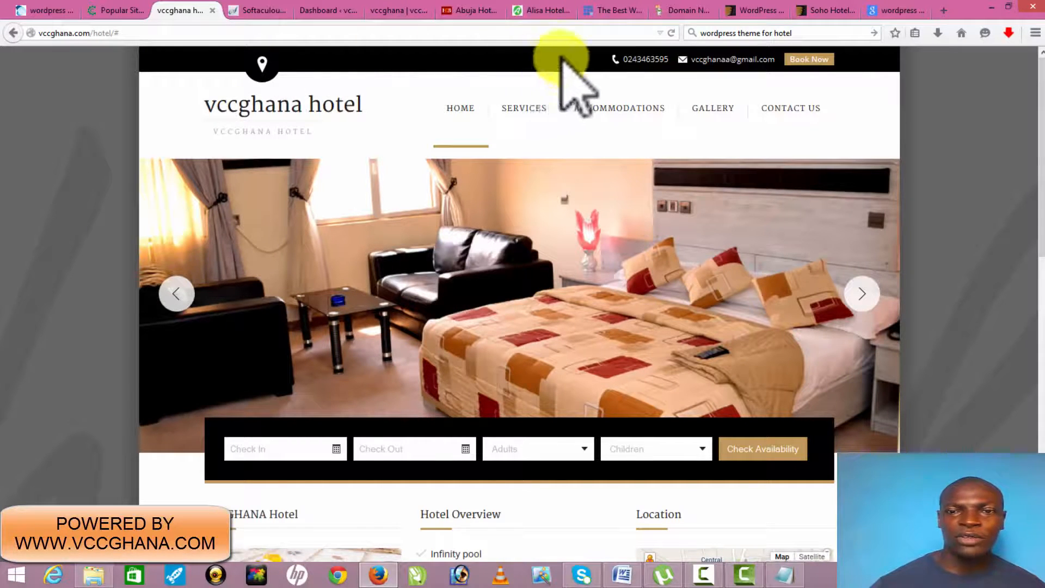
{"action": "left_click_drag", "start_coordinate": [1034, 107], "coordinate": [1033, 64]}
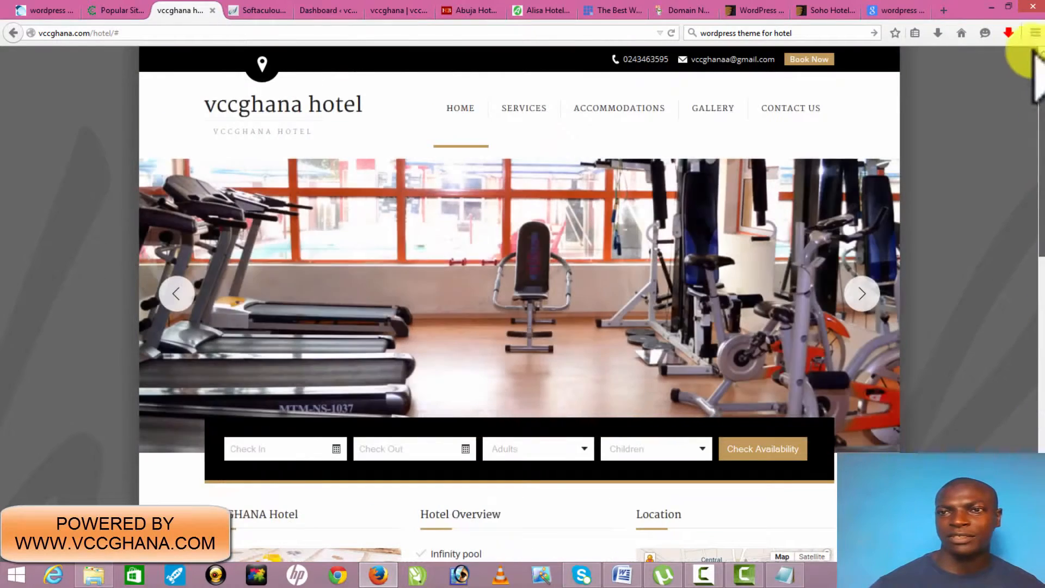
{"action": "left_click", "coordinate": [820, 10]}
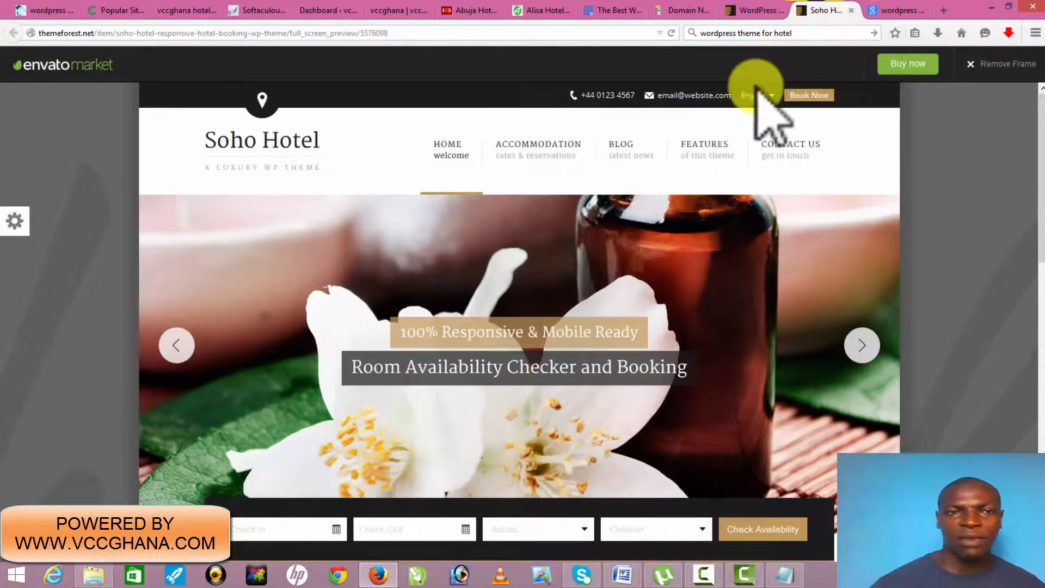
{"action": "left_click", "coordinate": [853, 10]}
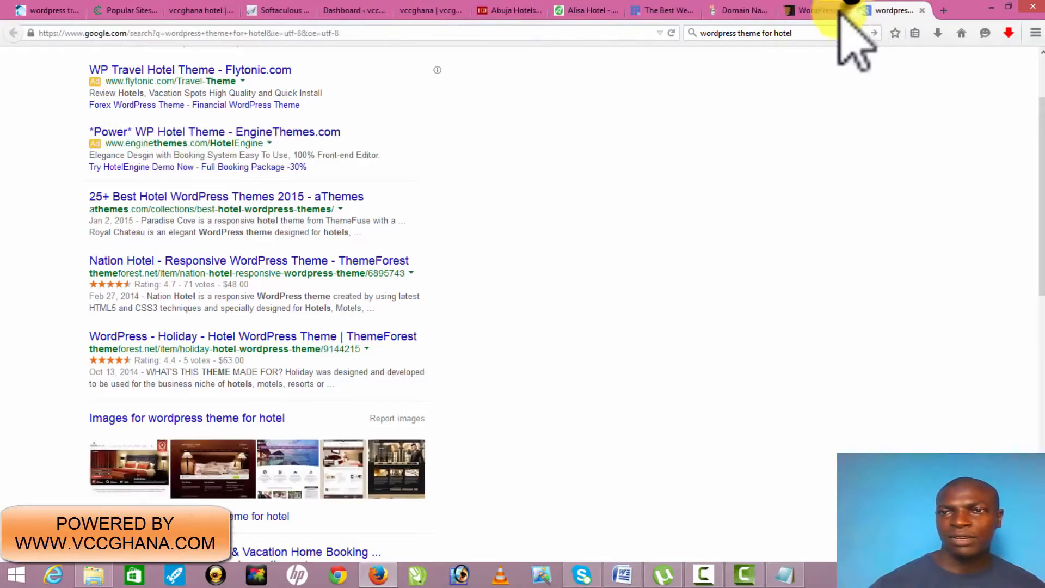
{"action": "left_click", "coordinate": [807, 9]}
{"action": "left_click", "coordinate": [845, 10]}
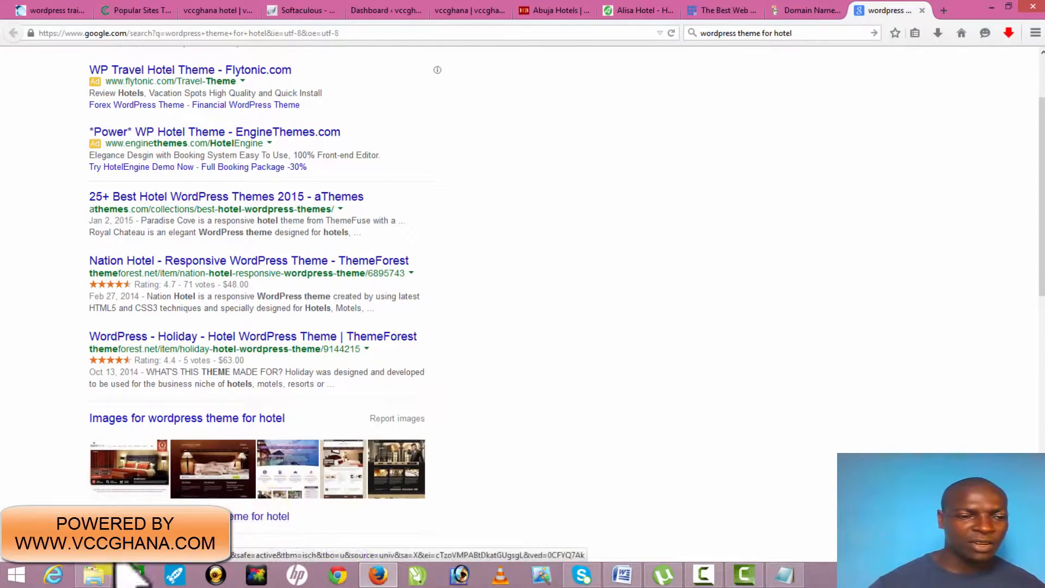
{"action": "left_click", "coordinate": [94, 575]}
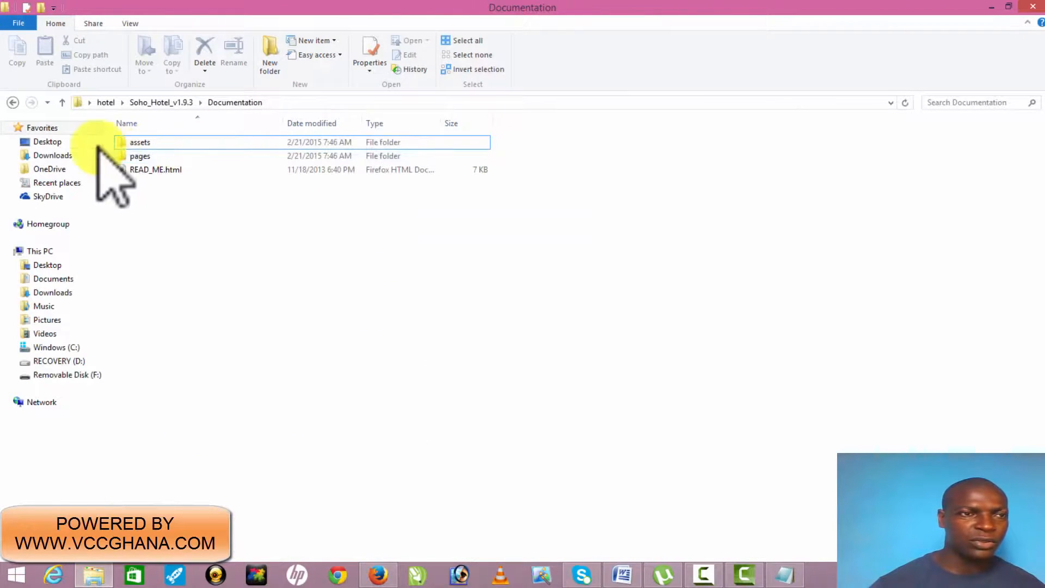
Locate sohohotel.zip in Soho_Hotel_v1.9.3 > Theme, return to the hotel folder, then bring Firefox forward.
{"action": "left_click", "coordinate": [12, 103]}
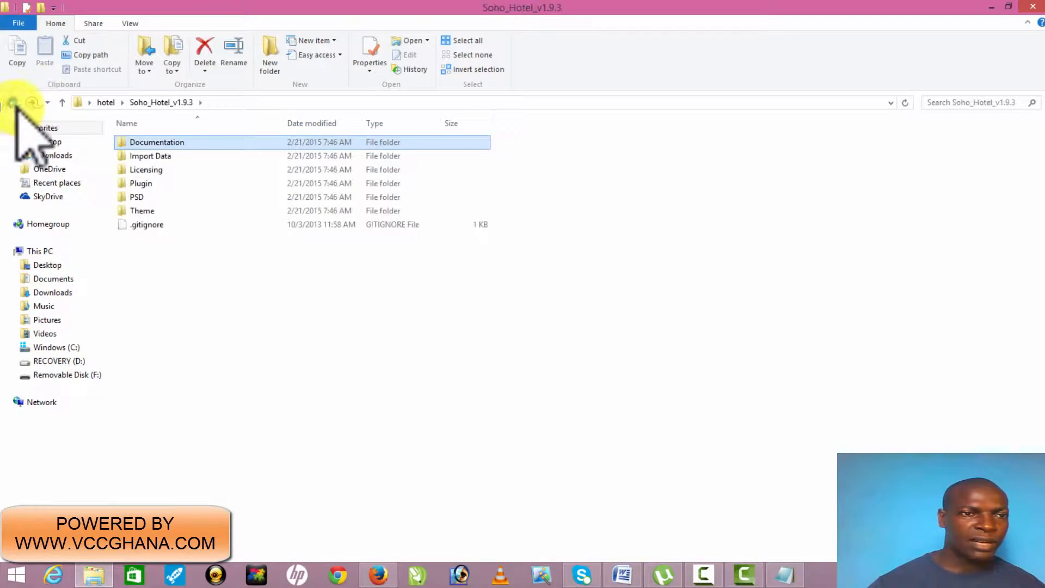
{"action": "left_click", "coordinate": [12, 102]}
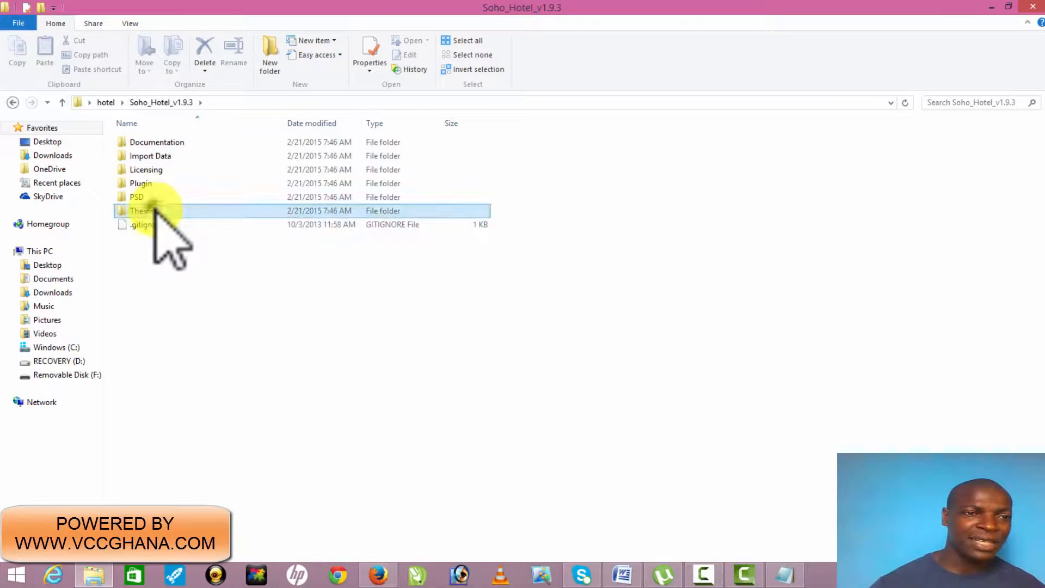
{"action": "double_click", "coordinate": [155, 210]}
{"action": "left_click", "coordinate": [160, 157]}
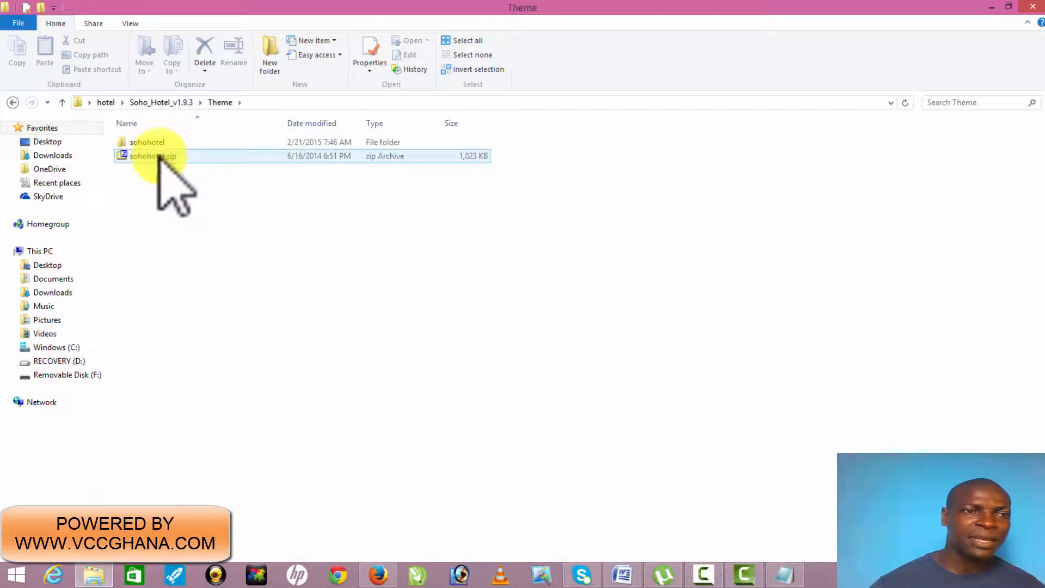
{"action": "left_click", "coordinate": [12, 102]}
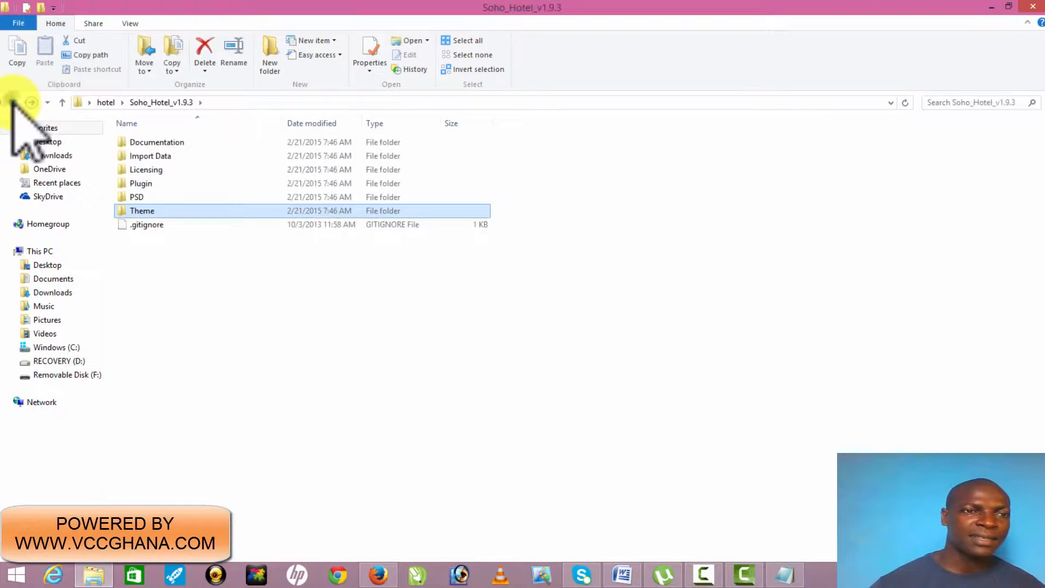
{"action": "left_click", "coordinate": [12, 102]}
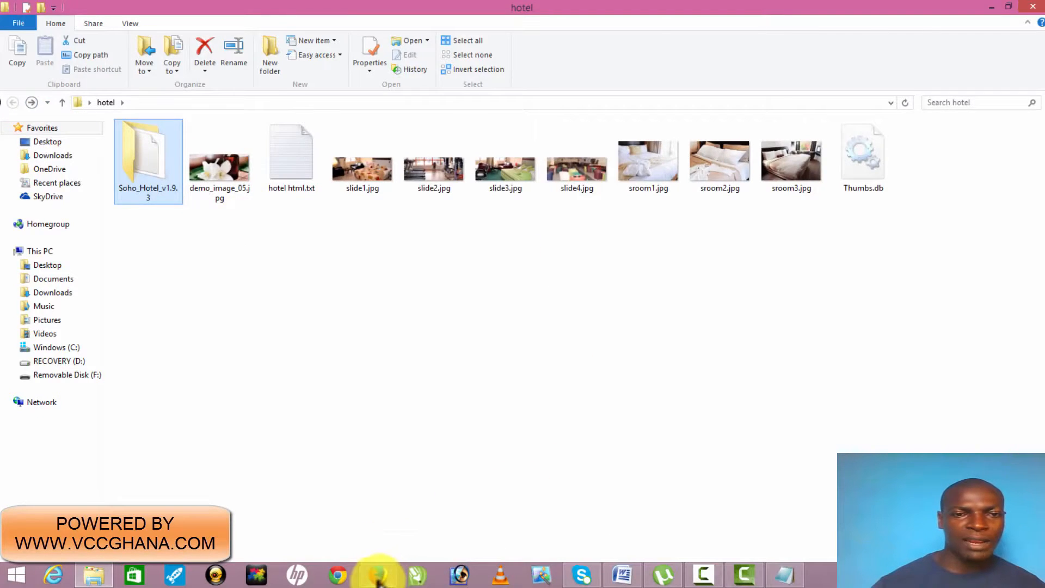
{"action": "left_click", "coordinate": [377, 576]}
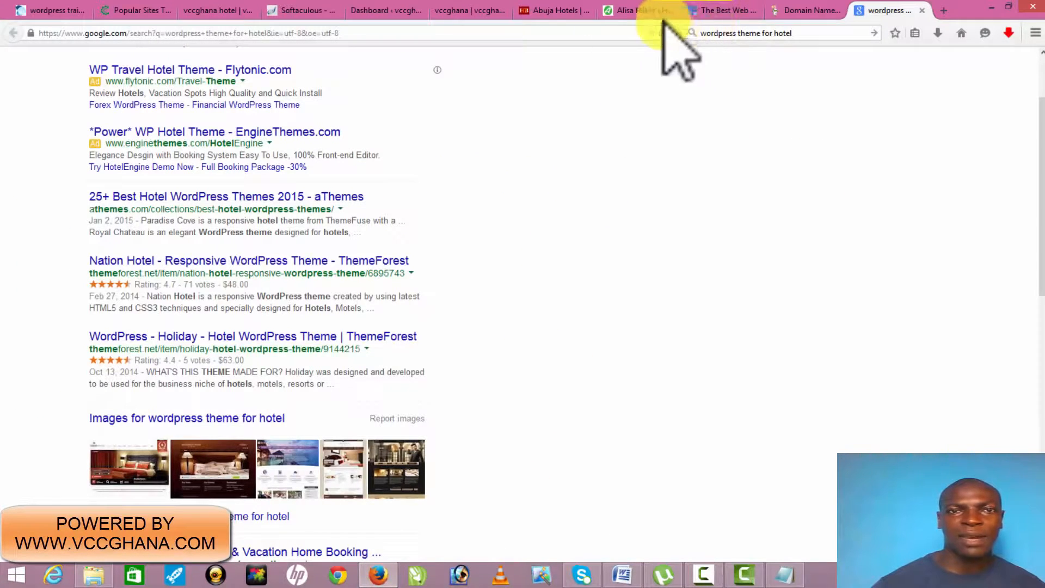
In the WordPress admin, go to Appearance > Themes and choose Add New.
{"action": "left_click", "coordinate": [480, 8]}
{"action": "left_click", "coordinate": [396, 10]}
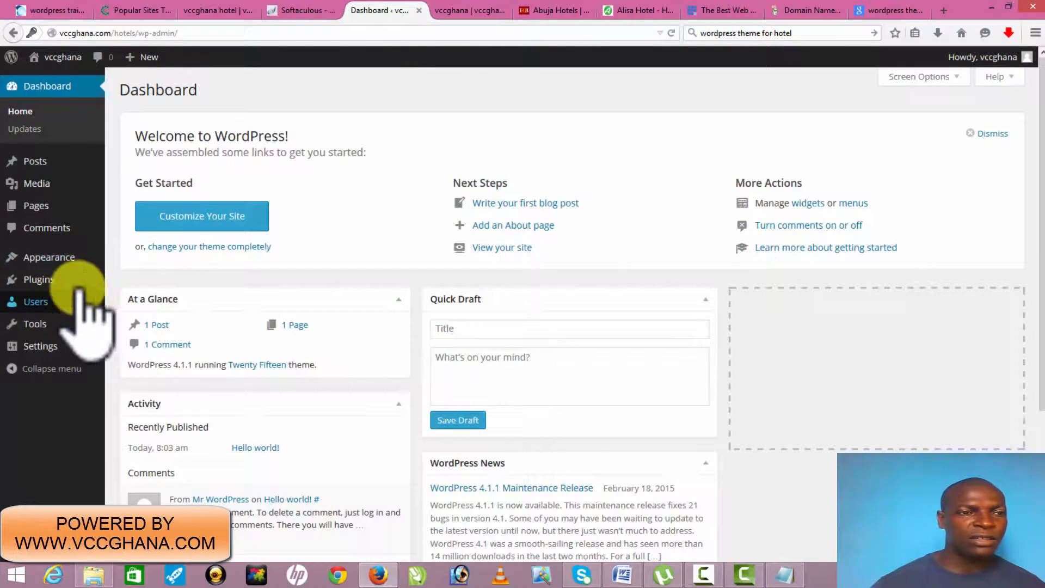
{"action": "mouse_move", "coordinate": [64, 256]}
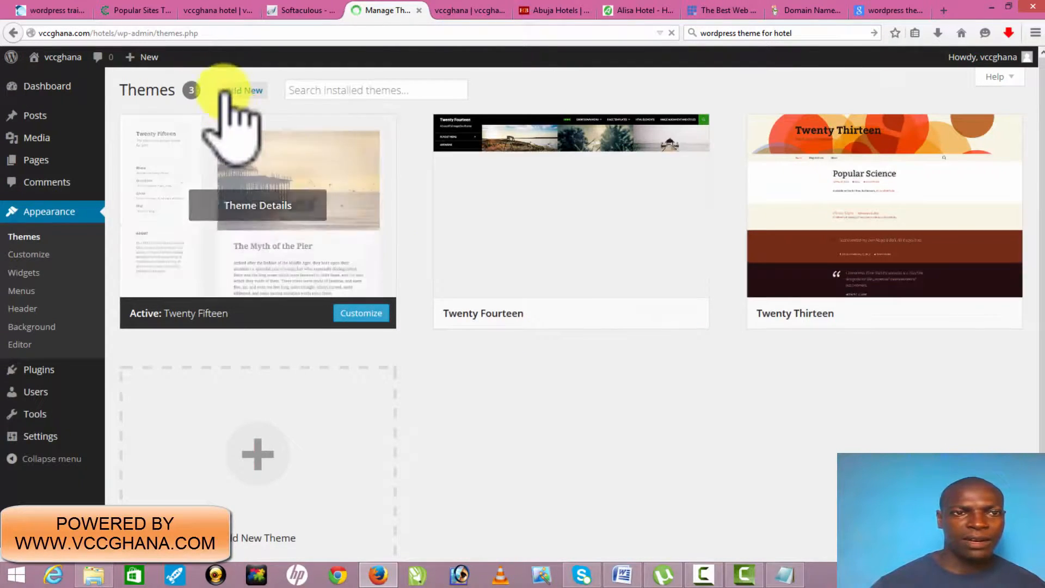
{"action": "left_click", "coordinate": [233, 91]}
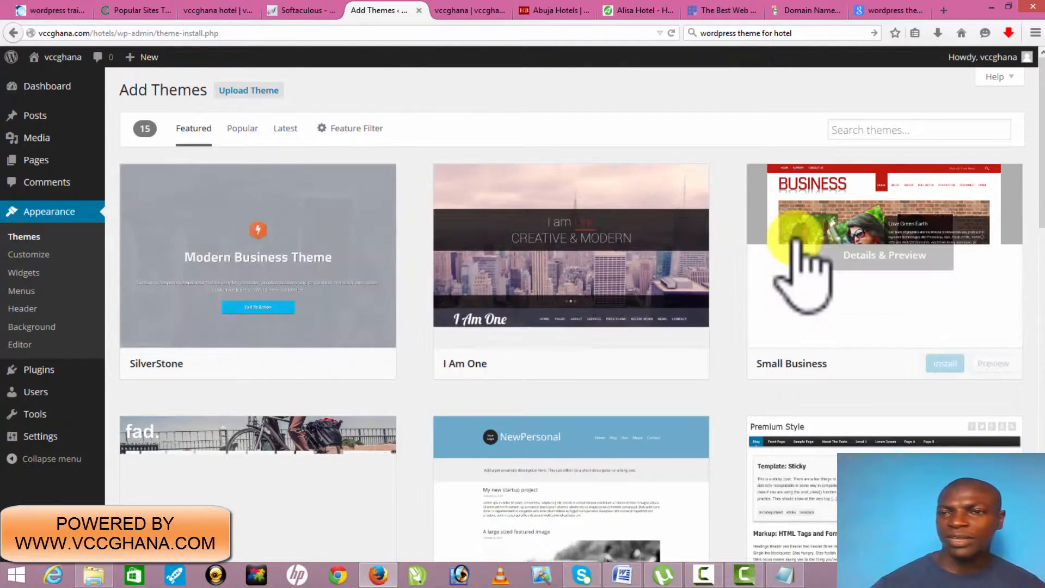
Upload sohohotel.zip from hotel > Soho_Hotel_v1.9.3 > Theme and start installing it.
{"action": "left_click", "coordinate": [240, 89]}
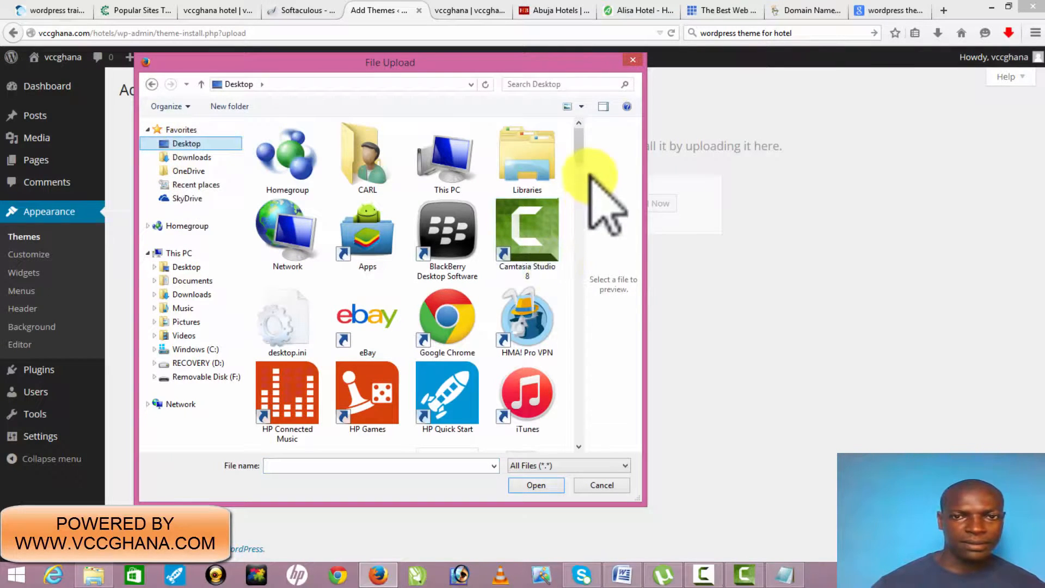
{"action": "scroll", "coordinate": [581, 155], "scroll_direction": "down", "scroll_amount": 3}
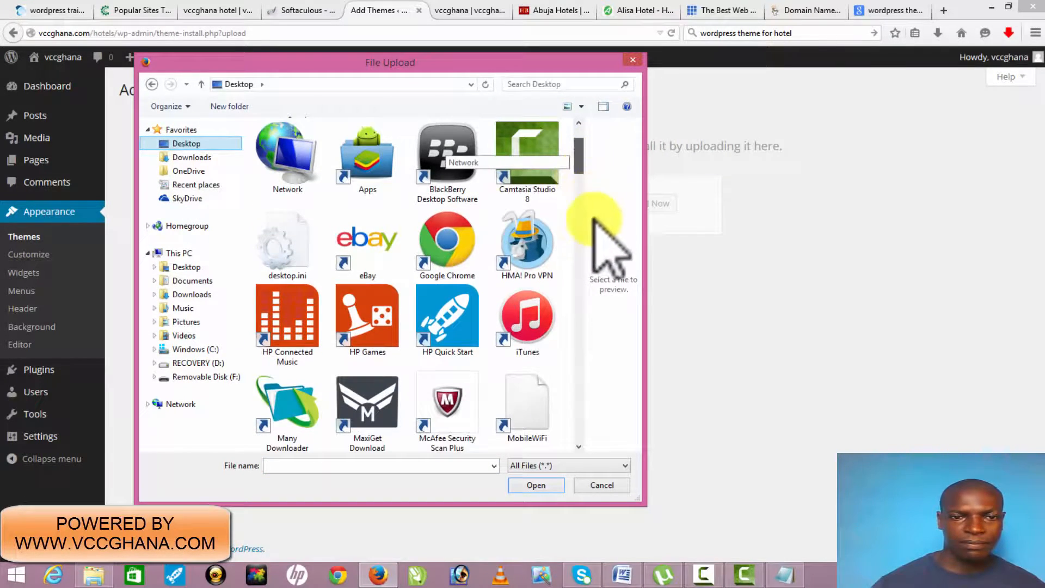
{"action": "left_click_drag", "start_coordinate": [581, 171], "coordinate": [581, 235]}
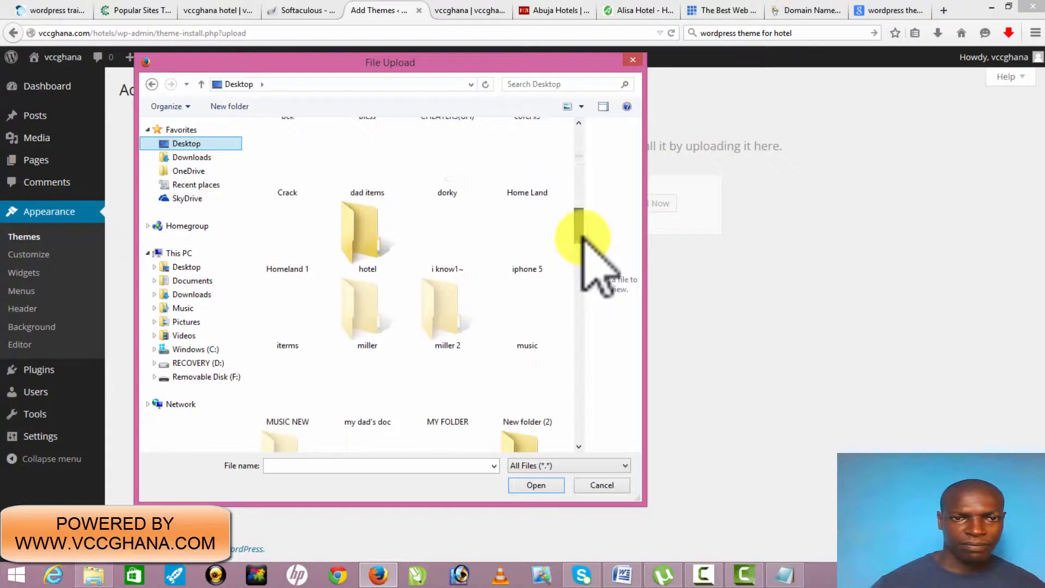
{"action": "double_click", "coordinate": [366, 226]}
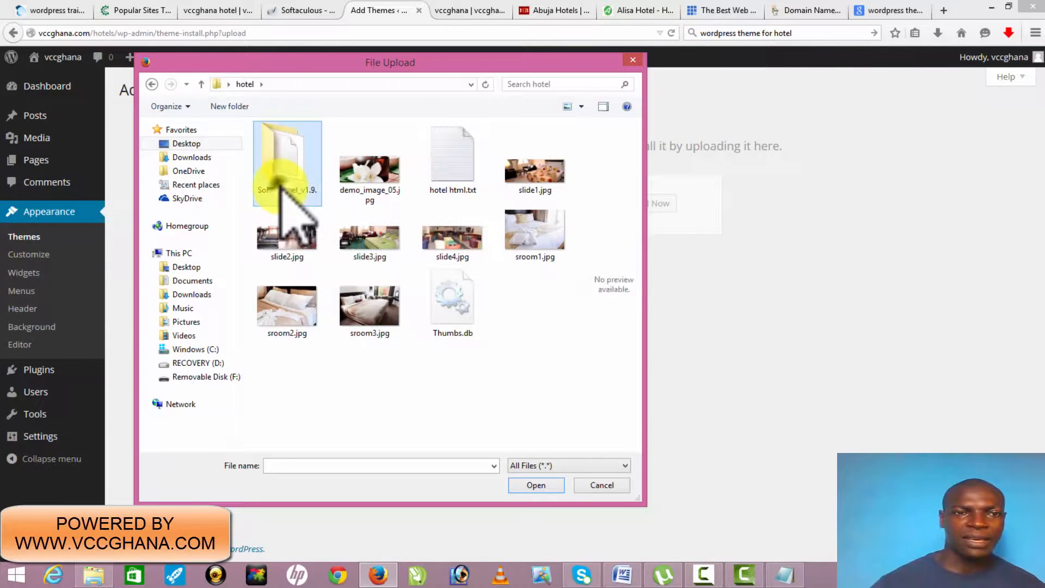
{"action": "double_click", "coordinate": [280, 181]}
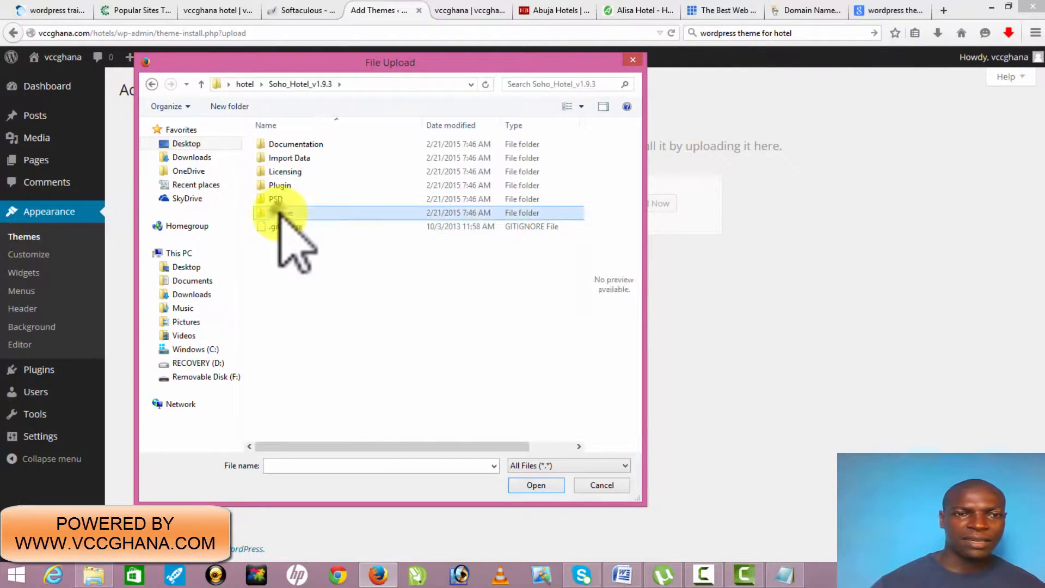
{"action": "double_click", "coordinate": [279, 212]}
{"action": "left_click", "coordinate": [297, 157]}
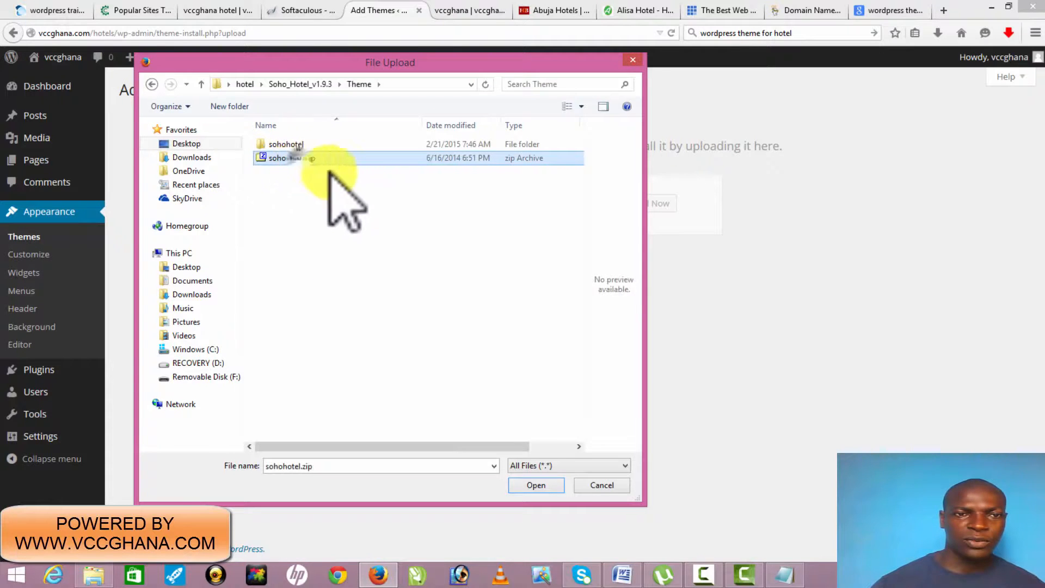
{"action": "left_click", "coordinate": [527, 485]}
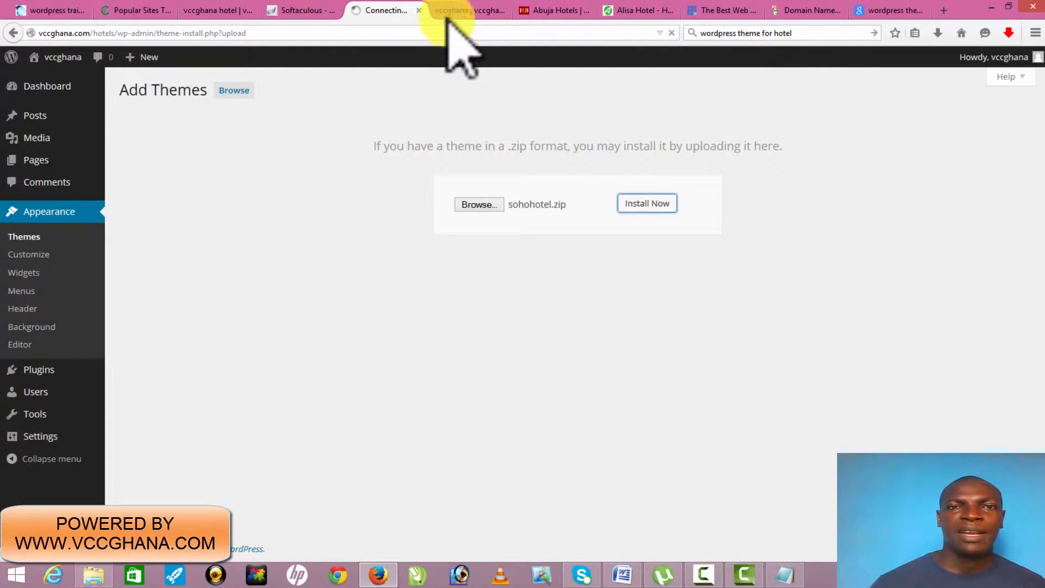
Browse the vccghana hotels site and WordPress training course page, then return to the theme install page.
{"action": "left_click", "coordinate": [459, 9]}
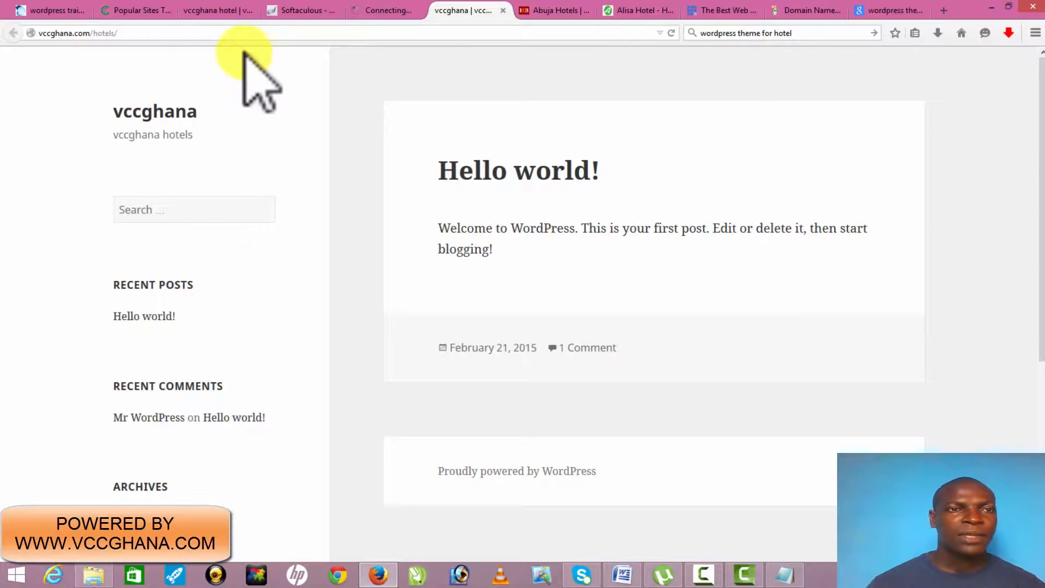
{"action": "left_click", "coordinate": [66, 10]}
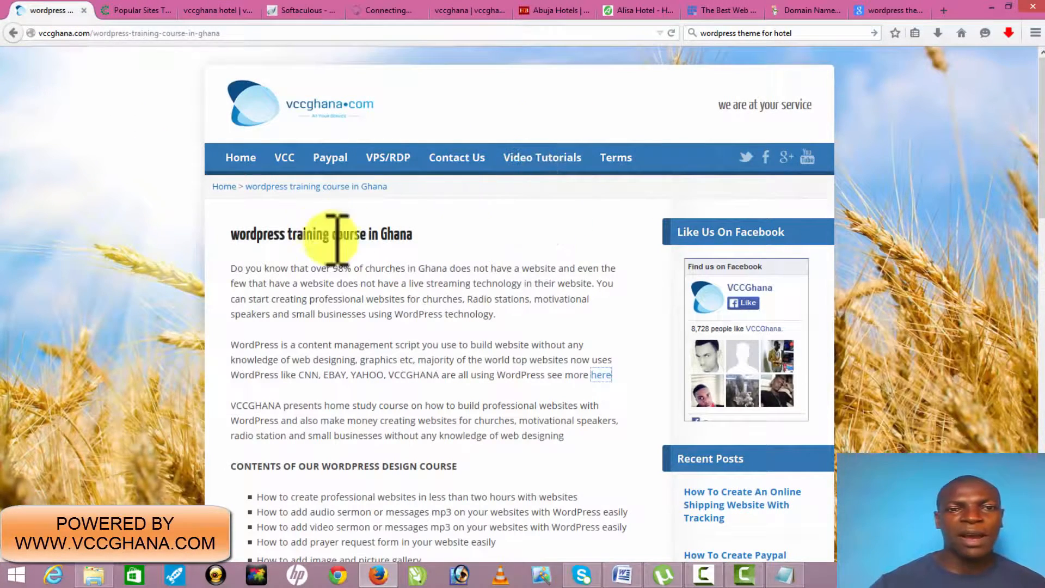
{"action": "left_click_drag", "start_coordinate": [1032, 139], "coordinate": [1037, 223]}
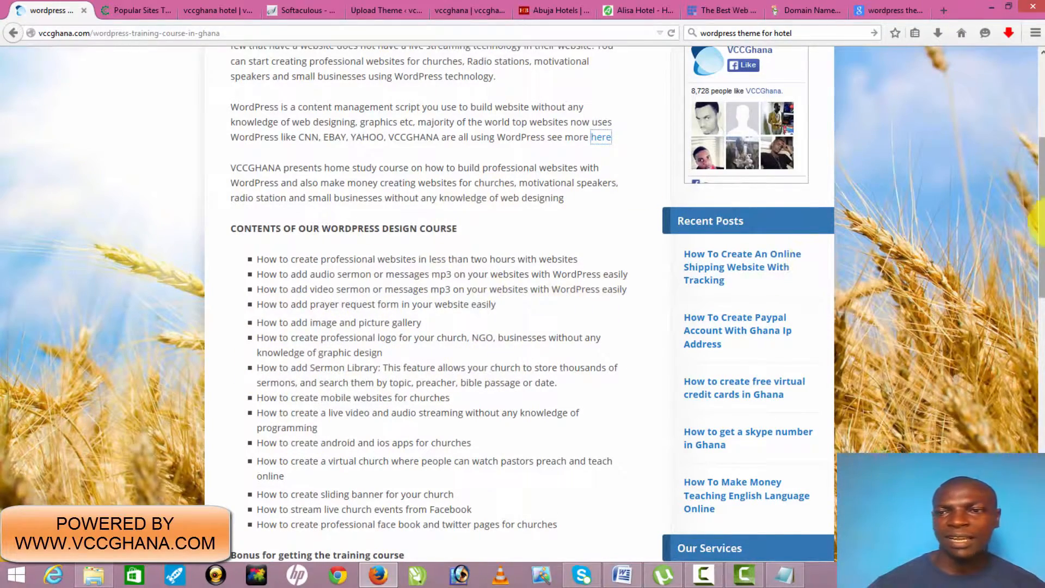
{"action": "scroll", "coordinate": [1037, 210], "scroll_direction": "up", "scroll_amount": 5}
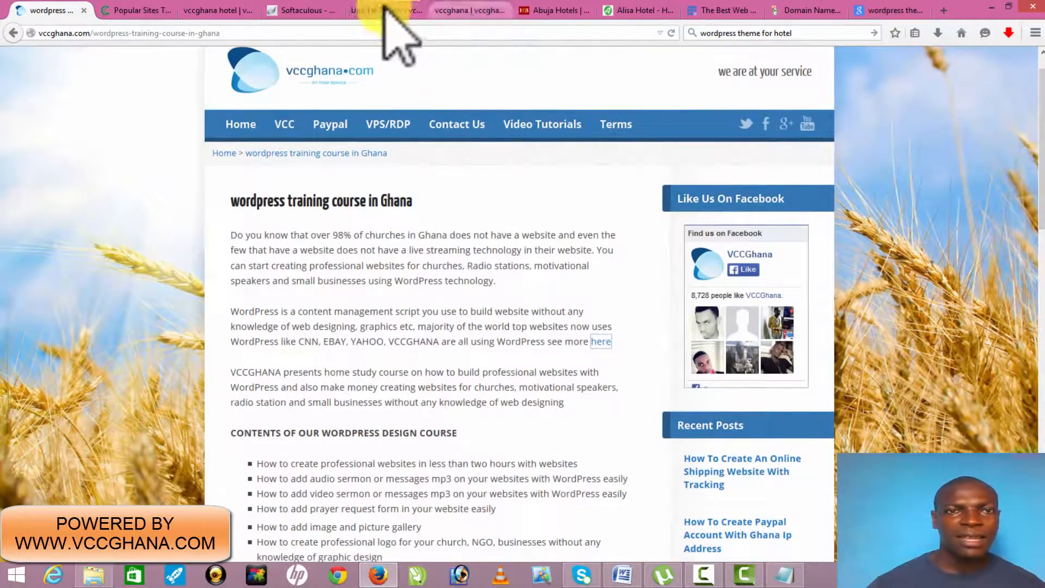
{"action": "left_click", "coordinate": [373, 9]}
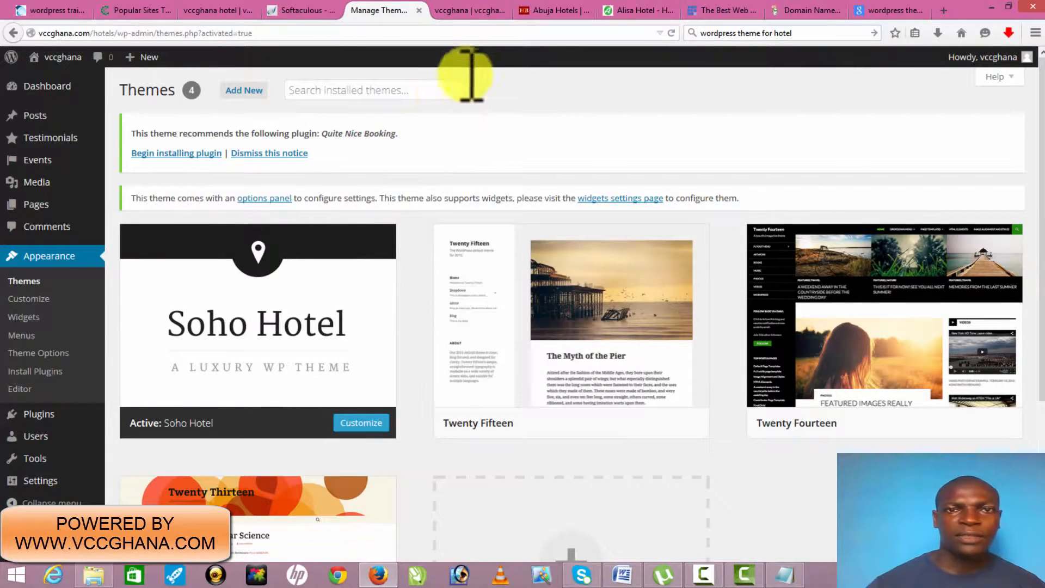
Scroll through the vccghana hotels site, then return to the Themes admin page showing Soho Hotel active.
{"action": "left_click", "coordinate": [466, 13]}
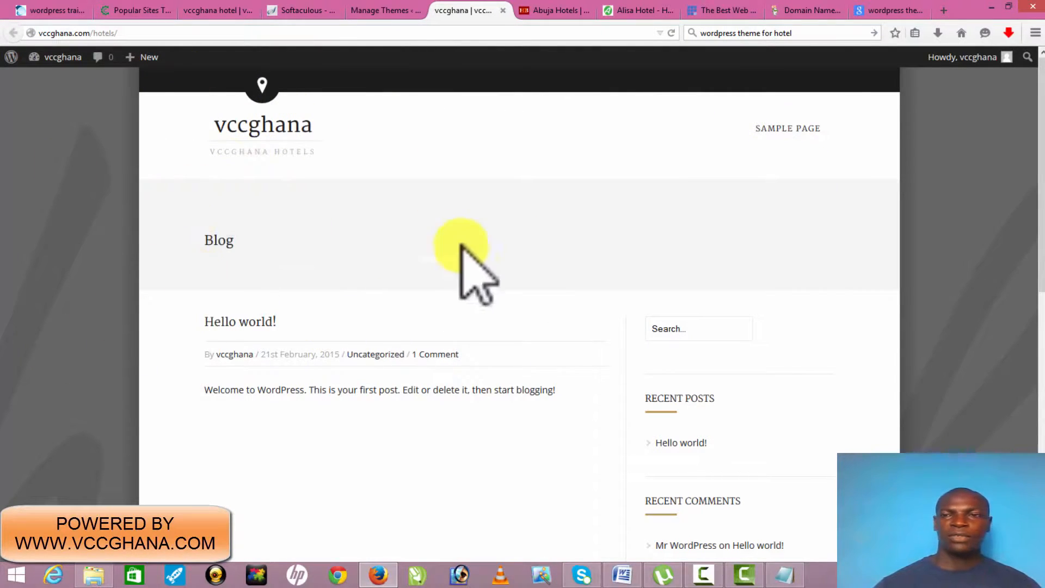
{"action": "scroll", "coordinate": [1032, 109], "scroll_direction": "down", "scroll_amount": 7}
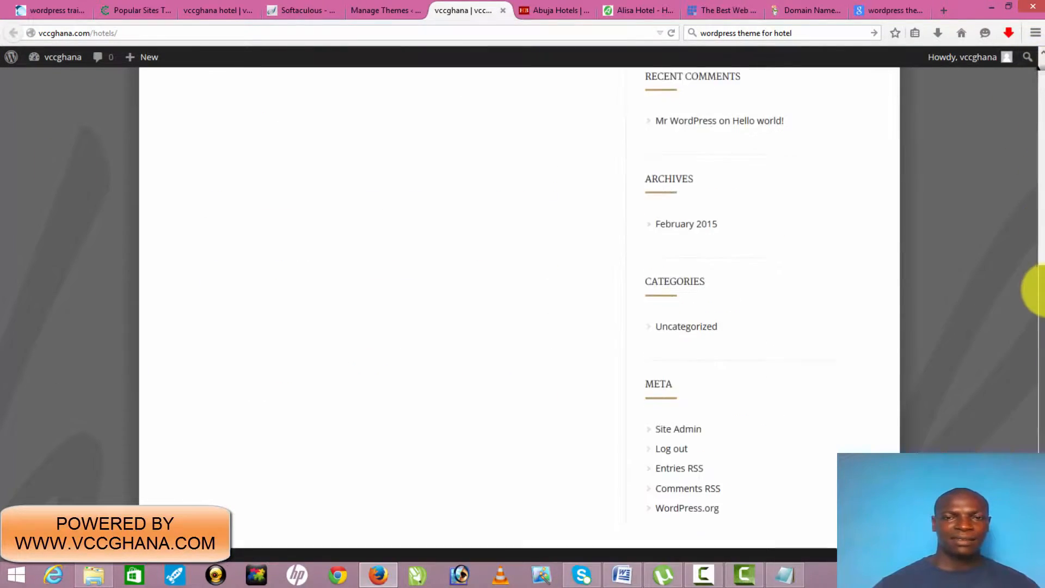
{"action": "scroll", "coordinate": [1033, 292], "scroll_direction": "up", "scroll_amount": 7}
{"action": "left_click", "coordinate": [400, 10]}
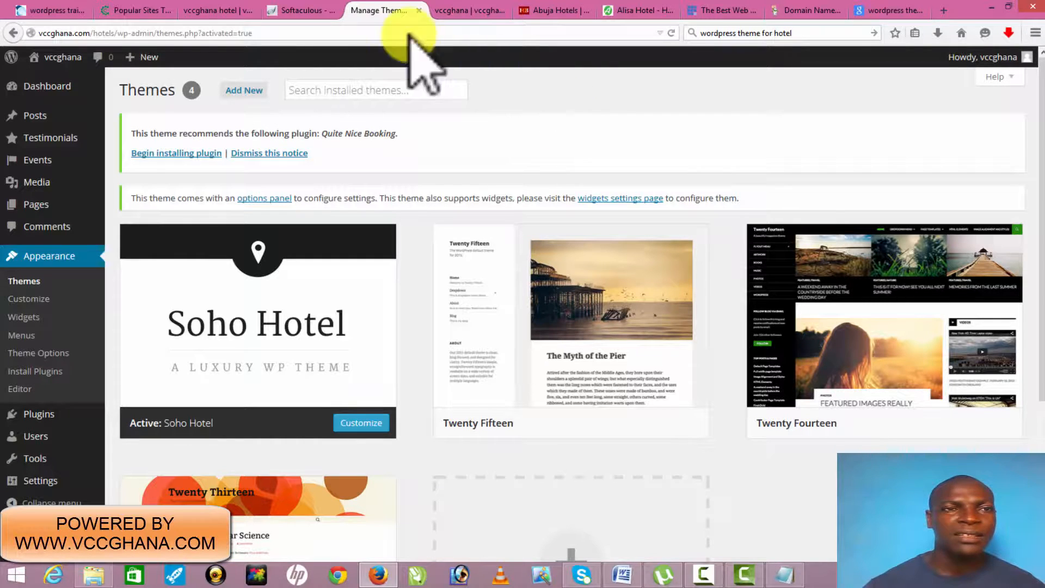
Check the demo booking page, return to the Themes admin, and open the Dashboard.
{"action": "left_click", "coordinate": [228, 11]}
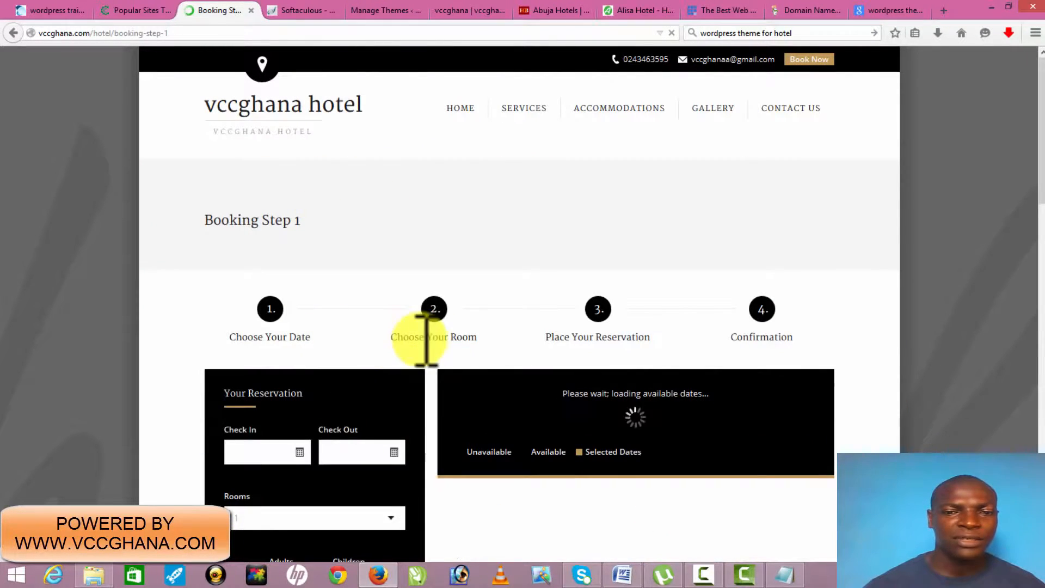
{"action": "left_click", "coordinate": [390, 8]}
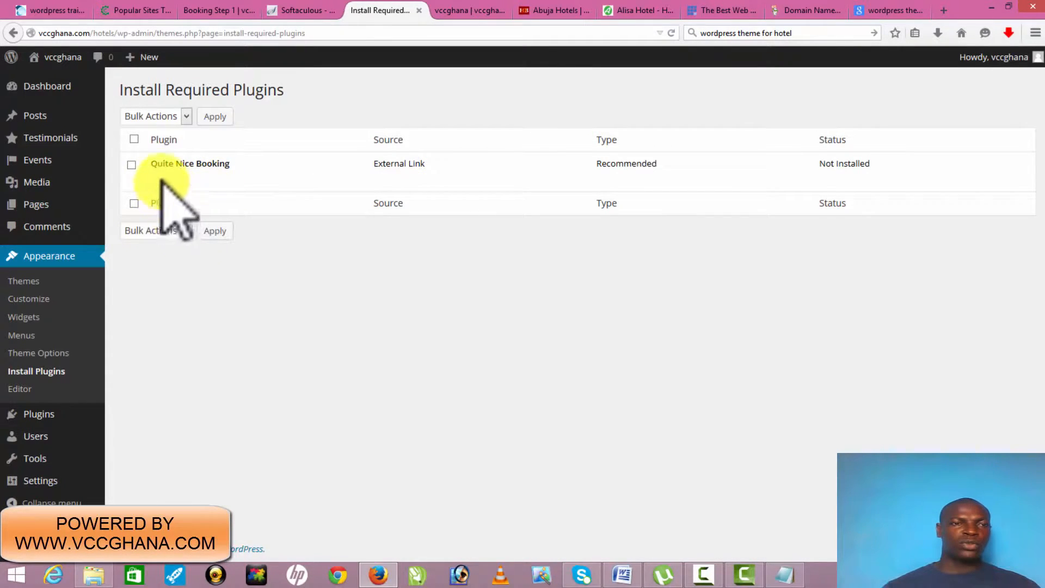
{"action": "mouse_move", "coordinate": [163, 178]}
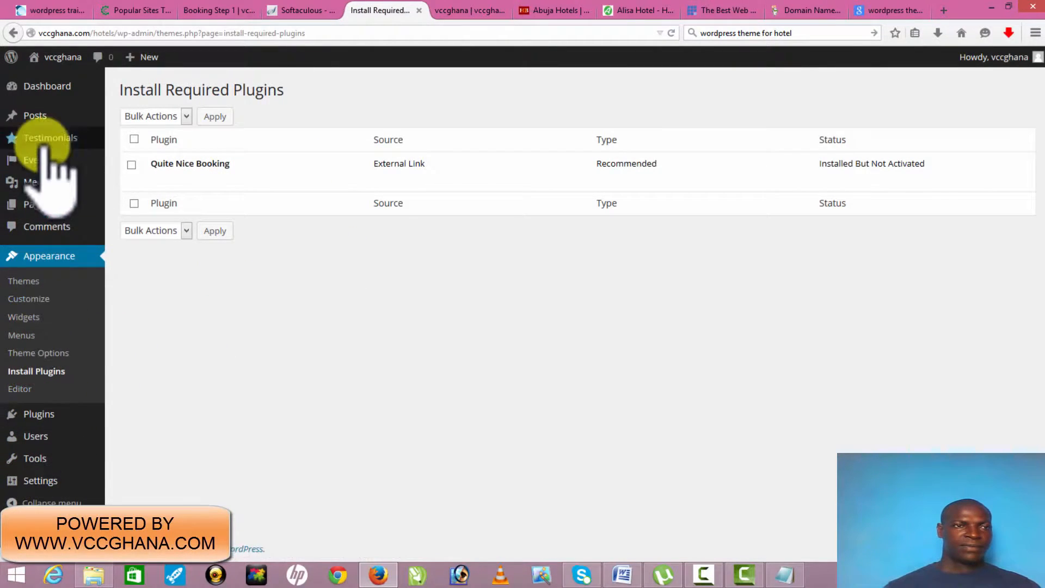
{"action": "mouse_move", "coordinate": [68, 87]}
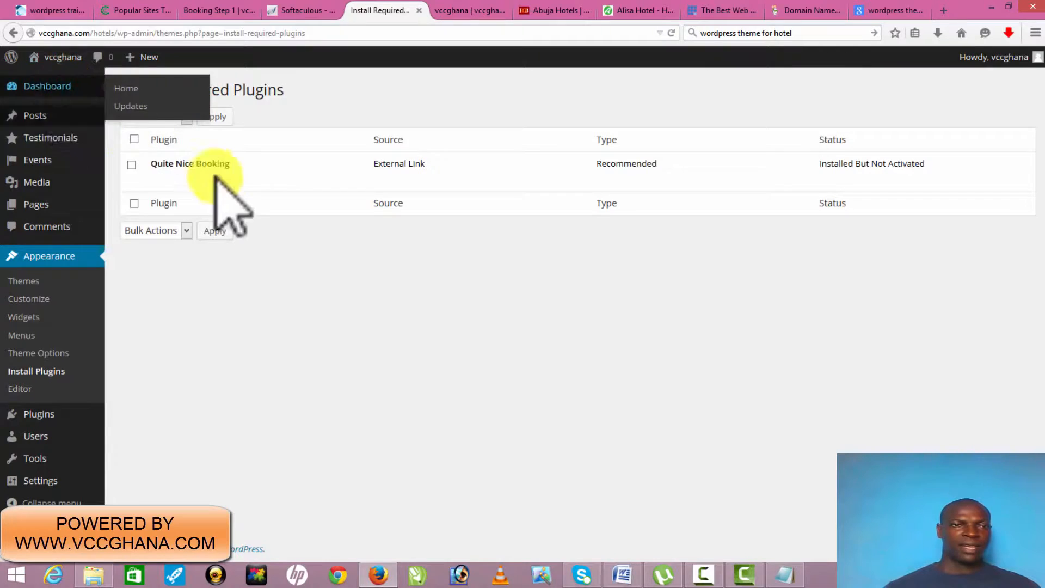
{"action": "mouse_move", "coordinate": [240, 173]}
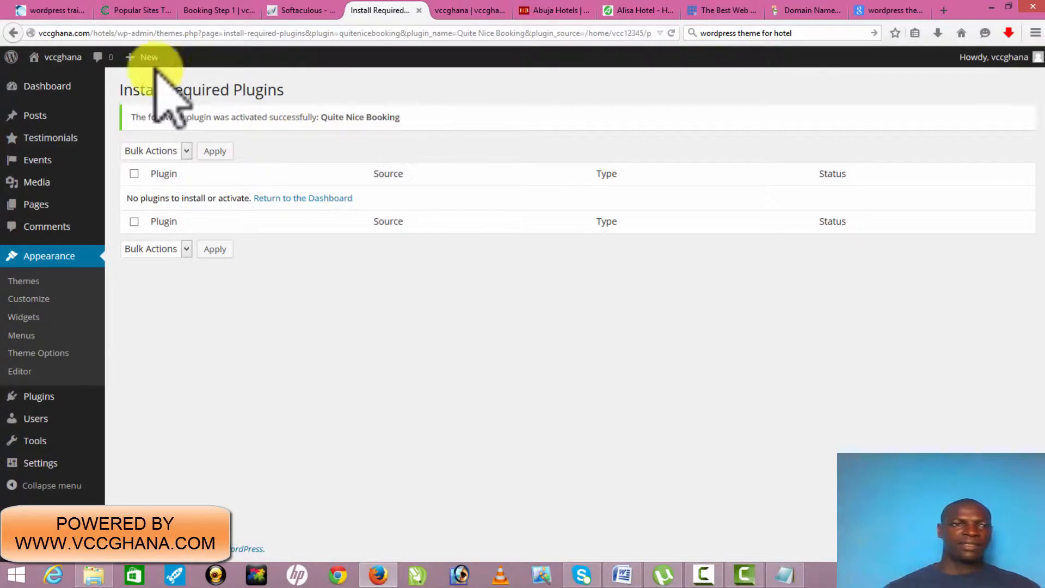
{"action": "left_click", "coordinate": [39, 83]}
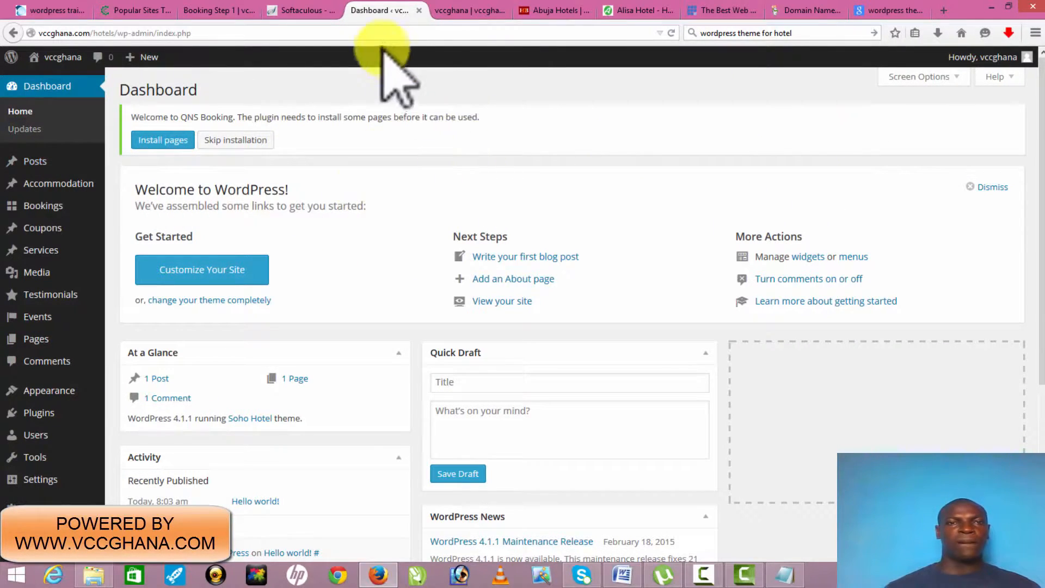
Open the vccghana.com/hotel demo homepage and scroll through its slideshow, testimonials and footer.
{"action": "left_click", "coordinate": [487, 10]}
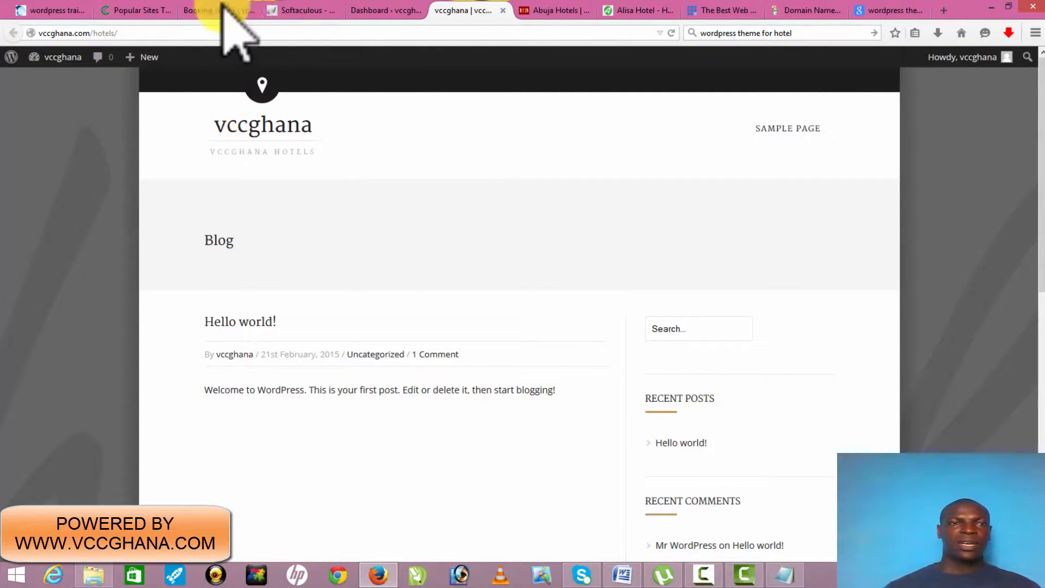
{"action": "left_click", "coordinate": [201, 9]}
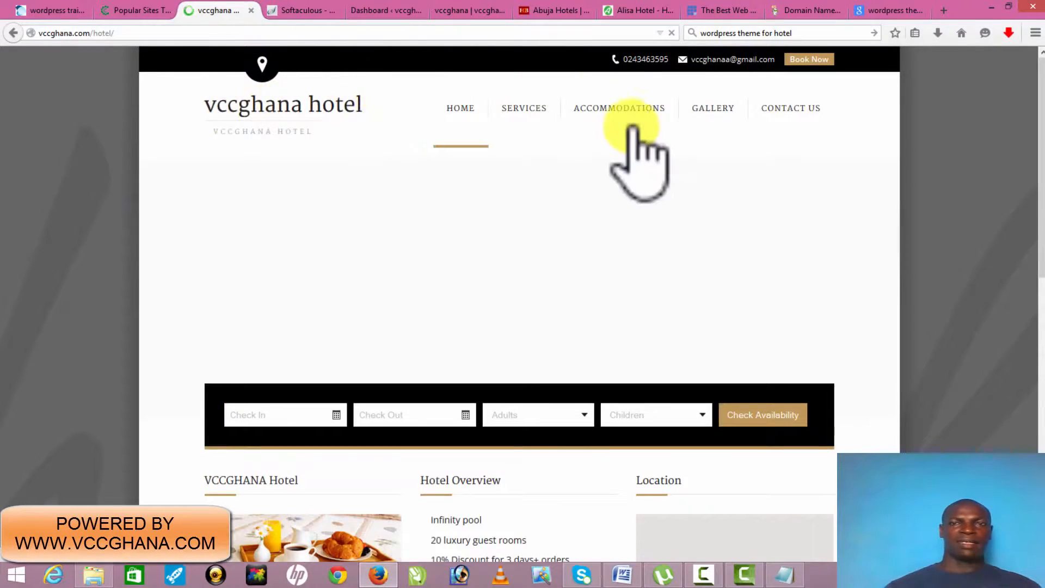
{"action": "left_click_drag", "start_coordinate": [1041, 109], "coordinate": [1041, 239]}
{"action": "scroll", "coordinate": [310, 257], "scroll_direction": "up", "scroll_amount": 6}
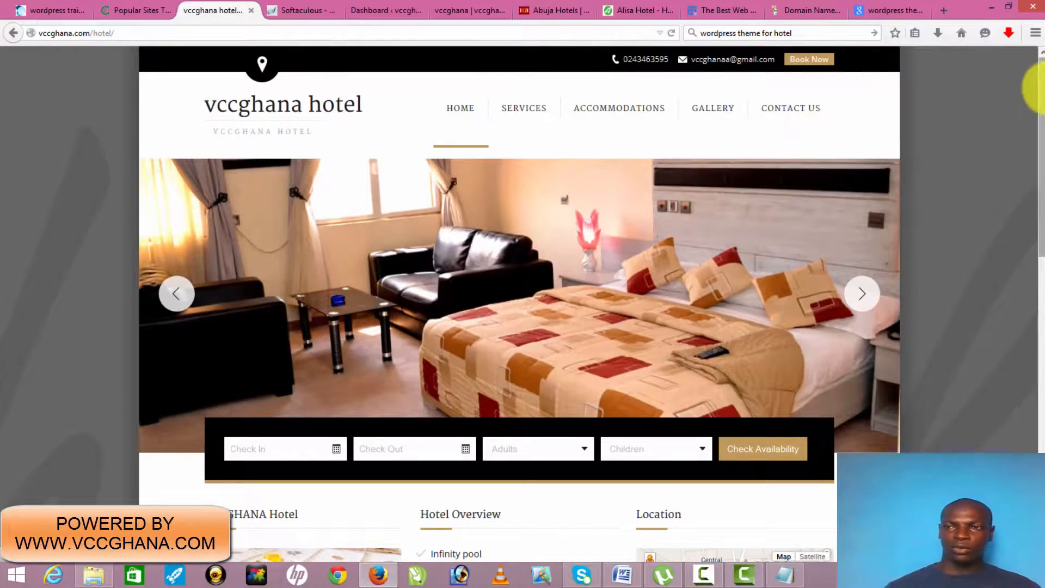
{"action": "left_click_drag", "start_coordinate": [1039, 95], "coordinate": [1039, 272]}
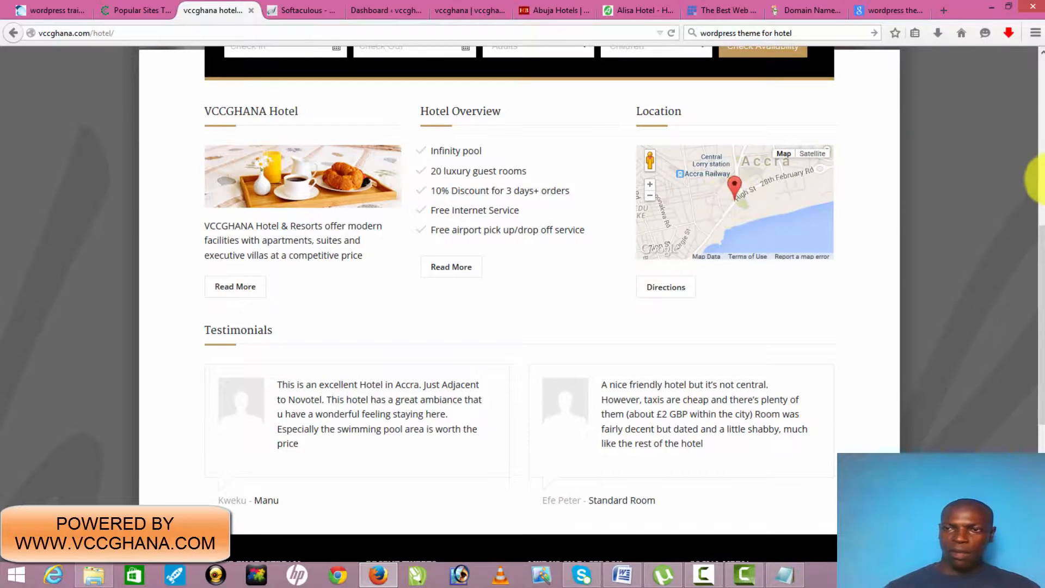
{"action": "scroll", "coordinate": [1037, 235], "scroll_direction": "down", "scroll_amount": 4}
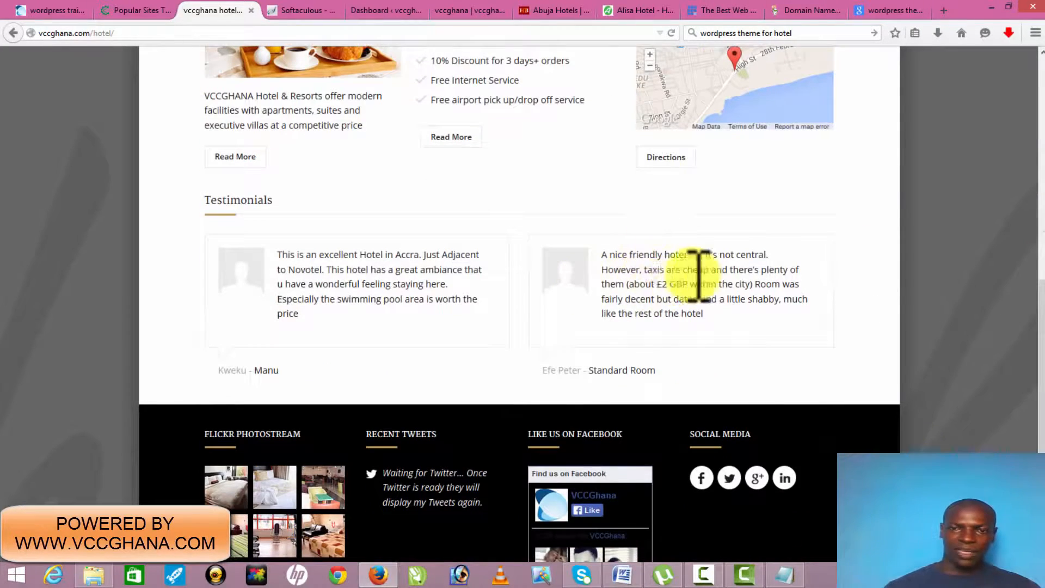
{"action": "scroll", "coordinate": [1037, 304], "scroll_direction": "down", "scroll_amount": 5}
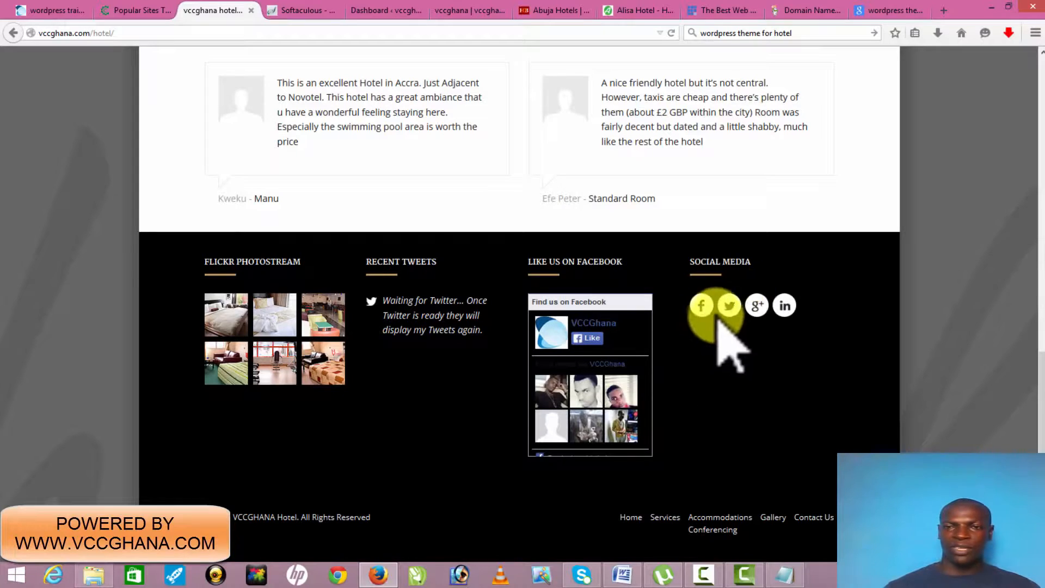
{"action": "left_click_drag", "start_coordinate": [1039, 370], "coordinate": [1008, 86]}
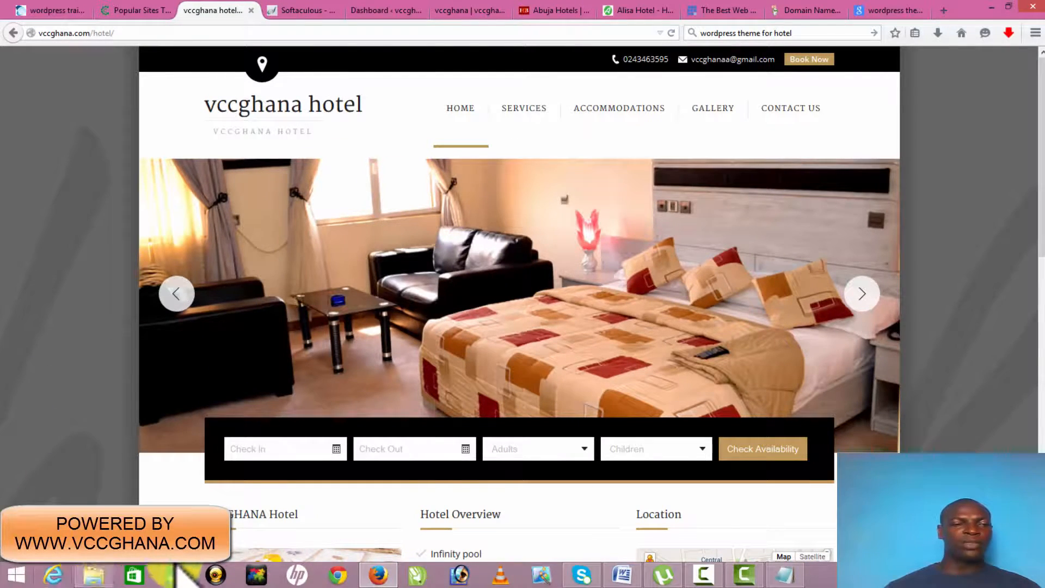
Open READ_ME.html from hotel > Soho_Hotel_v1.9.3 > Documentation in the browser.
{"action": "mouse_move", "coordinate": [104, 581]}
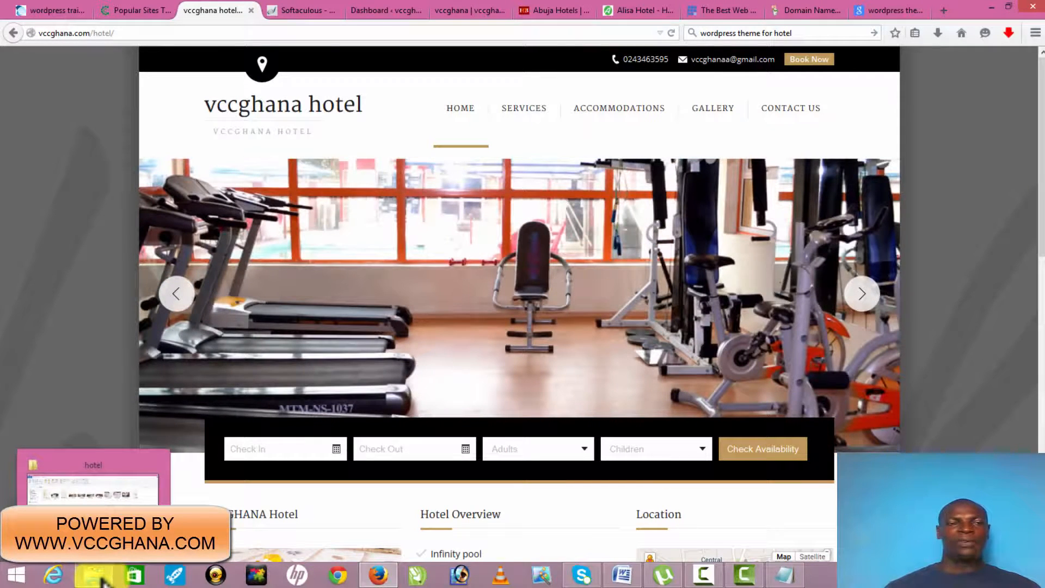
{"action": "left_click", "coordinate": [102, 580]}
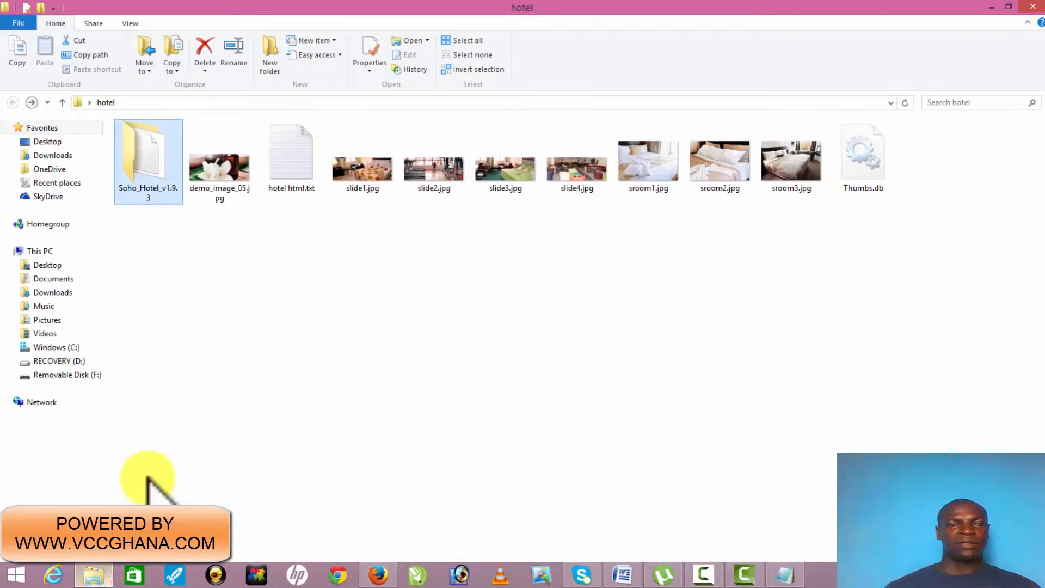
{"action": "double_click", "coordinate": [134, 163]}
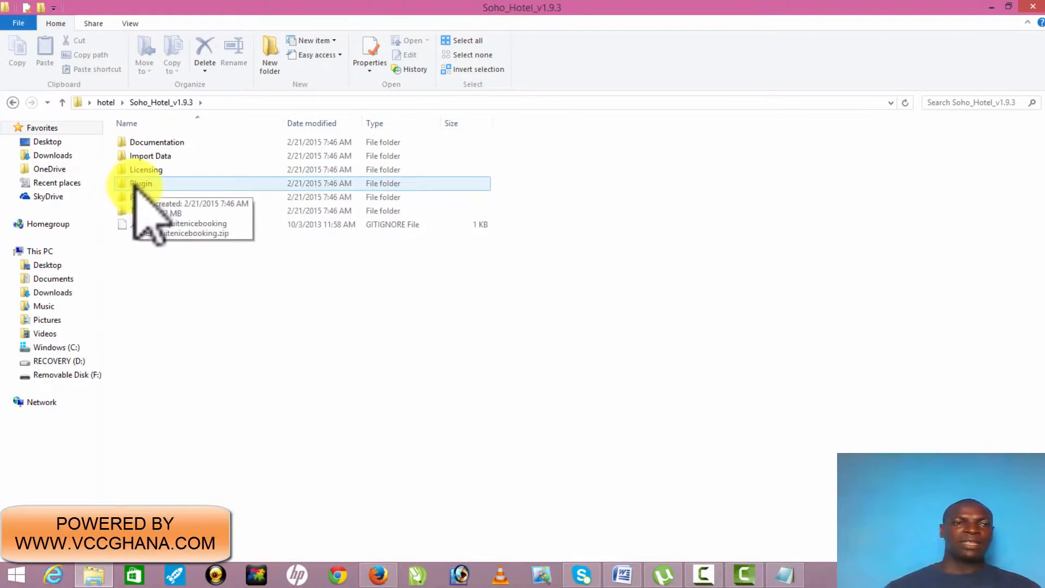
{"action": "double_click", "coordinate": [157, 142]}
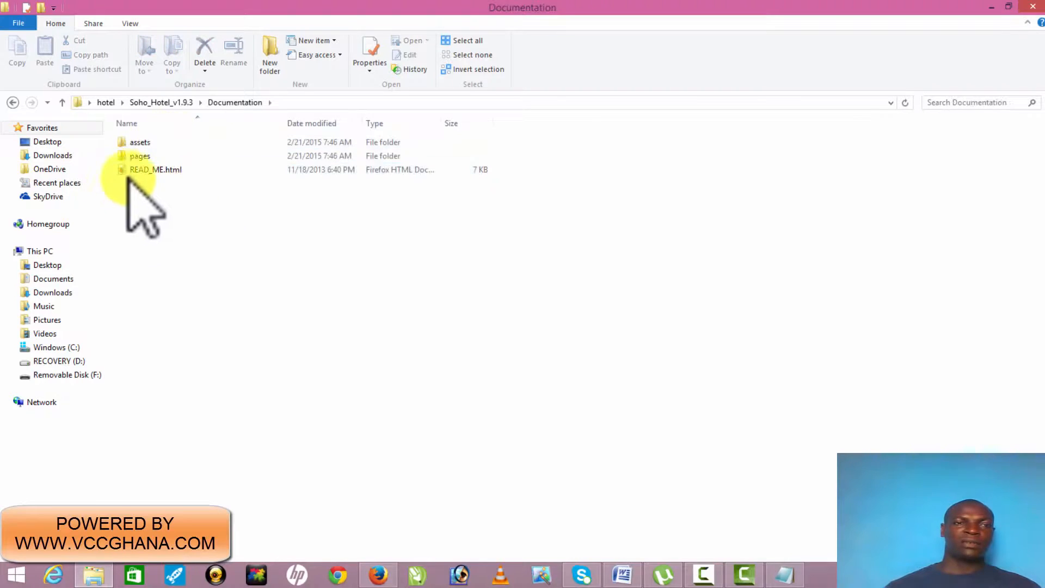
{"action": "double_click", "coordinate": [145, 169]}
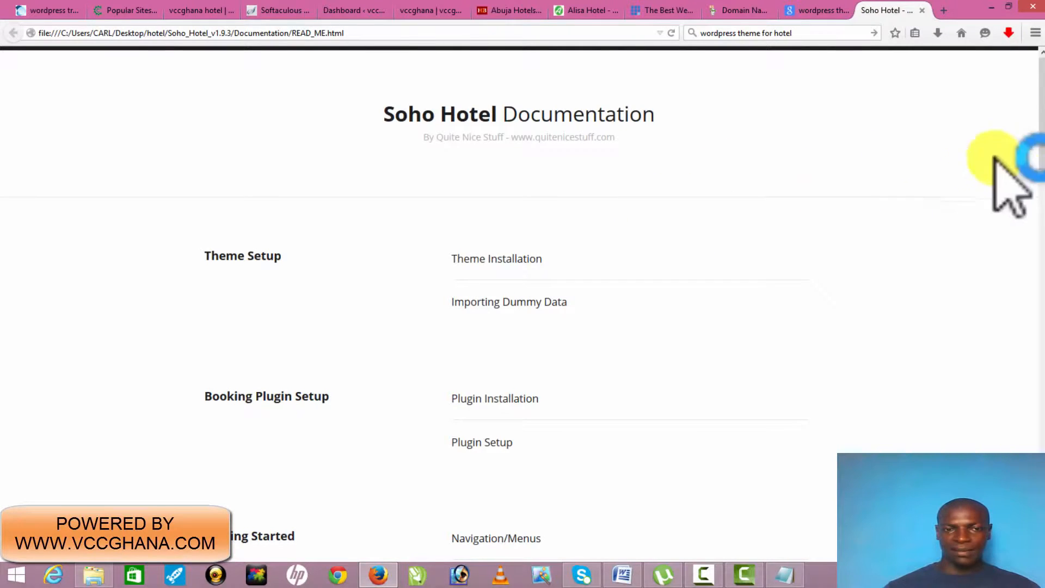
Read the Homepage setup section of the Soho Hotel documentation, then return to the WordPress Dashboard.
{"action": "scroll", "coordinate": [1035, 99], "scroll_direction": "down", "scroll_amount": 3}
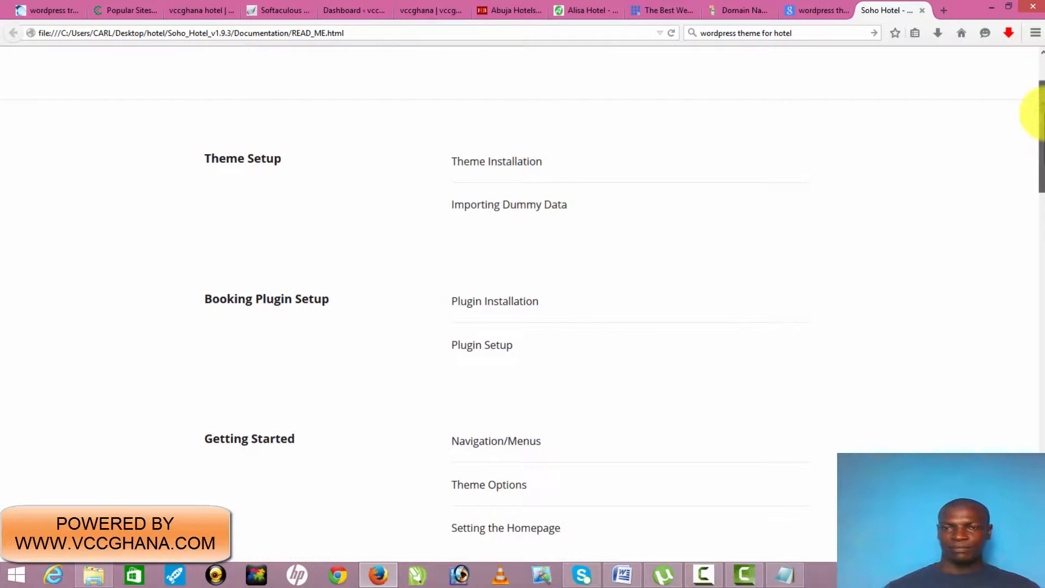
{"action": "scroll", "coordinate": [1036, 131], "scroll_direction": "down", "scroll_amount": 6}
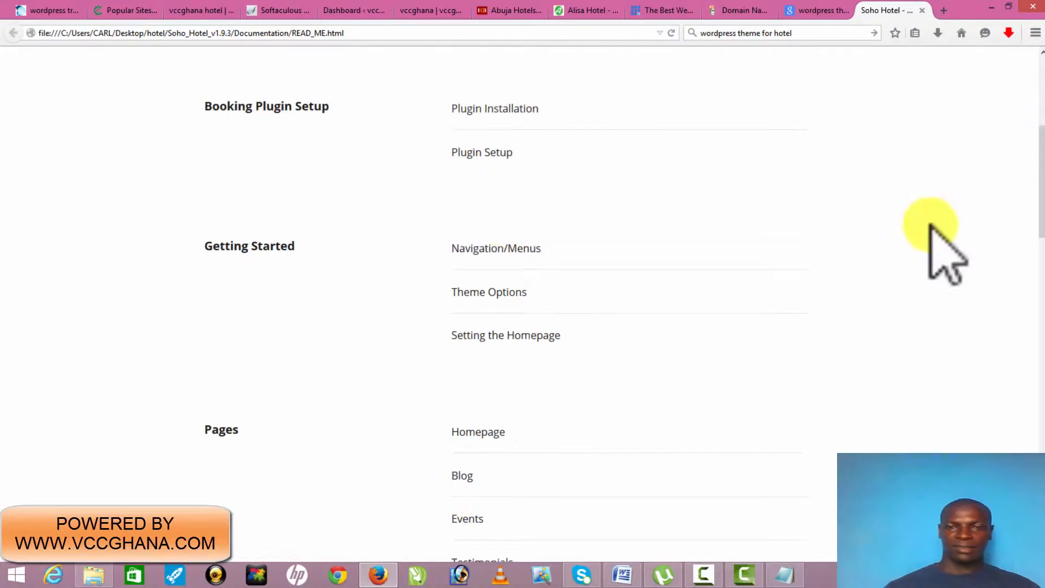
{"action": "scroll", "coordinate": [1037, 201], "scroll_direction": "down", "scroll_amount": 3}
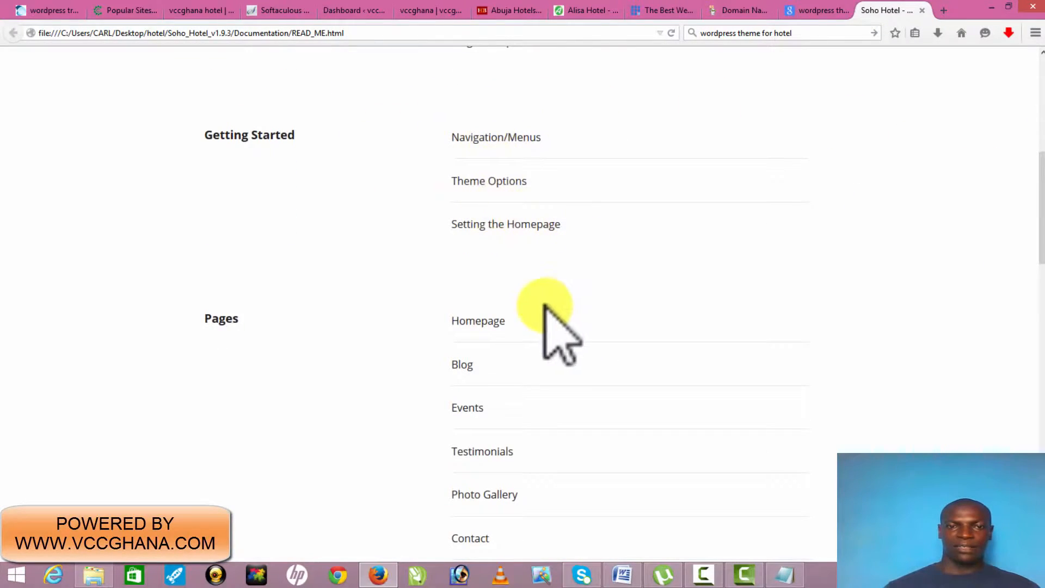
{"action": "left_click", "coordinate": [472, 321]}
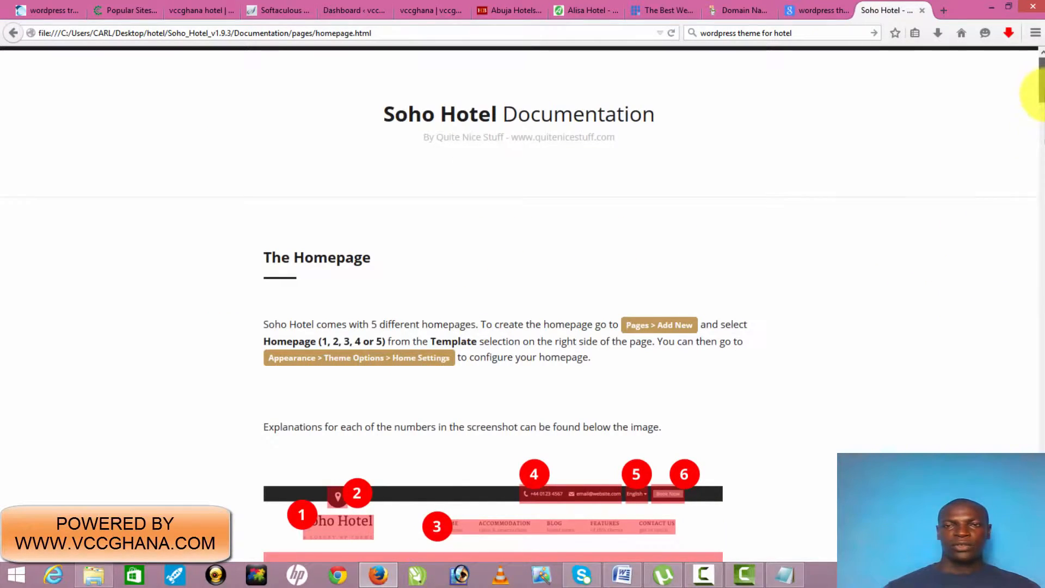
{"action": "scroll", "coordinate": [1026, 101], "scroll_direction": "down", "scroll_amount": 2}
{"action": "left_click_drag", "start_coordinate": [1037, 87], "coordinate": [1027, 110]}
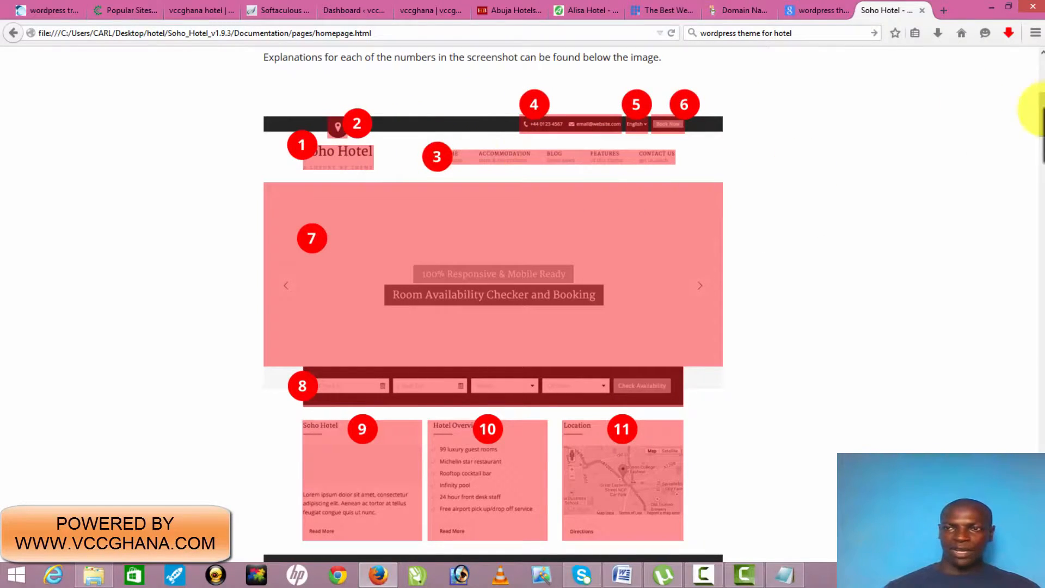
{"action": "left_click_drag", "start_coordinate": [1041, 109], "coordinate": [1038, 212]}
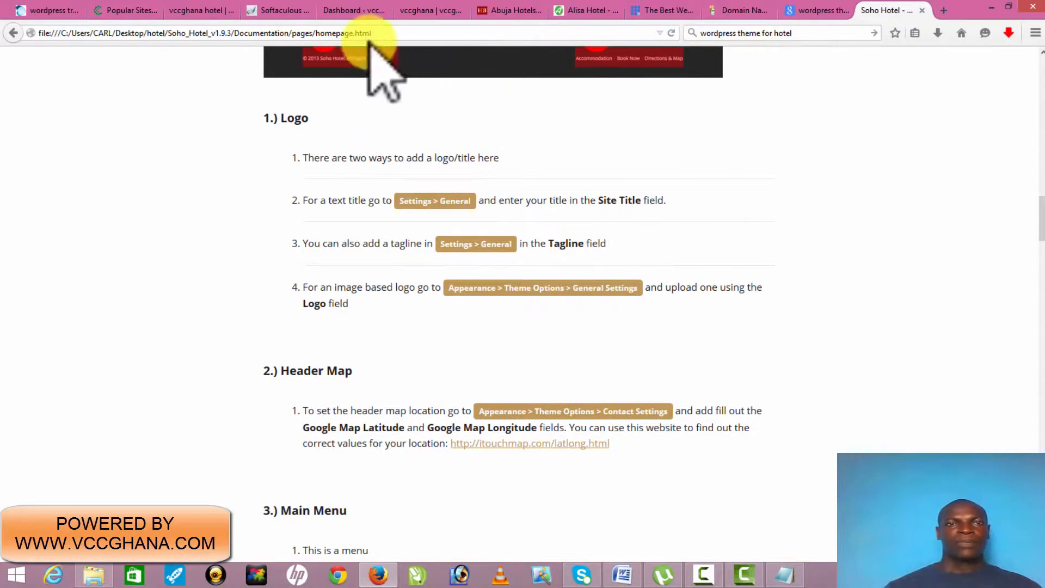
{"action": "left_click", "coordinate": [348, 10]}
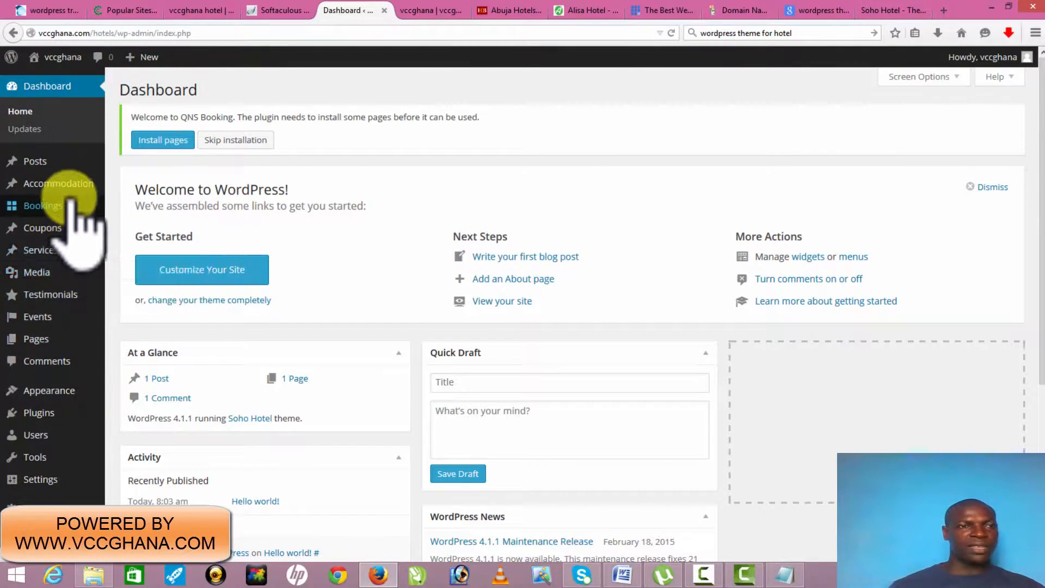
Add a new page titled 'Home' and assign it the Homepage 1 template.
{"action": "mouse_move", "coordinate": [54, 184]}
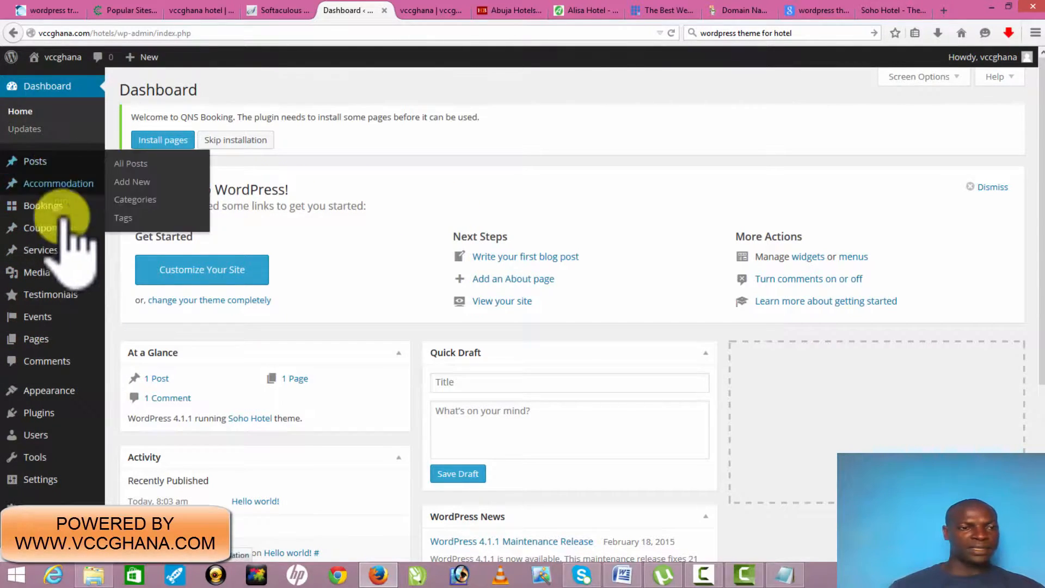
{"action": "mouse_move", "coordinate": [49, 343]}
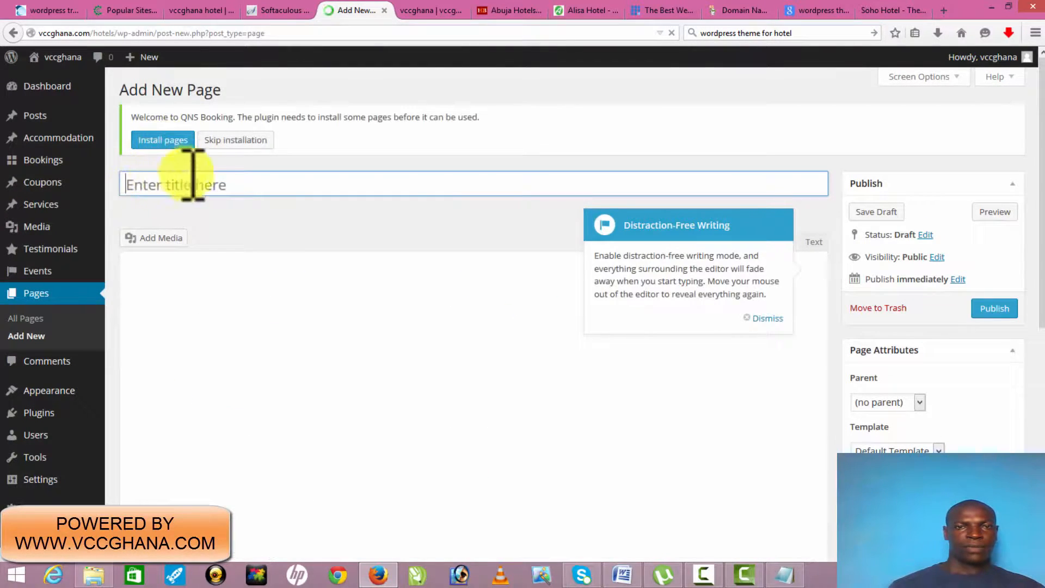
{"action": "left_click", "coordinate": [154, 203]}
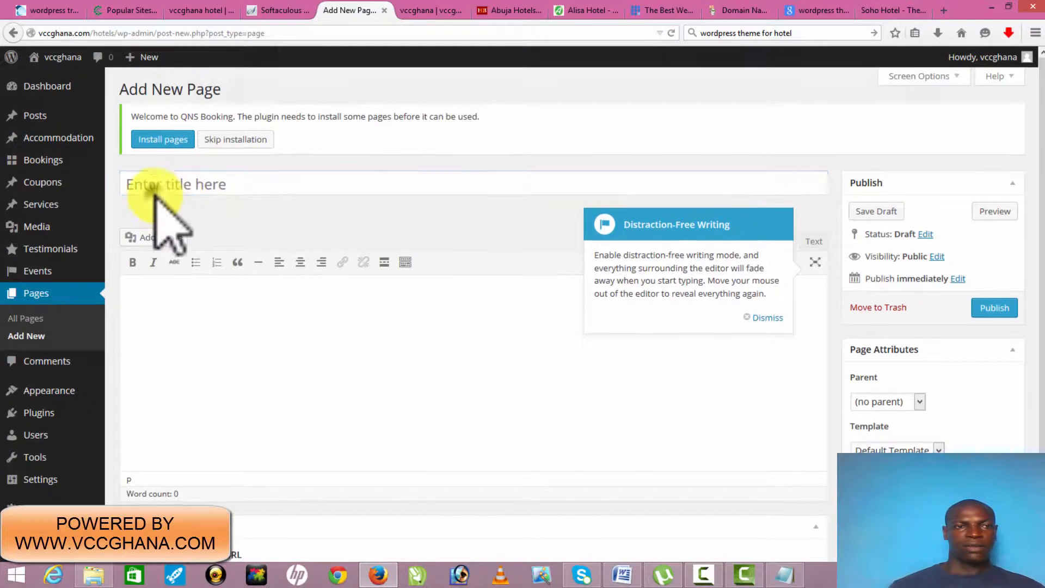
{"action": "scroll", "coordinate": [158, 196], "scroll_direction": "down", "scroll_amount": 1}
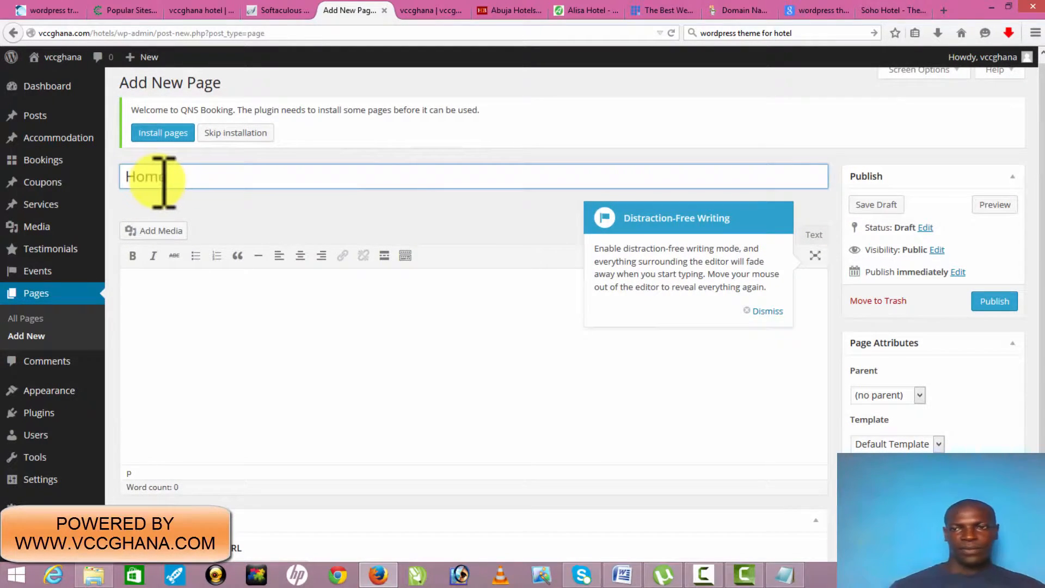
{"action": "left_click", "coordinate": [940, 443]}
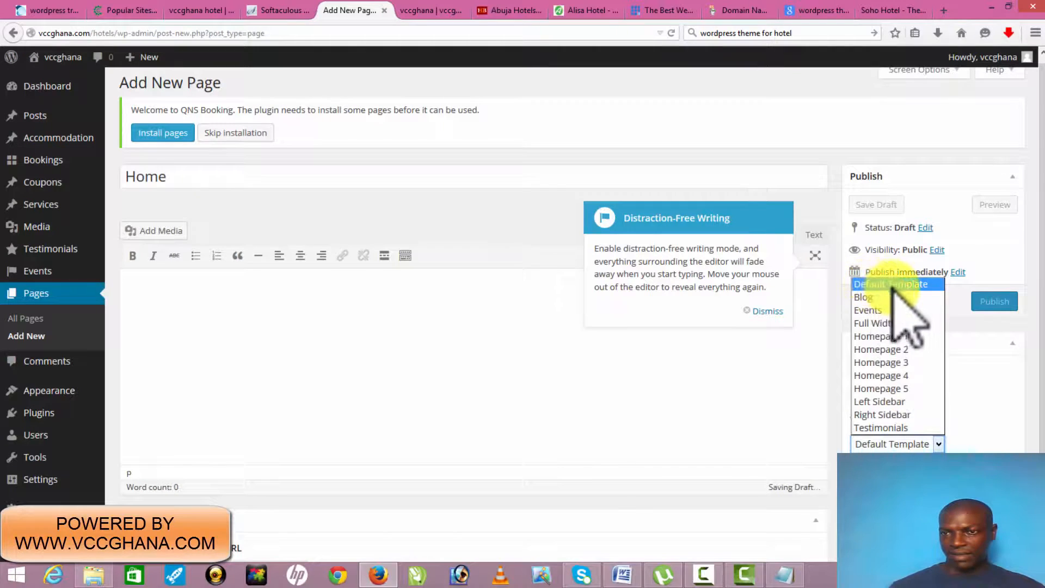
{"action": "left_click", "coordinate": [905, 335]}
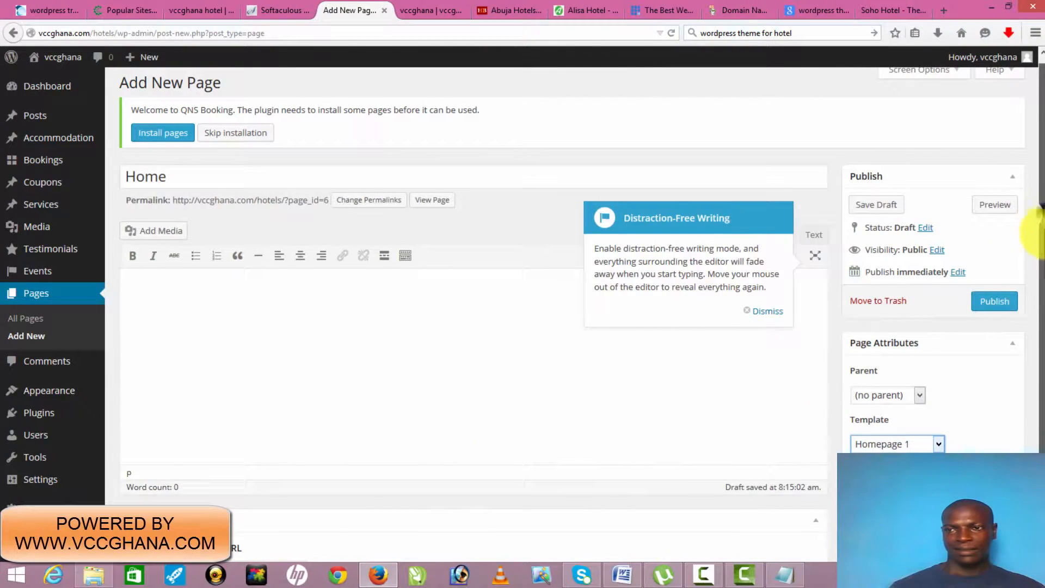
{"action": "left_click_drag", "start_coordinate": [1040, 234], "coordinate": [1039, 334]}
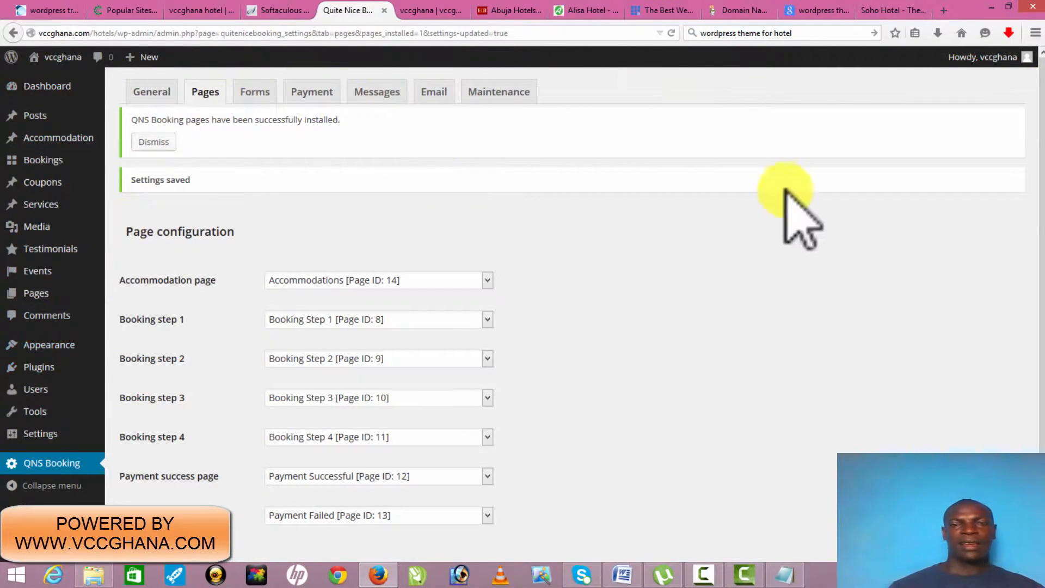
Review QNS Booking's page mappings for Accommodations, Booking Steps 1–4 and payment pages.
{"action": "left_click_drag", "start_coordinate": [1040, 173], "coordinate": [1040, 267]}
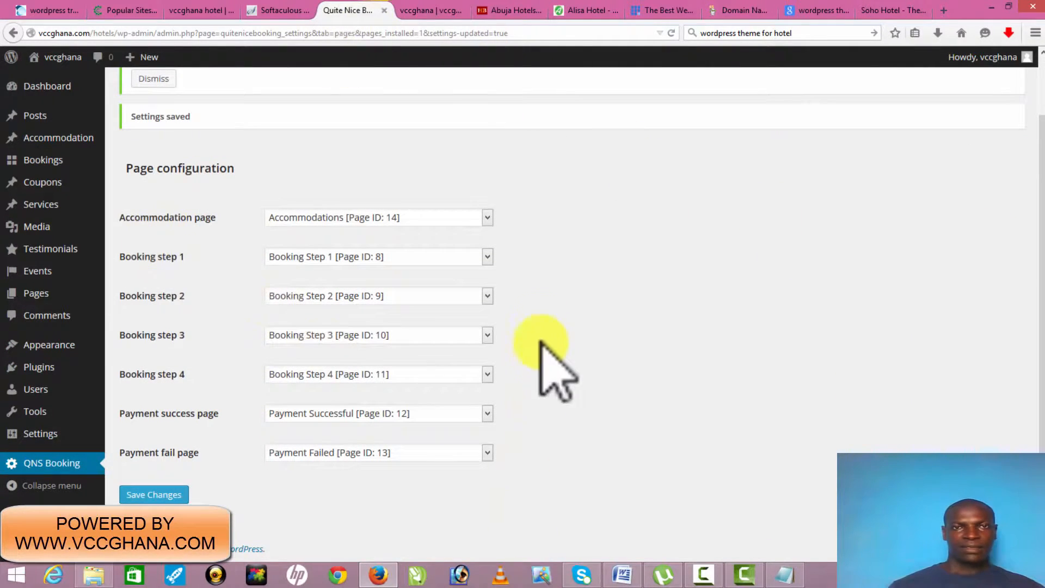
Close the Google search, GoDaddy, Bluehost, Alisa Hotel and Abuja Hotels tabs.
{"action": "left_click", "coordinate": [823, 10]}
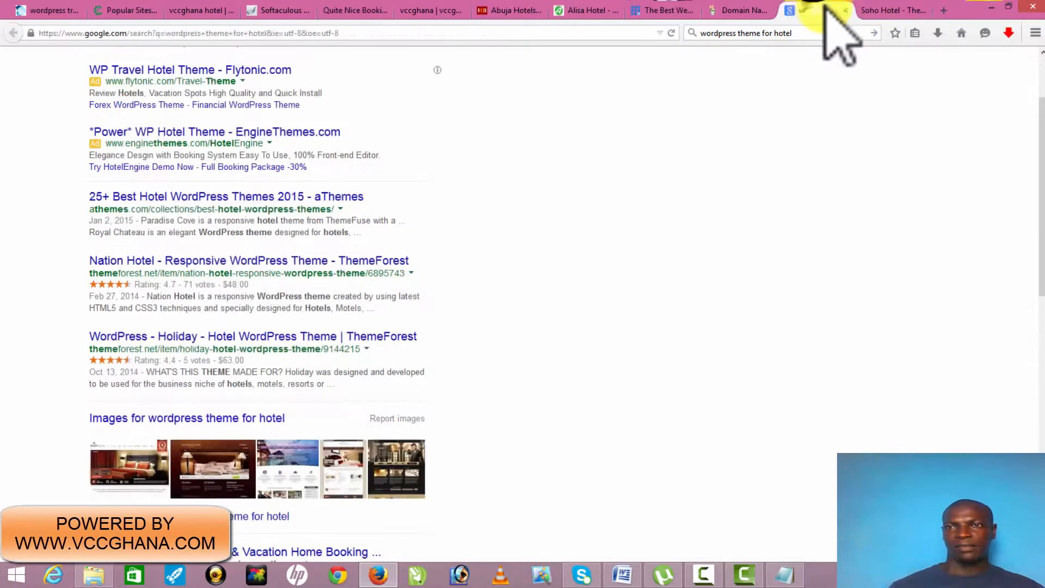
{"action": "left_click", "coordinate": [844, 10]}
{"action": "left_click", "coordinate": [823, 11]}
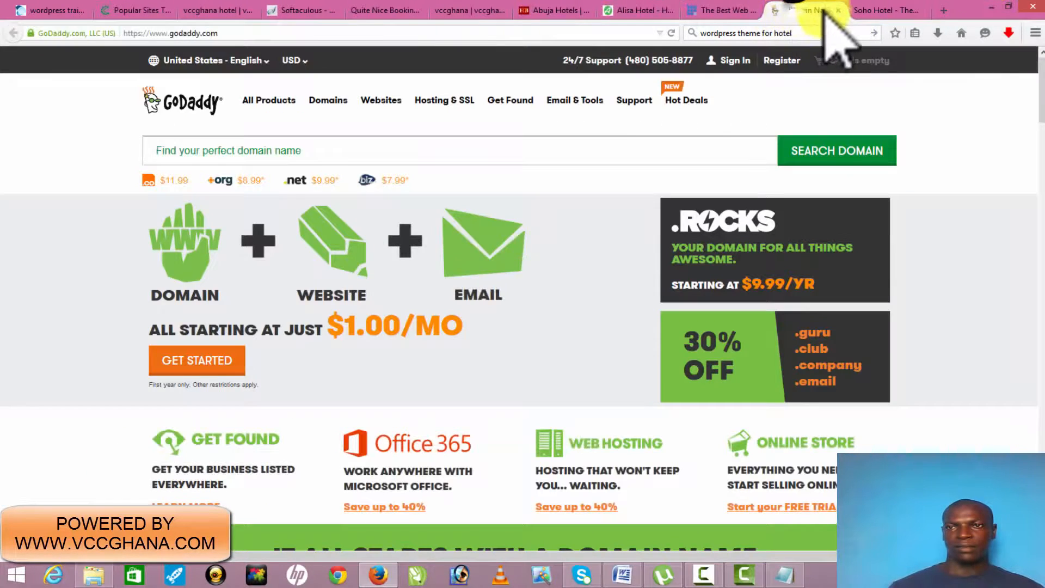
{"action": "left_click", "coordinate": [838, 10]}
{"action": "left_click", "coordinate": [777, 9]}
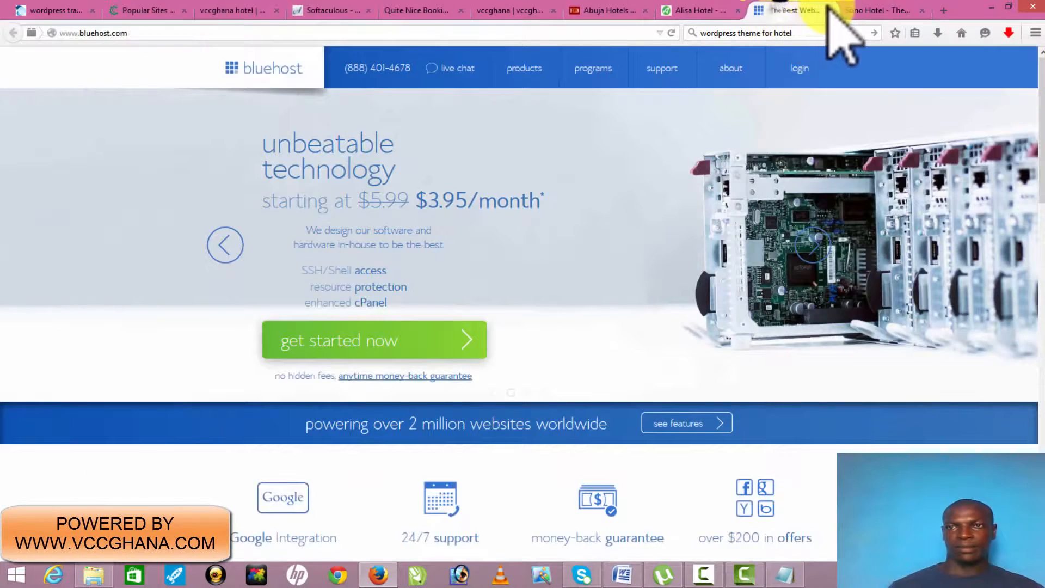
{"action": "left_click", "coordinate": [829, 9]}
{"action": "left_click", "coordinate": [727, 9]}
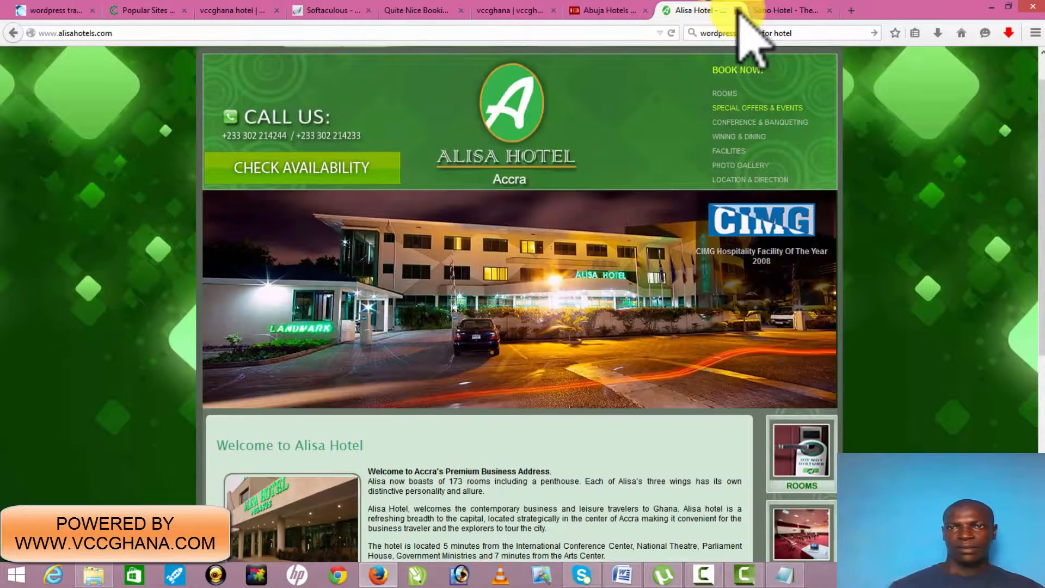
{"action": "left_click", "coordinate": [738, 9]}
{"action": "left_click", "coordinate": [626, 10]}
{"action": "left_click", "coordinate": [646, 10]}
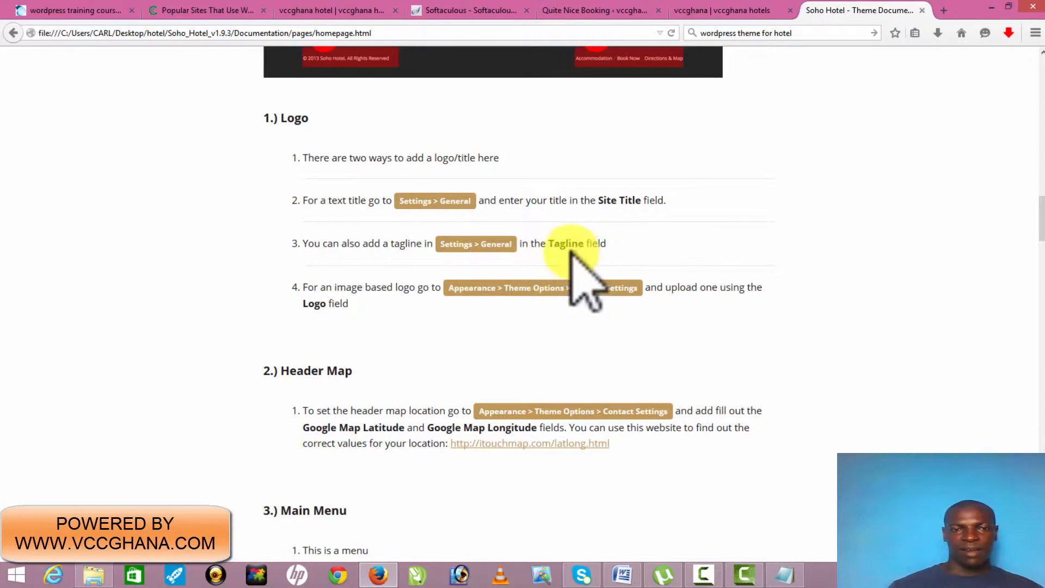
Look over the vccghana hotel demo homepage and the Softaculous install tab.
{"action": "left_click_drag", "start_coordinate": [1040, 220], "coordinate": [1035, 261]}
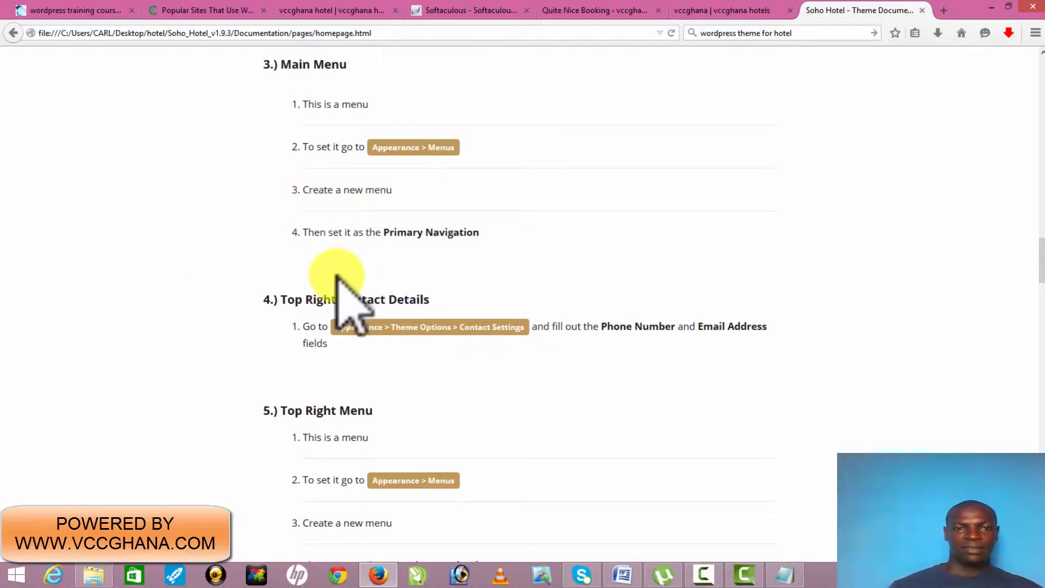
{"action": "left_click", "coordinate": [315, 10]}
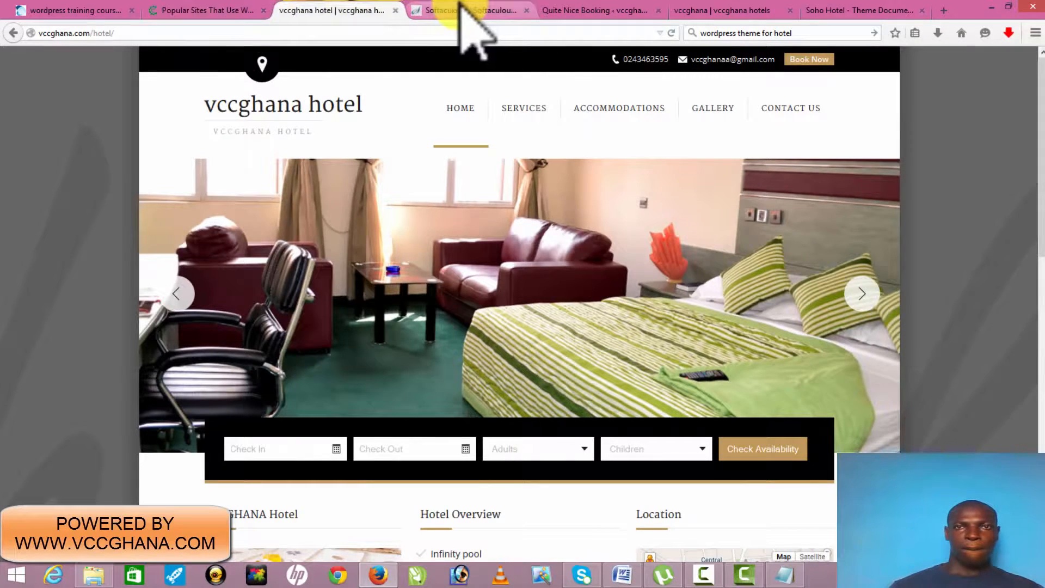
{"action": "left_click", "coordinate": [464, 10]}
Go from QNS Booking settings to Settings > Reading, where the front page shows latest posts.
{"action": "left_click", "coordinate": [557, 13]}
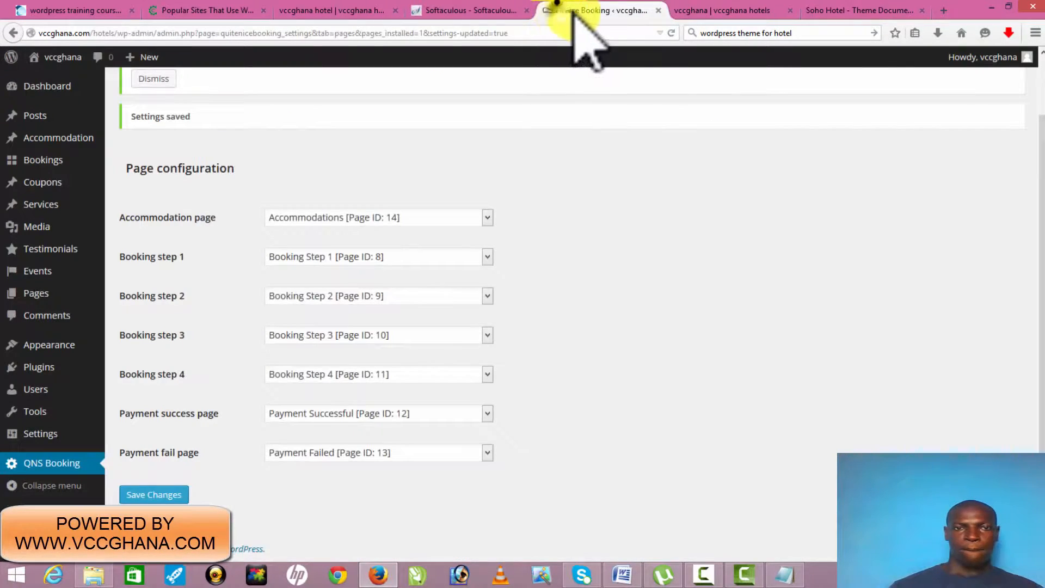
{"action": "scroll", "coordinate": [1037, 136], "scroll_direction": "up", "scroll_amount": 2}
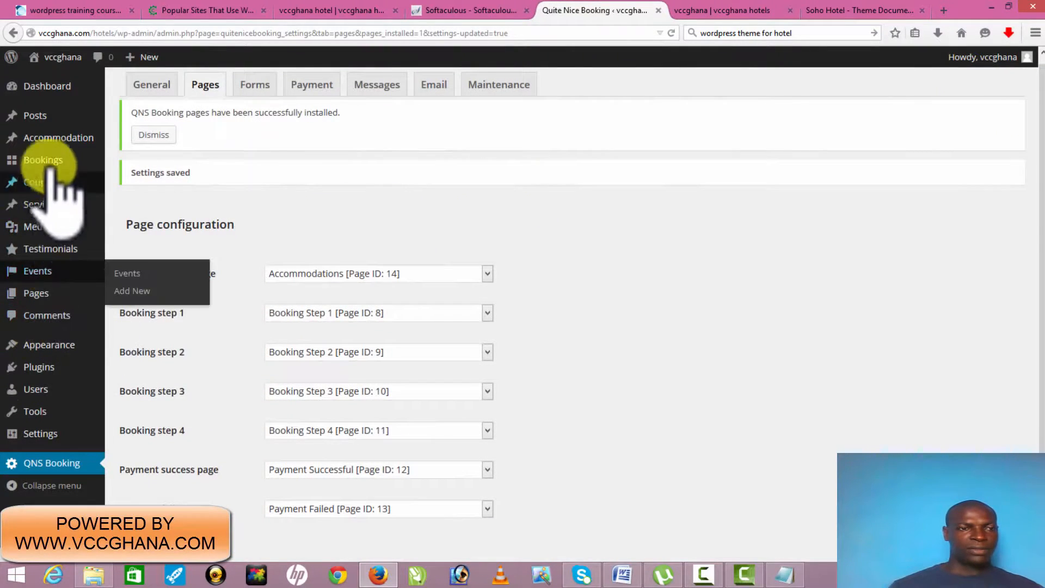
{"action": "mouse_move", "coordinate": [48, 162]}
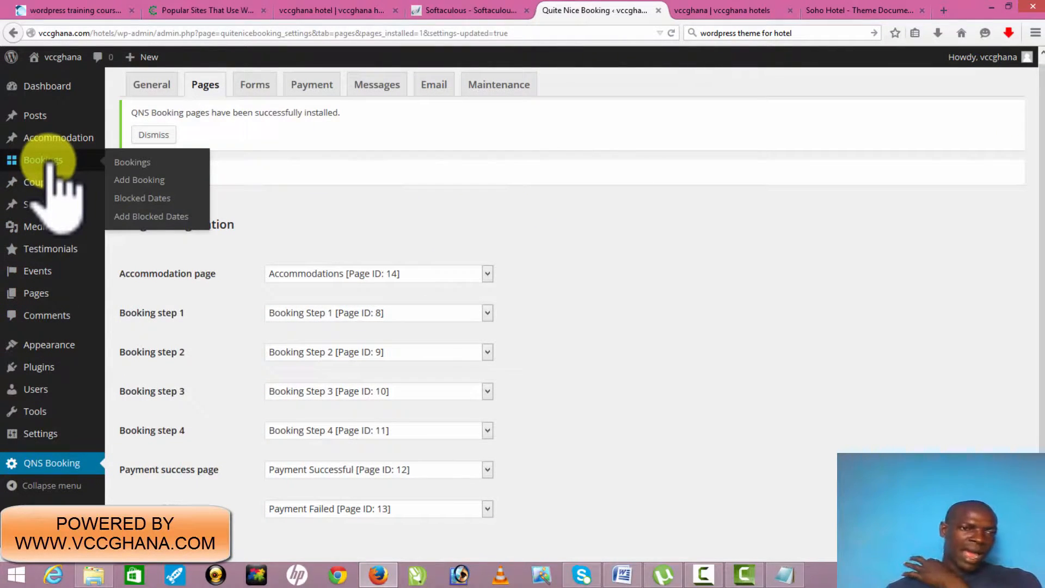
{"action": "mouse_move", "coordinate": [59, 435]}
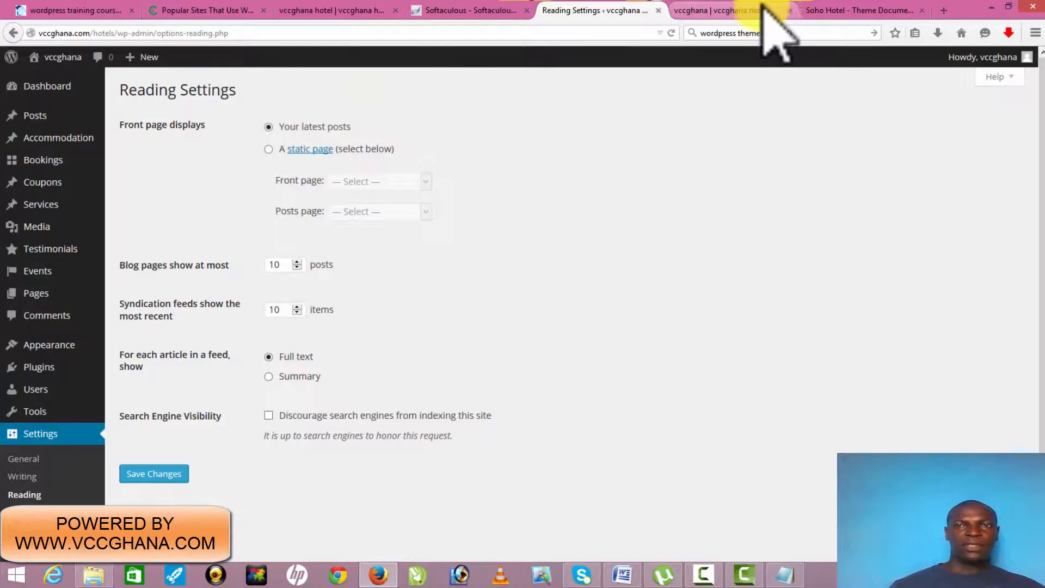
Set the Reading front page to a static page, choosing Home.
{"action": "left_click", "coordinate": [713, 11]}
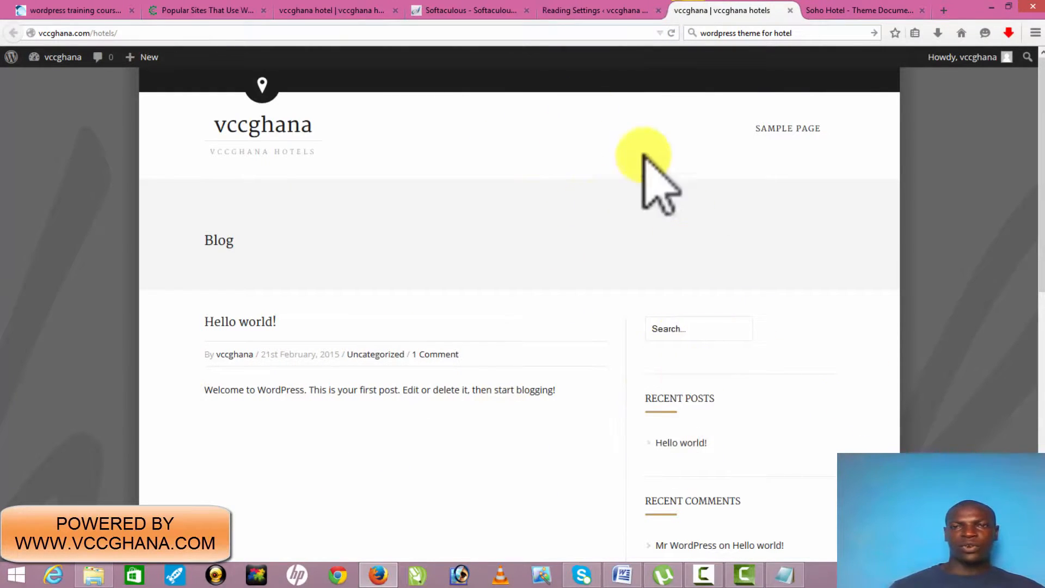
{"action": "left_click", "coordinate": [596, 8]}
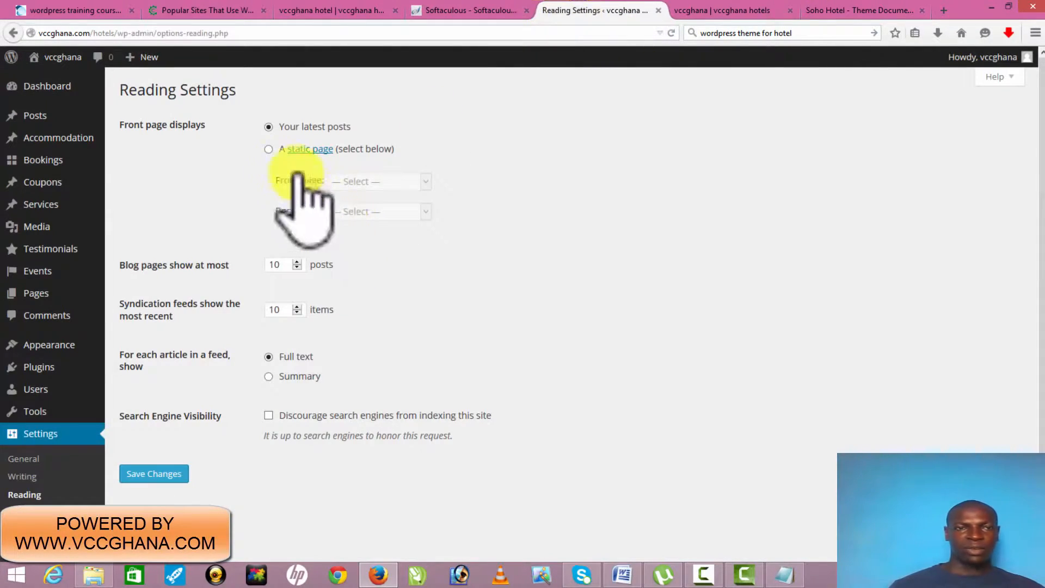
{"action": "left_click", "coordinate": [268, 149]}
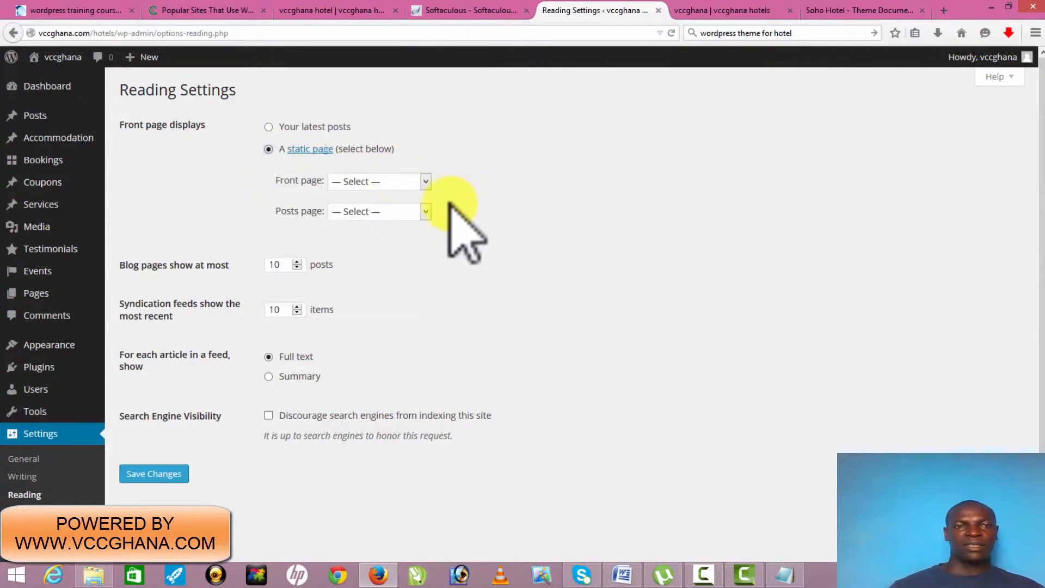
{"action": "left_click", "coordinate": [427, 183]}
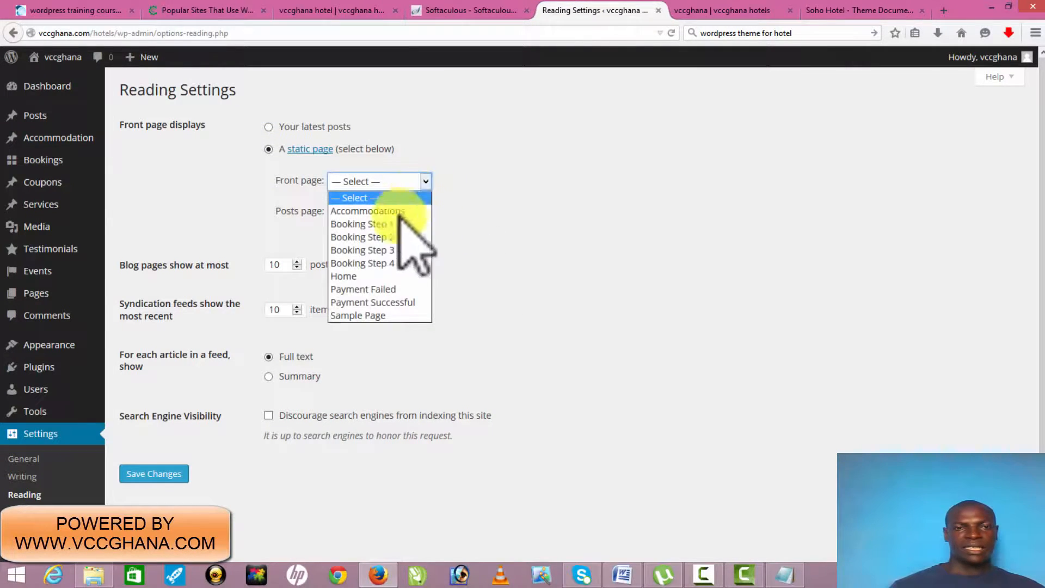
{"action": "left_click", "coordinate": [374, 277]}
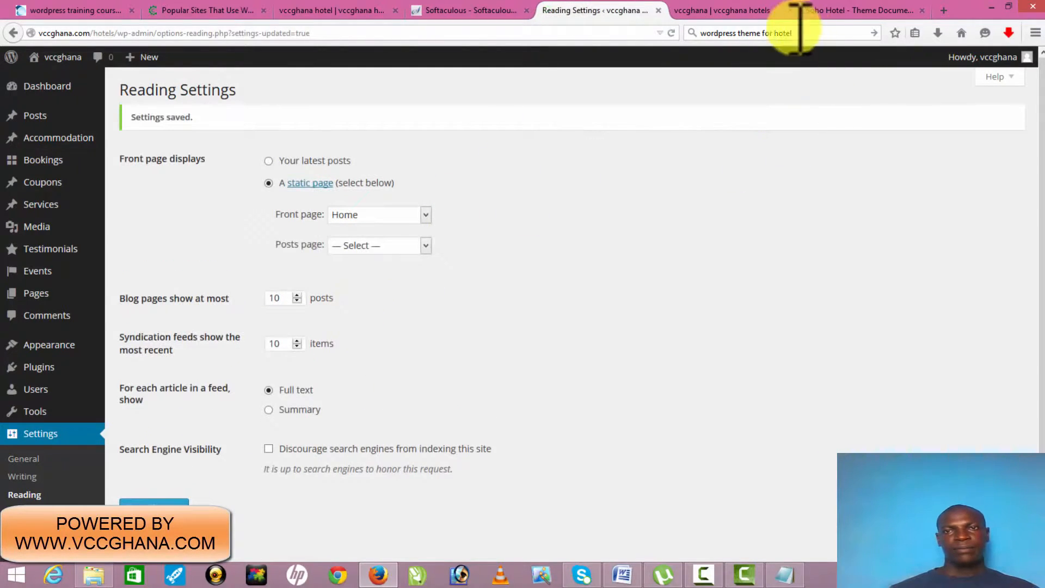
Reload the live site to confirm Home now displays as the front page.
{"action": "left_click", "coordinate": [724, 10]}
{"action": "left_click", "coordinate": [234, 124]}
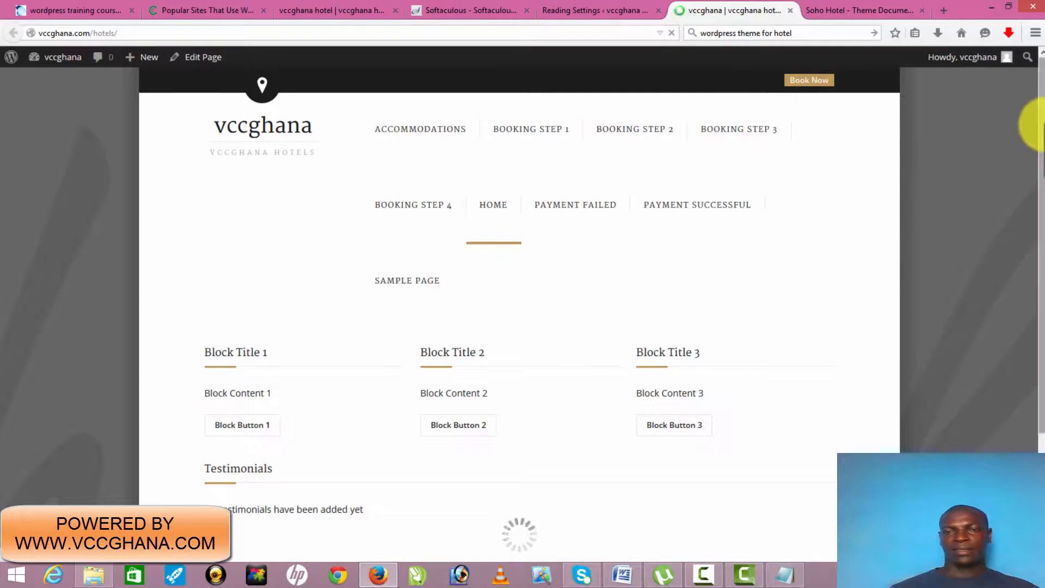
{"action": "left_click_drag", "start_coordinate": [1043, 124], "coordinate": [1007, 124]}
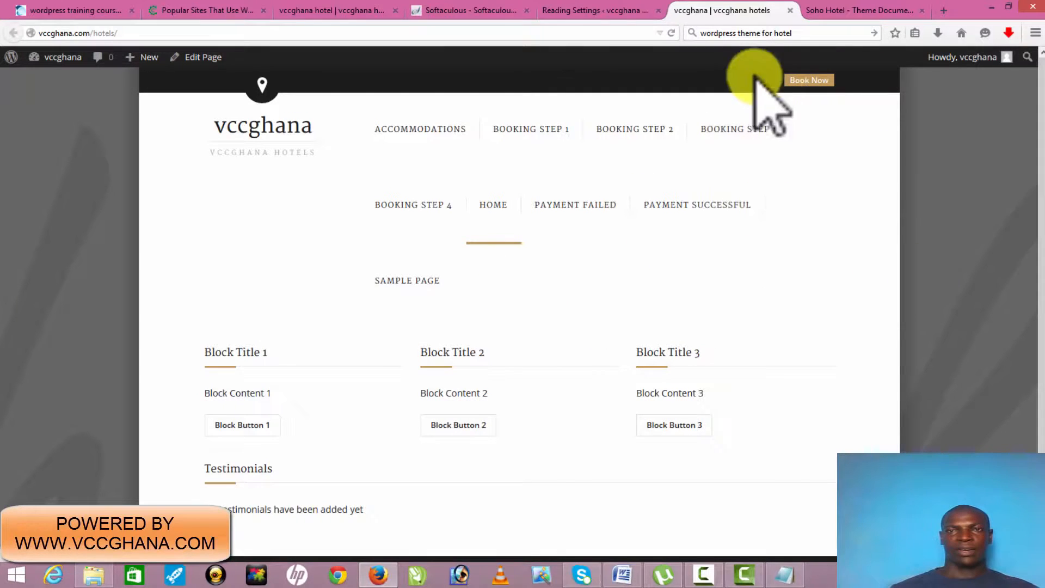
{"action": "left_click", "coordinate": [600, 11]}
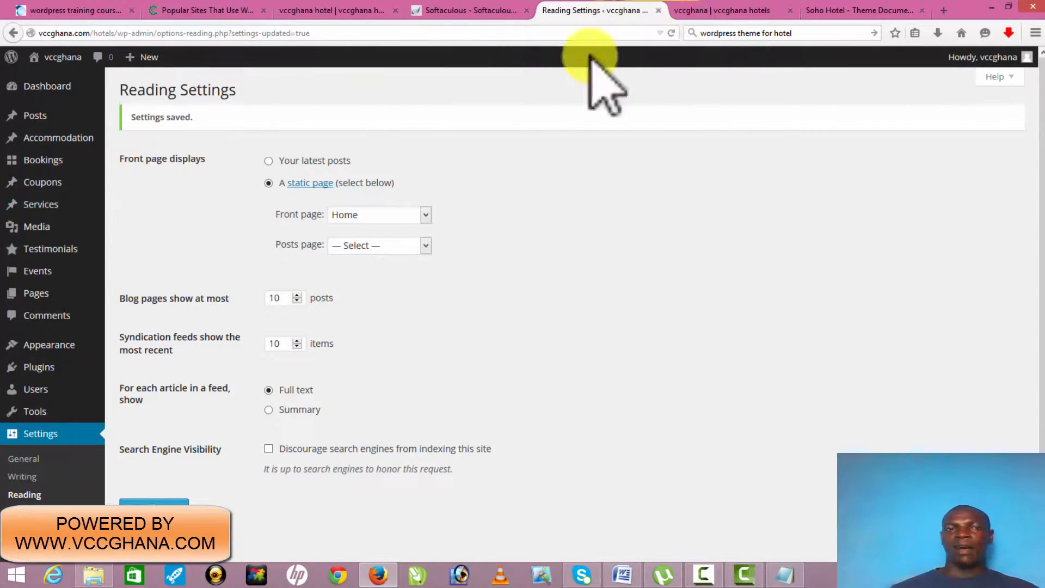
{"action": "mouse_move", "coordinate": [62, 348]}
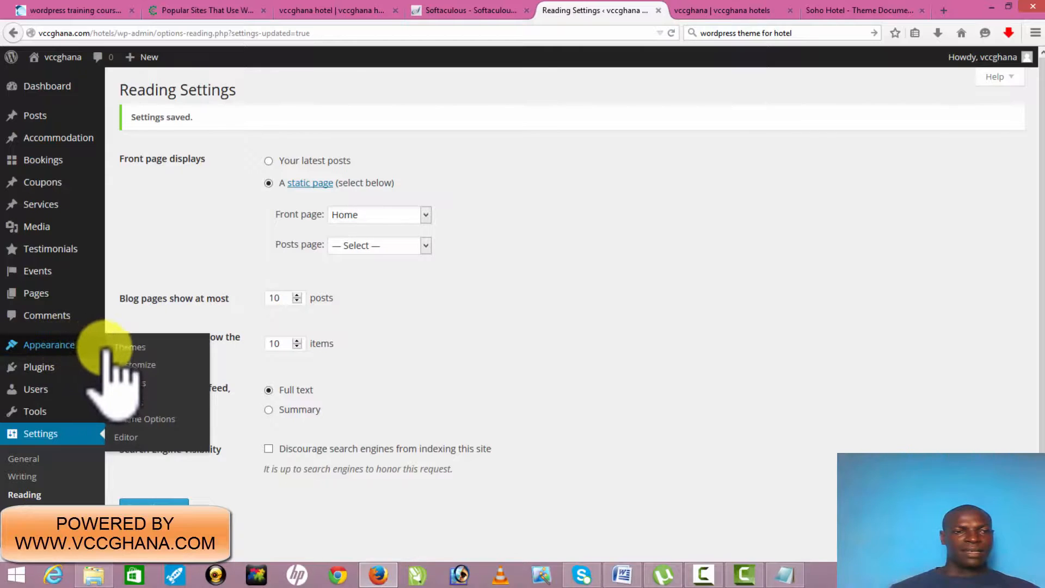
Open the Soho Hotel Theme Options and scroll to the Footer Message field.
{"action": "left_click", "coordinate": [154, 419]}
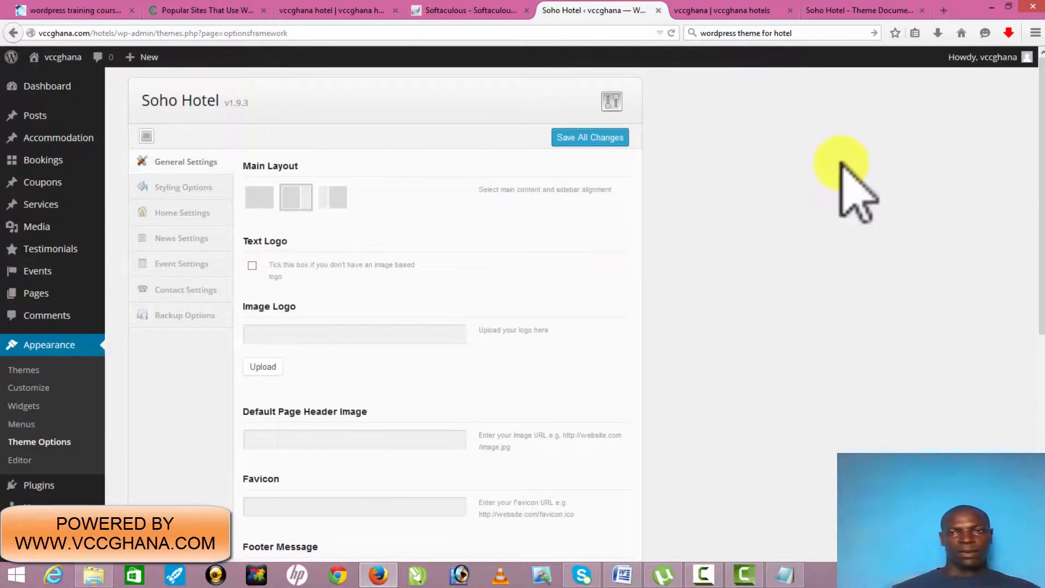
{"action": "left_click_drag", "start_coordinate": [1037, 112], "coordinate": [1037, 125]}
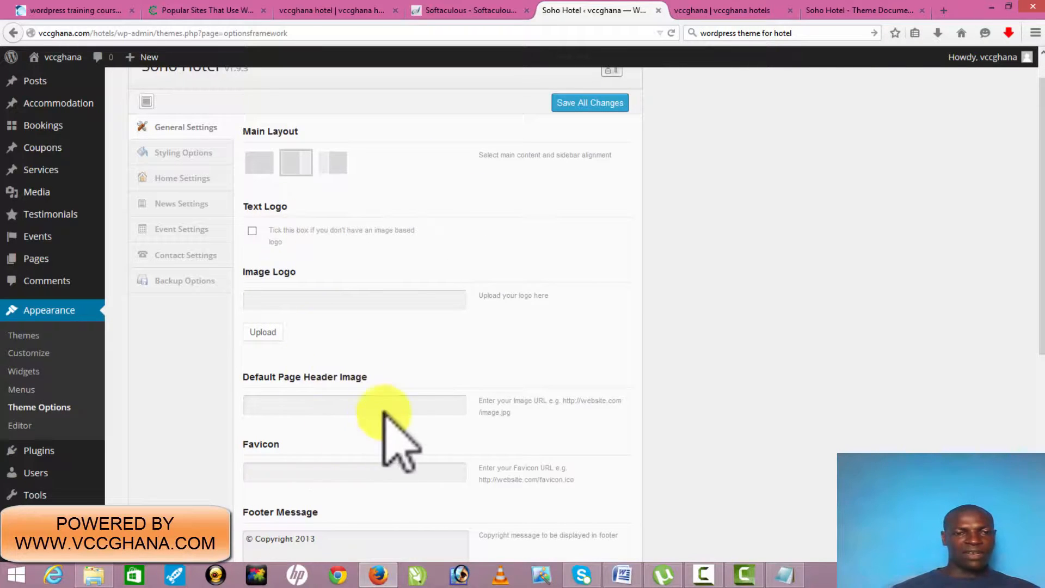
{"action": "left_click_drag", "start_coordinate": [1042, 169], "coordinate": [1035, 293]}
Select the old '© Copyright 2013' footer text, then view the existing vccghana hotel site.
{"action": "left_click", "coordinate": [338, 313]}
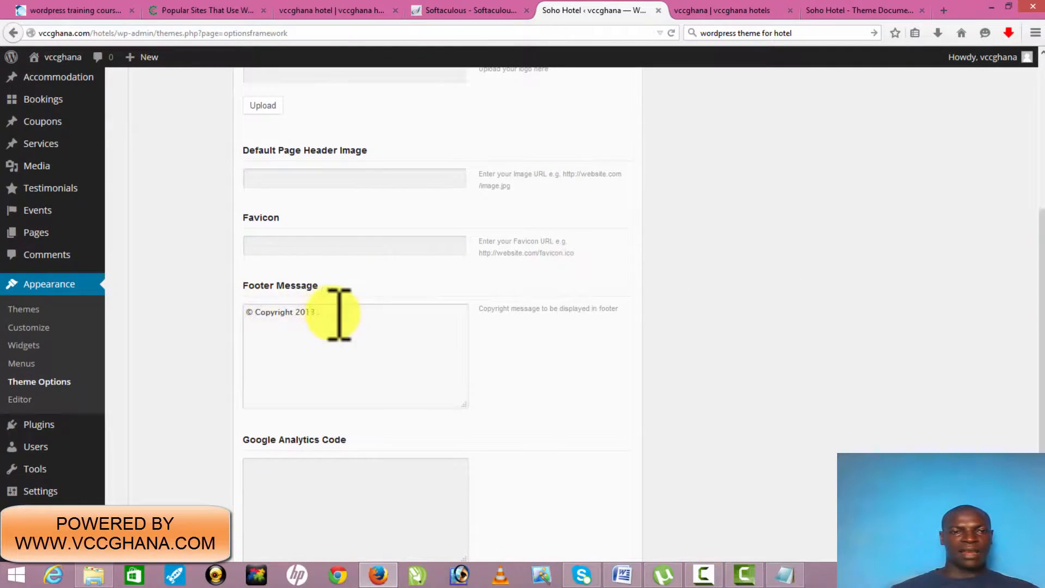
{"action": "left_click_drag", "start_coordinate": [330, 314], "coordinate": [246, 311]}
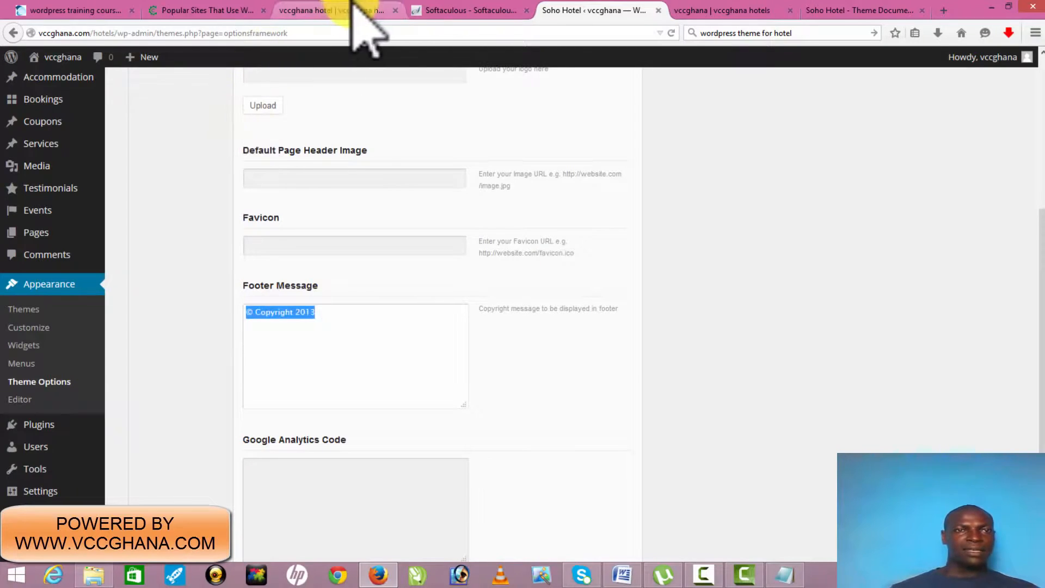
{"action": "left_click", "coordinate": [338, 10]}
{"action": "left_click_drag", "start_coordinate": [1036, 89], "coordinate": [1036, 490]}
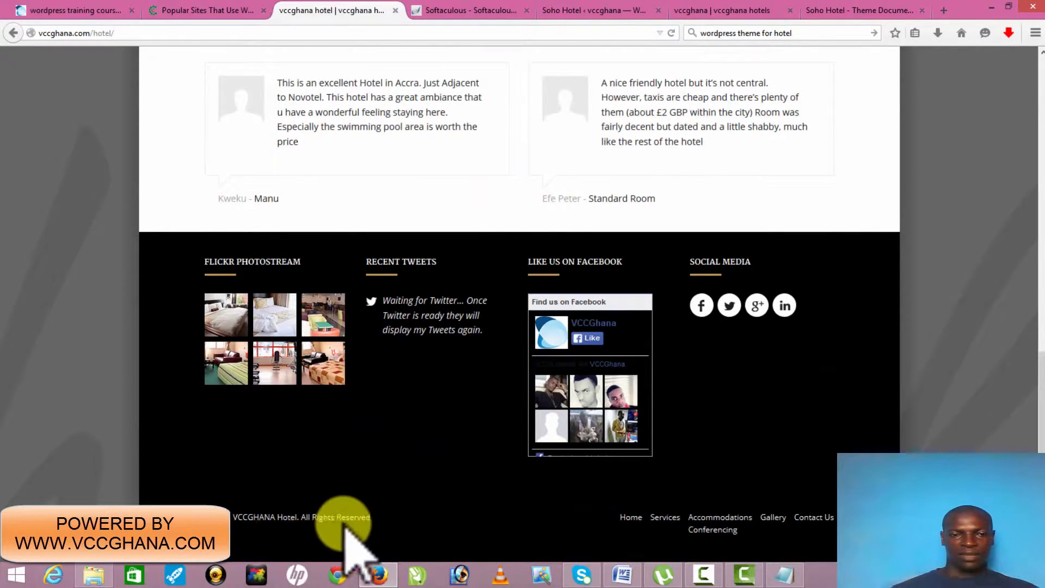
Select the reference site's 'VCCGHANA Hotel. All Rights Reserved' footer line and return to Theme Options.
{"action": "left_click_drag", "start_coordinate": [373, 519], "coordinate": [219, 518]}
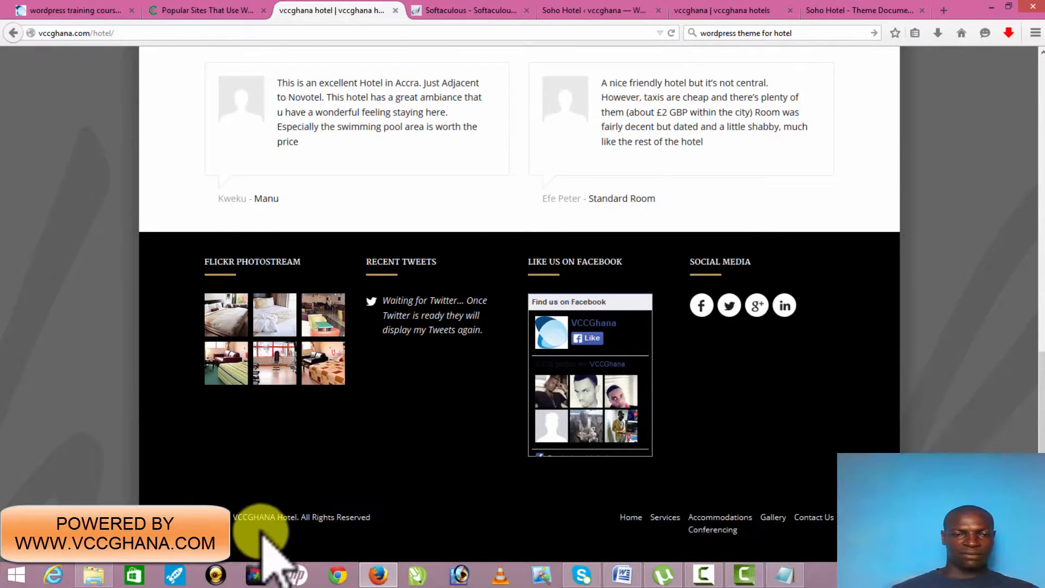
{"action": "left_click", "coordinate": [228, 544]}
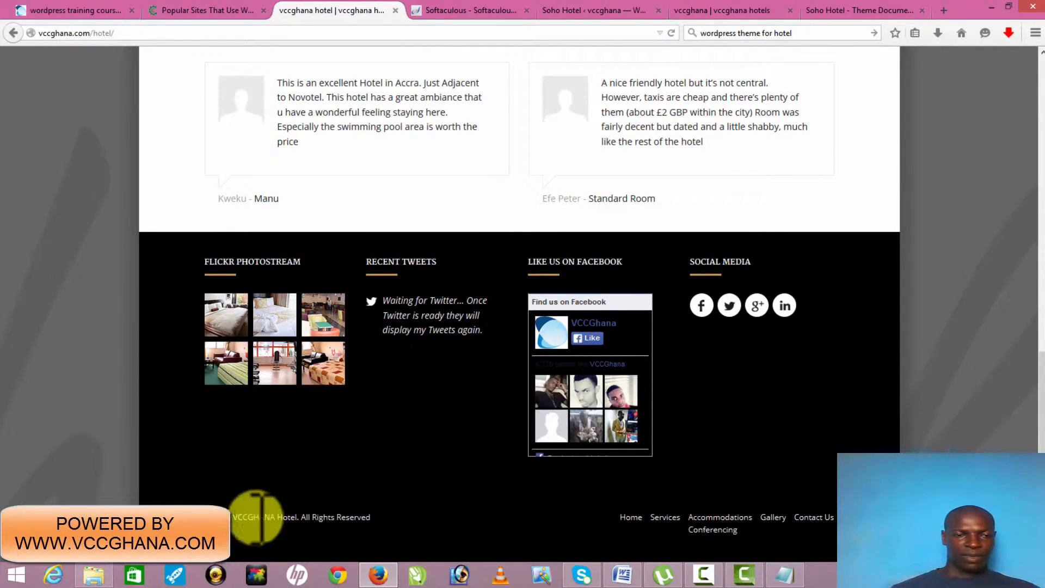
{"action": "left_click_drag", "start_coordinate": [365, 544], "coordinate": [213, 501]}
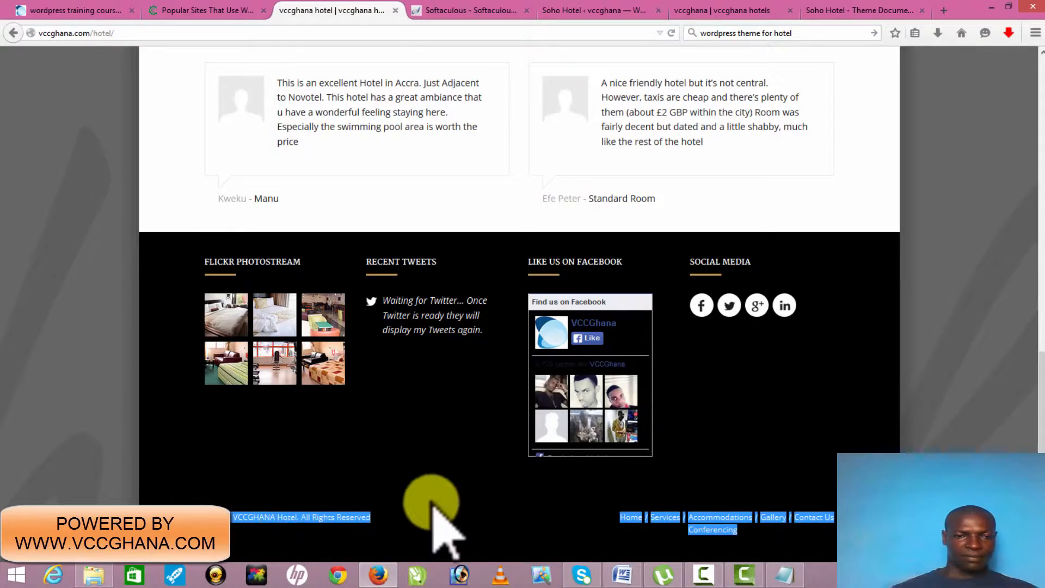
{"action": "left_click", "coordinate": [386, 509]}
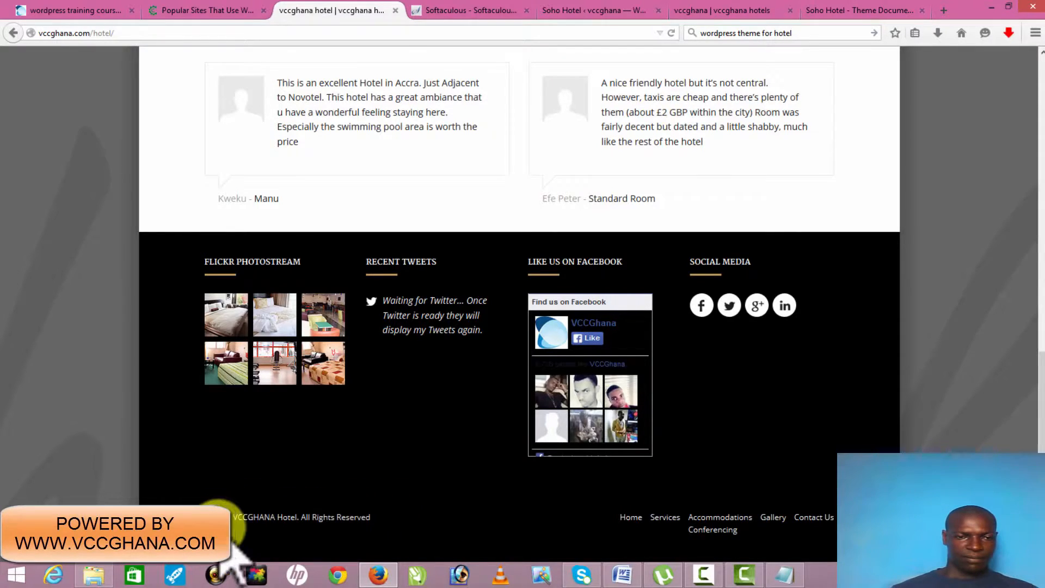
{"action": "left_click_drag", "start_coordinate": [232, 516], "coordinate": [355, 517]}
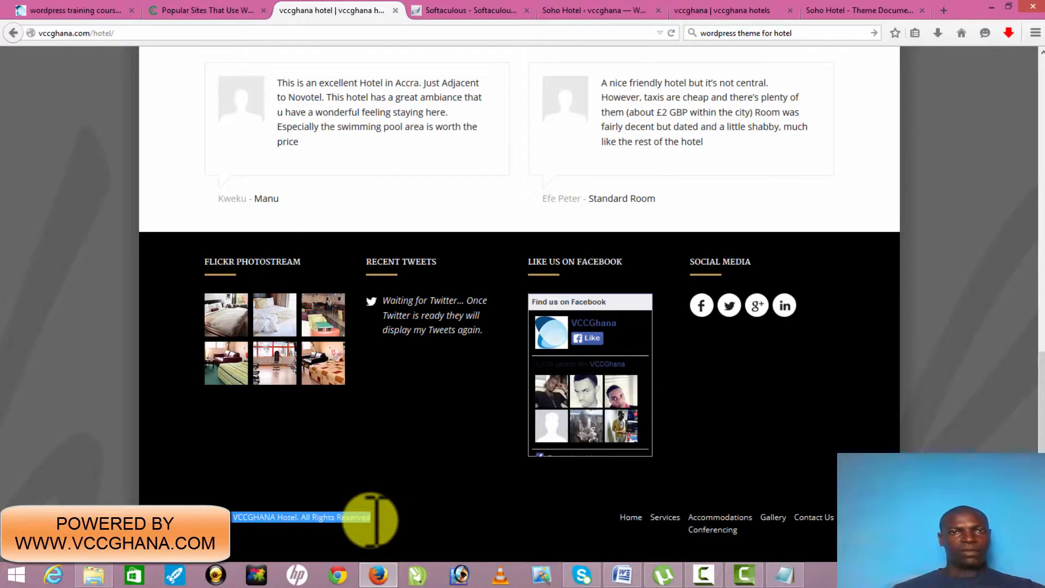
{"action": "left_click", "coordinate": [745, 12]}
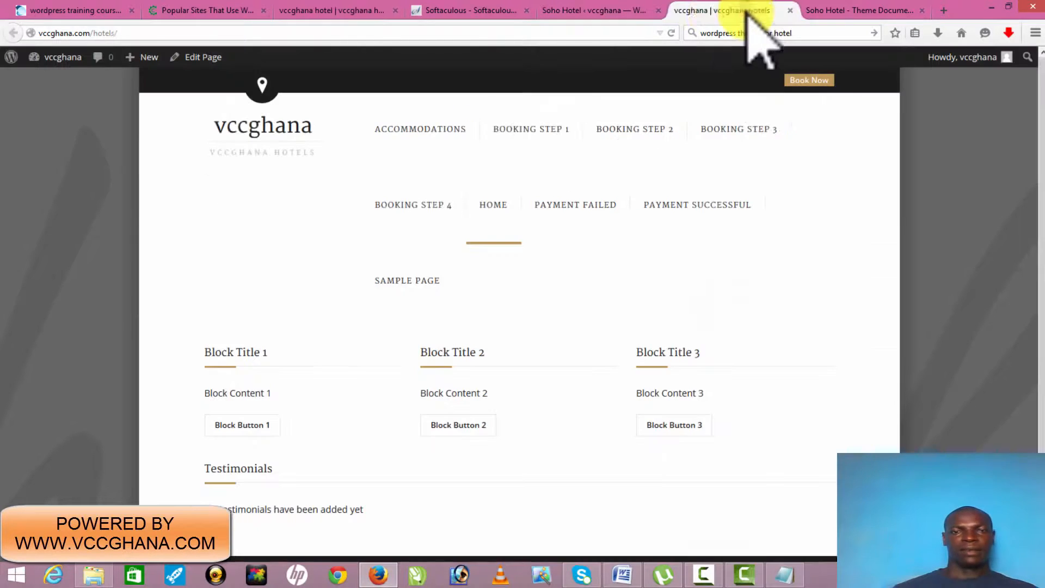
{"action": "left_click", "coordinate": [645, 11]}
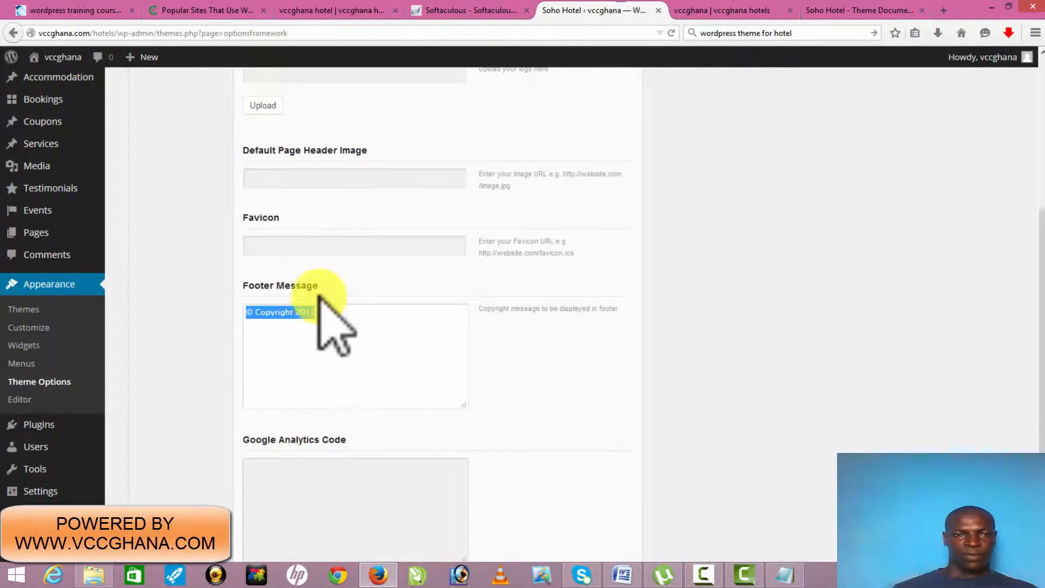
Replace the footer message with '© VCCGHANA Hotel. All Rights Reserved', save, and view Styling Options.
{"action": "left_click", "coordinate": [326, 311]}
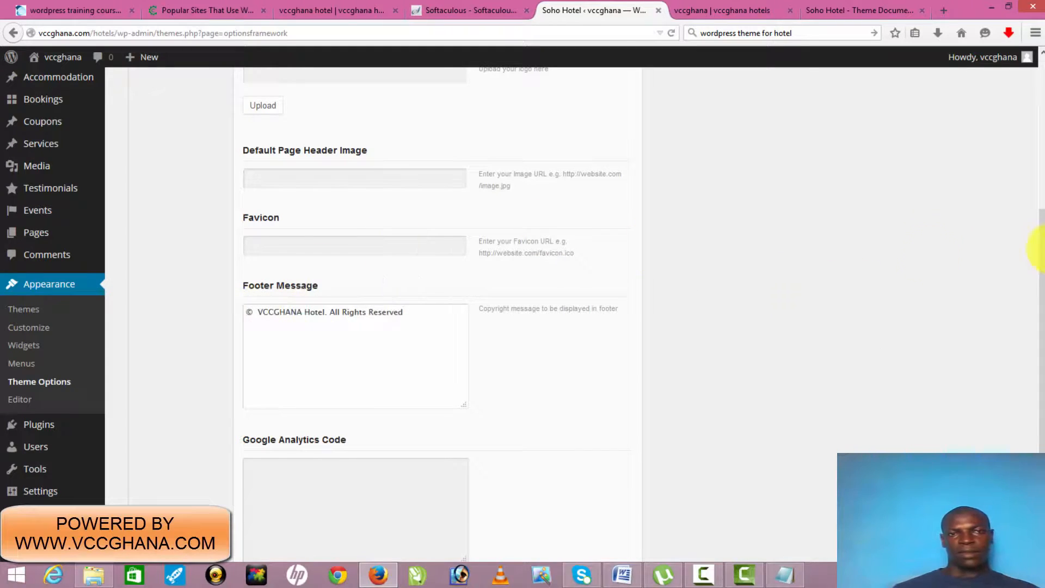
{"action": "left_click_drag", "start_coordinate": [1040, 313], "coordinate": [1037, 411]}
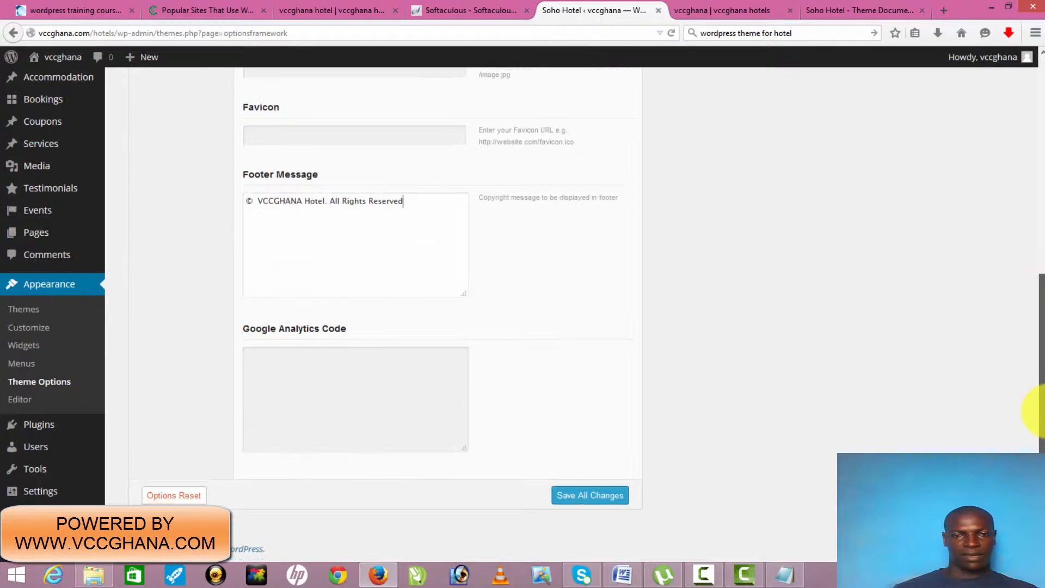
{"action": "left_click", "coordinate": [562, 492]}
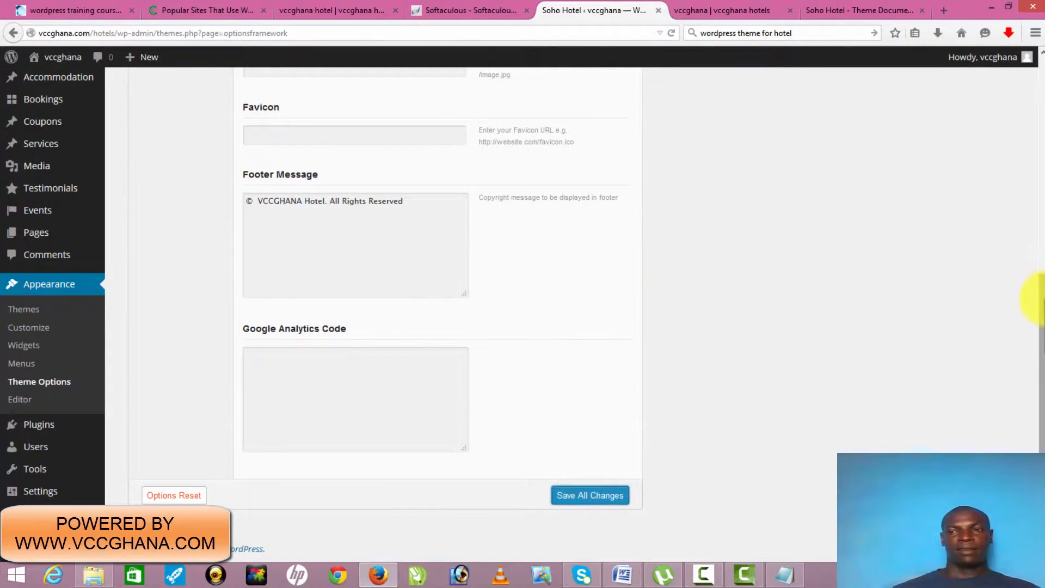
{"action": "left_click_drag", "start_coordinate": [1037, 298], "coordinate": [1028, 140]}
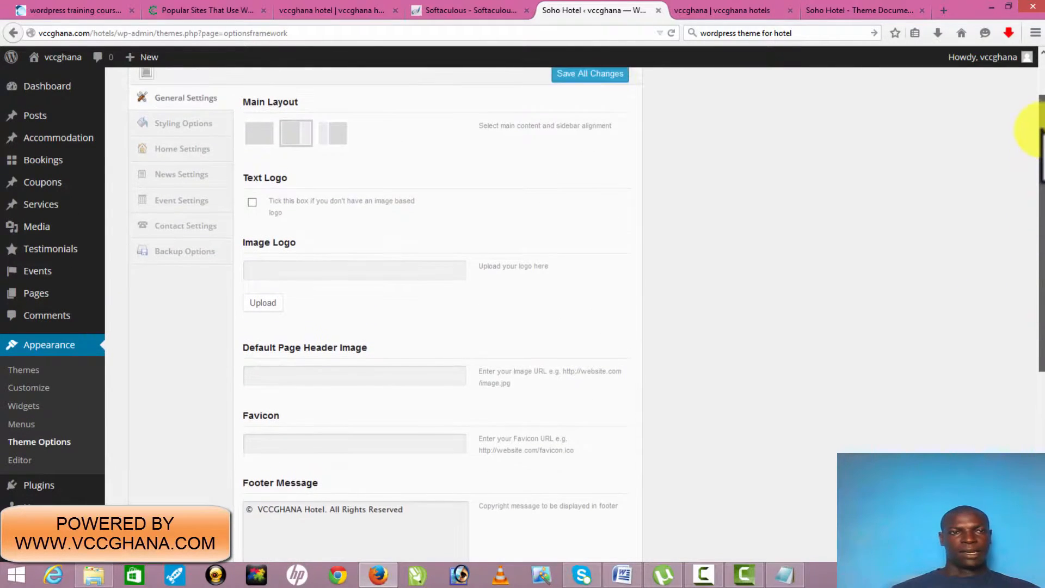
{"action": "left_click", "coordinate": [175, 125]}
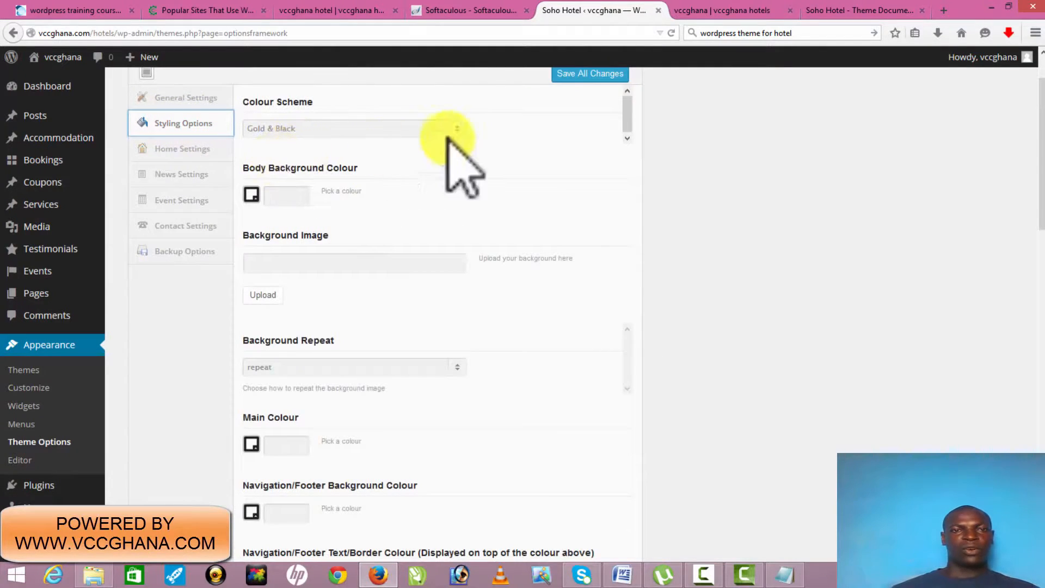
Switch the Colour Scheme from Gold & Black to Blue & Black and view the front page.
{"action": "left_click", "coordinate": [456, 131]}
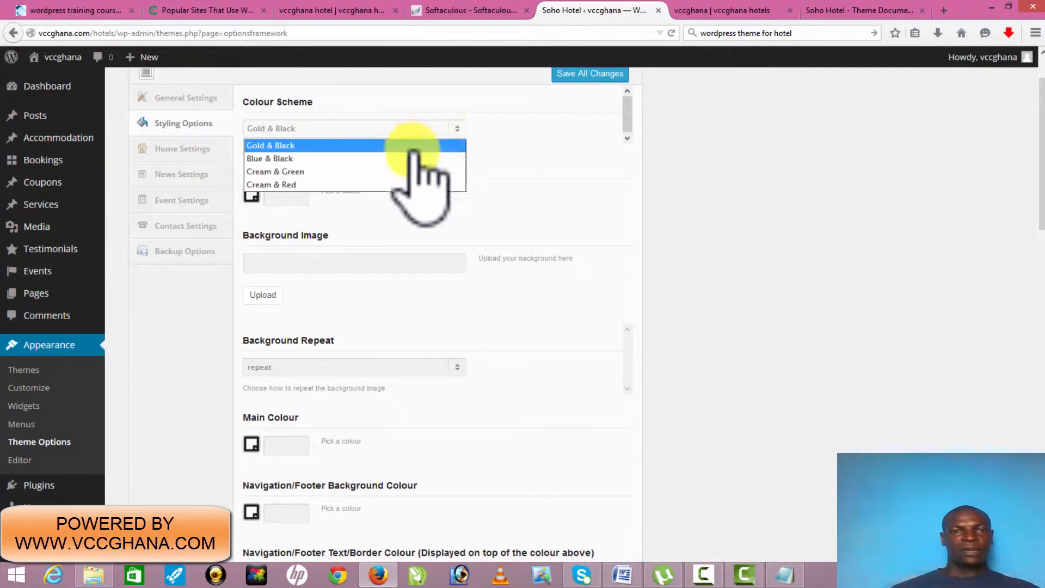
{"action": "left_click", "coordinate": [550, 132]}
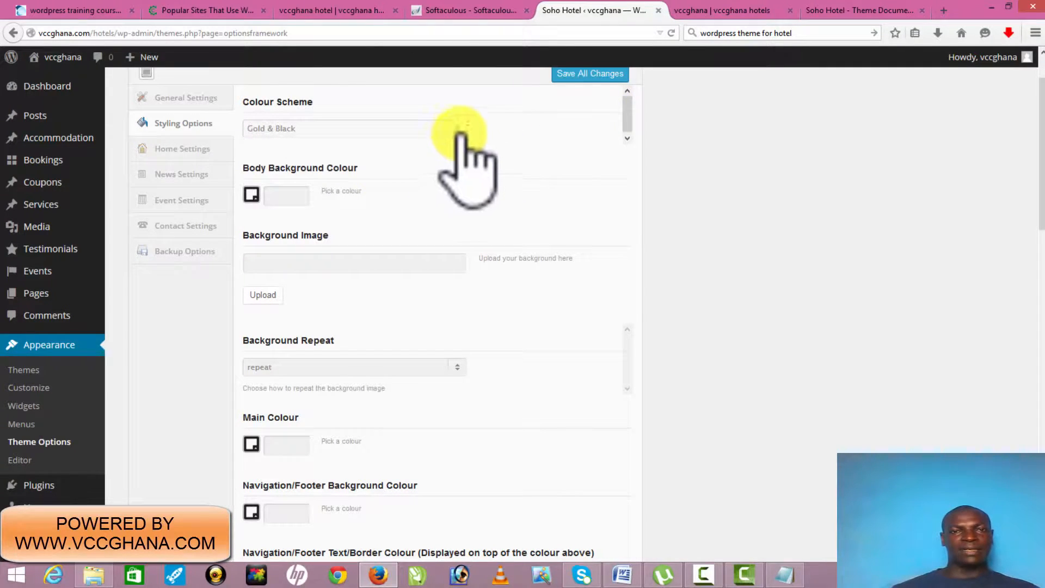
{"action": "left_click", "coordinate": [459, 131]}
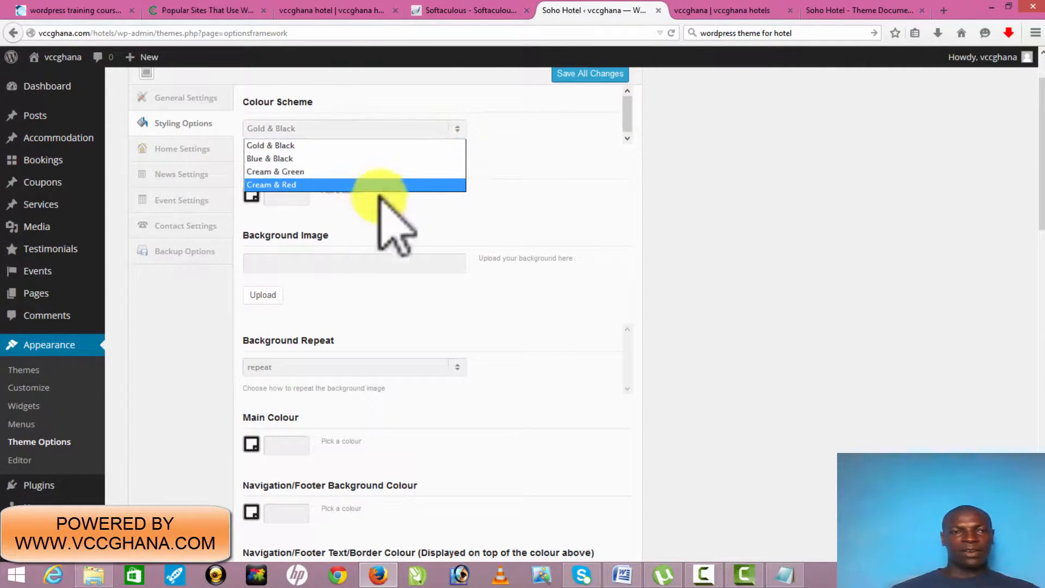
{"action": "left_click", "coordinate": [328, 159]}
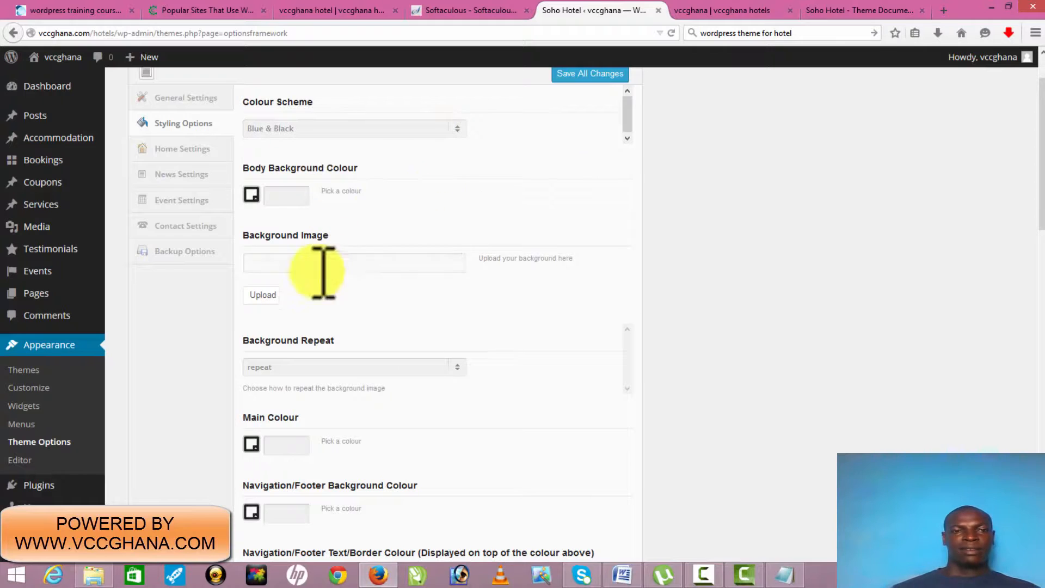
{"action": "left_click_drag", "start_coordinate": [1039, 161], "coordinate": [1038, 442]}
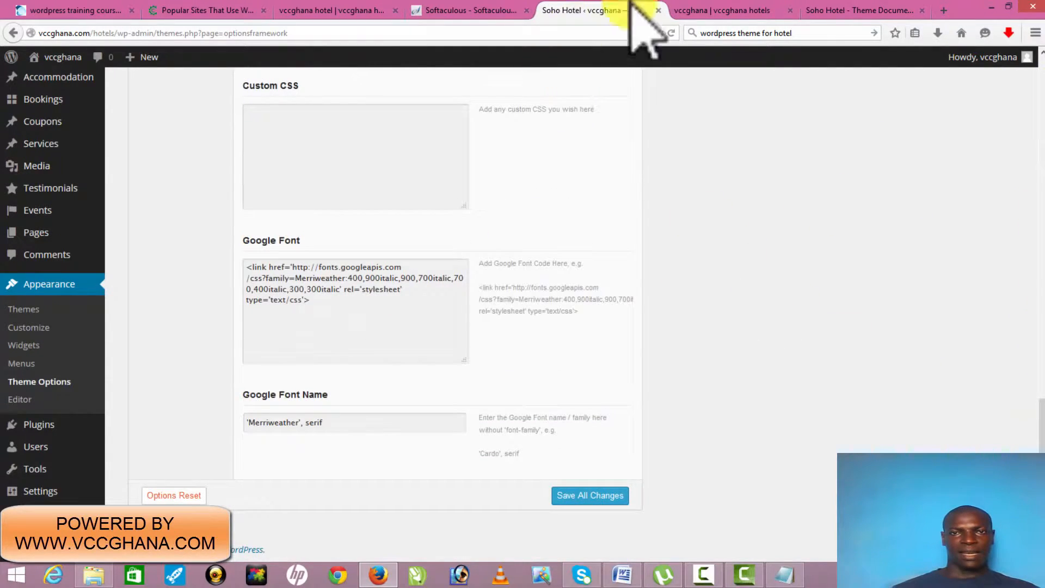
{"action": "left_click", "coordinate": [729, 10]}
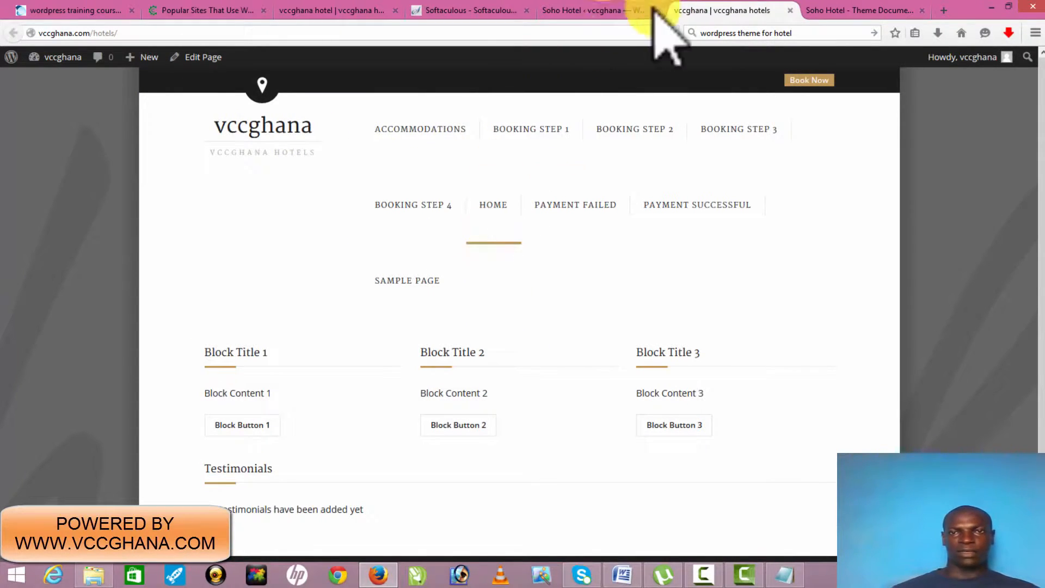
Compare the admin page with the front page to check the new Blue & Black colours.
{"action": "left_click", "coordinate": [621, 10]}
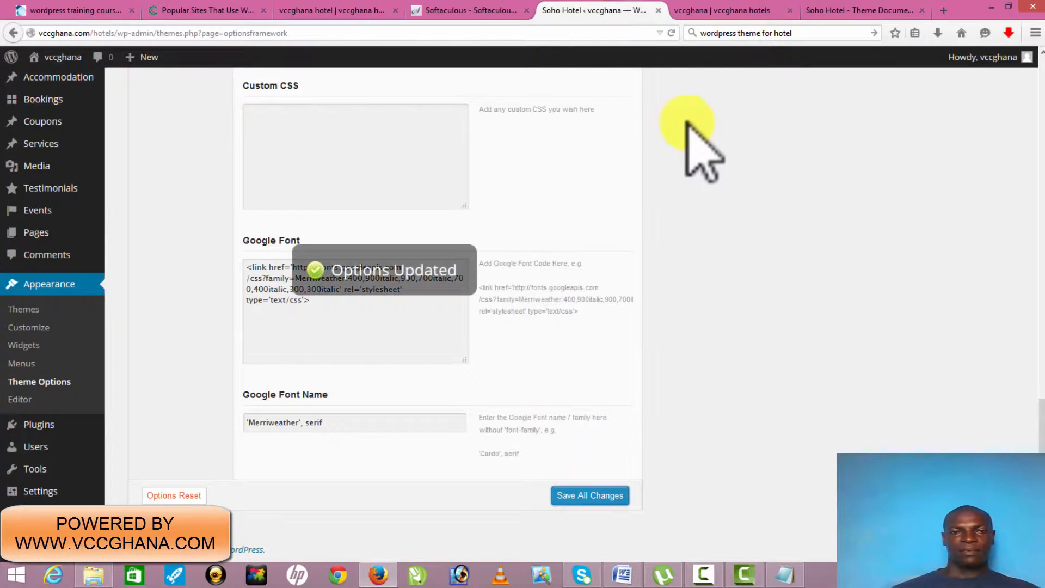
{"action": "left_click", "coordinate": [719, 10]}
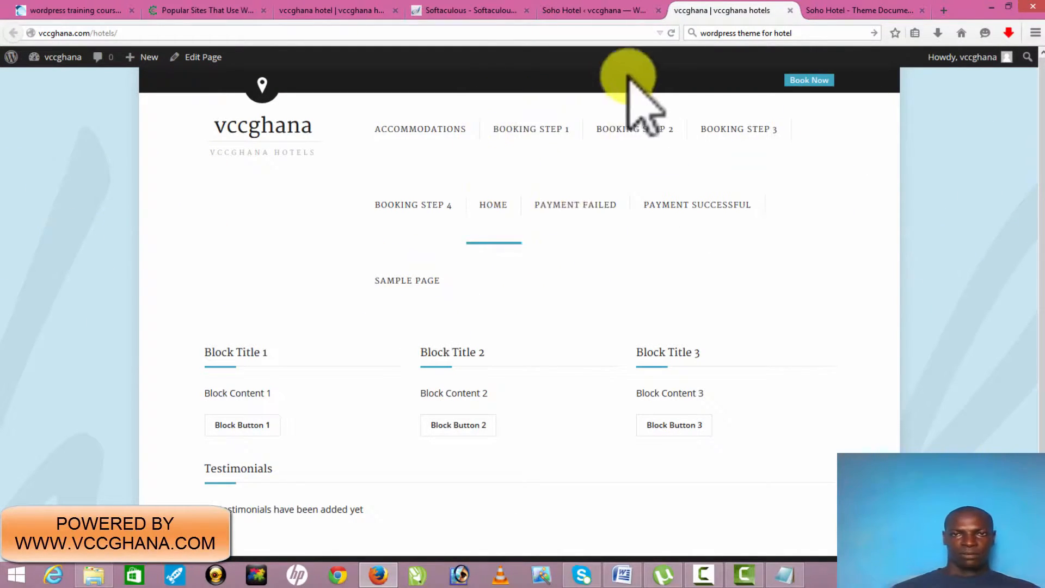
{"action": "left_click", "coordinate": [582, 10]}
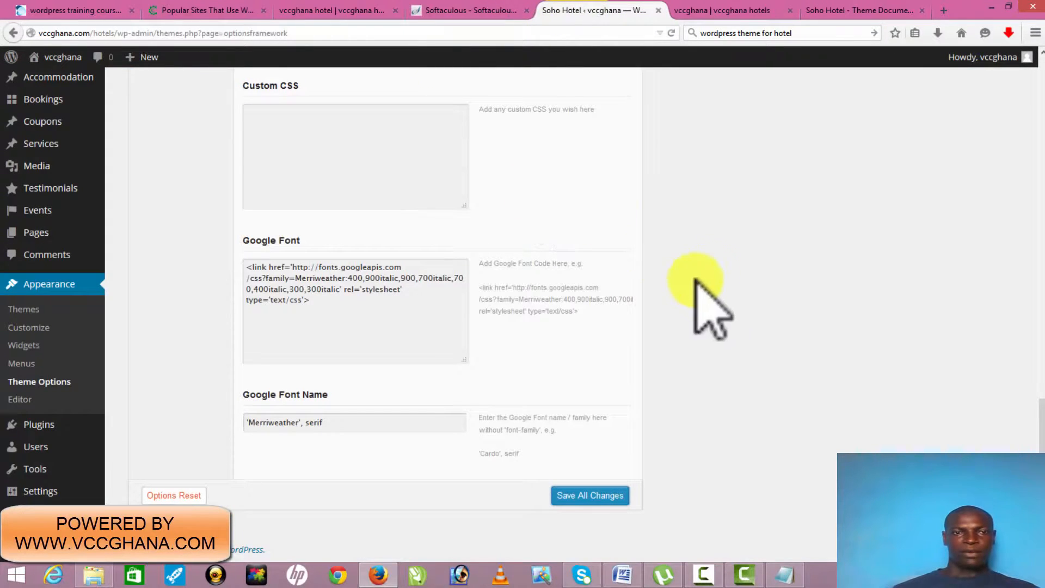
Scroll up the Theme Options and show the Home Settings section.
{"action": "left_click_drag", "start_coordinate": [1041, 438], "coordinate": [1020, 281]}
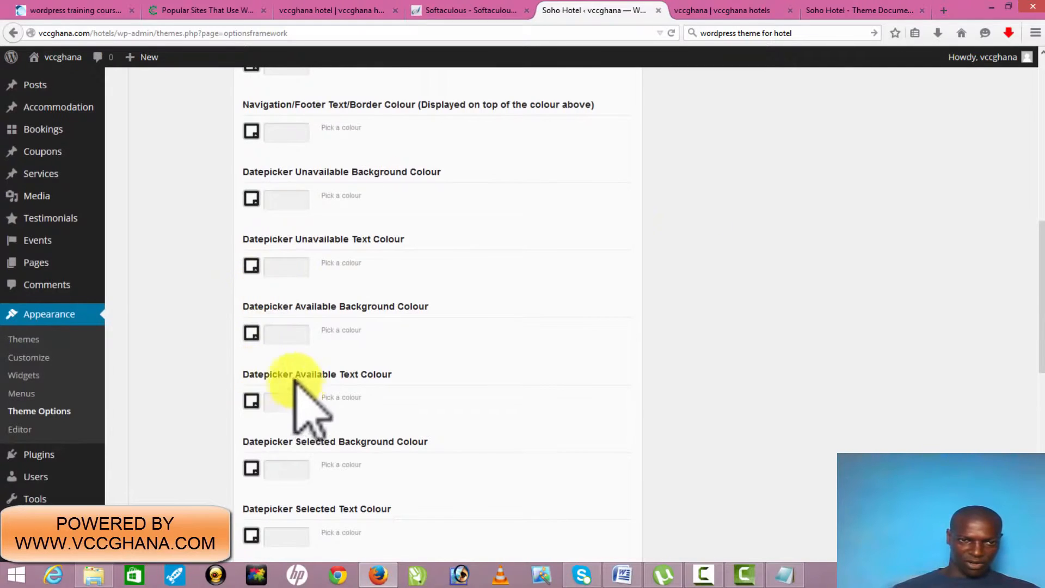
{"action": "left_click_drag", "start_coordinate": [1041, 277], "coordinate": [1033, 128]}
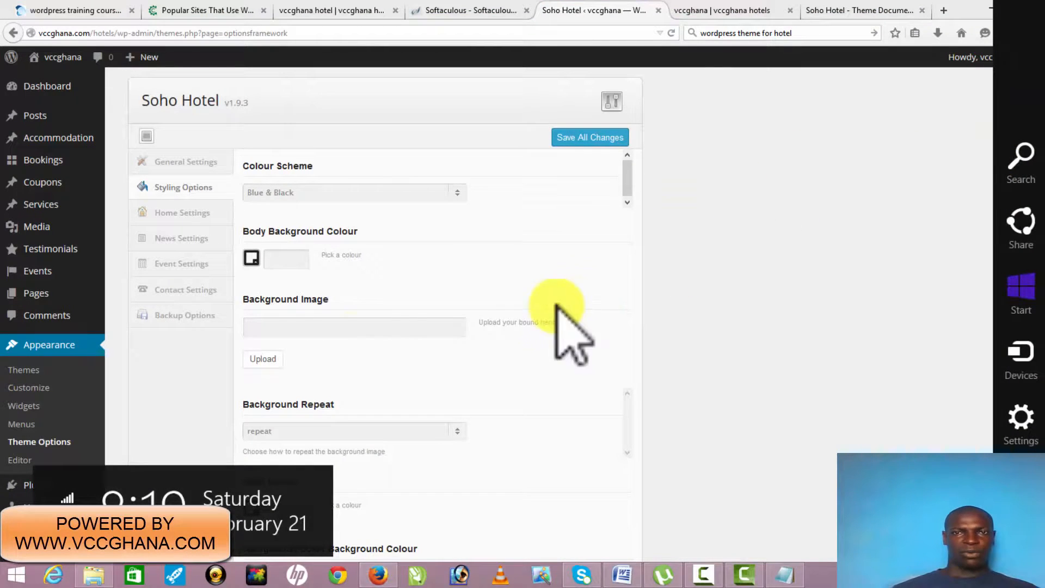
{"action": "left_click", "coordinate": [180, 213]}
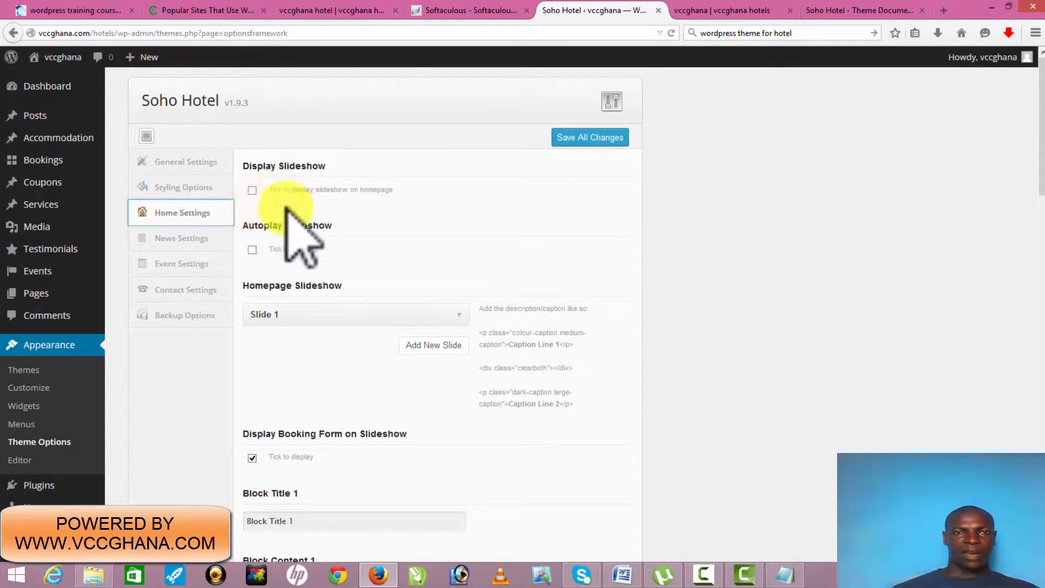
Look over the reference vccghana hotel site, then return to the theme settings page.
{"action": "left_click", "coordinate": [332, 10]}
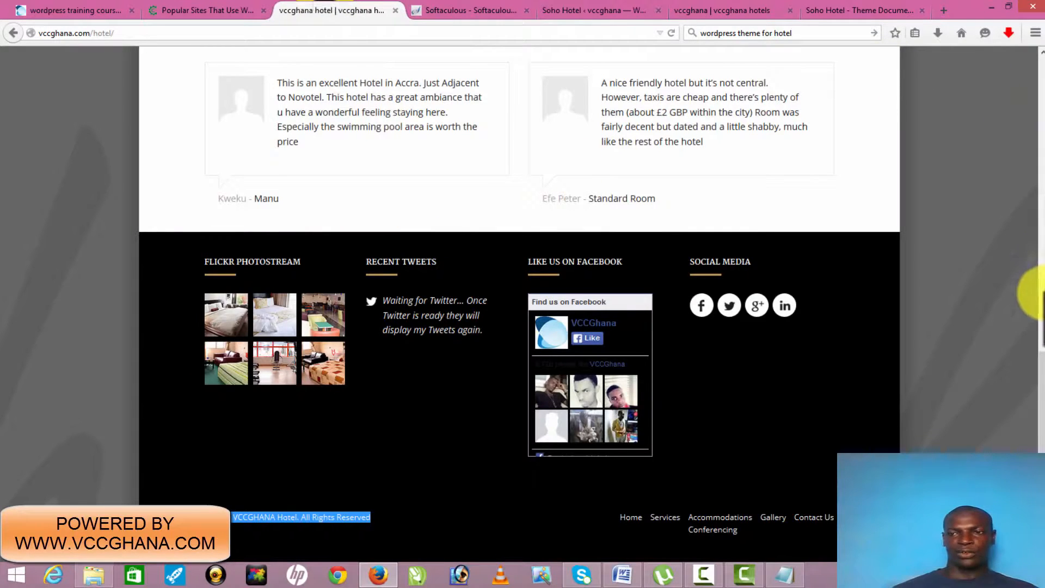
{"action": "left_click_drag", "start_coordinate": [1034, 378], "coordinate": [1031, 51]}
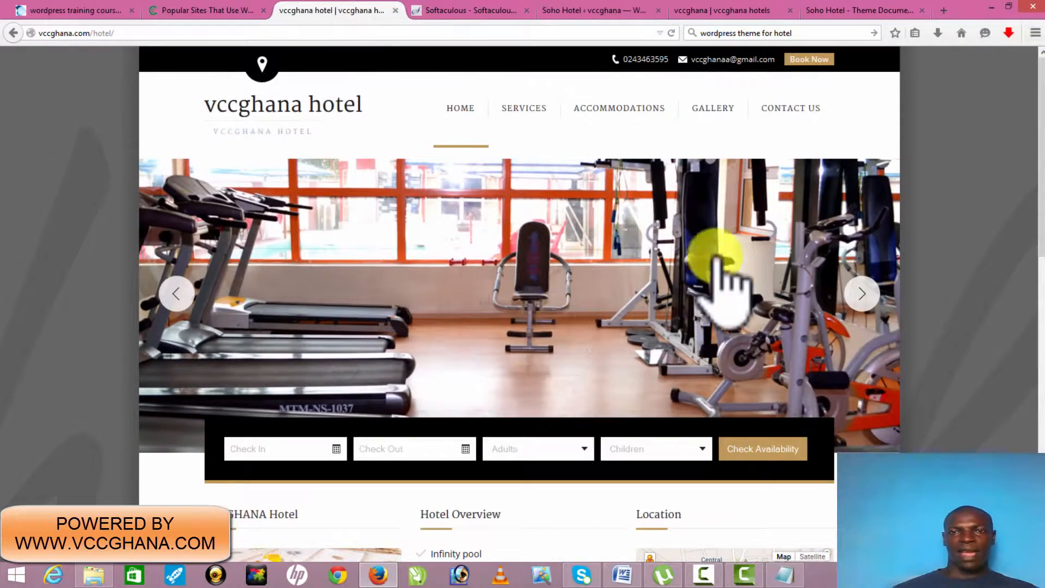
{"action": "left_click", "coordinate": [455, 12]}
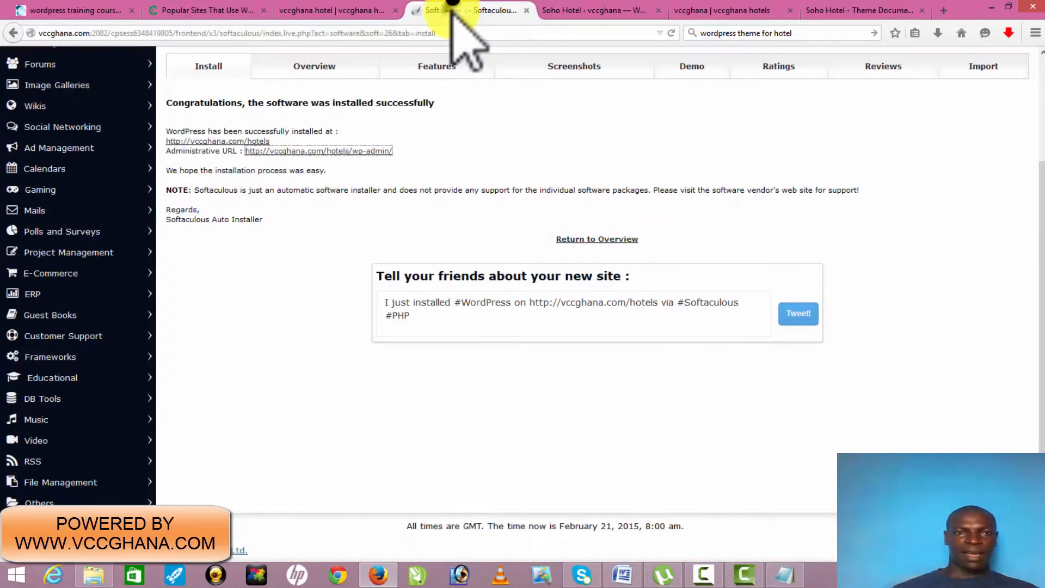
{"action": "left_click", "coordinate": [596, 11]}
Tick Display Slideshow and Autoplay Slideshow, and add a new Slide 1.
{"action": "left_click", "coordinate": [254, 191]}
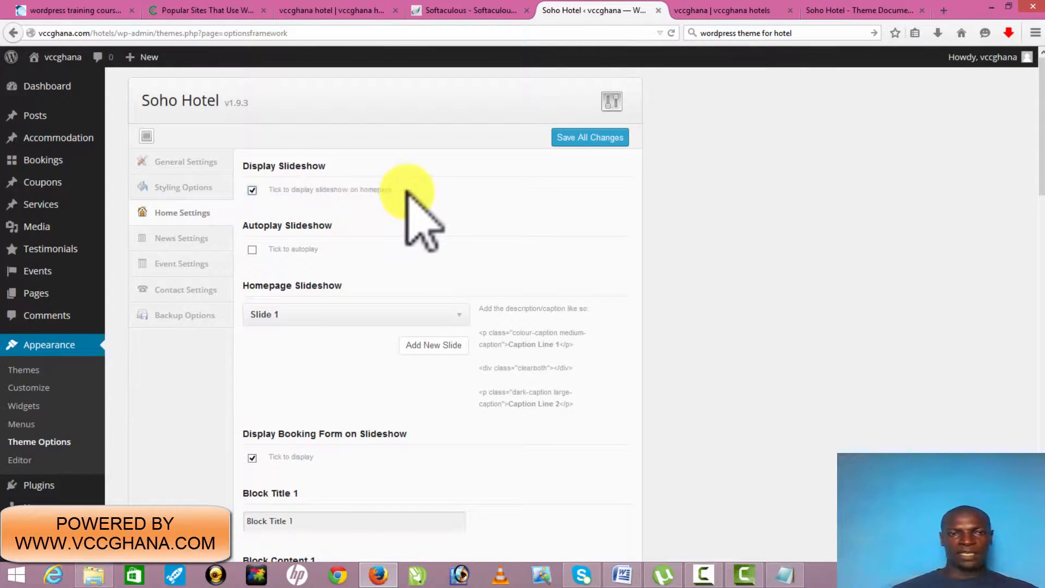
{"action": "left_click", "coordinate": [252, 250]}
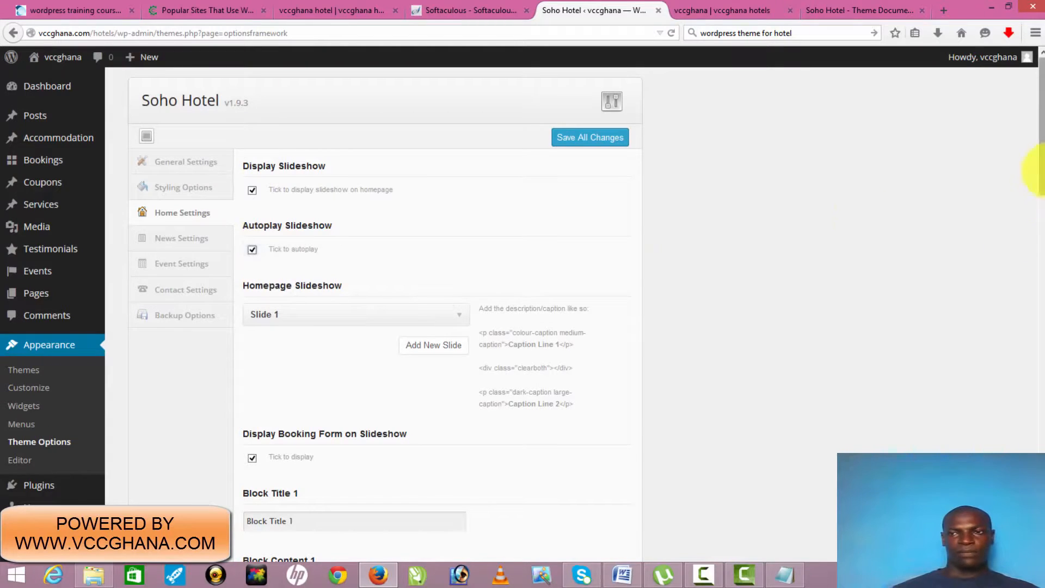
{"action": "left_click_drag", "start_coordinate": [1037, 169], "coordinate": [1038, 224]}
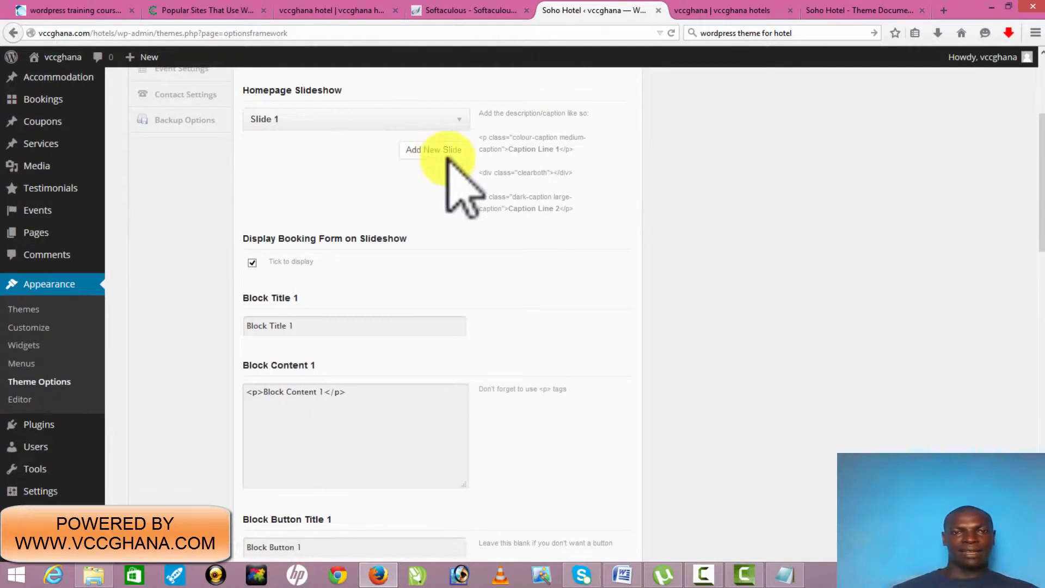
{"action": "left_click", "coordinate": [460, 119]}
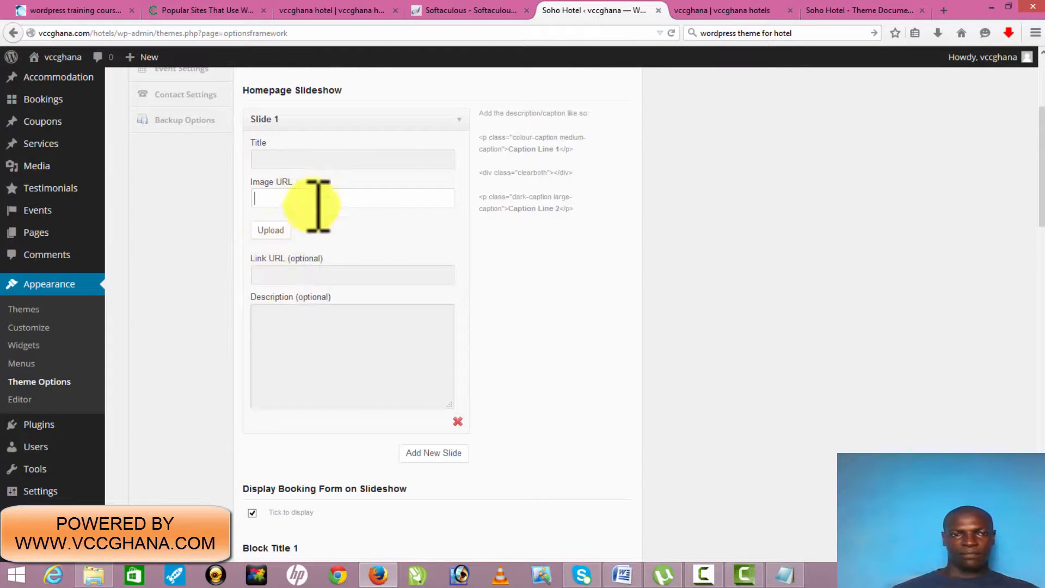
Upload slide1.jpg from the Soho_Hotel_v1.9.3 hotel folder as Slide 1's image.
{"action": "left_click", "coordinate": [271, 228]}
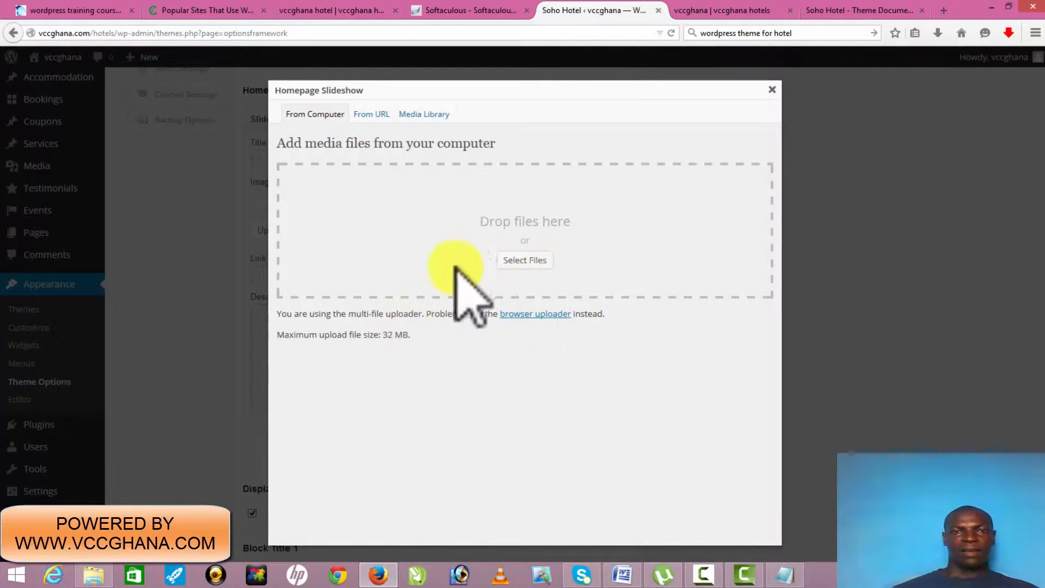
{"action": "left_click", "coordinate": [523, 262]}
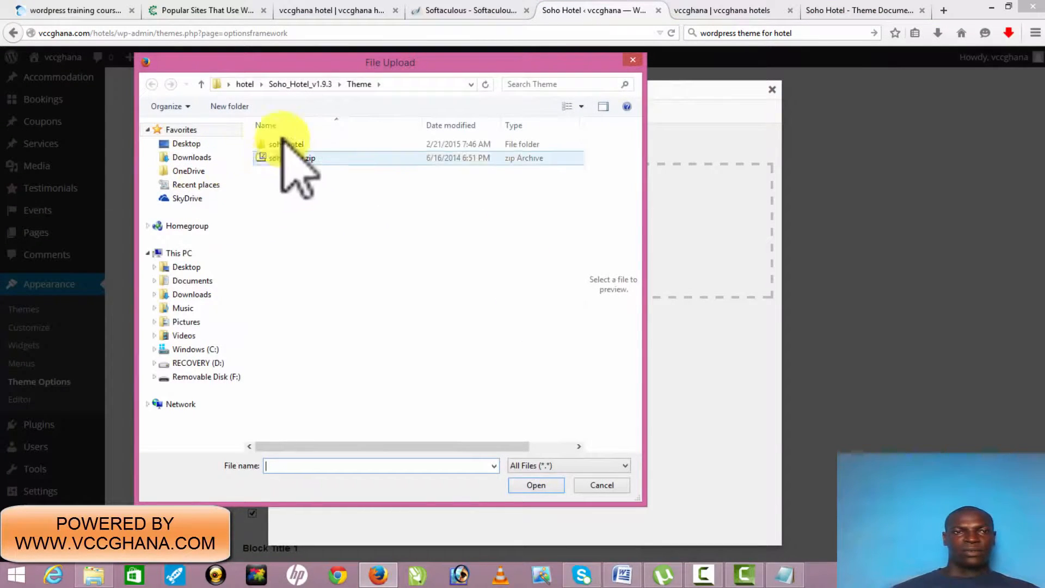
{"action": "left_click", "coordinate": [294, 84]}
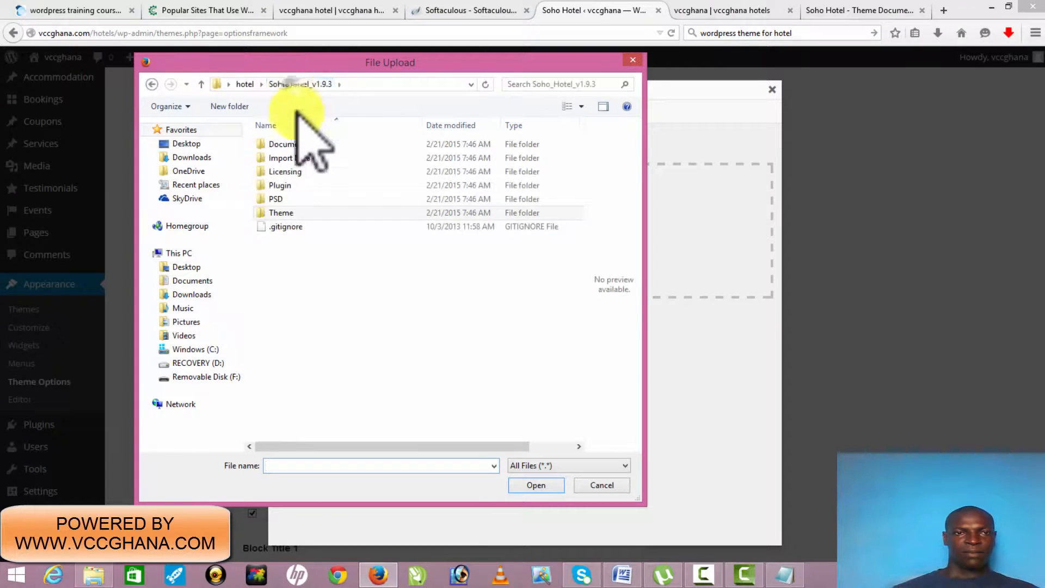
{"action": "left_click", "coordinate": [239, 83]}
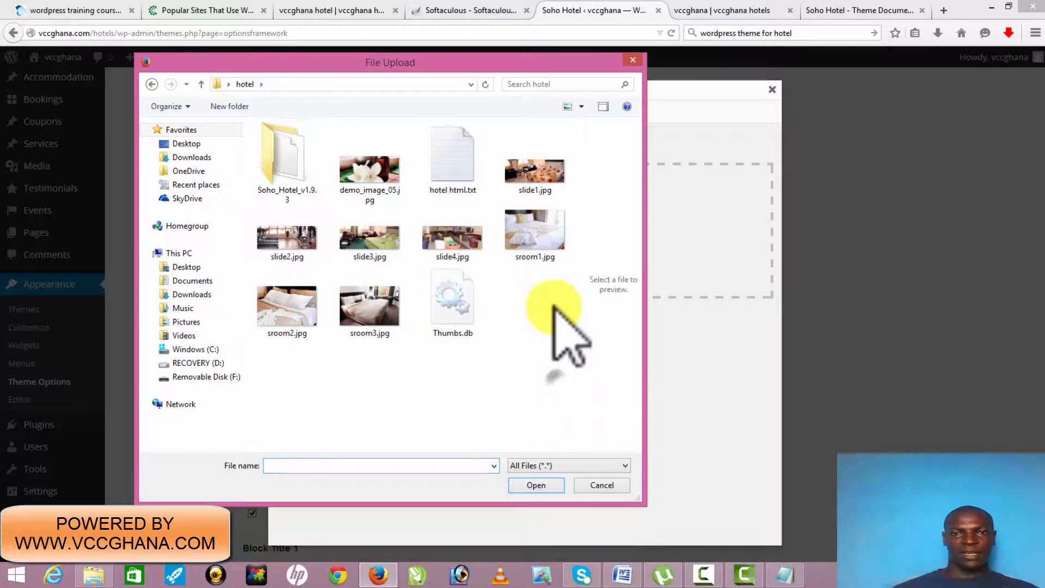
{"action": "left_click", "coordinate": [540, 173]}
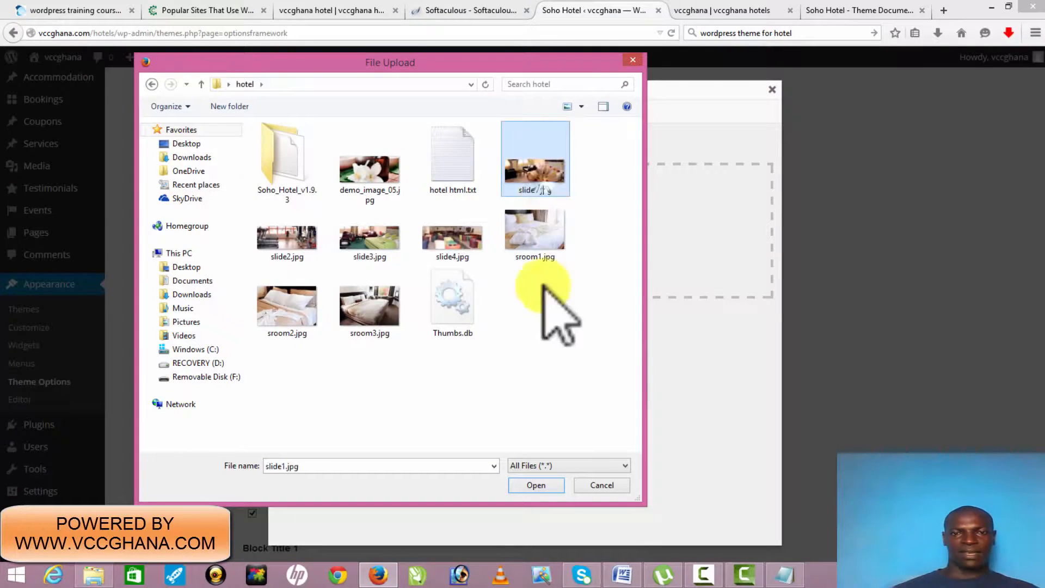
{"action": "left_click", "coordinate": [528, 484]}
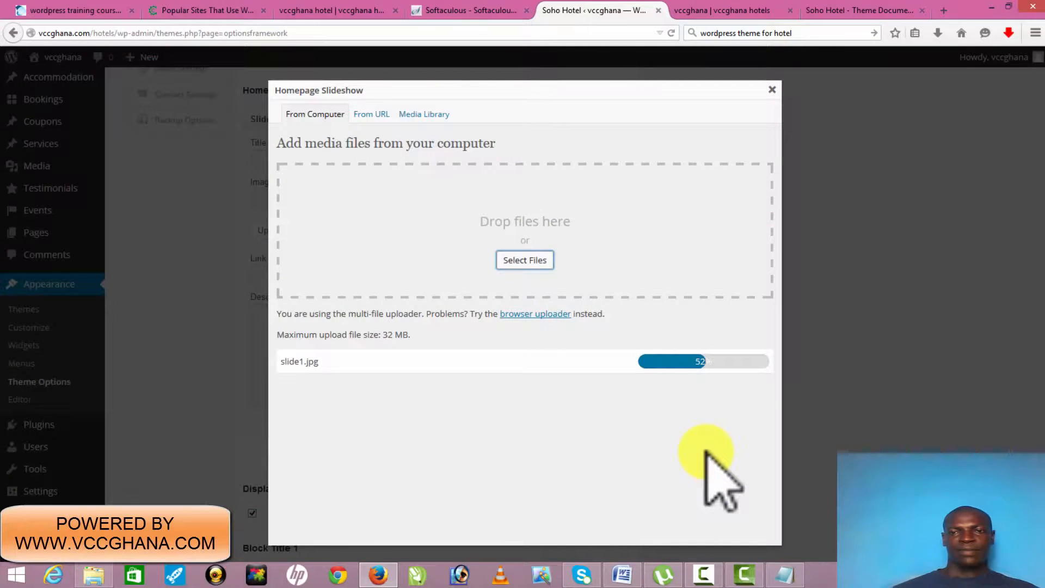
Save the uploaded slide1.jpg details and close the media window, filling Slide 1's Image URL.
{"action": "key", "text": "ctrl+plus"}
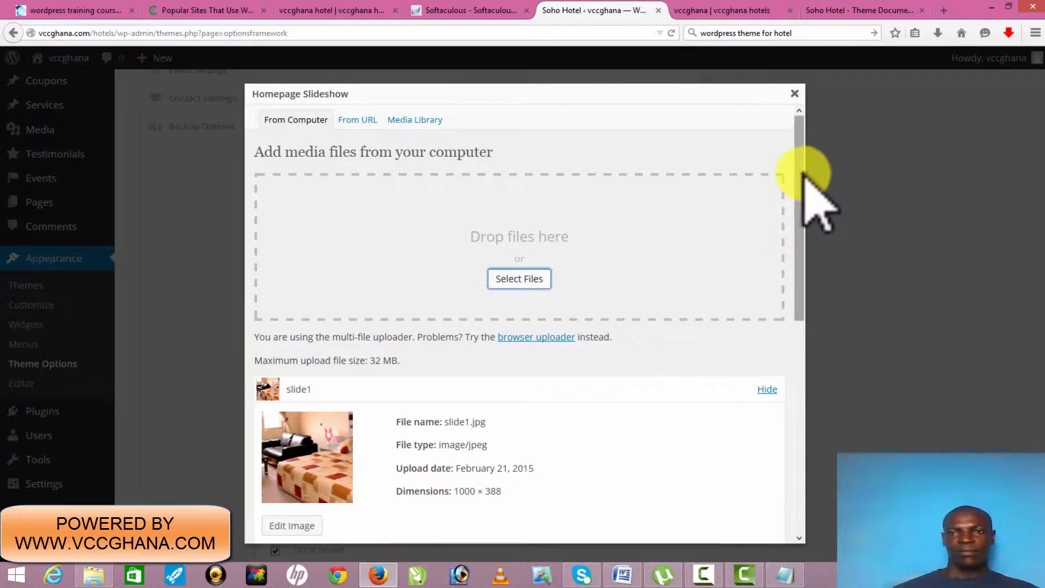
{"action": "scroll", "coordinate": [801, 207], "scroll_direction": "down", "scroll_amount": 5}
{"action": "scroll", "coordinate": [810, 282], "scroll_direction": "down", "scroll_amount": 2}
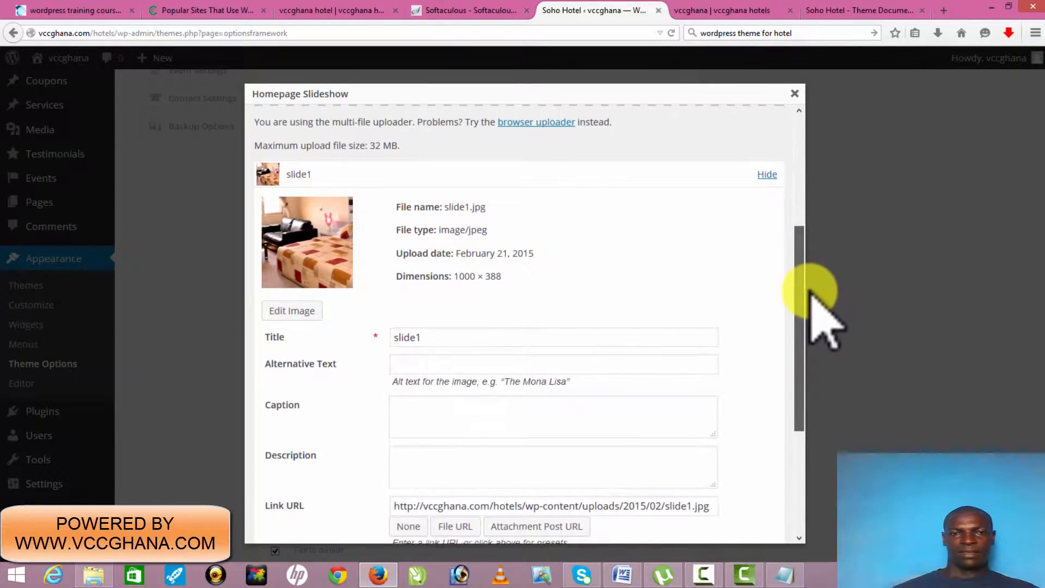
{"action": "scroll", "coordinate": [811, 298], "scroll_direction": "down", "scroll_amount": 1}
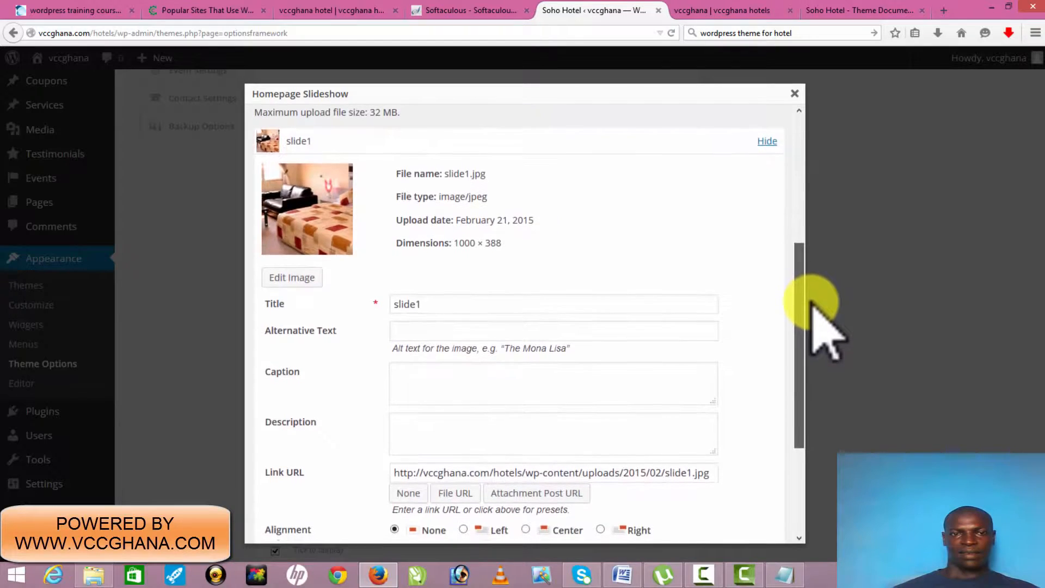
{"action": "scroll", "coordinate": [811, 311], "scroll_direction": "down", "scroll_amount": 2}
{"action": "scroll", "coordinate": [811, 320], "scroll_direction": "down", "scroll_amount": 2}
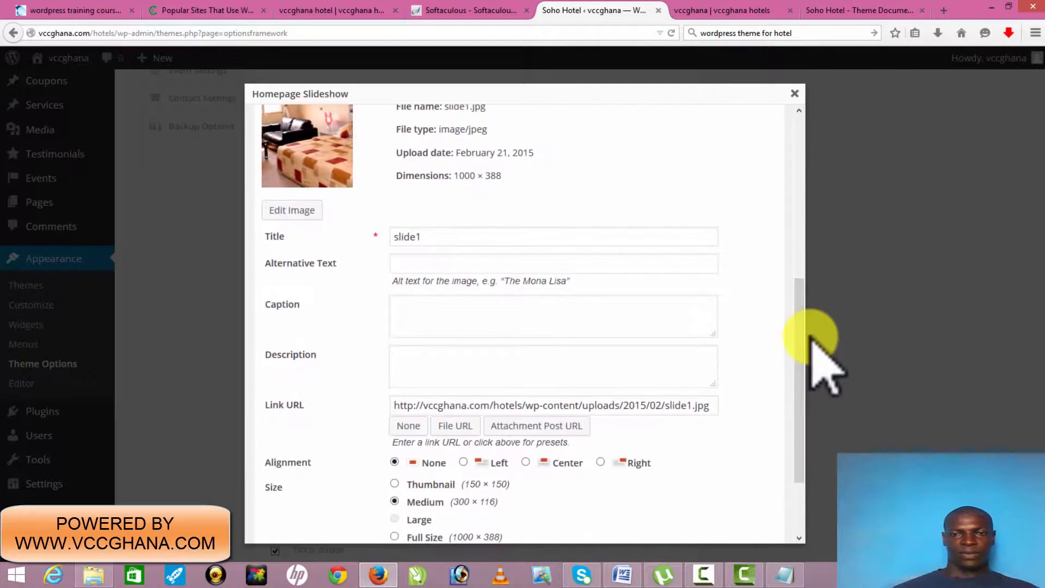
{"action": "left_click", "coordinate": [633, 406]}
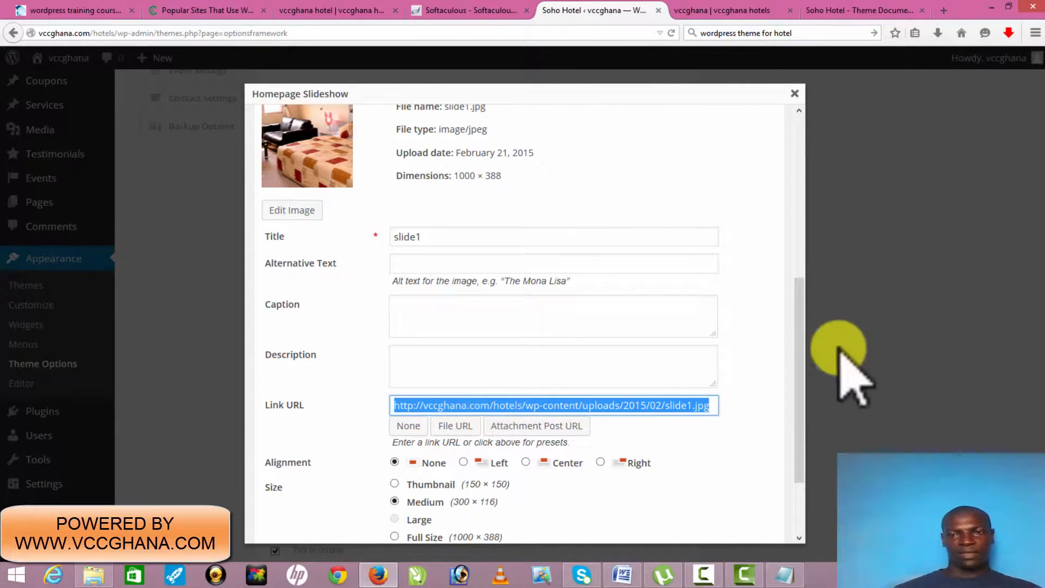
{"action": "scroll", "coordinate": [801, 416], "scroll_direction": "down", "scroll_amount": 3}
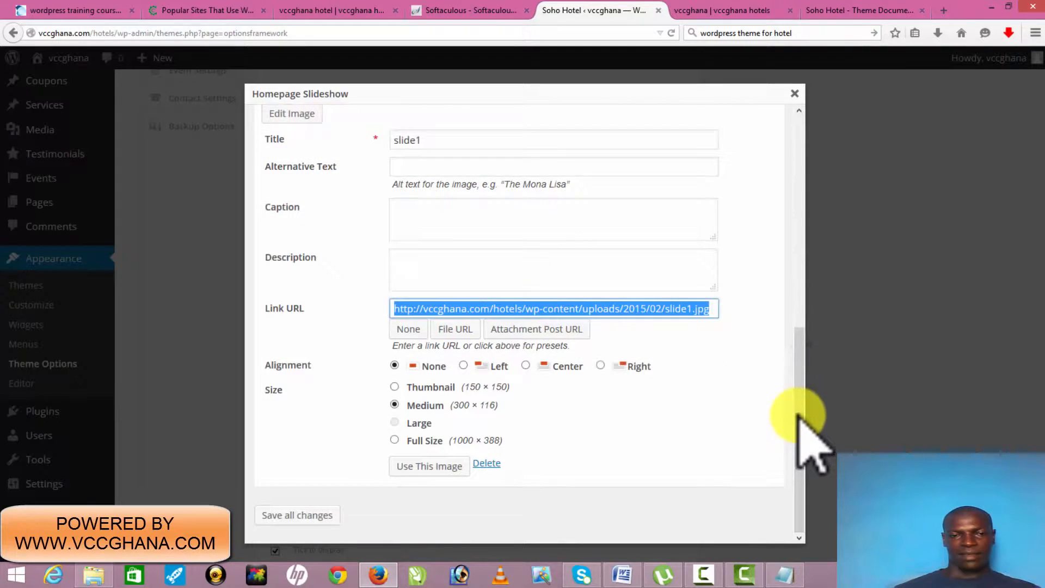
{"action": "left_click", "coordinate": [275, 517]}
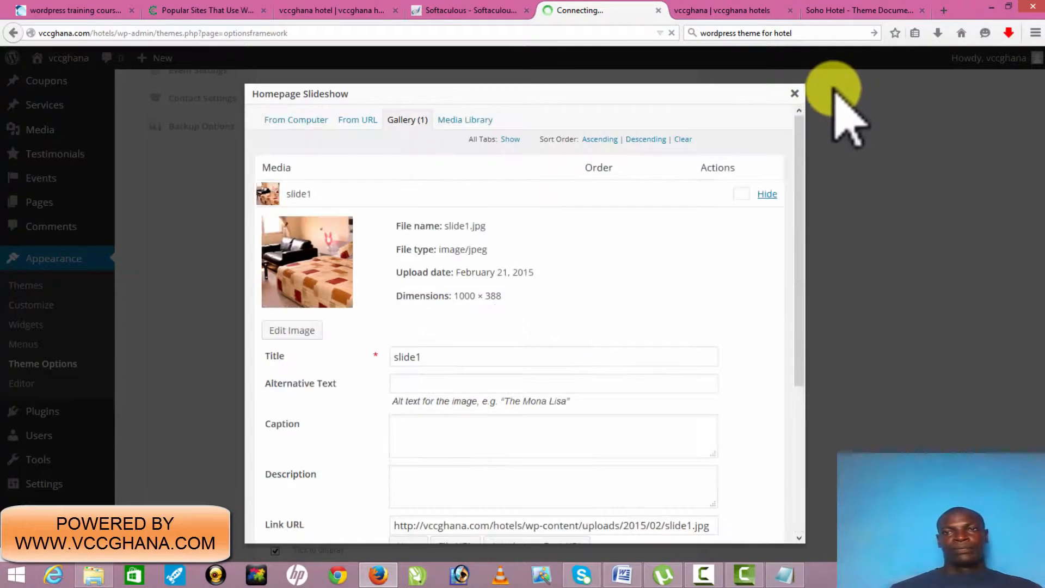
{"action": "left_click", "coordinate": [794, 93]}
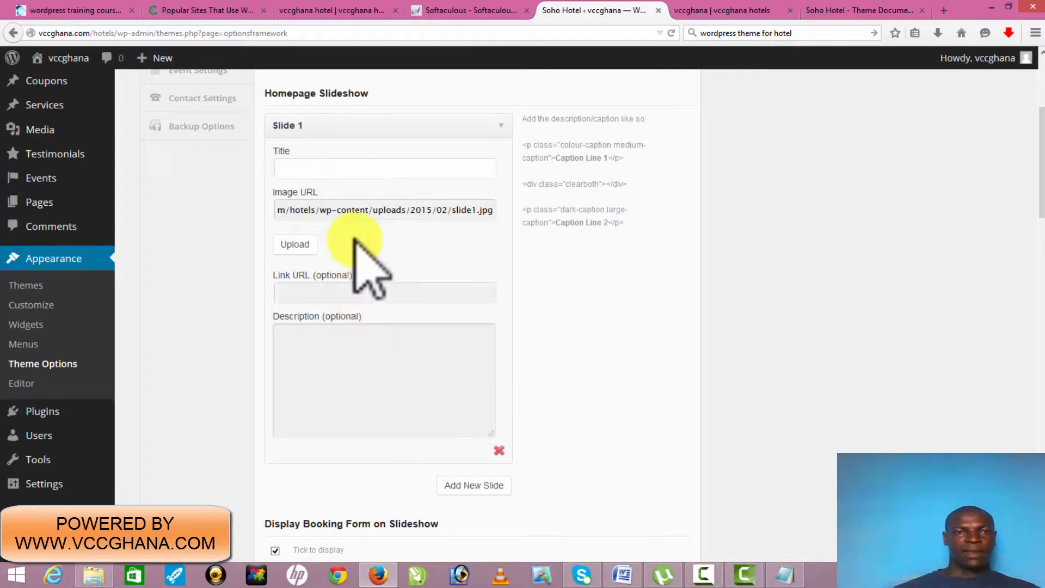
Check the demo hotel site and Softaculous install page before editing the slide link.
{"action": "left_click", "coordinate": [300, 292]}
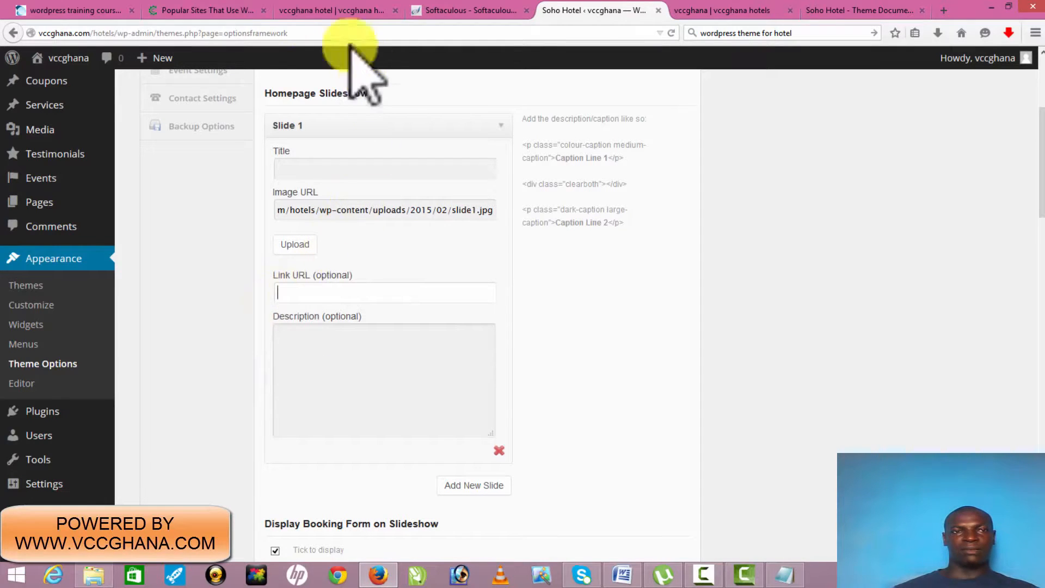
{"action": "left_click", "coordinate": [344, 10]}
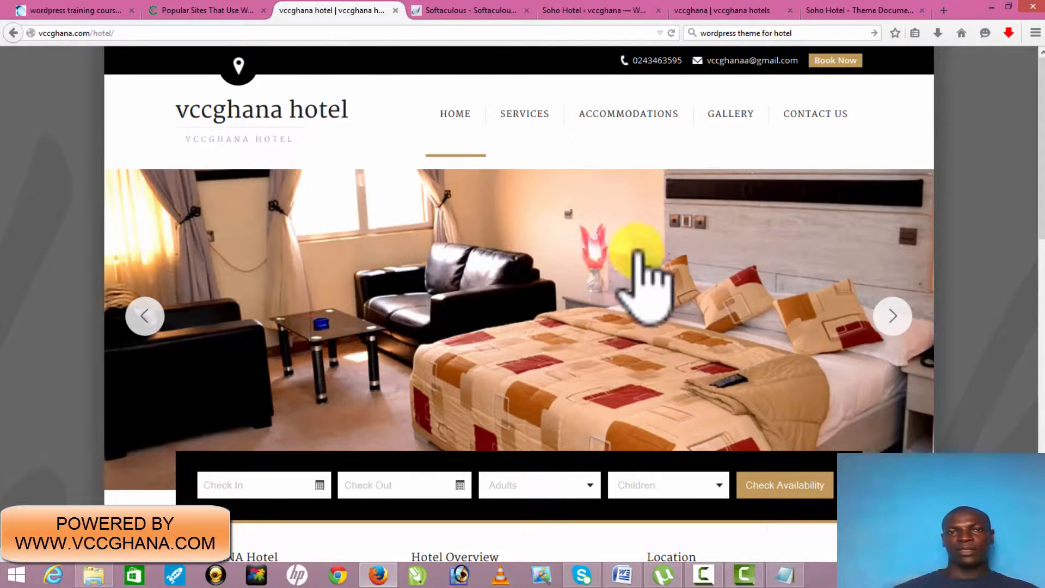
{"action": "left_click", "coordinate": [471, 11]}
{"action": "left_click", "coordinate": [611, 8]}
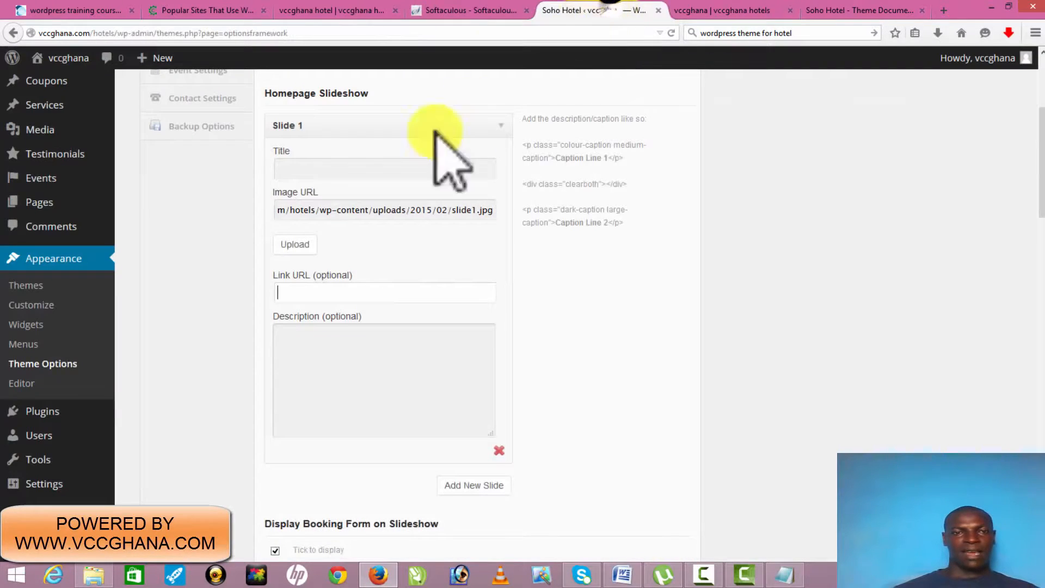
Set Slide 1's Link URL to #, save all theme option changes, and view the site.
{"action": "left_click", "coordinate": [303, 294]}
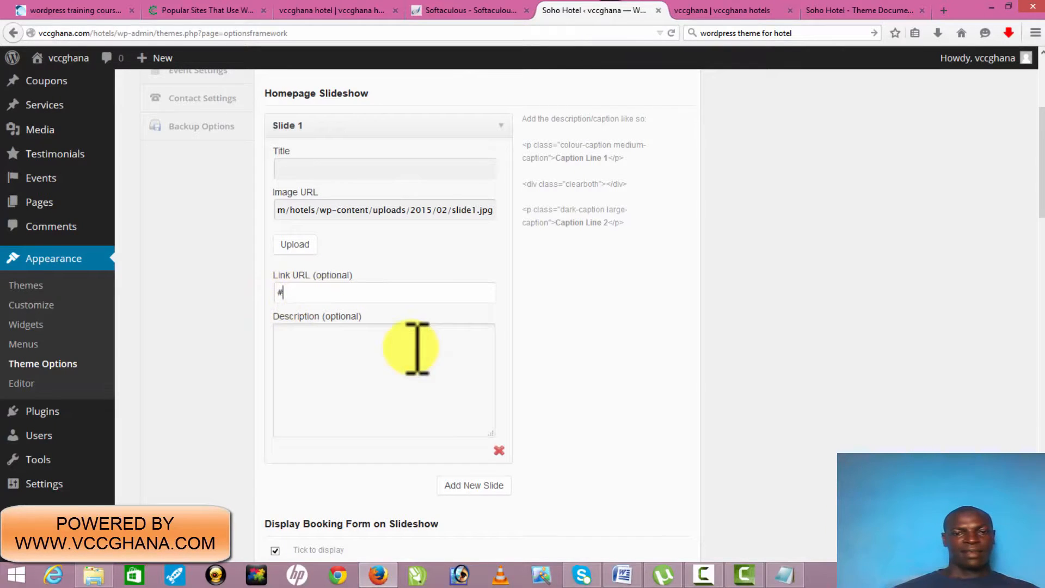
{"action": "left_click_drag", "start_coordinate": [1041, 158], "coordinate": [1040, 115]}
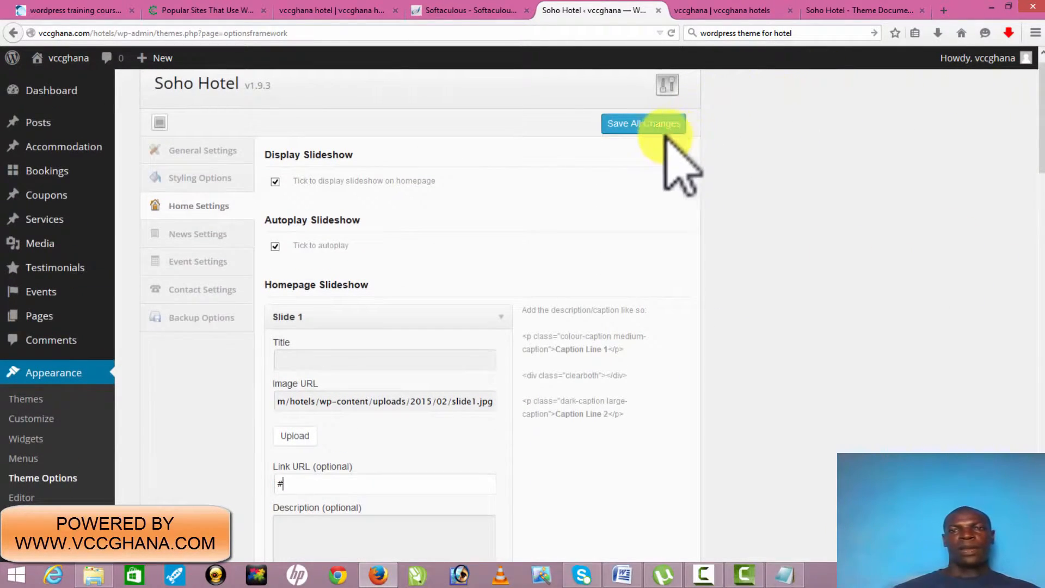
{"action": "left_click", "coordinate": [641, 124]}
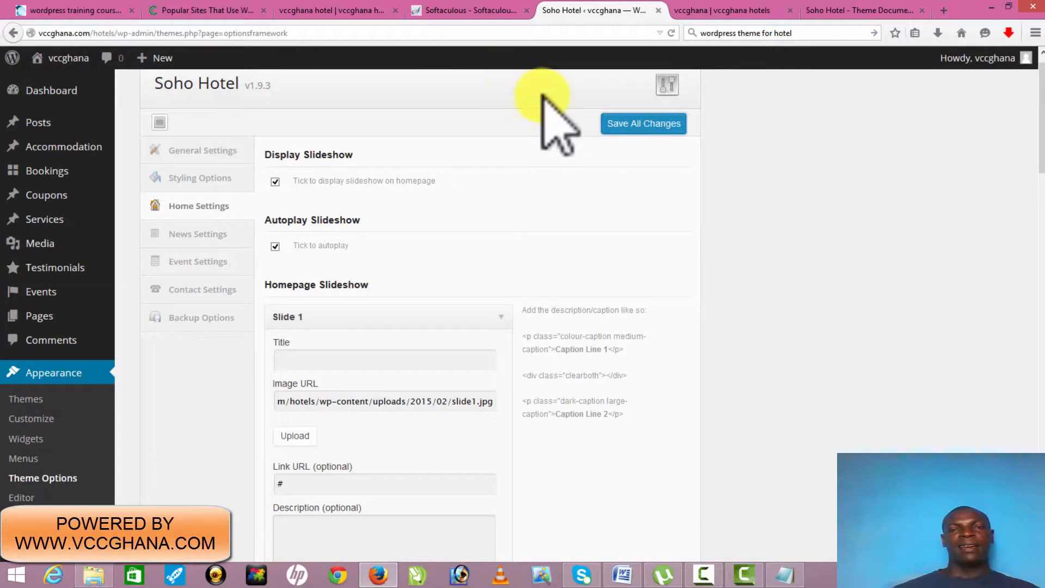
{"action": "left_click", "coordinate": [724, 10]}
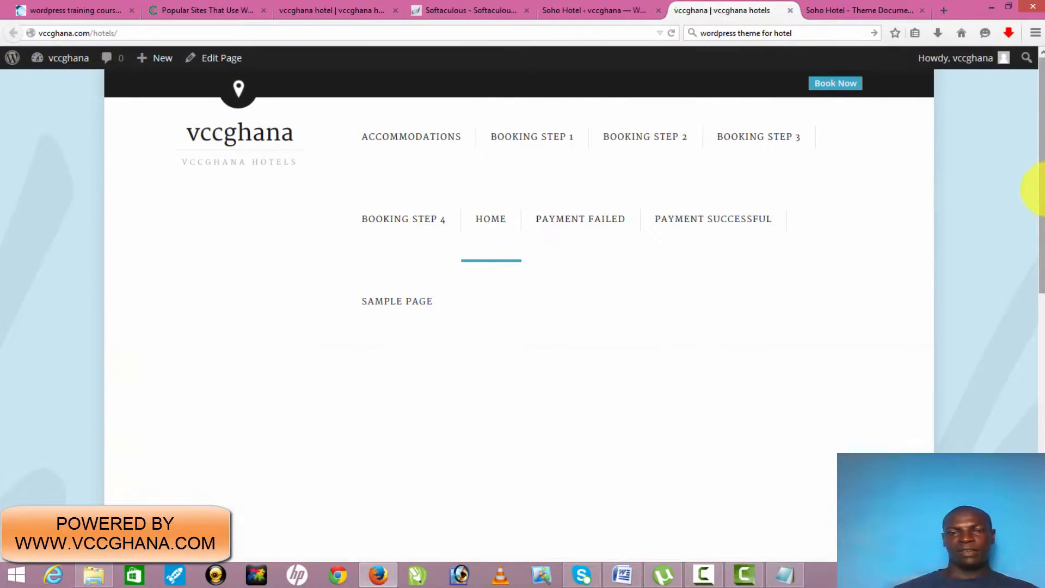
Confirm the slide1.jpg room photo appears in the front-page slideshow, then return to Slide 1's settings.
{"action": "mouse_move", "coordinate": [1038, 191]}
{"action": "left_mouse_down"}
{"action": "mouse_move", "coordinate": [1037, 384]}
{"action": "mouse_move", "coordinate": [1027, 174]}
{"action": "left_mouse_up"}
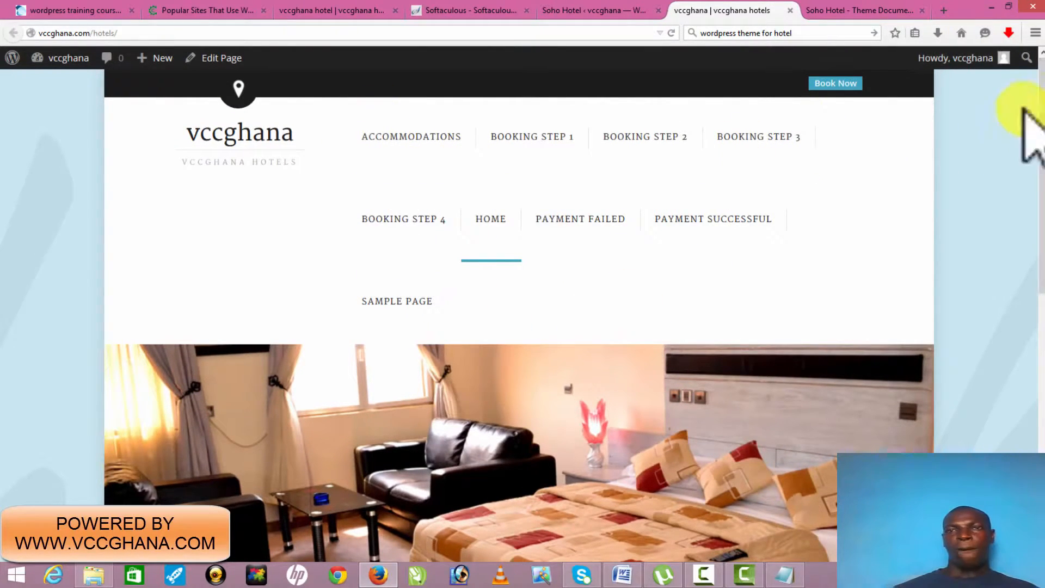
{"action": "left_click", "coordinate": [583, 9]}
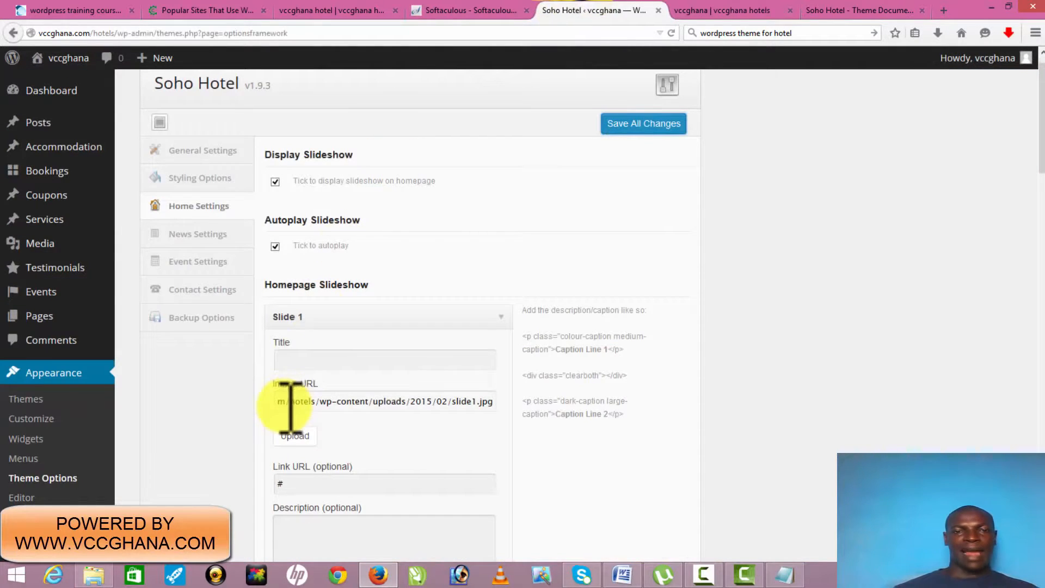
{"action": "left_click_drag", "start_coordinate": [1041, 131], "coordinate": [1034, 170]}
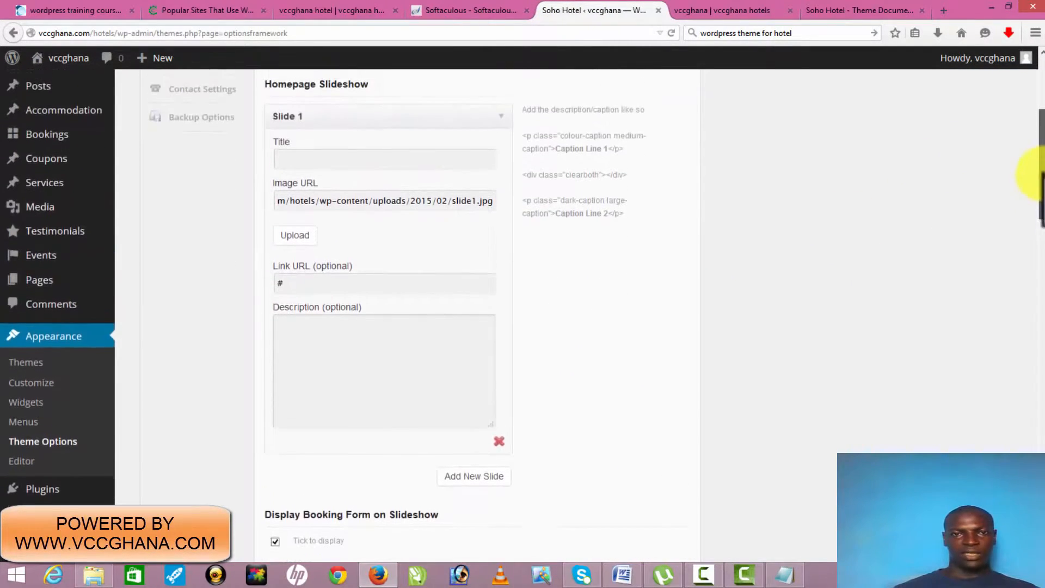
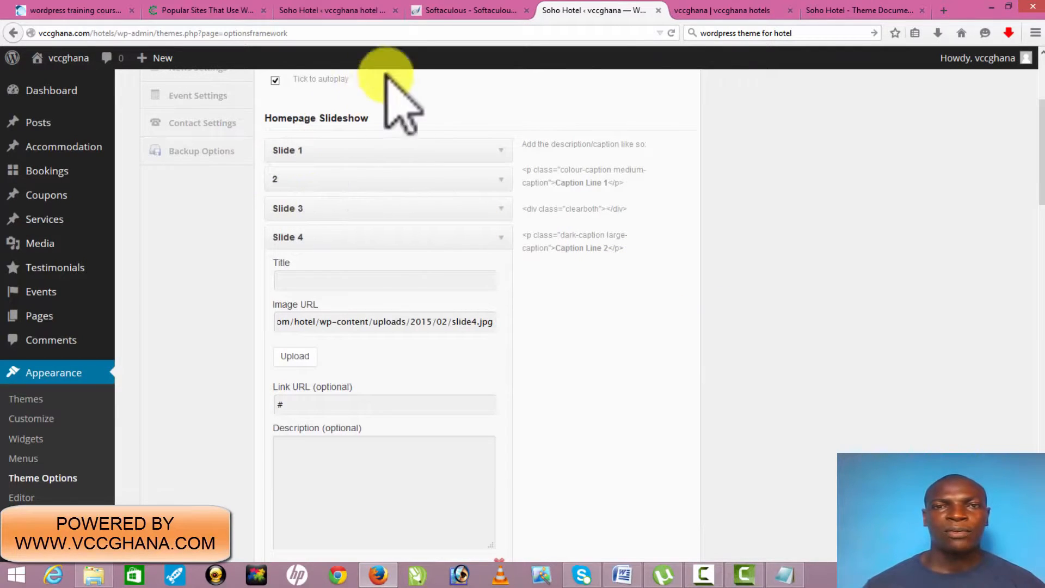
Preview the new hotels front page slideshow, then bring up the reference site's Theme Options.
{"action": "left_click", "coordinate": [724, 11]}
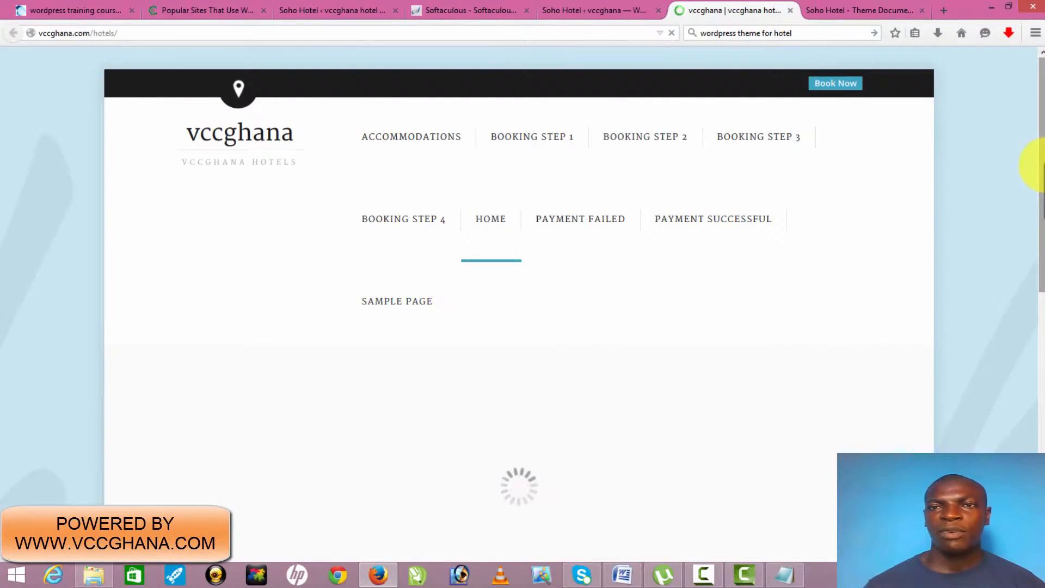
{"action": "left_click_drag", "start_coordinate": [1039, 166], "coordinate": [1037, 229]}
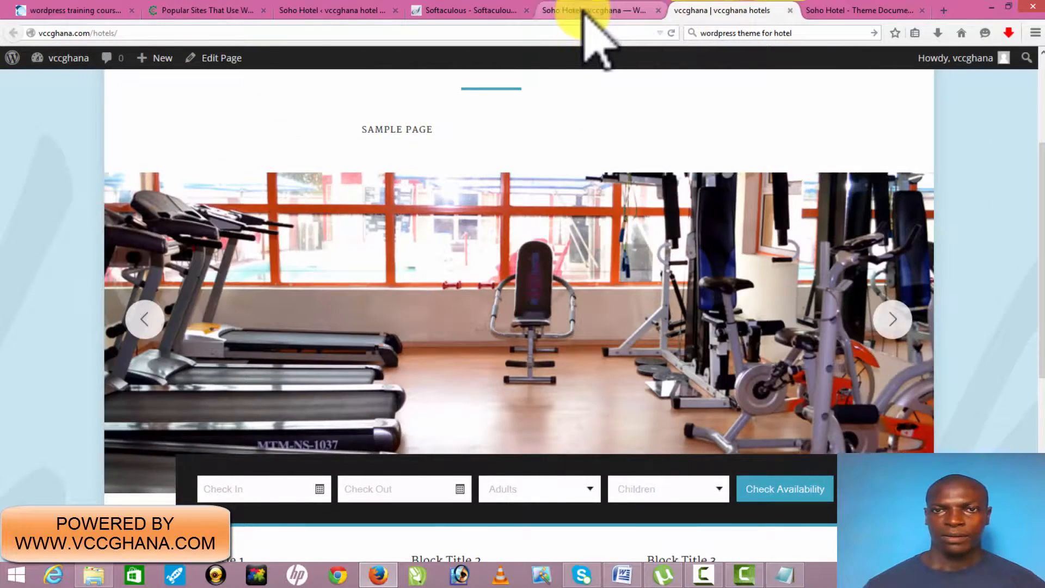
{"action": "left_click", "coordinate": [583, 9]}
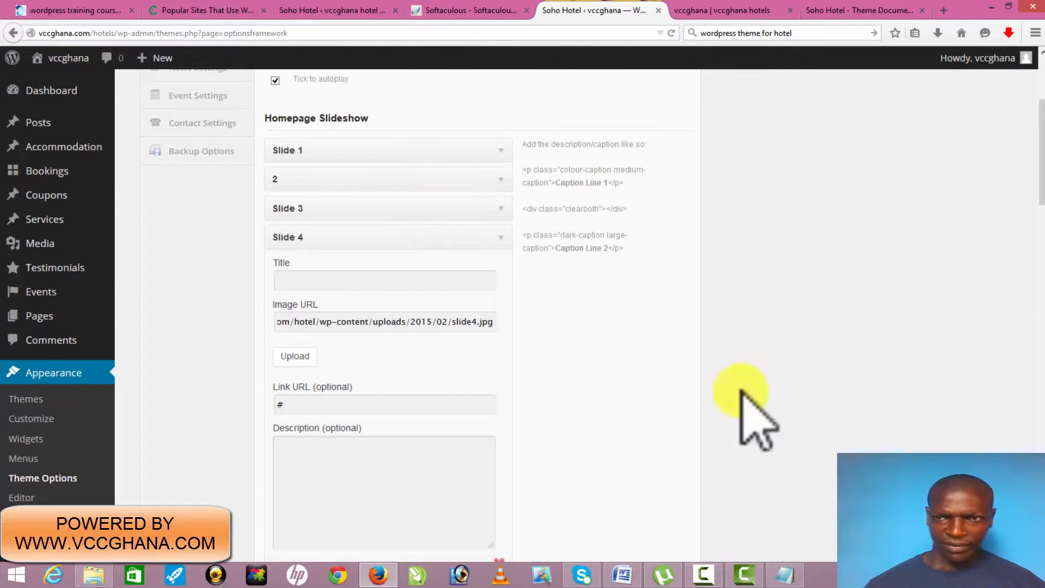
{"action": "left_click", "coordinate": [724, 9]}
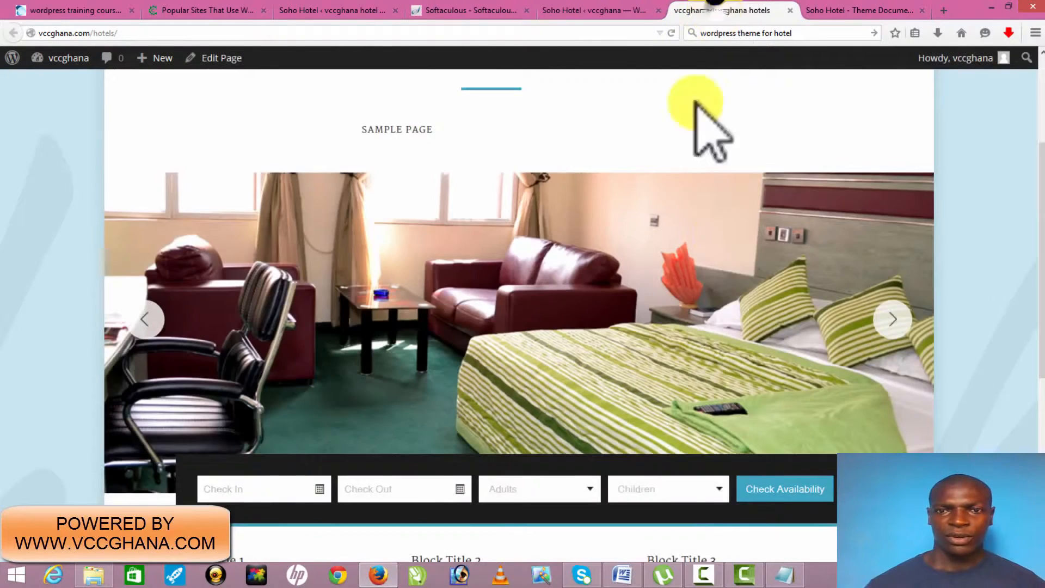
{"action": "scroll", "coordinate": [1039, 207], "scroll_direction": "down", "scroll_amount": 10}
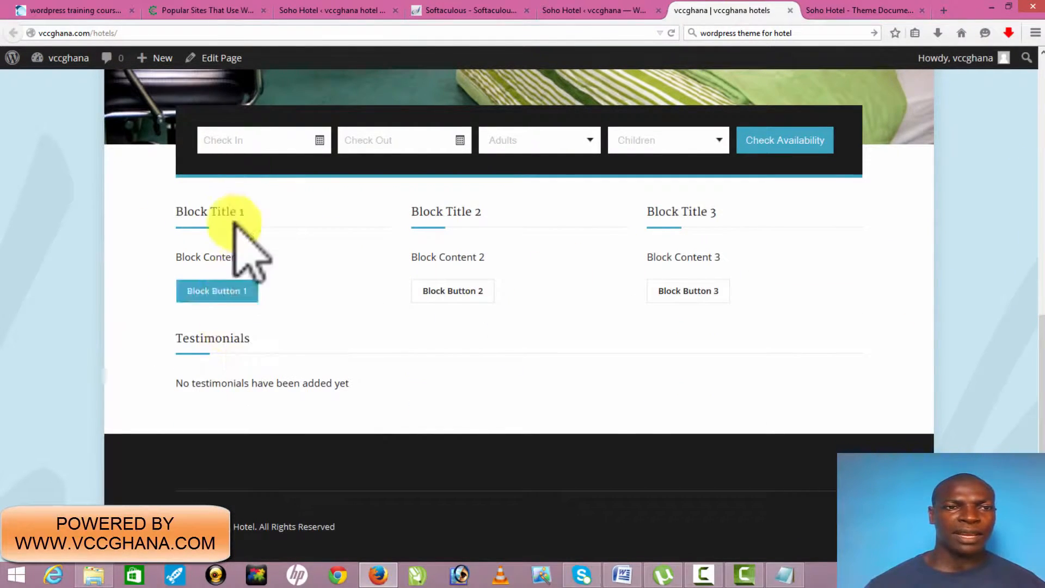
{"action": "left_click", "coordinate": [331, 10]}
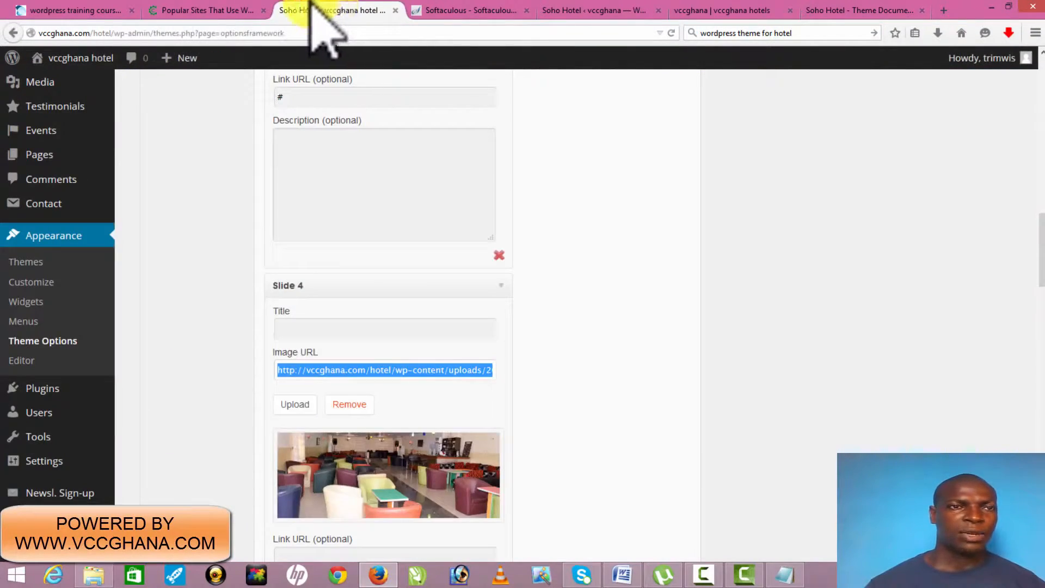
Open the reference hotel site in a new tab from the Visit Site link.
{"action": "mouse_move", "coordinate": [52, 81]}
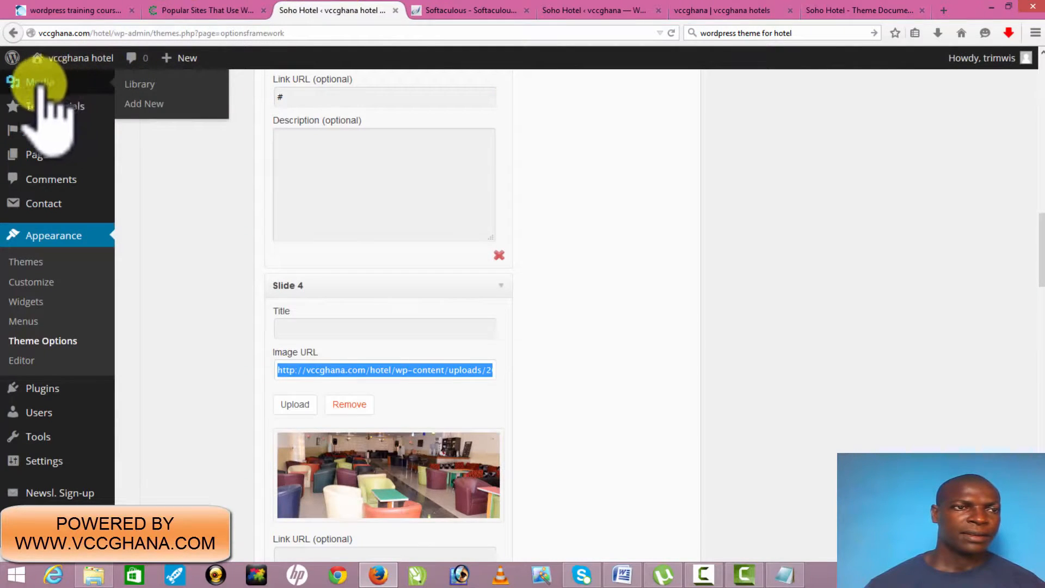
{"action": "mouse_move", "coordinate": [64, 58]}
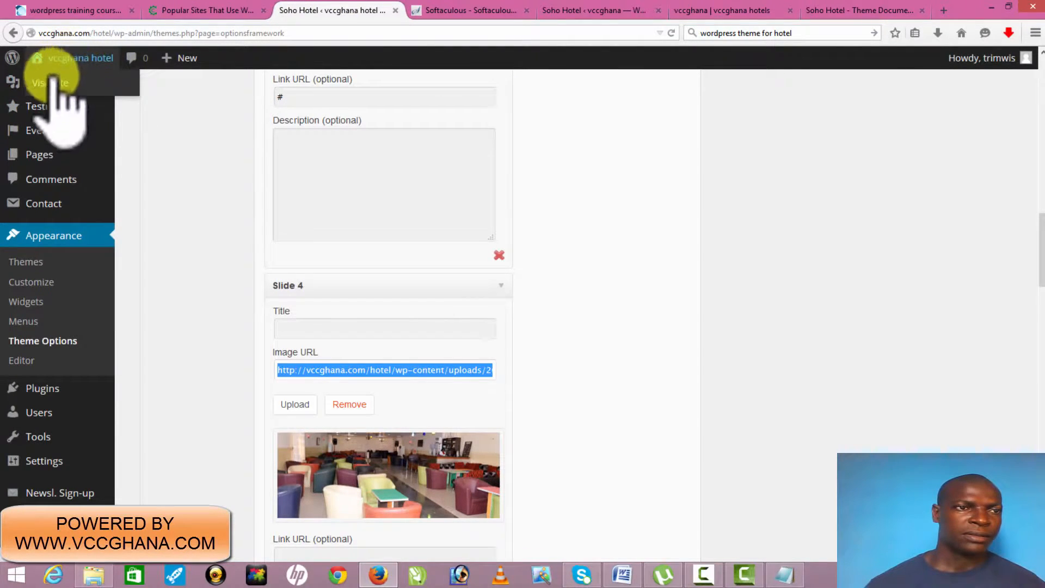
{"action": "right_click", "coordinate": [65, 82]}
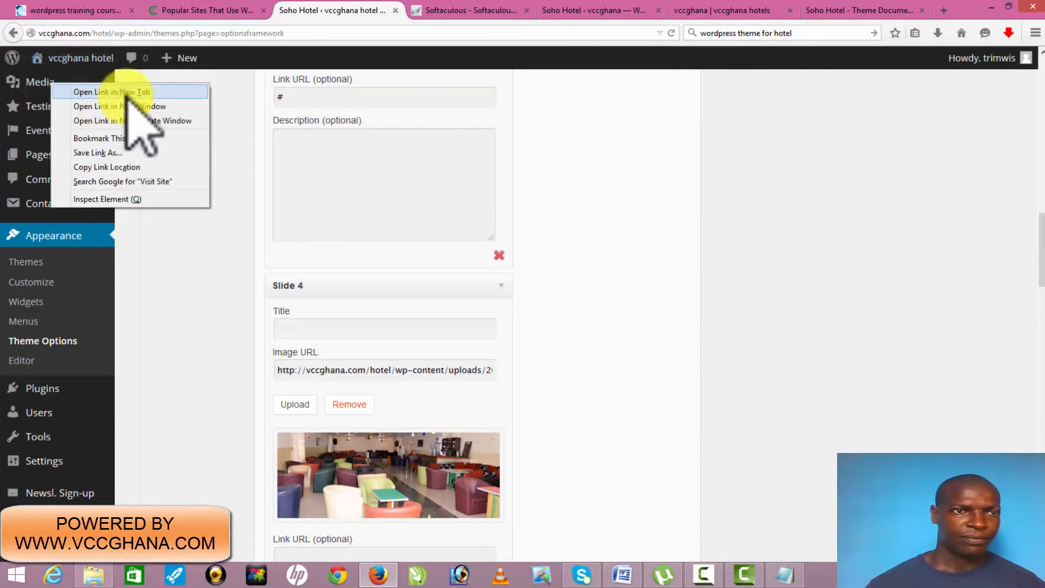
{"action": "left_click", "coordinate": [115, 93]}
Browse the reference front page, then return to the new site's slideshow settings.
{"action": "left_click", "coordinate": [412, 9]}
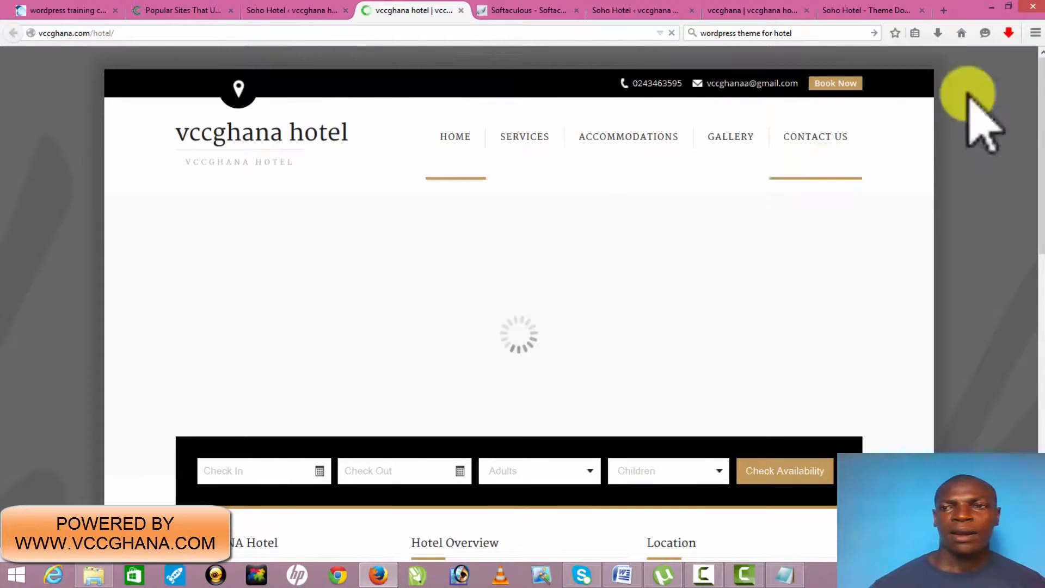
{"action": "left_click_drag", "start_coordinate": [1041, 92], "coordinate": [1041, 228]}
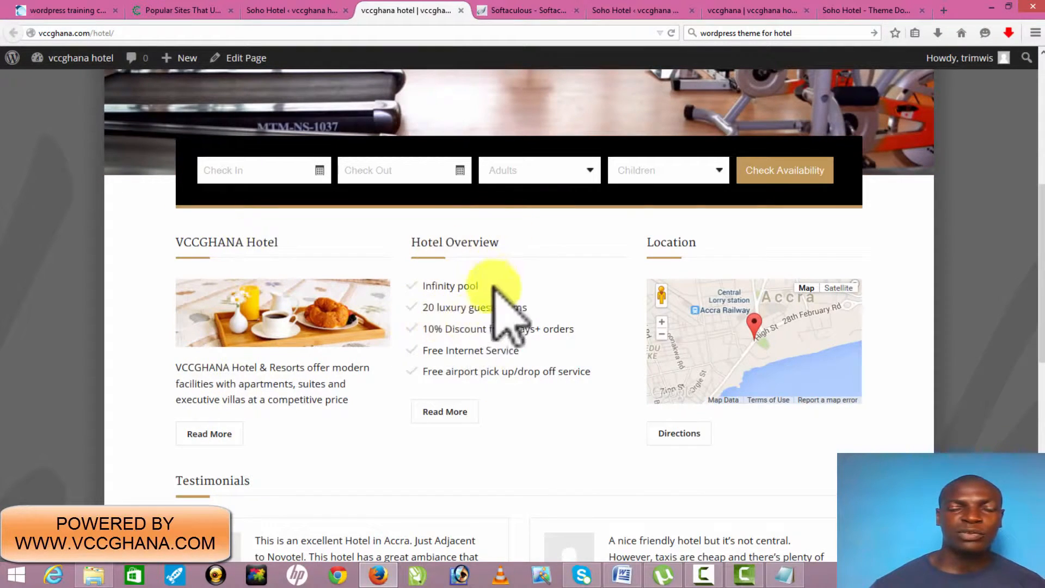
{"action": "left_click", "coordinate": [808, 291]}
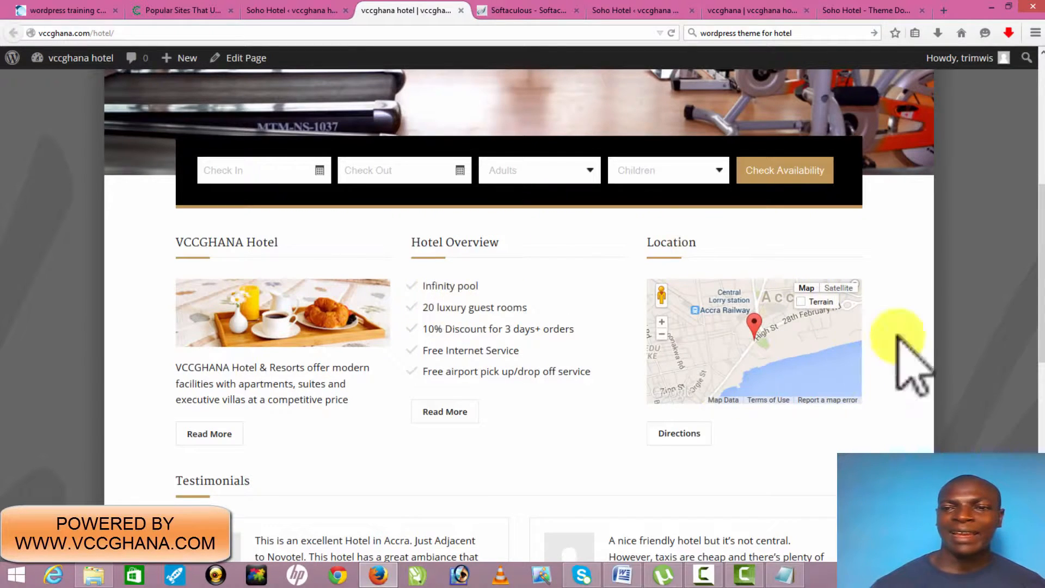
{"action": "left_click_drag", "start_coordinate": [1041, 235], "coordinate": [1037, 287]}
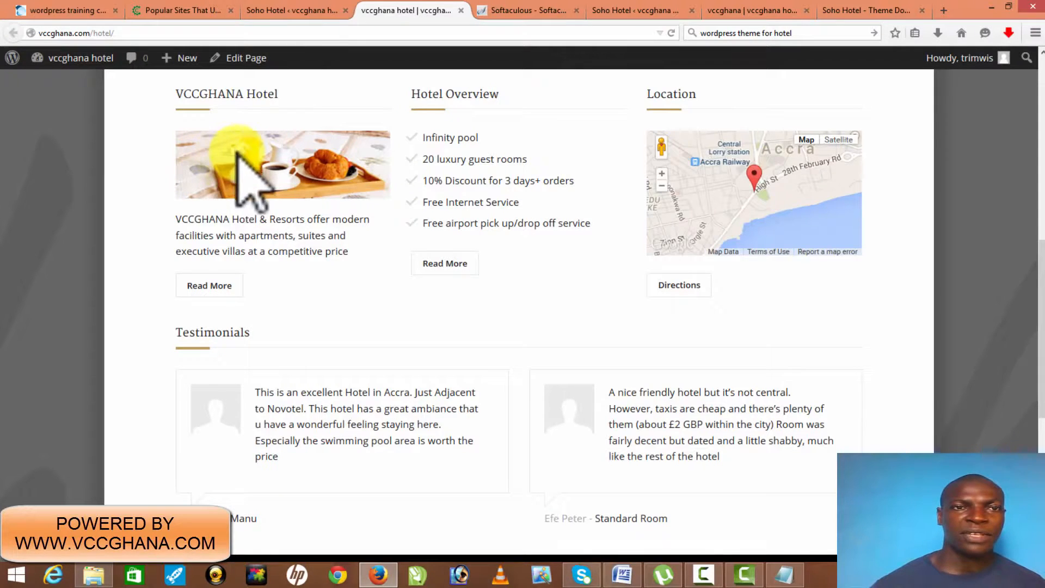
{"action": "left_click", "coordinate": [642, 10]}
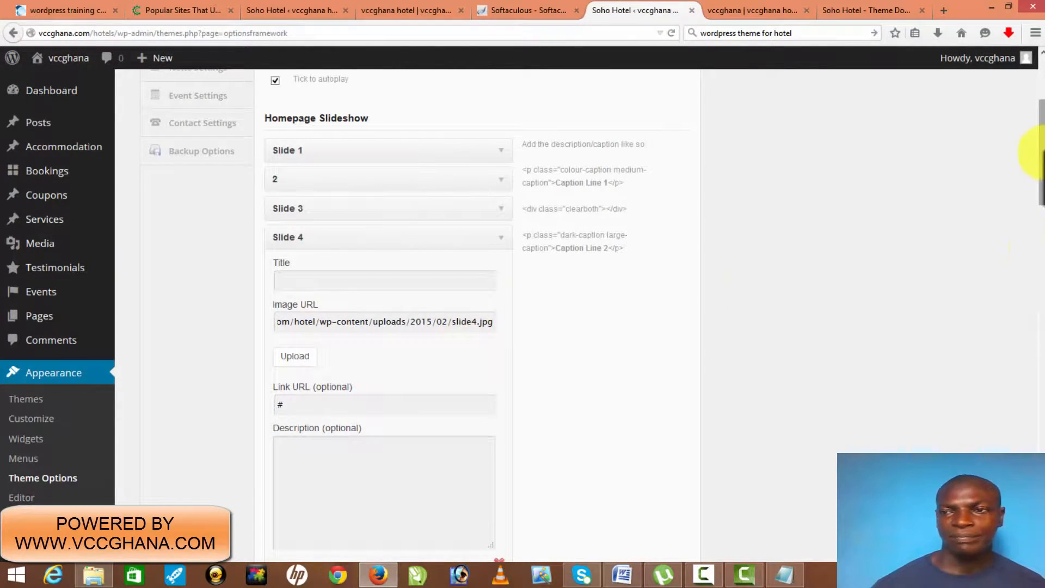
Collapse the Slide 4 settings and place the caret in the Block Title 1 field.
{"action": "mouse_move", "coordinate": [1040, 144]}
{"action": "left_mouse_down"}
{"action": "mouse_move", "coordinate": [1037, 227]}
{"action": "mouse_move", "coordinate": [1037, 158]}
{"action": "left_mouse_up"}
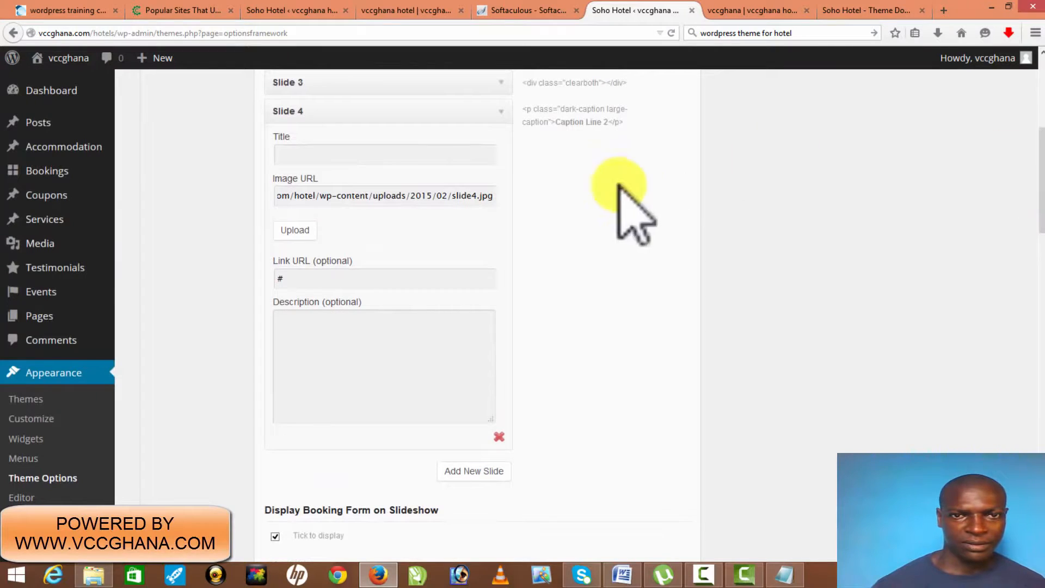
{"action": "left_click", "coordinate": [499, 112]}
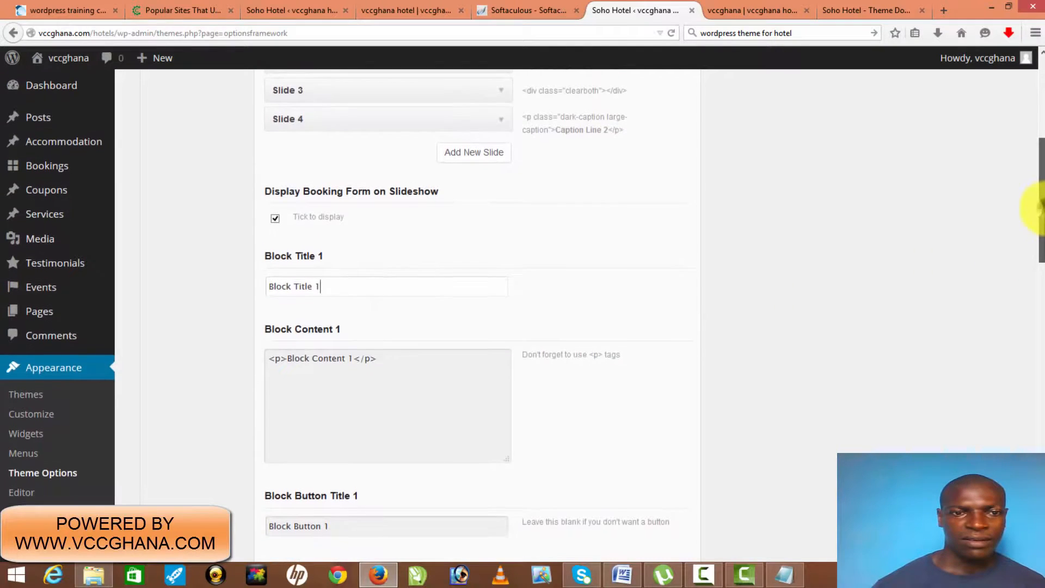
{"action": "scroll", "coordinate": [958, 206], "scroll_direction": "down", "scroll_amount": 1}
{"action": "left_click", "coordinate": [329, 262]}
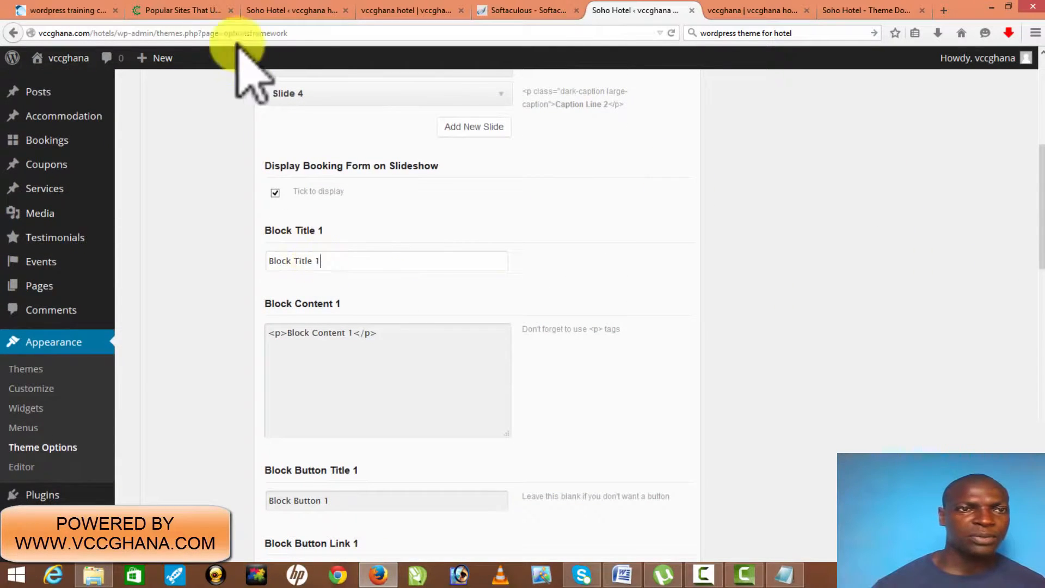
Copy the 'VCCGHANA Hotel' heading from the reference front page into Block Title 1.
{"action": "left_click", "coordinate": [287, 7]}
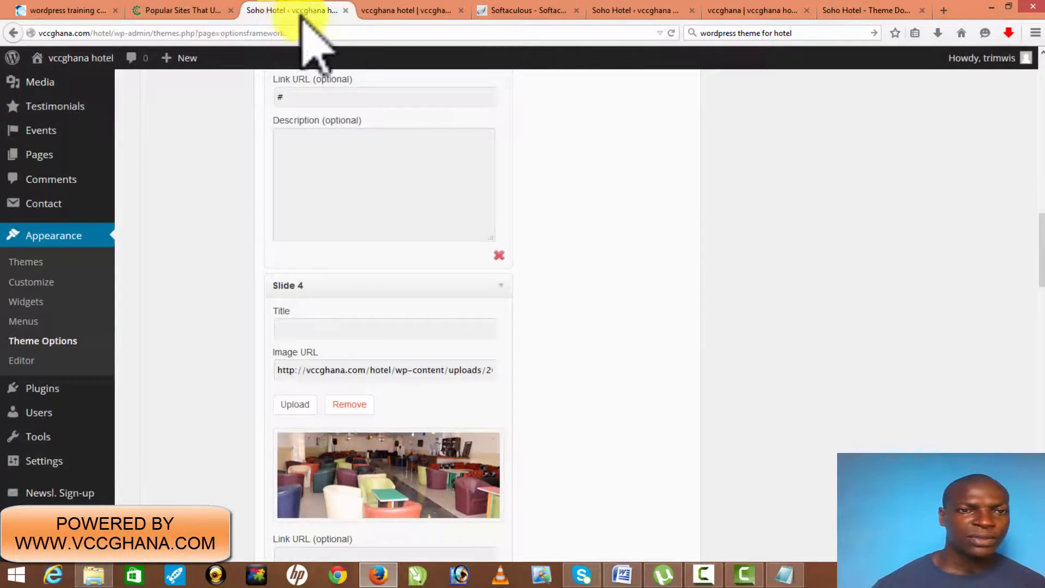
{"action": "left_click", "coordinate": [427, 10]}
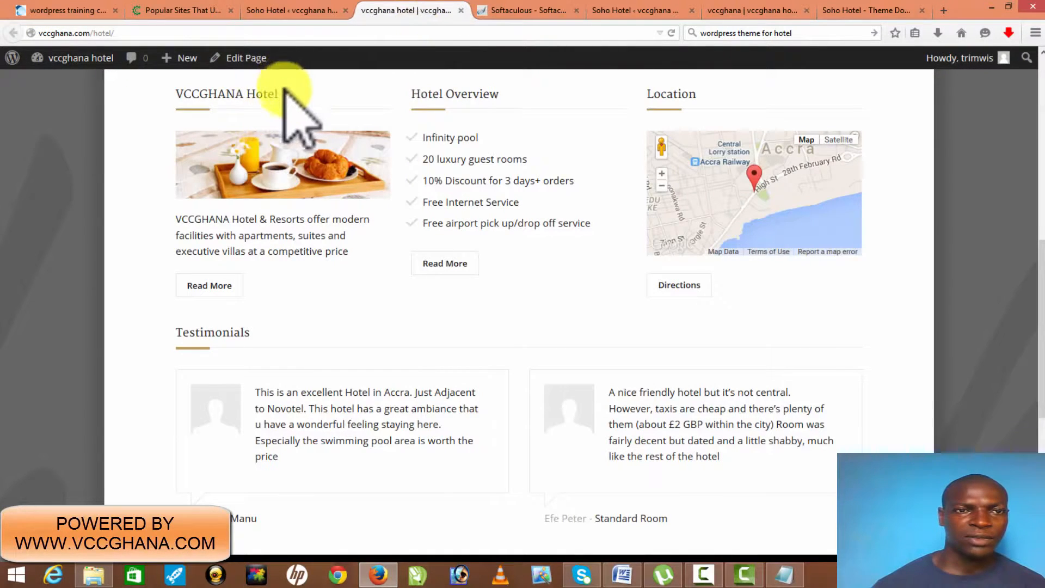
{"action": "left_click_drag", "start_coordinate": [284, 89], "coordinate": [164, 93]}
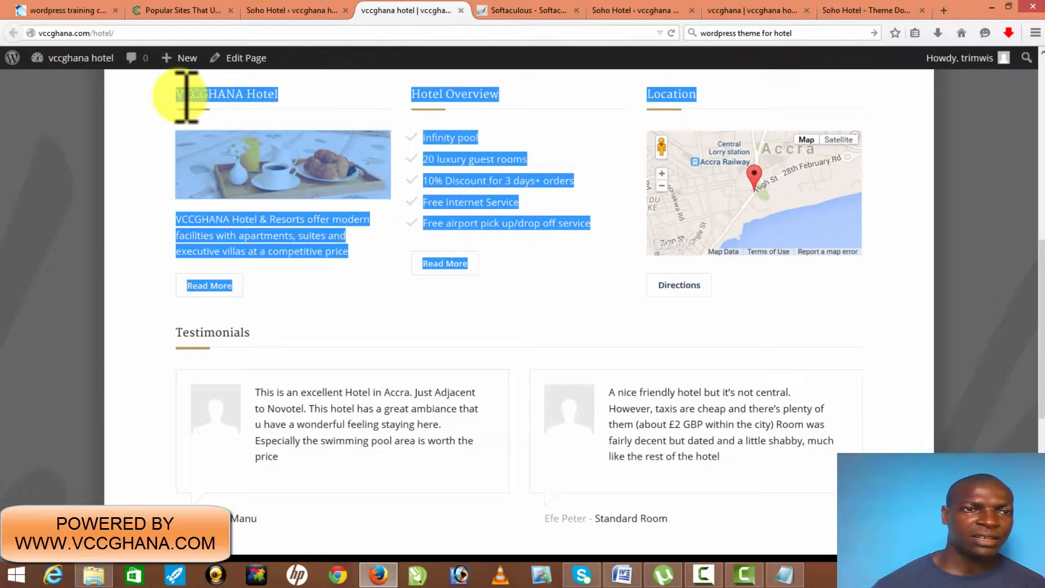
{"action": "left_click", "coordinate": [295, 93]}
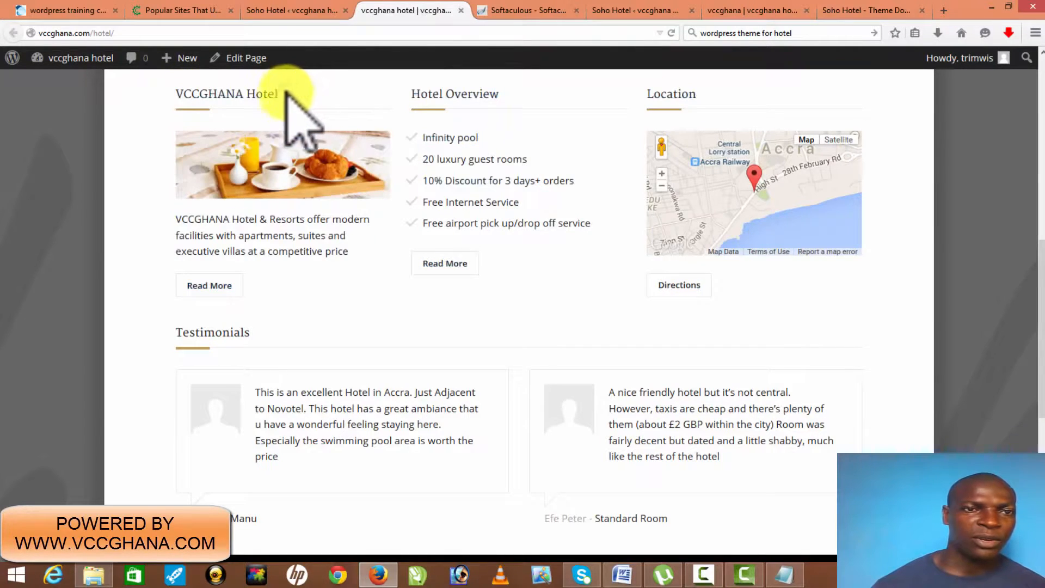
{"action": "left_click_drag", "start_coordinate": [251, 93], "coordinate": [195, 94]}
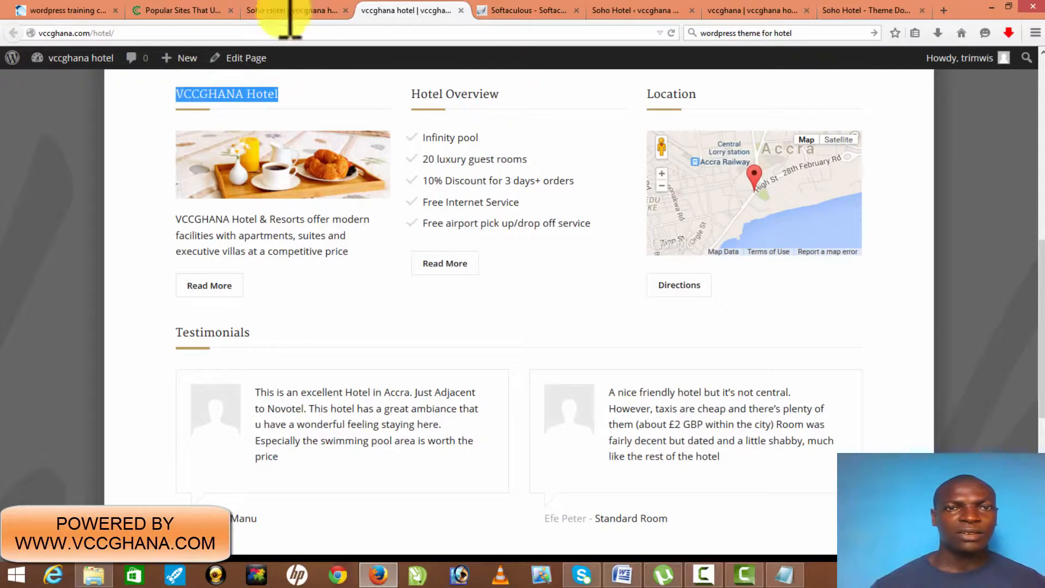
{"action": "left_click", "coordinate": [514, 11]}
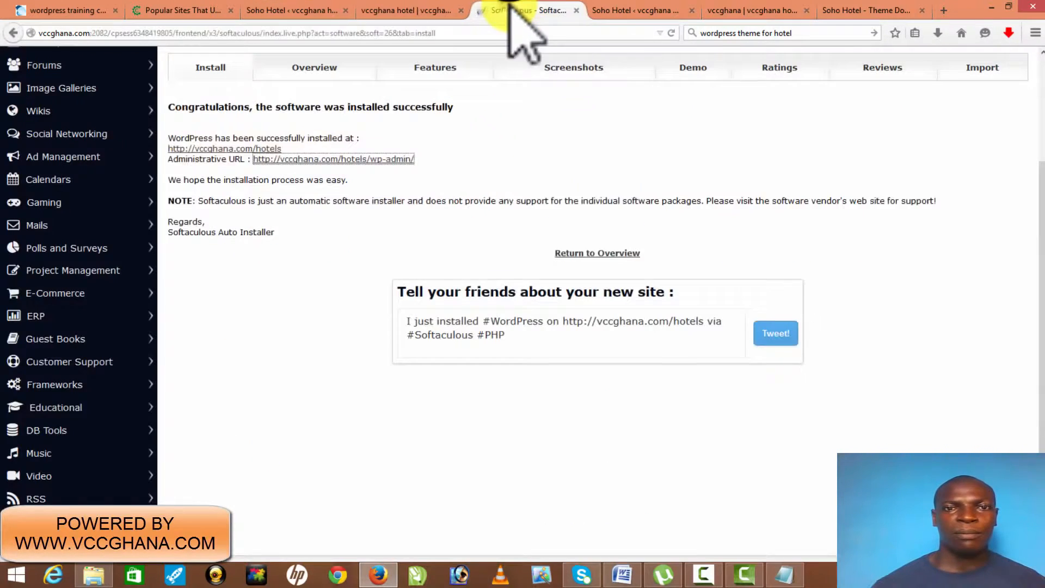
{"action": "left_click", "coordinate": [620, 12]}
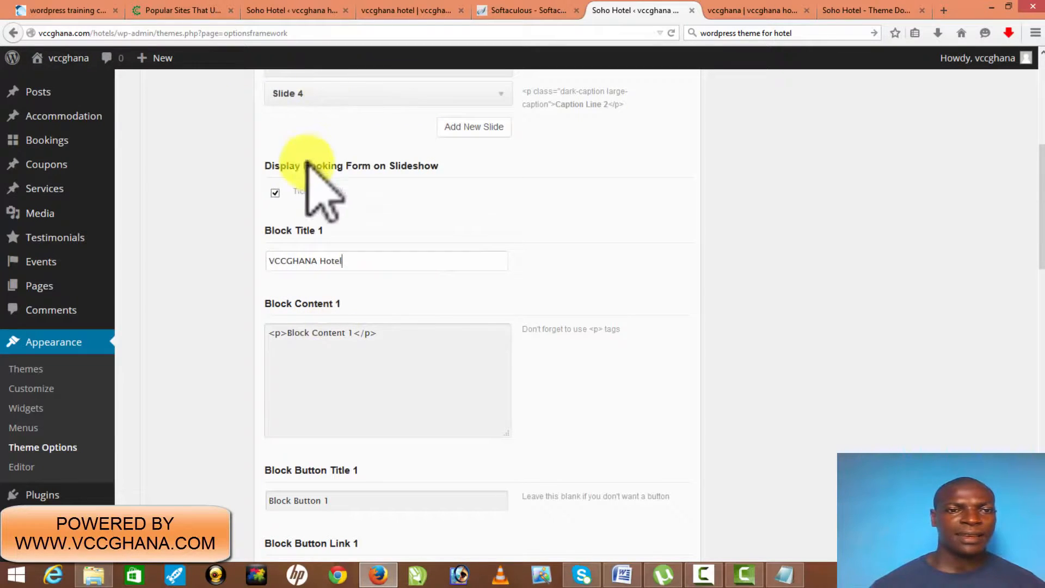
{"action": "left_click", "coordinate": [280, 10]}
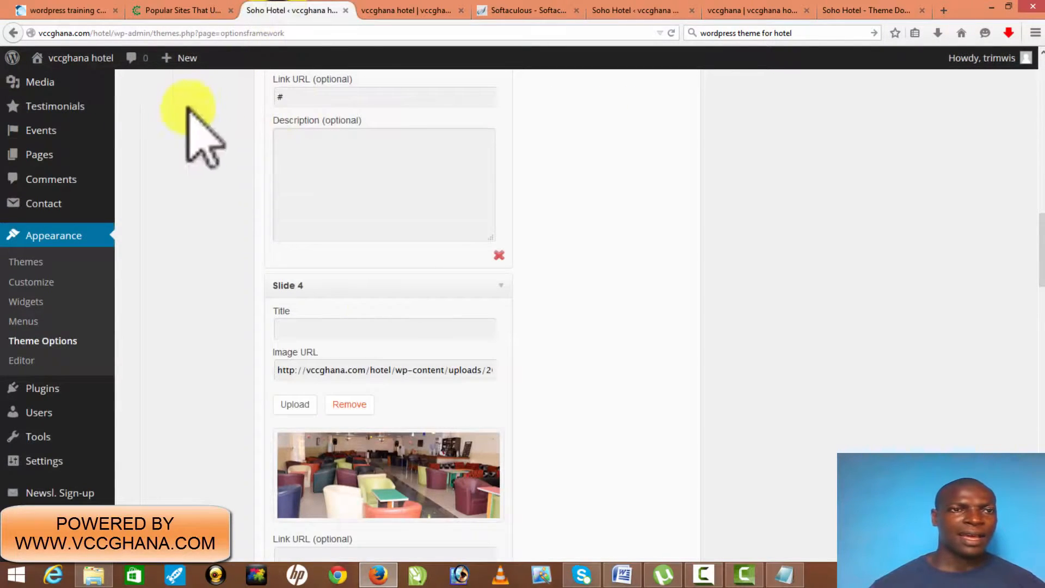
Copy the hotel description paragraph from the reference hotel's front page.
{"action": "left_click", "coordinate": [385, 11]}
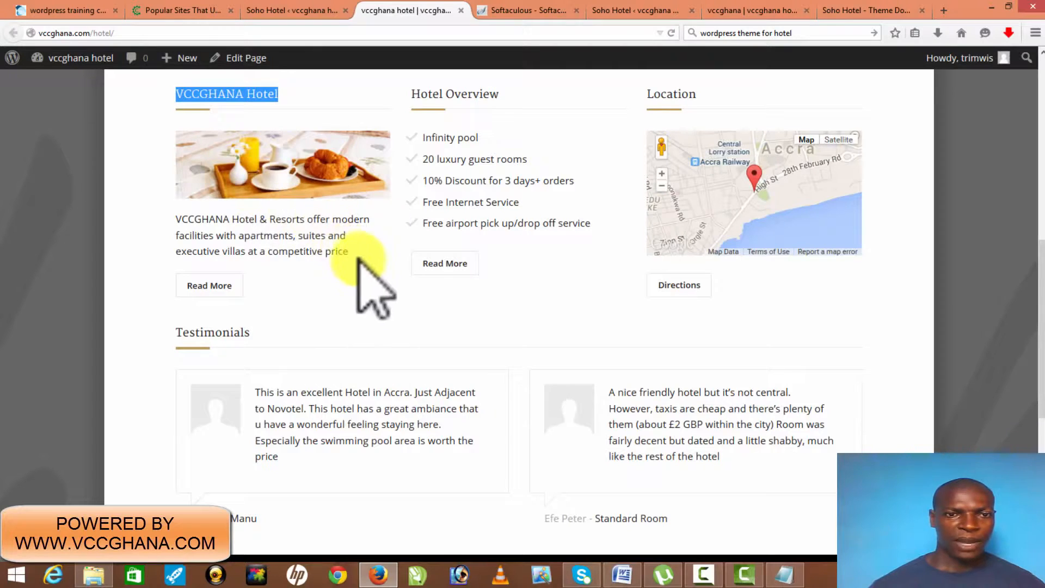
{"action": "left_click_drag", "start_coordinate": [343, 250], "coordinate": [185, 218]}
{"action": "left_click", "coordinate": [373, 238]}
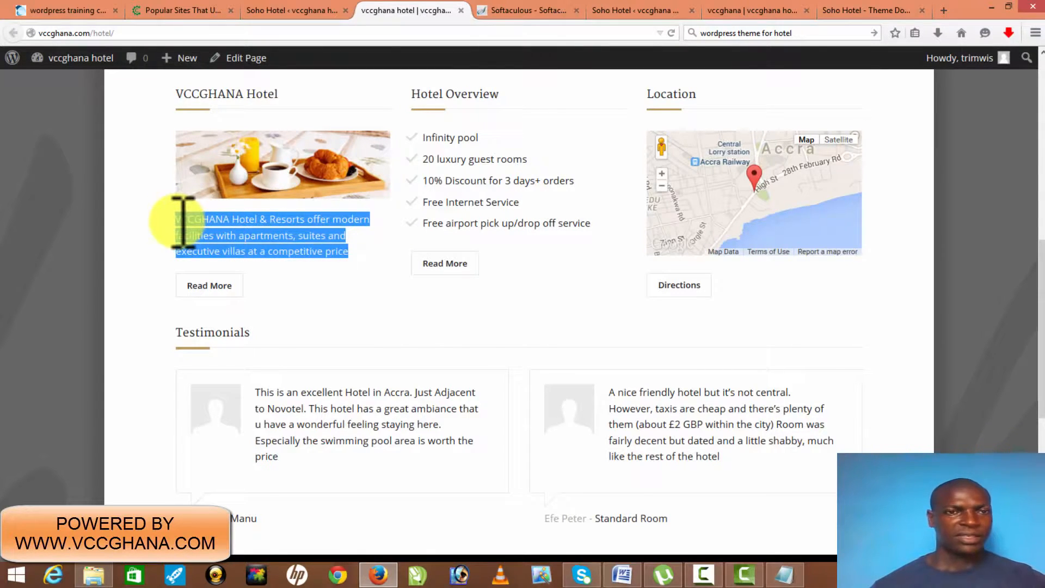
{"action": "left_click", "coordinate": [531, 10]}
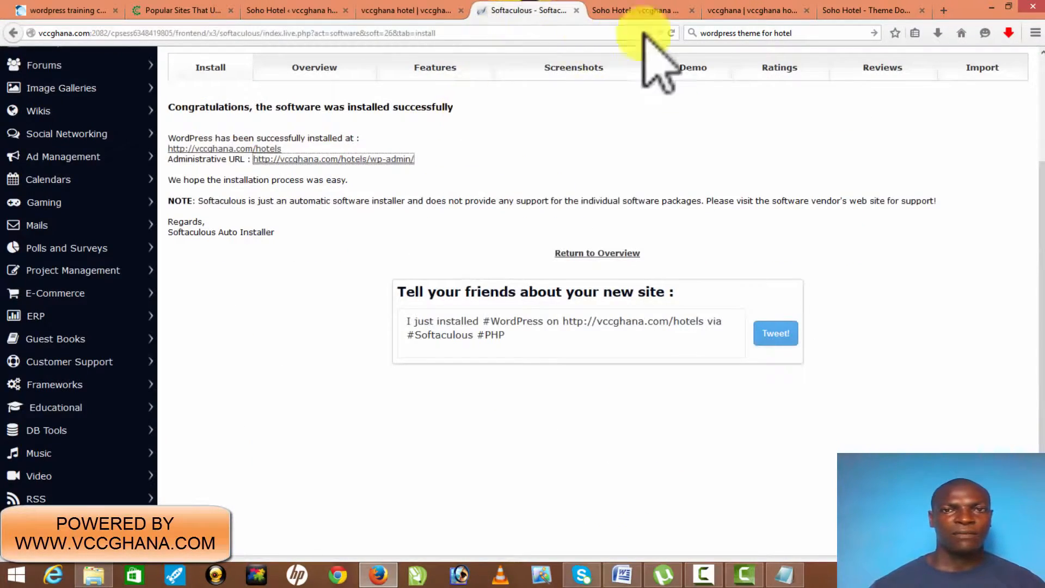
Paste the VCCGHANA Hotel & Resorts description into the new site's Block Content 1.
{"action": "left_click", "coordinate": [651, 12]}
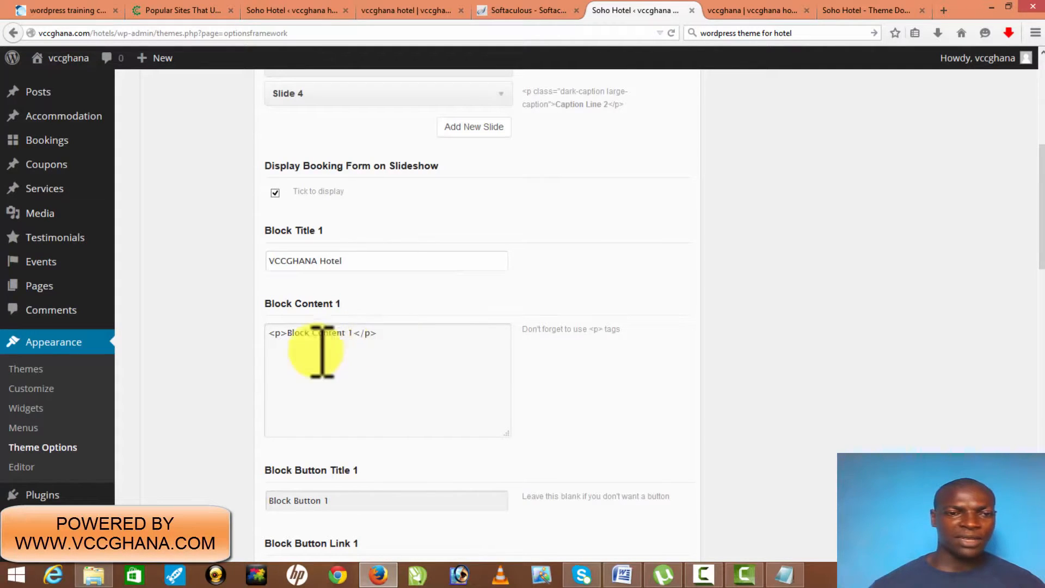
{"action": "left_click", "coordinate": [359, 333]}
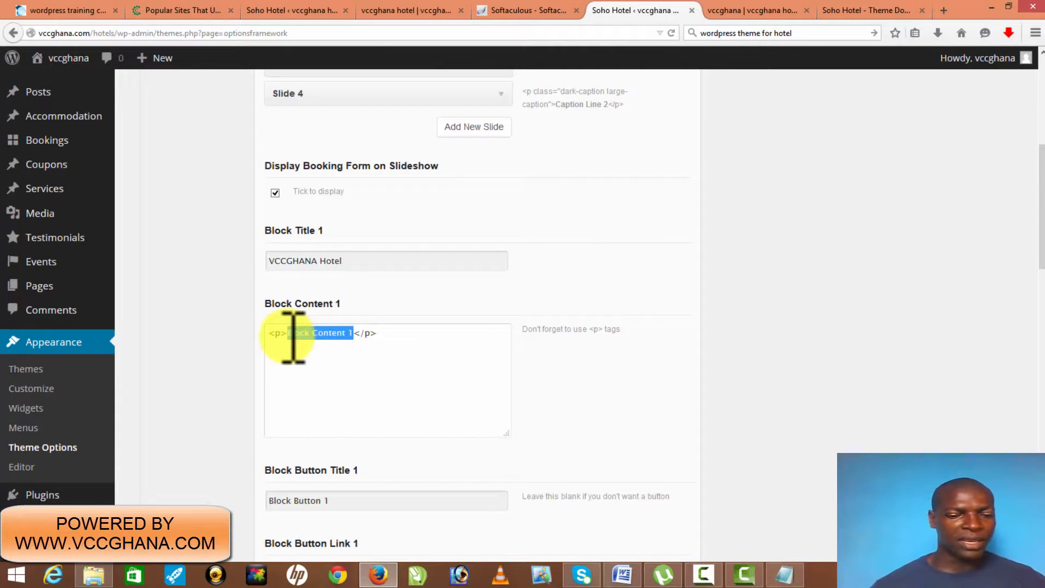
{"action": "type", "text": "VCCGHANA Hotel & Resorts offer modern facilities with apartments, suites and executive villas at a competitive price"}
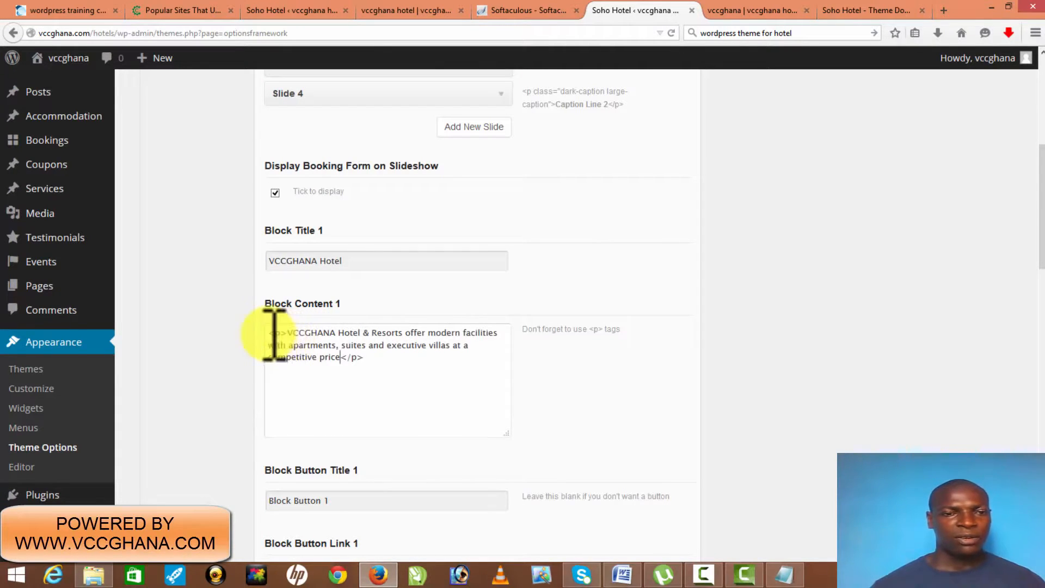
{"action": "key", "text": "Return"}
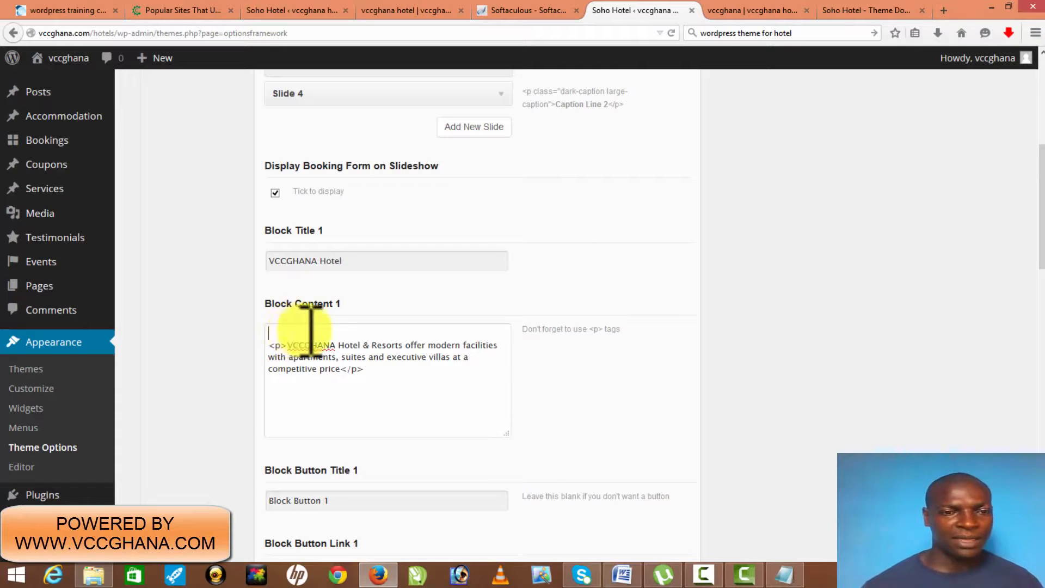
{"action": "left_click", "coordinate": [278, 10]}
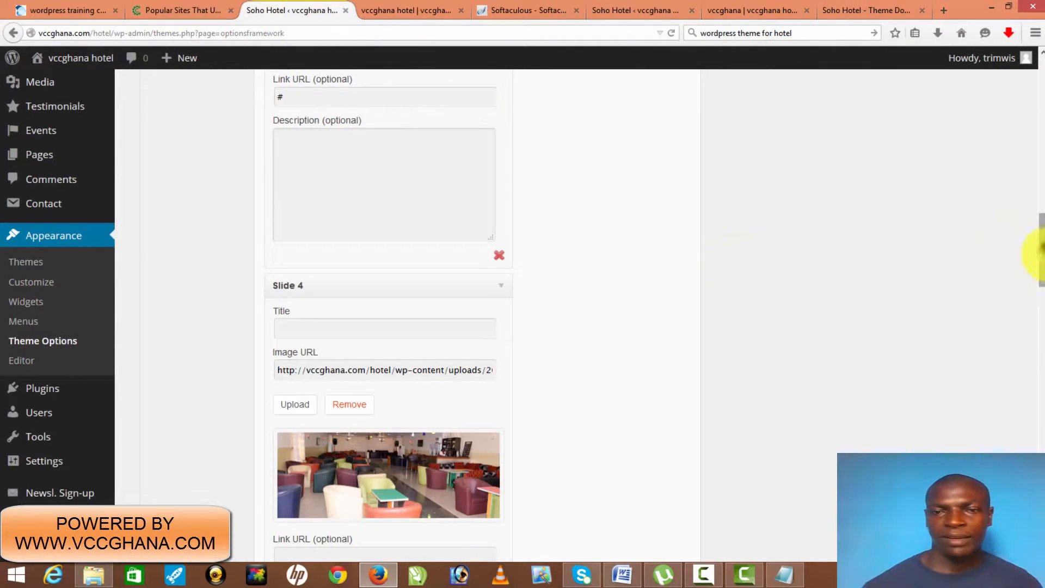
Copy the demo <img> tag from the reference Block Content 1 and paste it above the description.
{"action": "left_click_drag", "start_coordinate": [1040, 253], "coordinate": [1039, 351]}
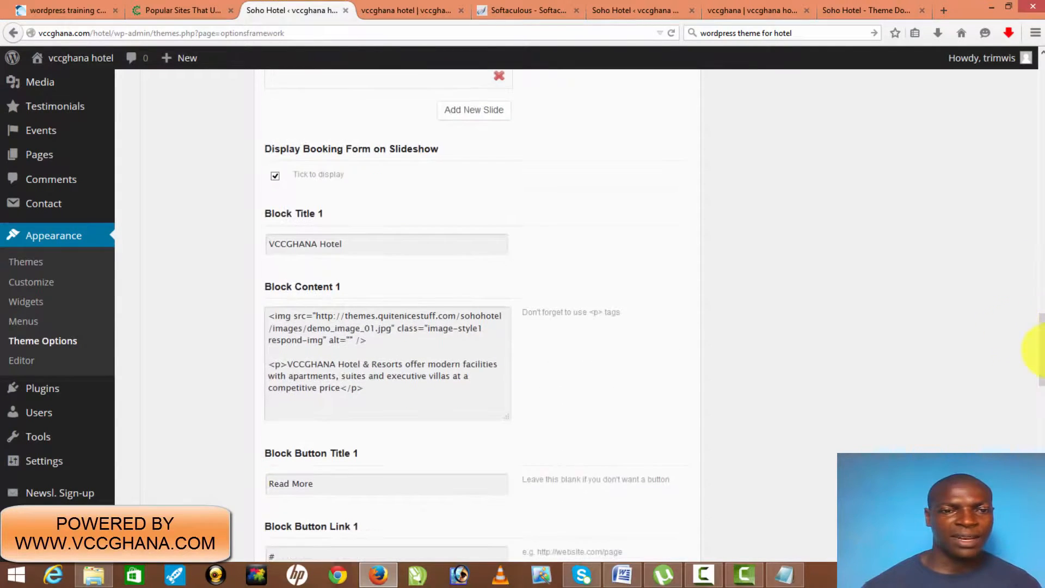
{"action": "left_click", "coordinate": [308, 338]}
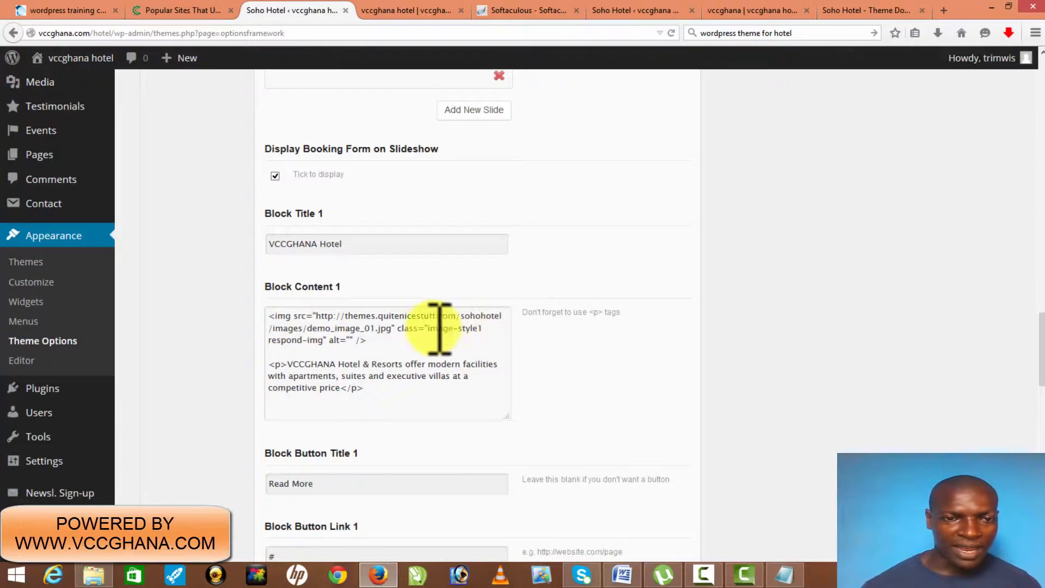
{"action": "left_click_drag", "start_coordinate": [346, 333], "coordinate": [273, 315]}
{"action": "key", "text": "ctrl+c"}
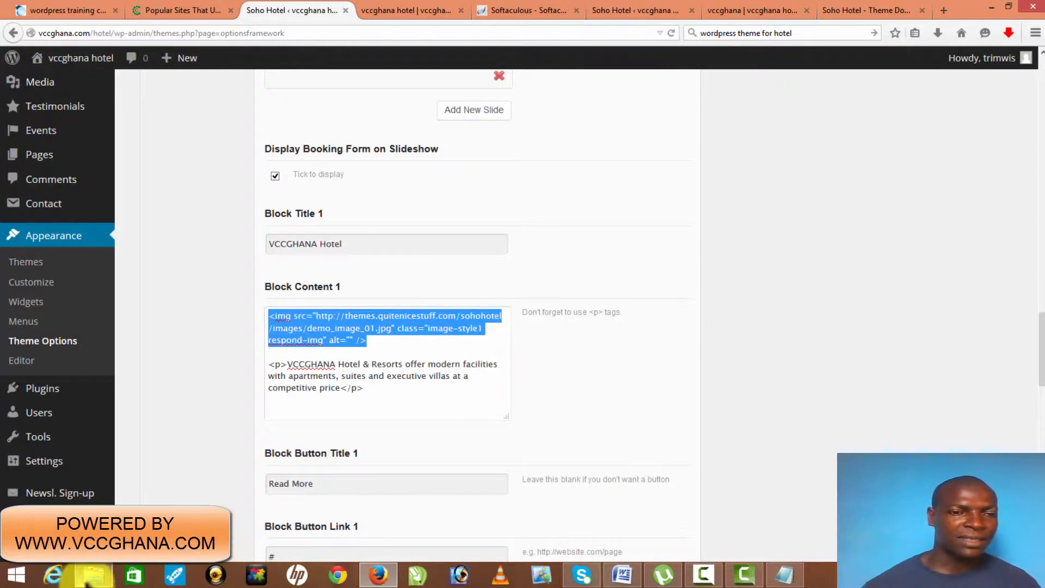
{"action": "left_click", "coordinate": [407, 8]}
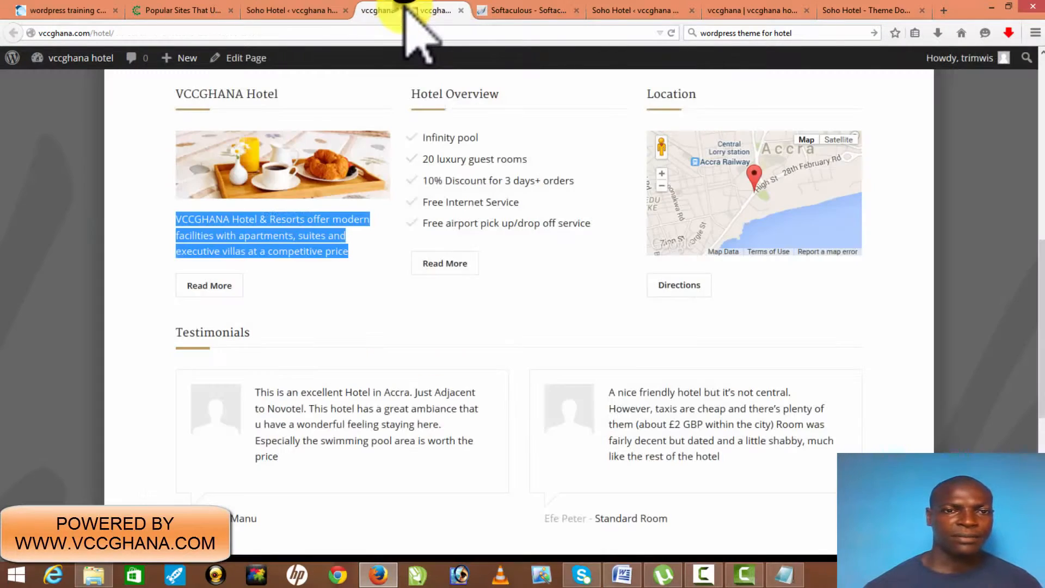
{"action": "left_click", "coordinate": [604, 10]}
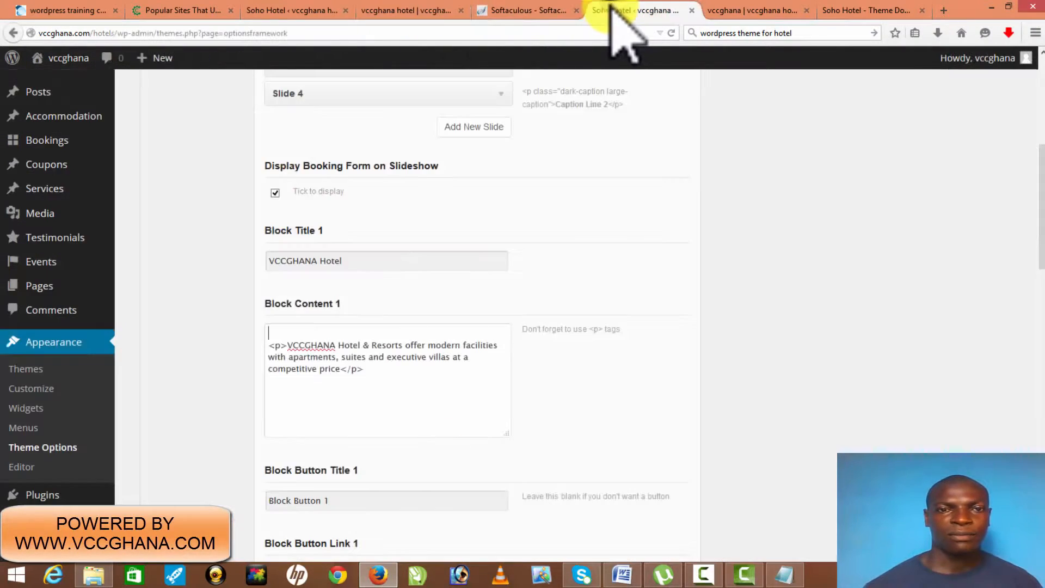
{"action": "left_click", "coordinate": [310, 333]}
{"action": "key", "text": "ctrl+v"}
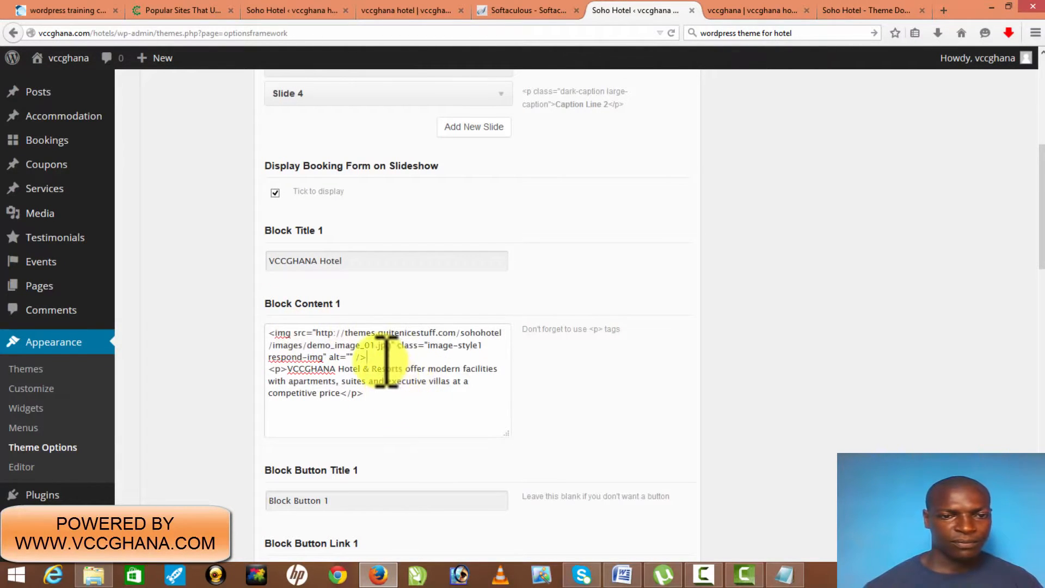
{"action": "key", "text": "Return"}
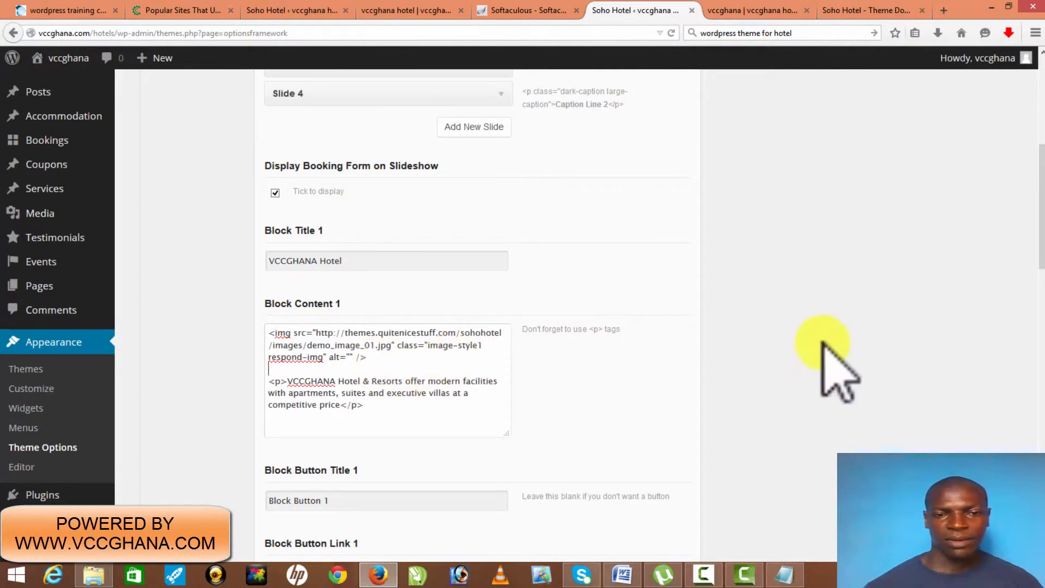
Change Block Button Title 1 from 'Block Button 1' to 'Read More'.
{"action": "left_click_drag", "start_coordinate": [1040, 215], "coordinate": [1039, 259]}
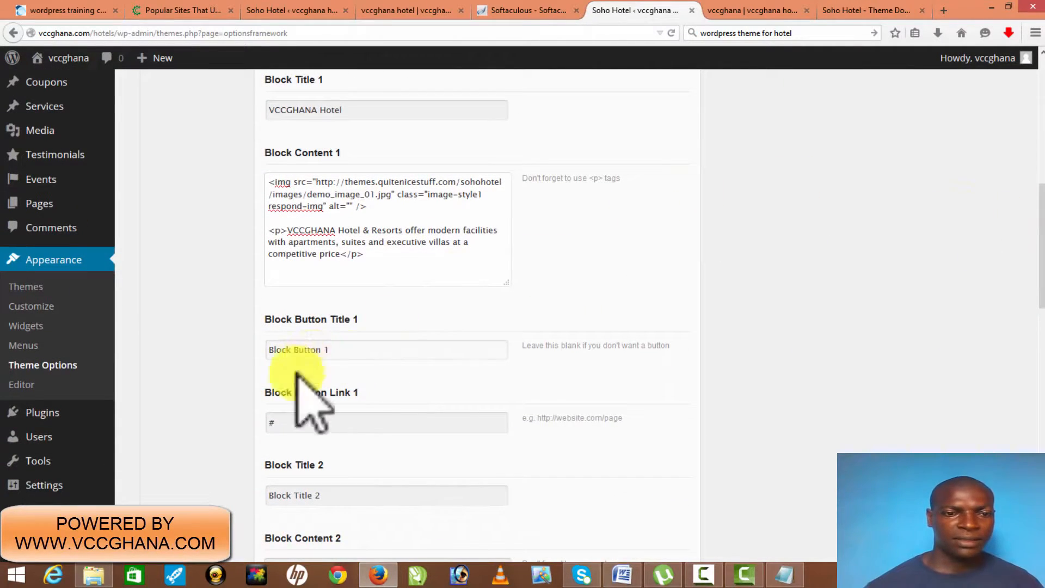
{"action": "left_click_drag", "start_coordinate": [349, 349], "coordinate": [261, 350]}
{"action": "left_click", "coordinate": [280, 12]}
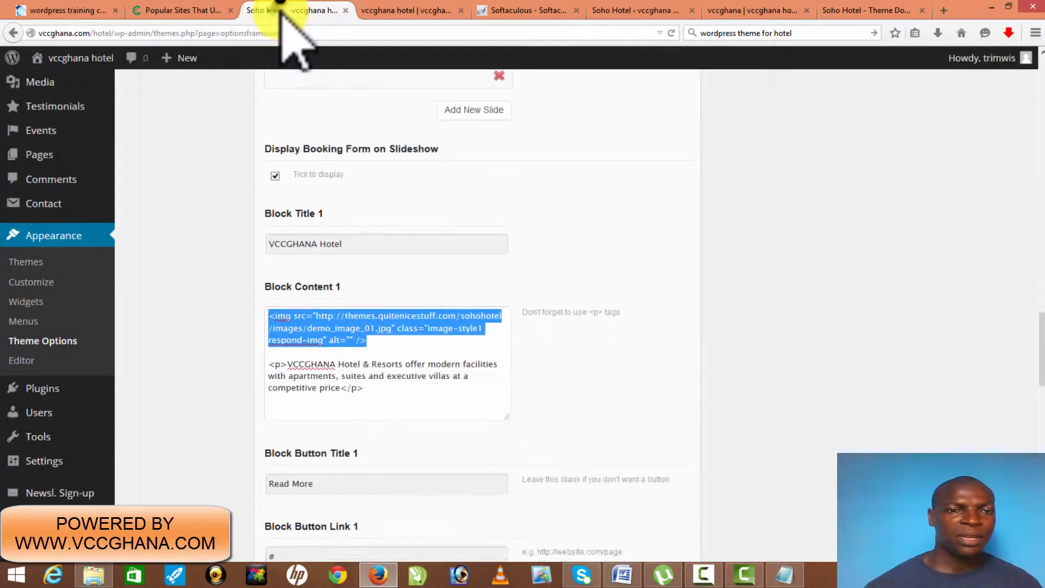
{"action": "left_click", "coordinate": [433, 10]}
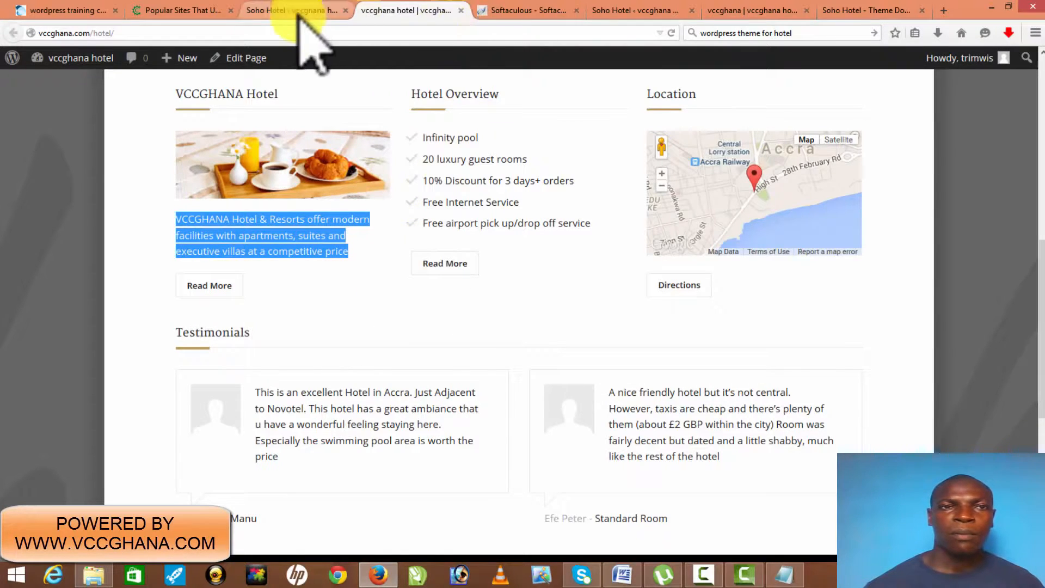
{"action": "left_click", "coordinate": [612, 10]}
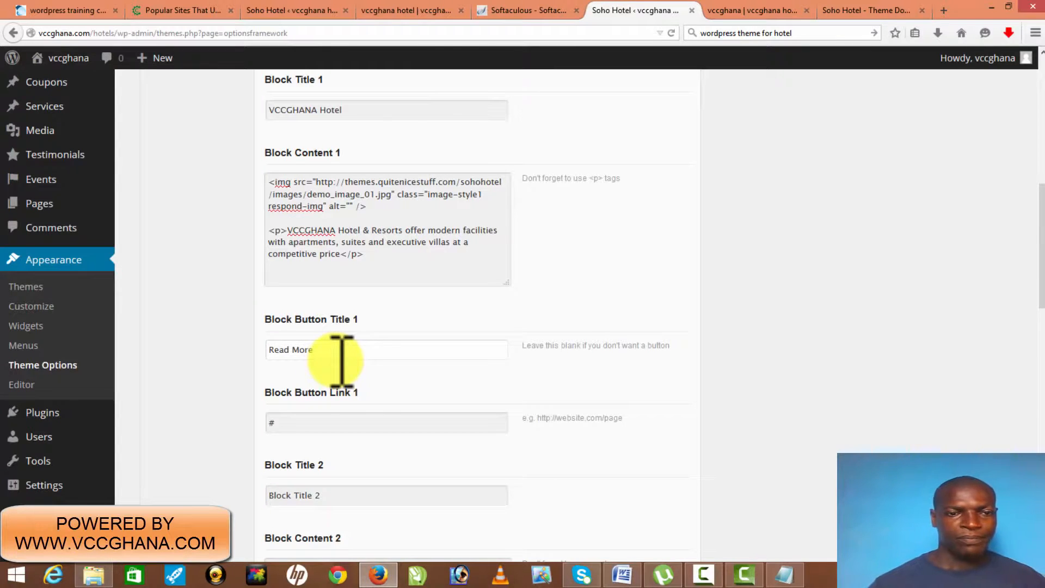
Set Block Button Link 1 to '#' and save all theme option changes.
{"action": "left_click", "coordinate": [287, 424]}
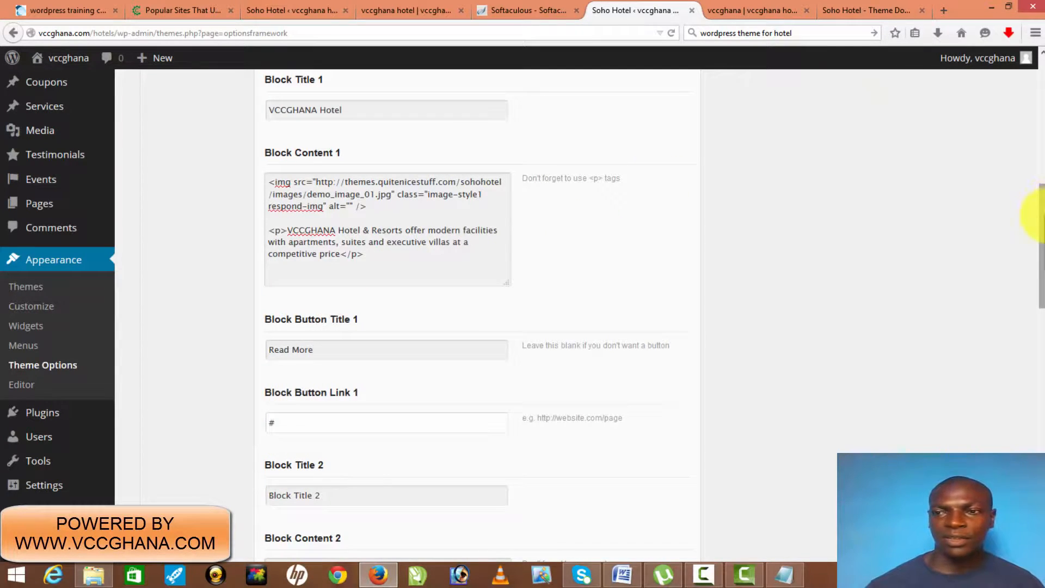
{"action": "left_click_drag", "start_coordinate": [1040, 218], "coordinate": [1033, 90]}
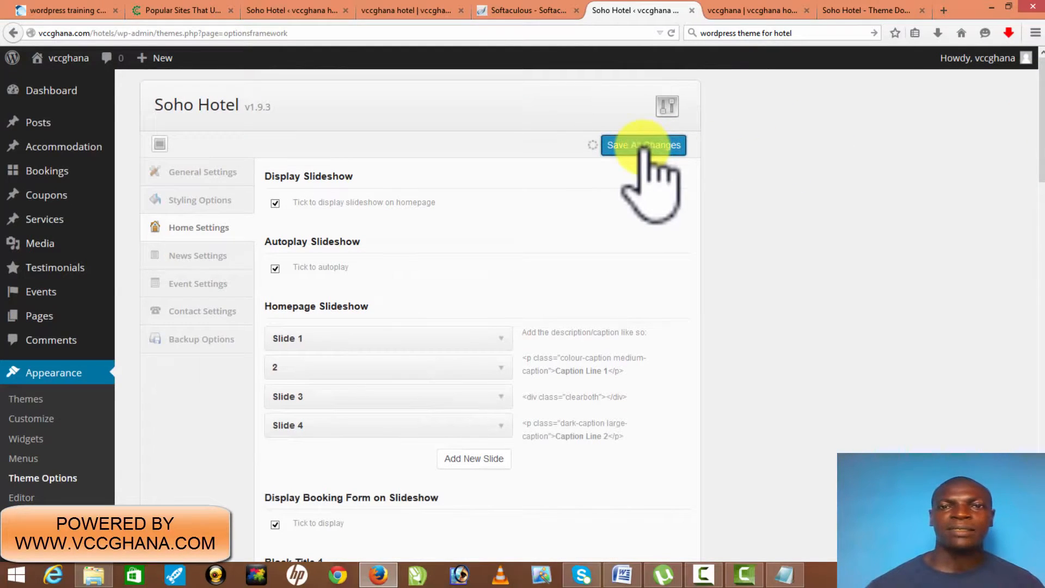
{"action": "left_click", "coordinate": [749, 11]}
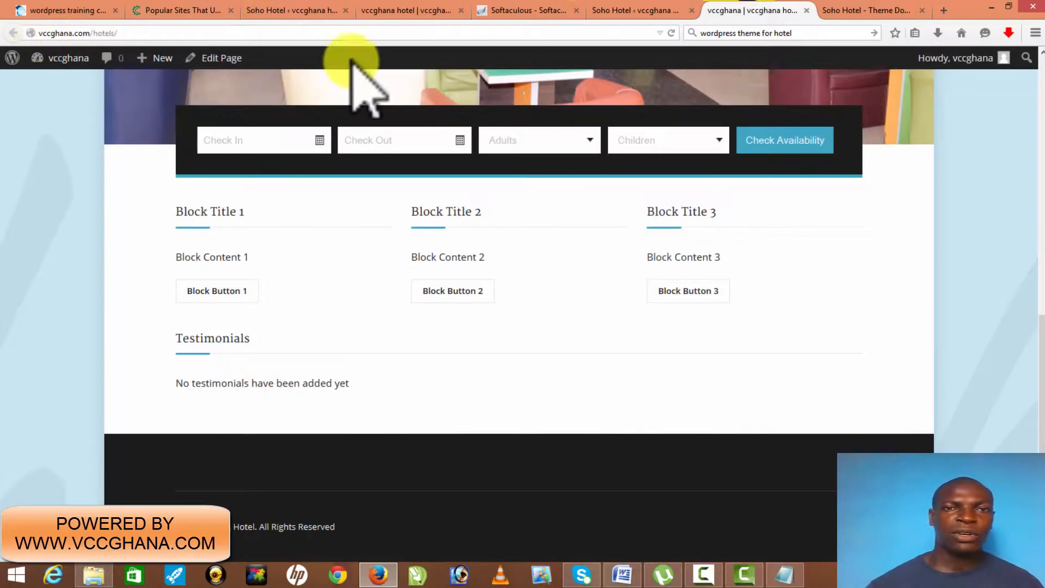
Reload the front page to check the VCCGHANA Hotel block, then view the theme documentation.
{"action": "left_click", "coordinate": [671, 33]}
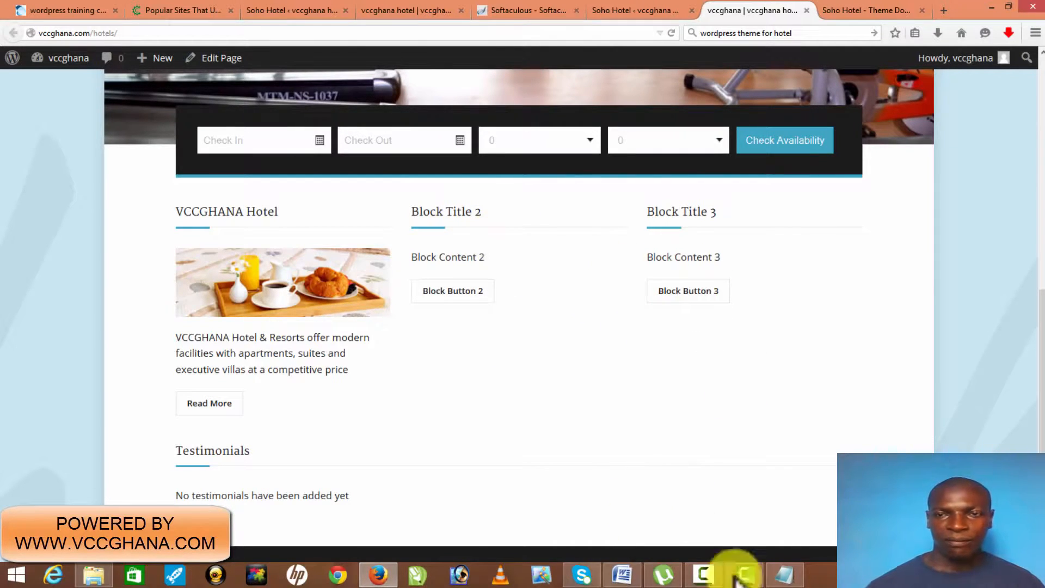
{"action": "left_click", "coordinate": [882, 9]}
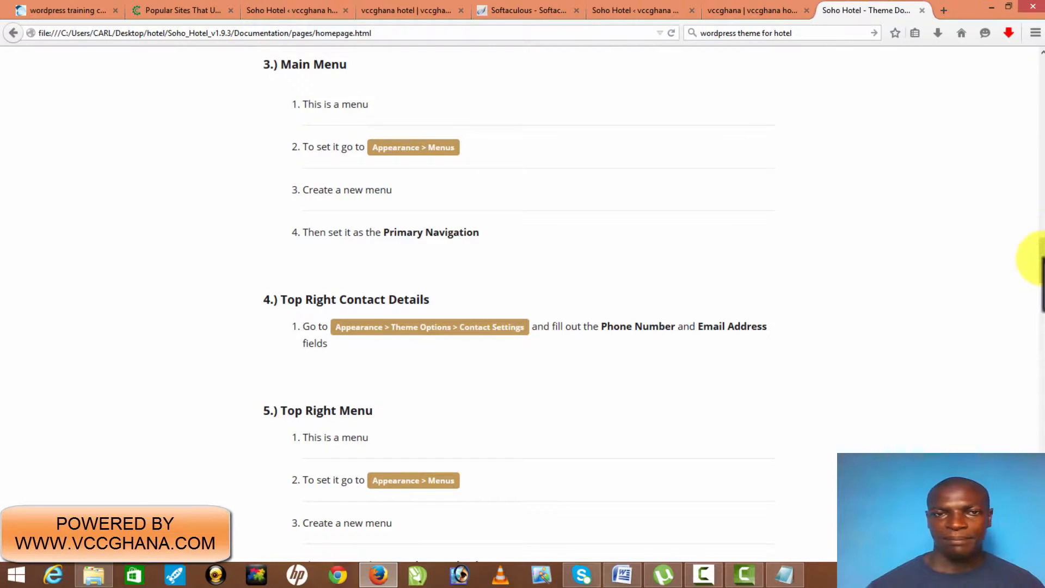
Find the Homepage Block Two tick-list code in the documentation and highlight a list item.
{"action": "left_click_drag", "start_coordinate": [1039, 260], "coordinate": [1039, 104]}
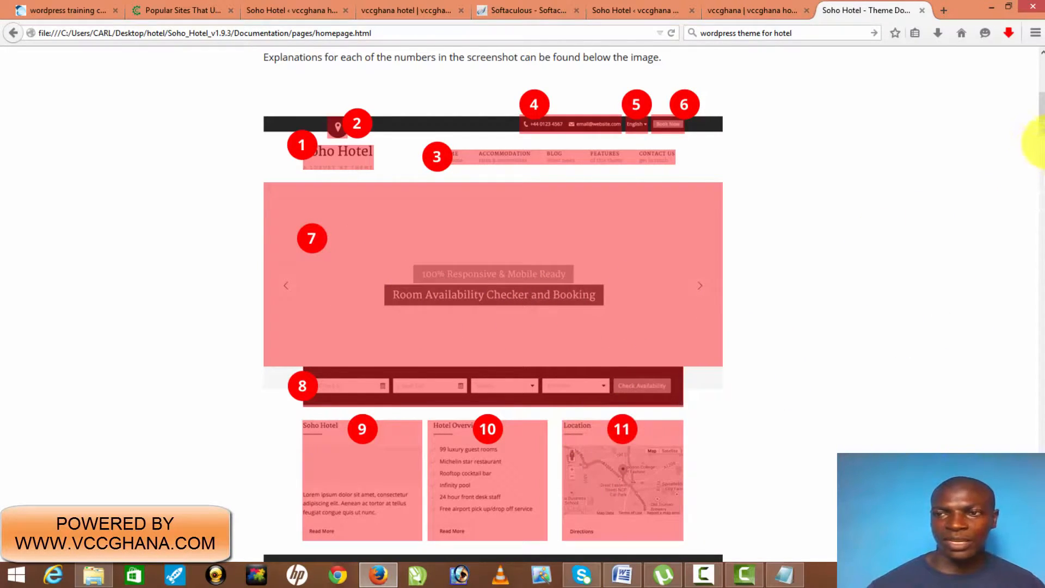
{"action": "left_click_drag", "start_coordinate": [1040, 131], "coordinate": [1038, 147]}
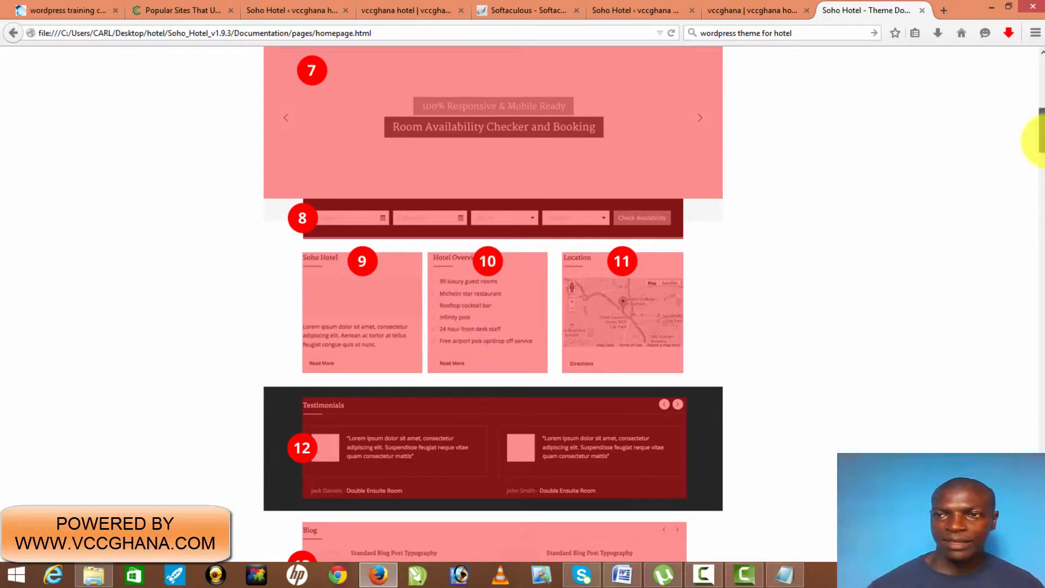
{"action": "left_click_drag", "start_coordinate": [1040, 141], "coordinate": [1028, 369]}
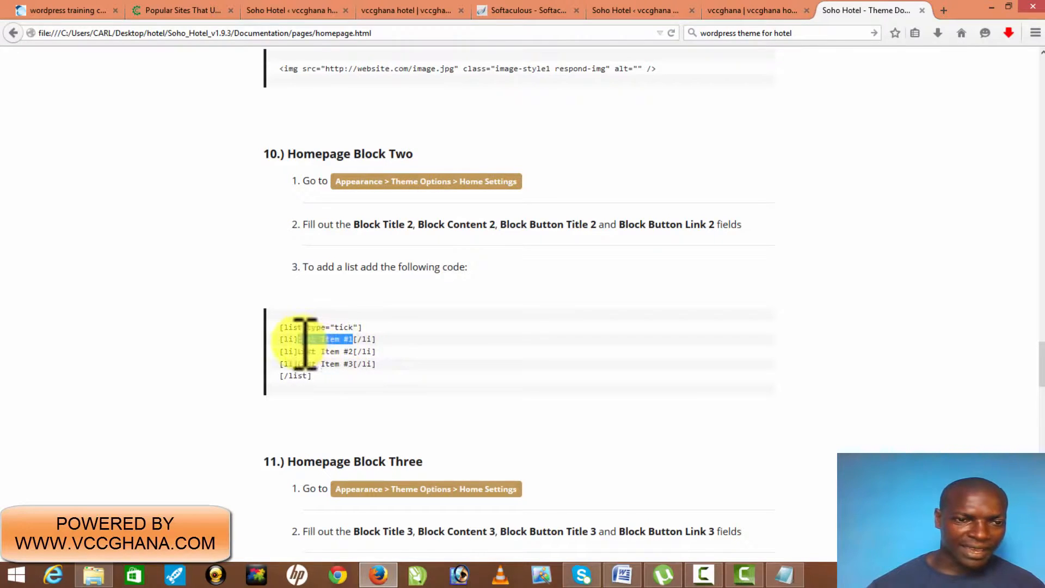
{"action": "left_click_drag", "start_coordinate": [348, 351], "coordinate": [298, 351]}
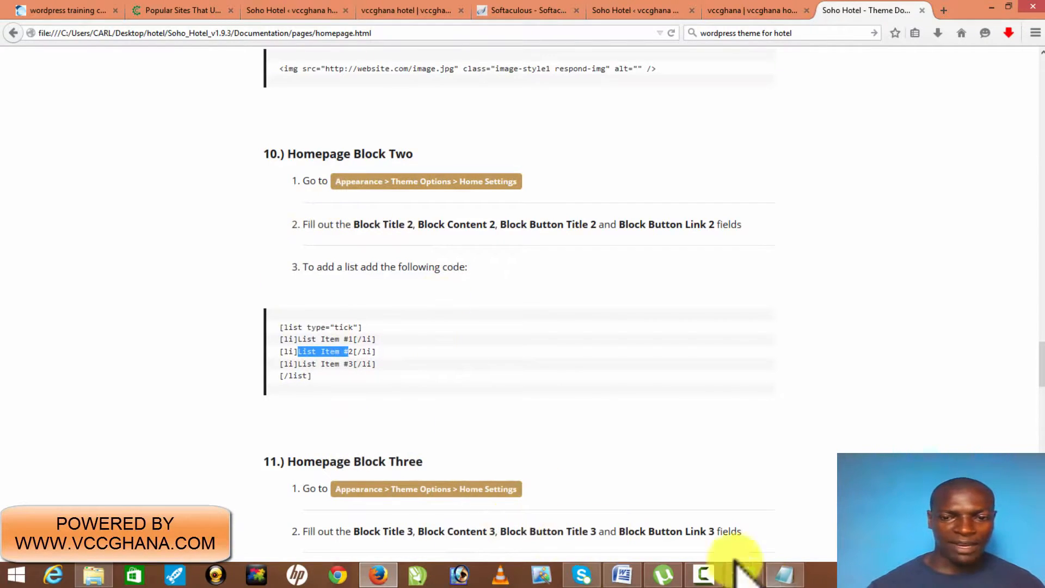
{"action": "left_click", "coordinate": [81, 578]}
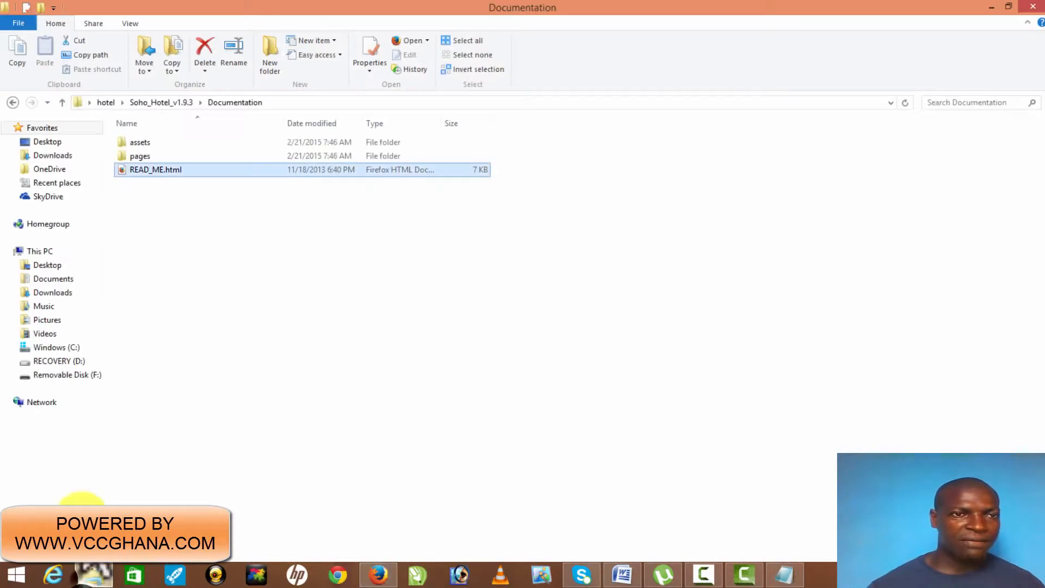
Open hotel html.txt from the hotel folder in Notepad.
{"action": "left_click", "coordinate": [13, 102]}
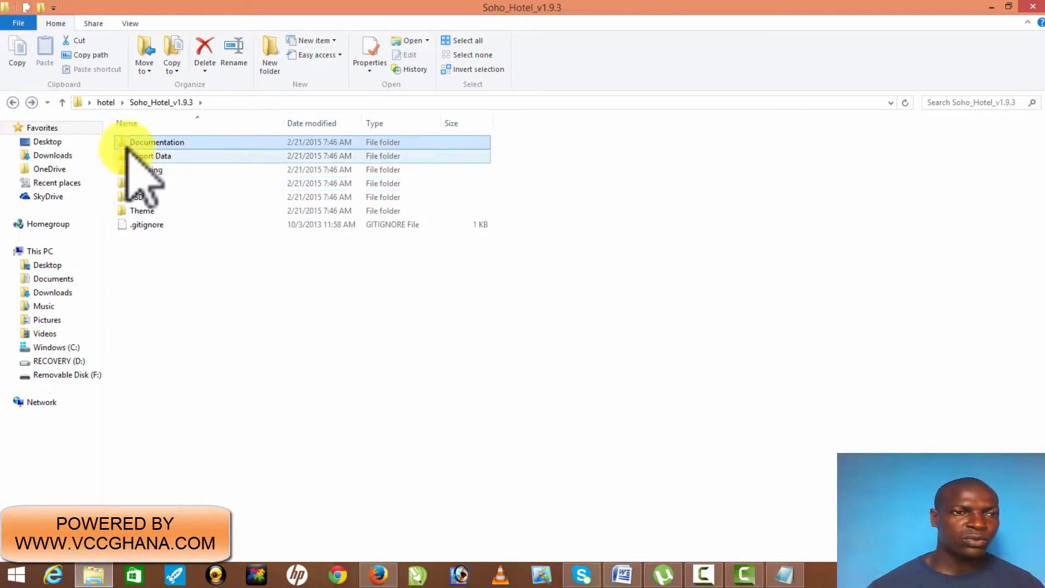
{"action": "left_click", "coordinate": [10, 100]}
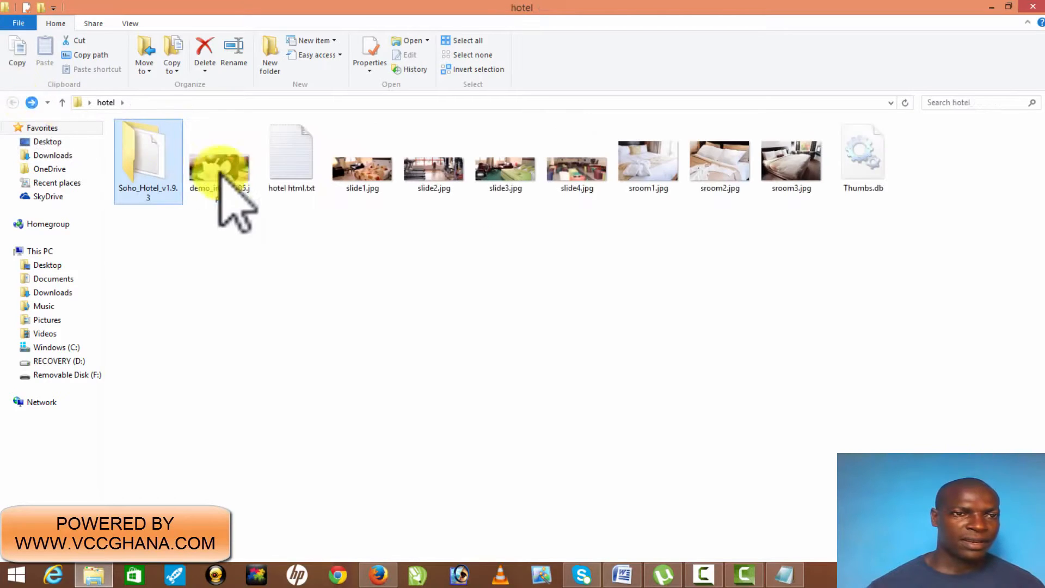
{"action": "left_click", "coordinate": [299, 164]}
{"action": "double_click", "coordinate": [298, 165]}
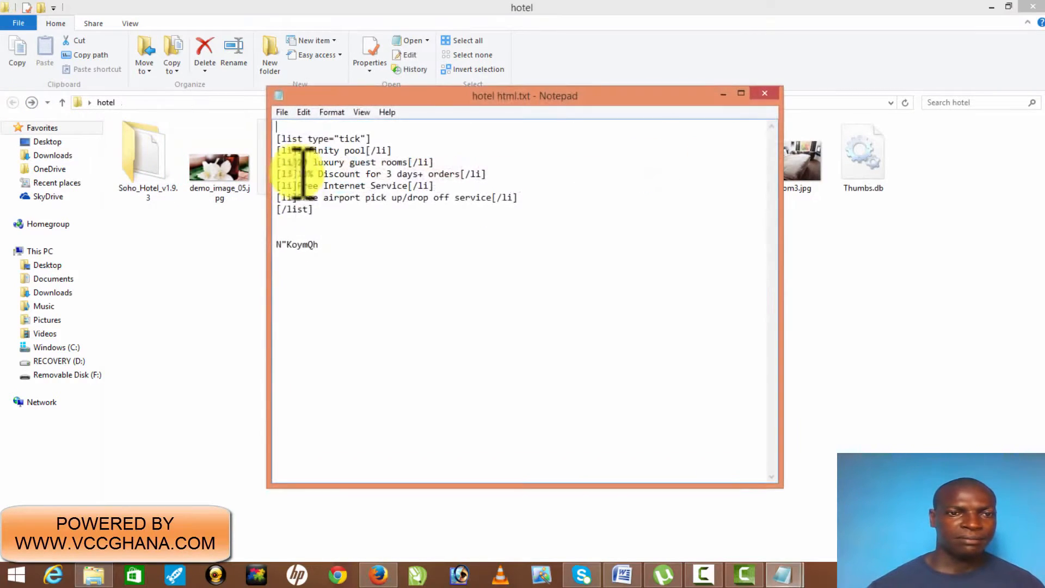
Remove the stray text, add a 'Free Breakfast for guest' list item, and select the list.
{"action": "left_click_drag", "start_coordinate": [322, 244], "coordinate": [237, 243]}
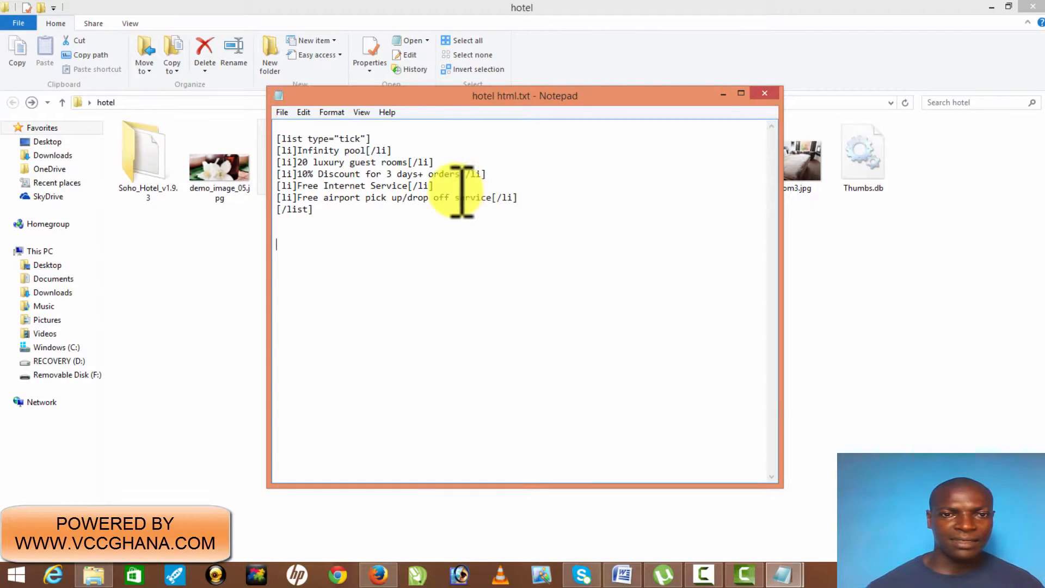
{"action": "left_click_drag", "start_coordinate": [446, 185], "coordinate": [261, 188]}
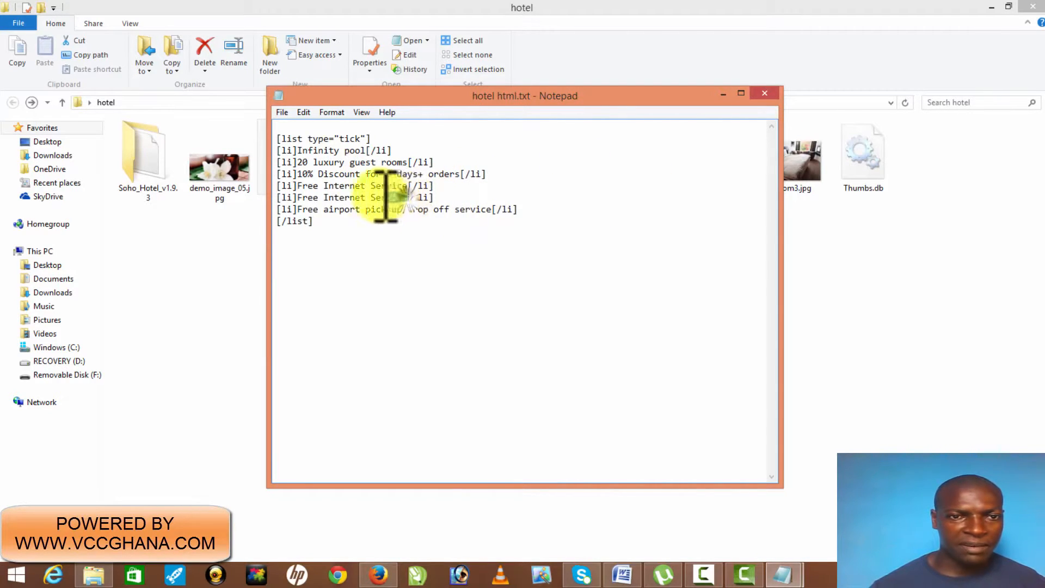
{"action": "left_click_drag", "start_coordinate": [407, 197], "coordinate": [333, 198]}
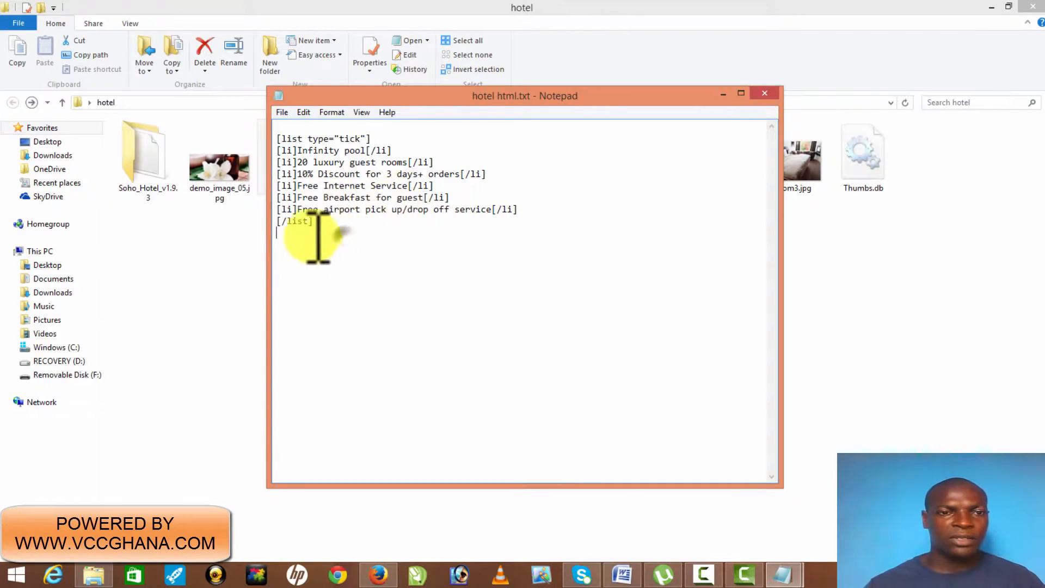
{"action": "left_click_drag", "start_coordinate": [337, 232], "coordinate": [267, 141]}
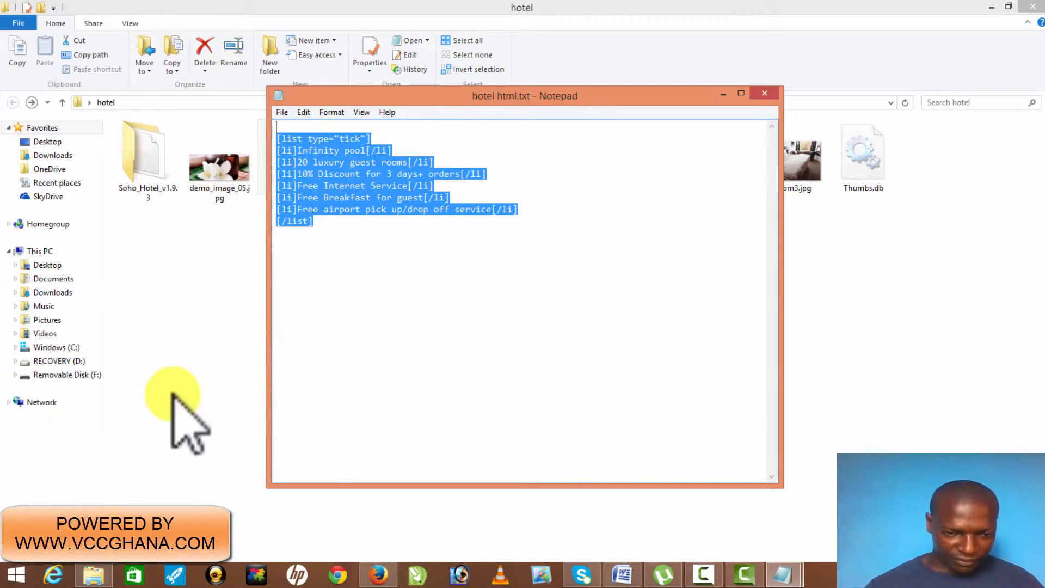
{"action": "left_click", "coordinate": [379, 574]}
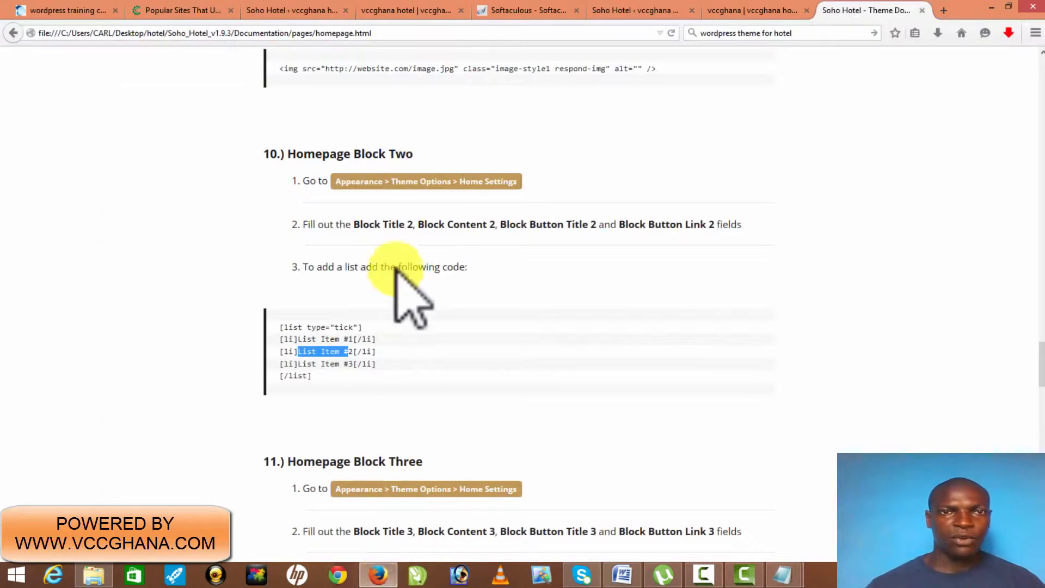
Replace the Block Content 2 placeholder with the tick-list amenities shortcode.
{"action": "left_click", "coordinate": [616, 10]}
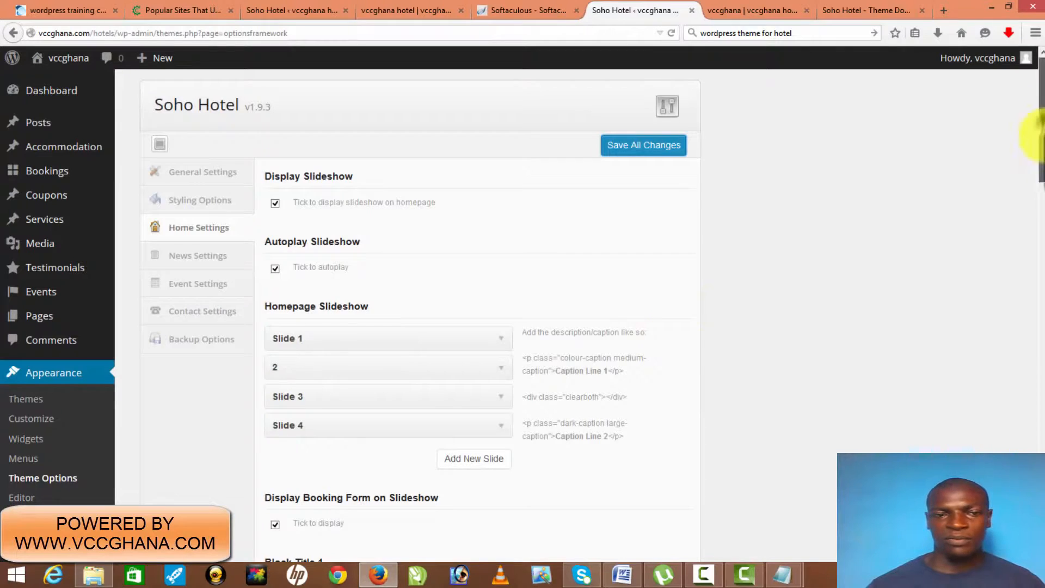
{"action": "left_click_drag", "start_coordinate": [1043, 135], "coordinate": [1042, 235]}
{"action": "key", "text": "super+c"}
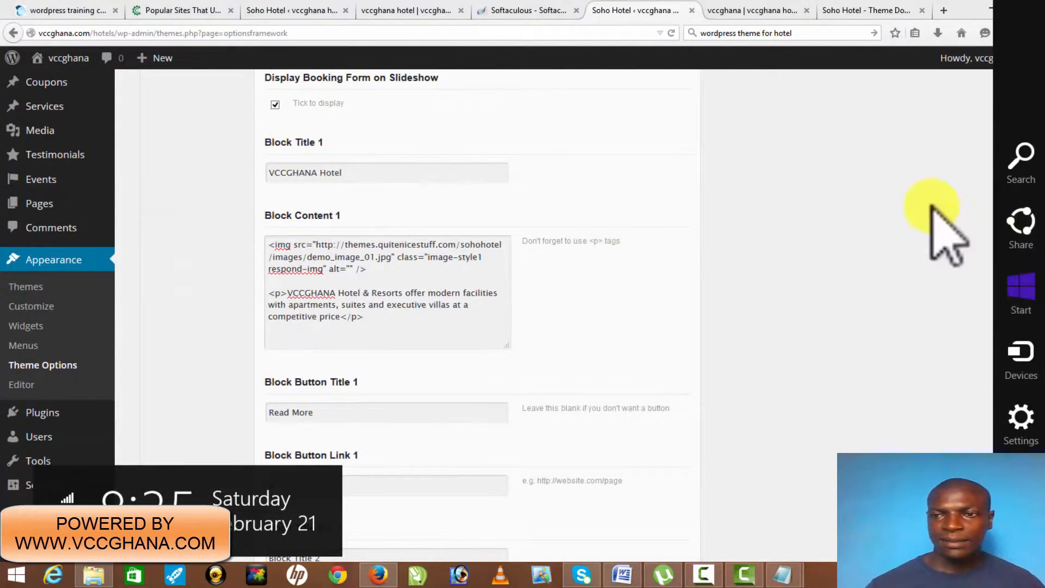
{"action": "left_click_drag", "start_coordinate": [1041, 199], "coordinate": [1041, 286]}
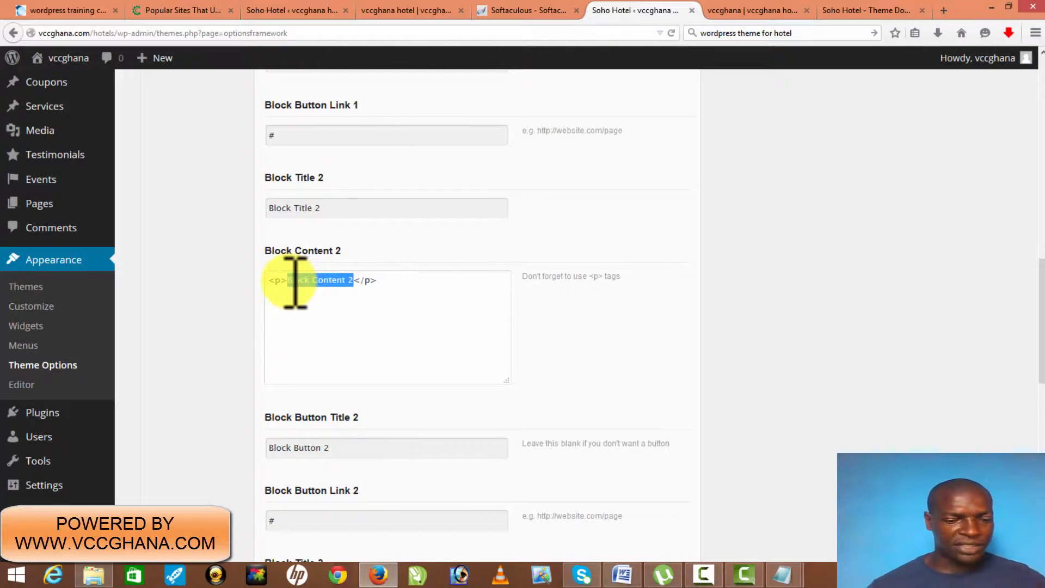
{"action": "key", "text": "ctrl+v"}
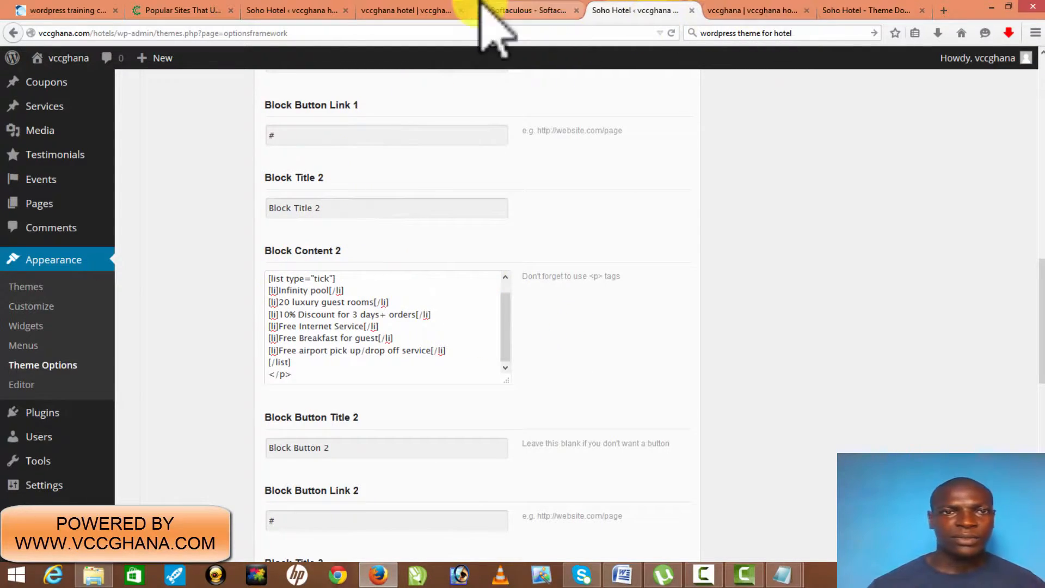
Review the reference site's options and front page, then return to the theme options.
{"action": "left_click", "coordinate": [265, 11]}
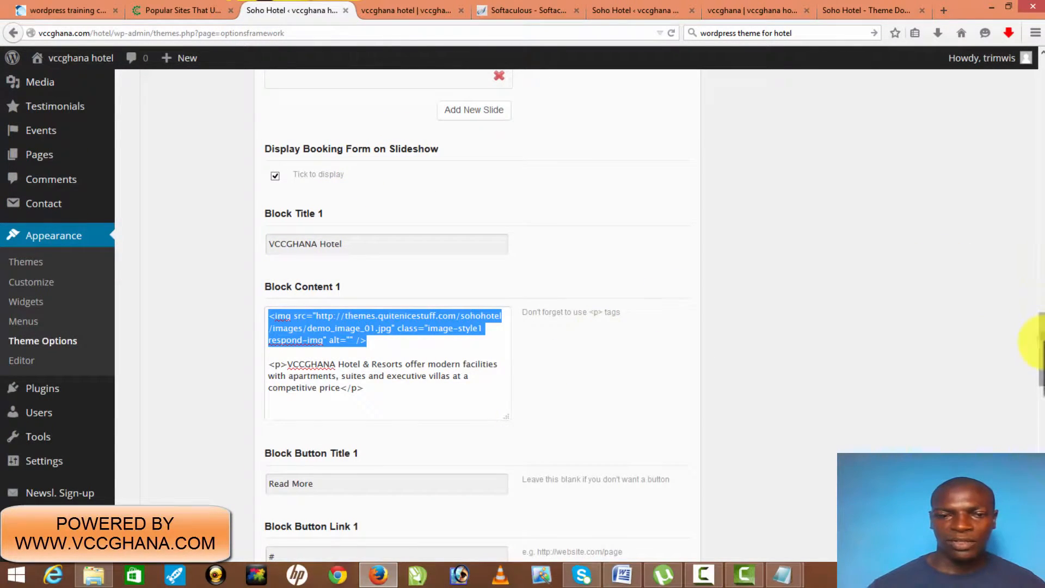
{"action": "scroll", "coordinate": [1036, 342], "scroll_direction": "down", "scroll_amount": 10}
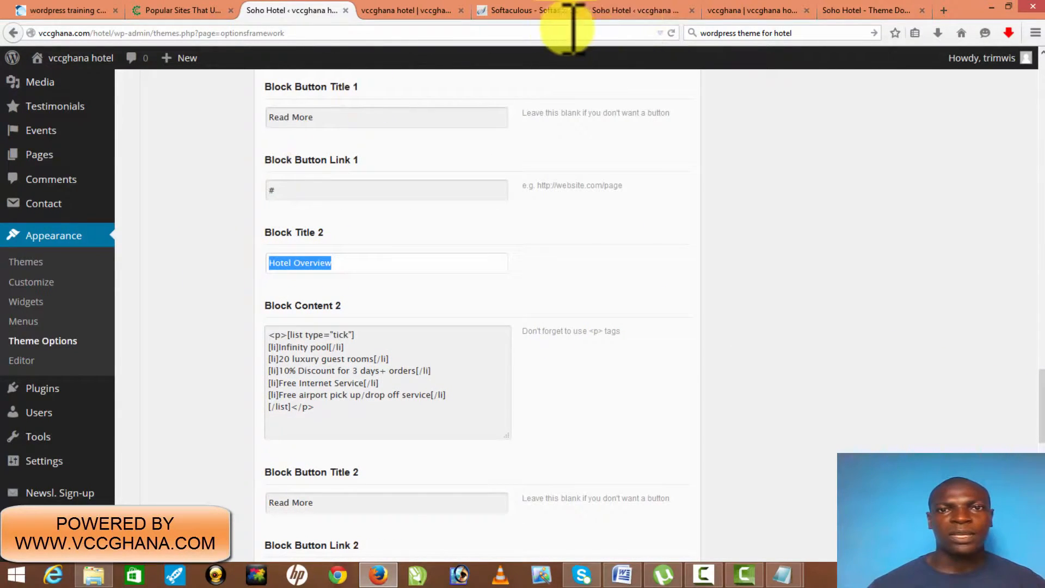
{"action": "left_click", "coordinate": [531, 10]}
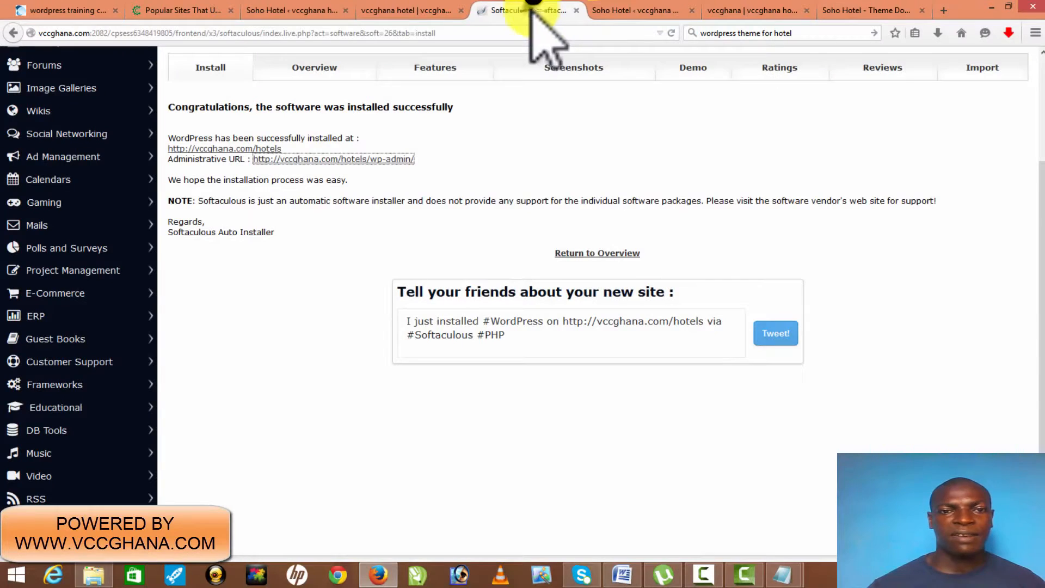
{"action": "left_click", "coordinate": [405, 10]}
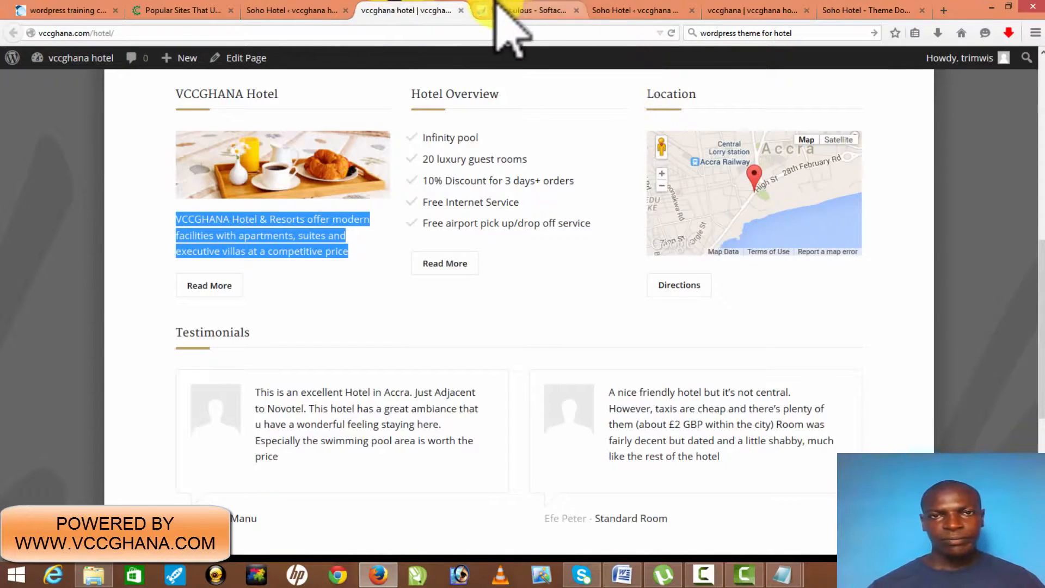
{"action": "left_click", "coordinate": [649, 8]}
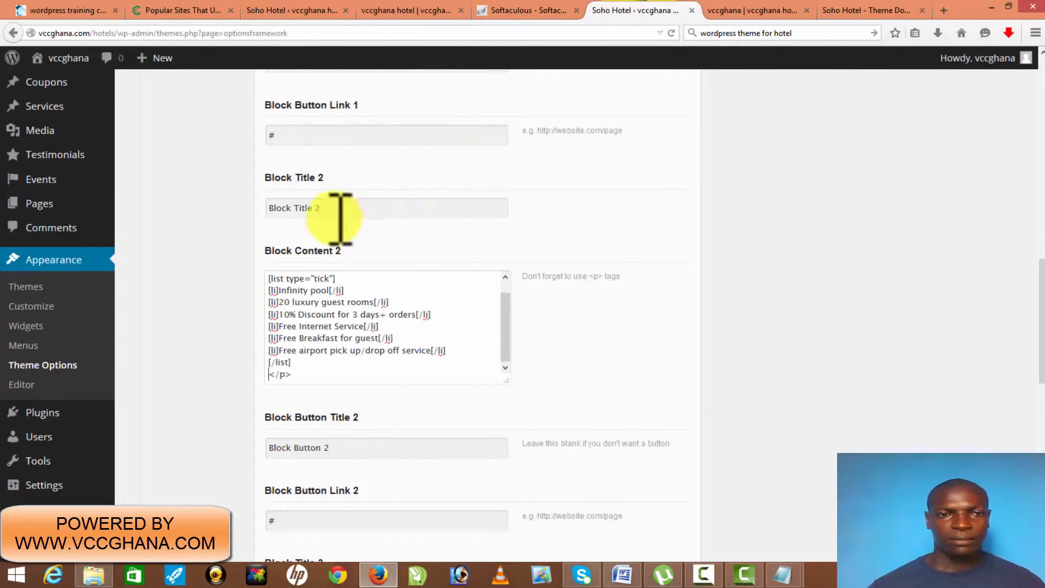
Retitle Block Title 2 'Hotel Overview' and set its button label to 'Read More'.
{"action": "left_click_drag", "start_coordinate": [338, 217], "coordinate": [287, 207]}
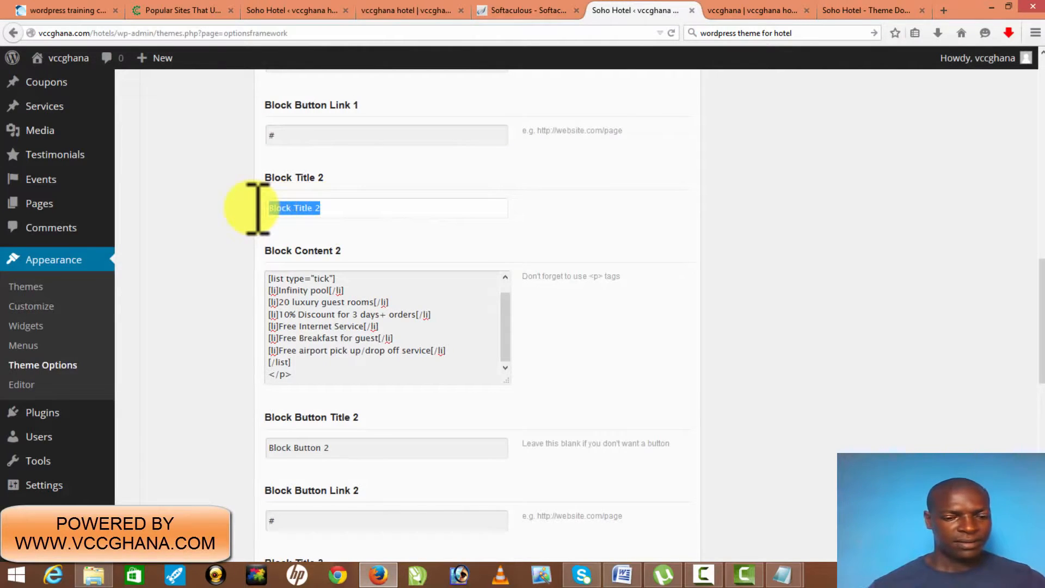
{"action": "left_click", "coordinate": [361, 450]}
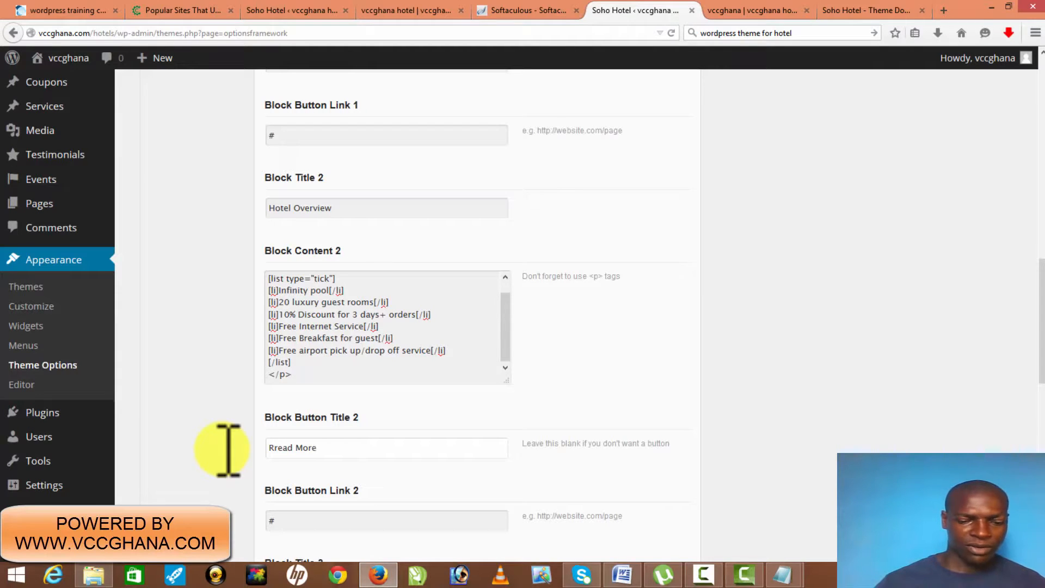
{"action": "left_click", "coordinate": [341, 518]}
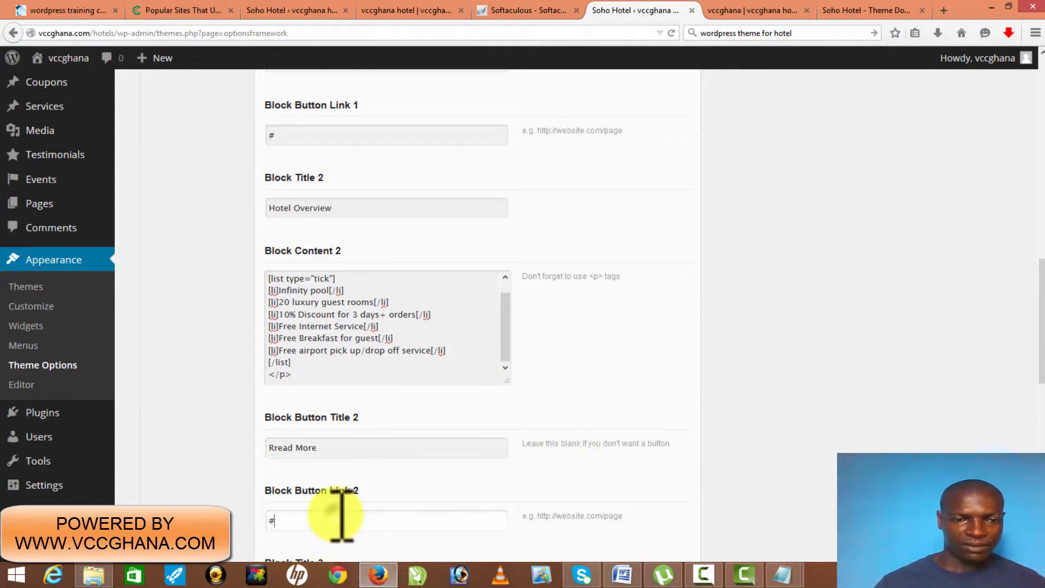
{"action": "left_click_drag", "start_coordinate": [1039, 313], "coordinate": [1013, 96]}
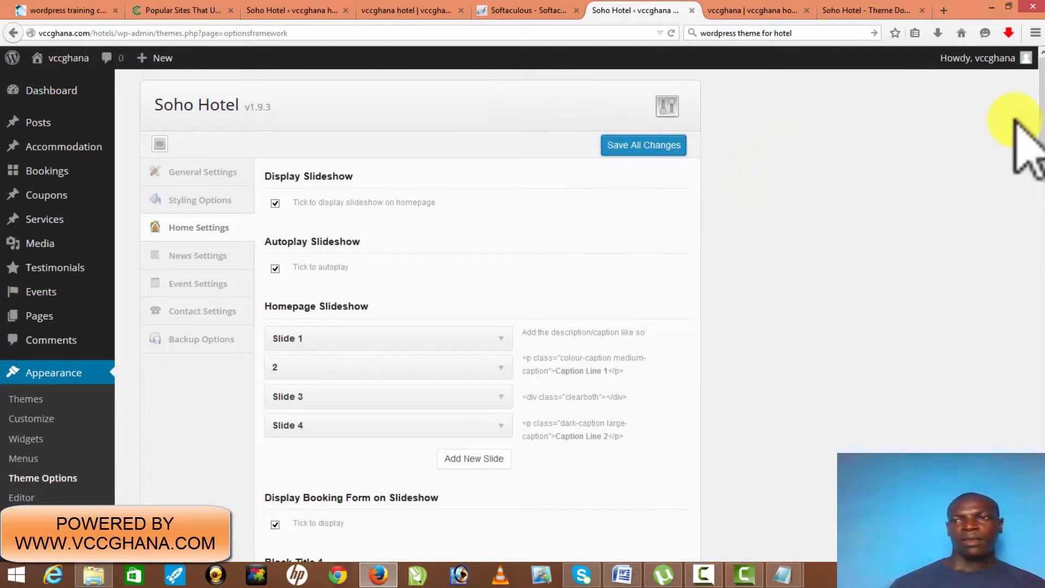
{"action": "scroll", "coordinate": [1034, 117], "scroll_direction": "down", "scroll_amount": 4}
{"action": "scroll", "coordinate": [1034, 114], "scroll_direction": "up", "scroll_amount": 4}
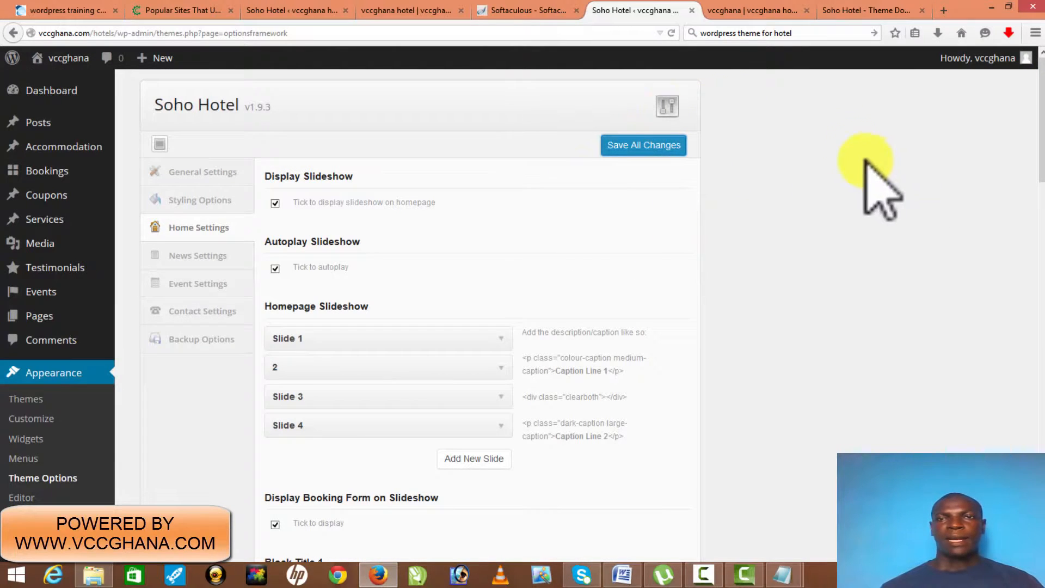
{"action": "left_click", "coordinate": [752, 11]}
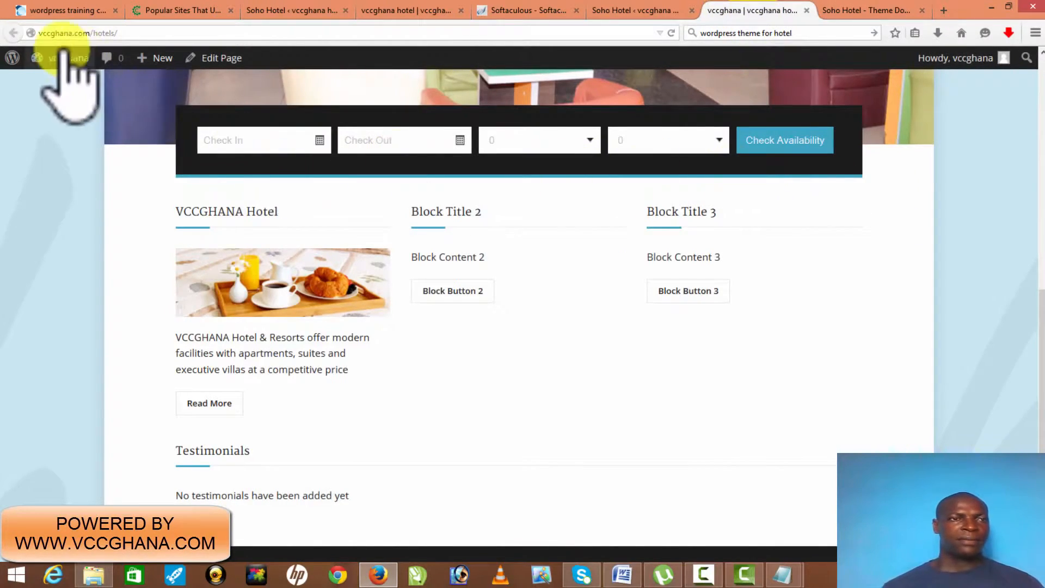
Reload the hotel front page and check the Hotel Overview block with its six amenities.
{"action": "left_click", "coordinate": [674, 32]}
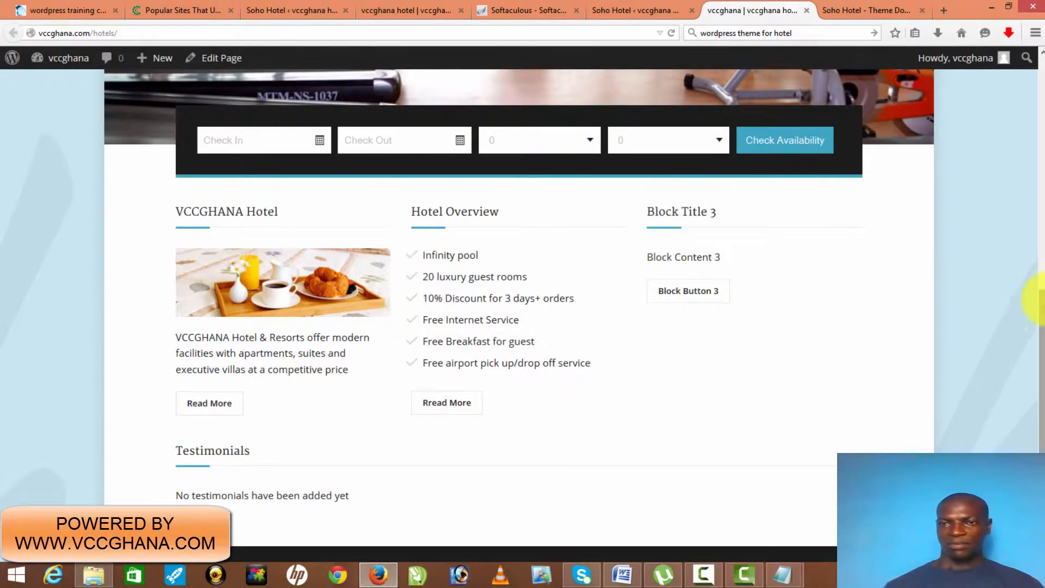
{"action": "mouse_move", "coordinate": [1039, 299]}
{"action": "left_mouse_down"}
{"action": "mouse_move", "coordinate": [1027, 116]}
{"action": "mouse_move", "coordinate": [1031, 286]}
{"action": "left_mouse_up"}
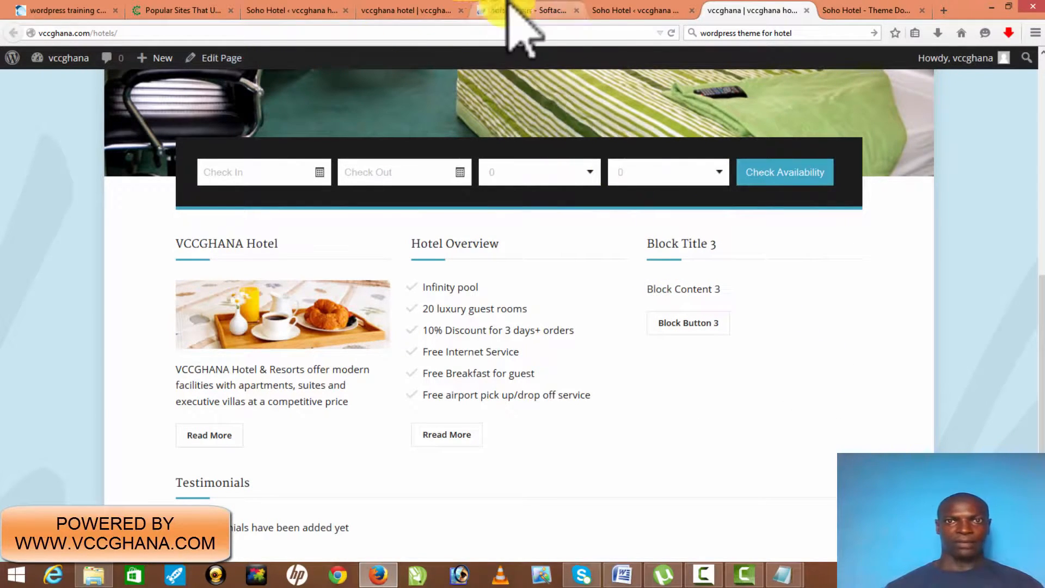
{"action": "left_click", "coordinate": [871, 10]}
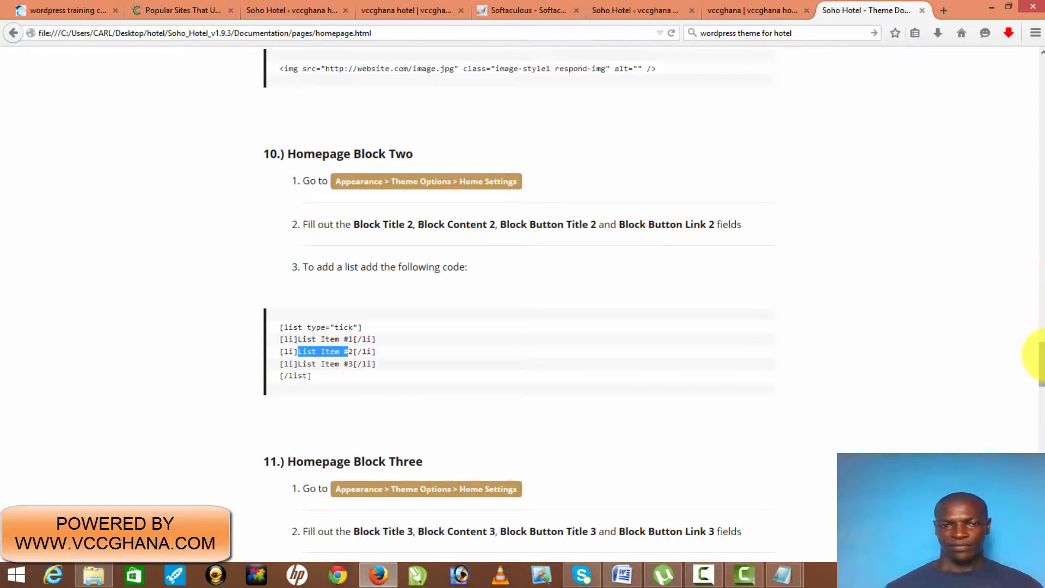
Scroll the theme documentation to the Homepage Block Three map shortcode instructions.
{"action": "left_click_drag", "start_coordinate": [1041, 355], "coordinate": [1041, 388]}
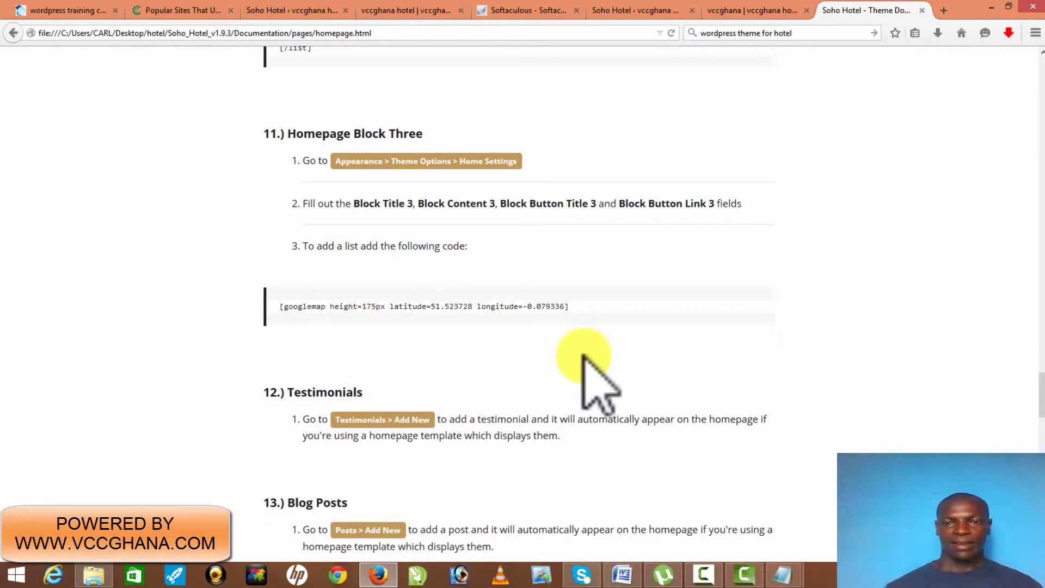
{"action": "left_click_drag", "start_coordinate": [1040, 384], "coordinate": [1037, 259]}
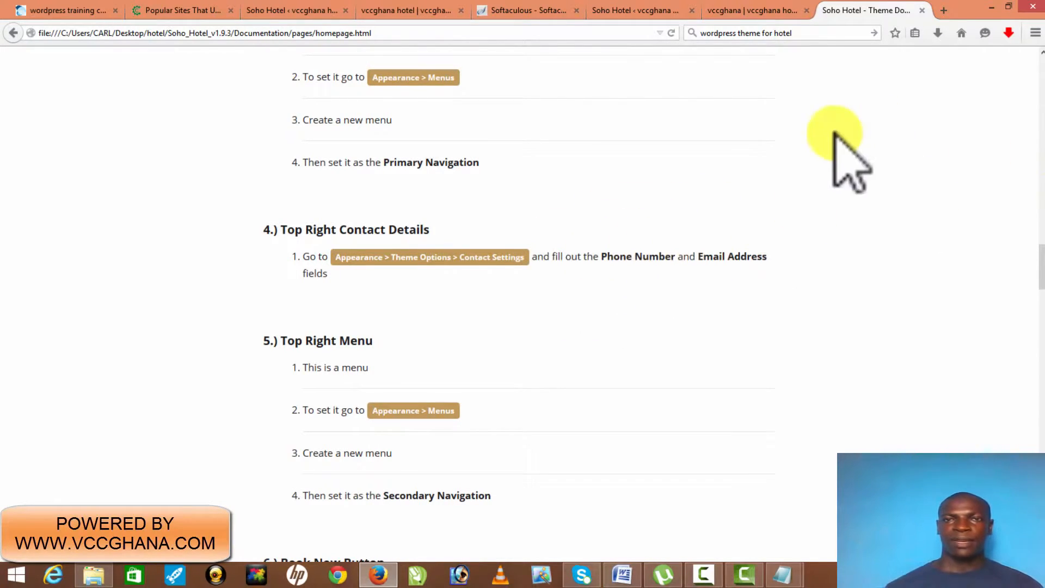
{"action": "left_click", "coordinate": [305, 10]}
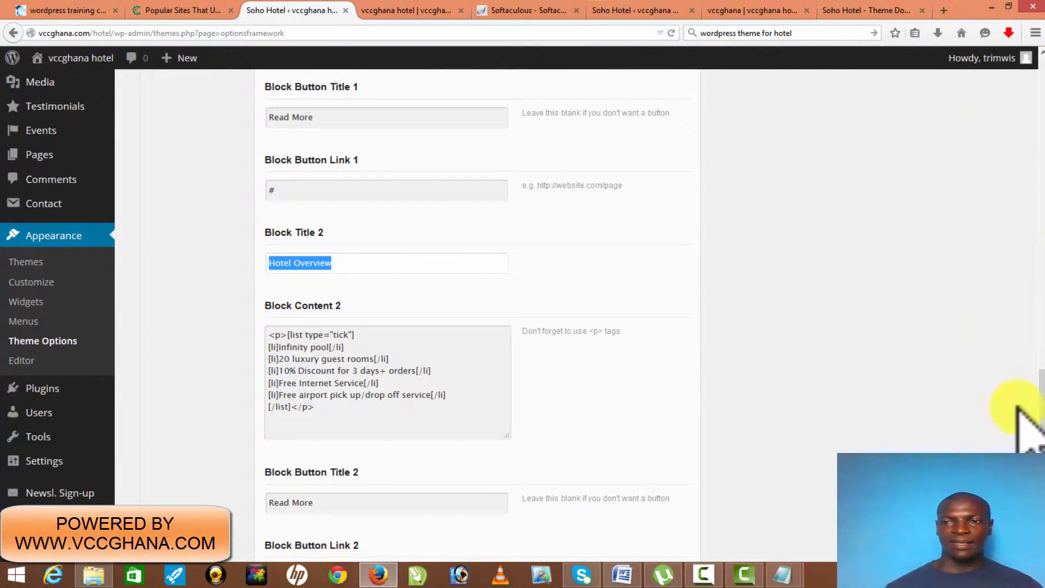
Select the Block Content 3 text and compare it with the reference front page's map.
{"action": "left_click_drag", "start_coordinate": [1038, 387], "coordinate": [1040, 442]}
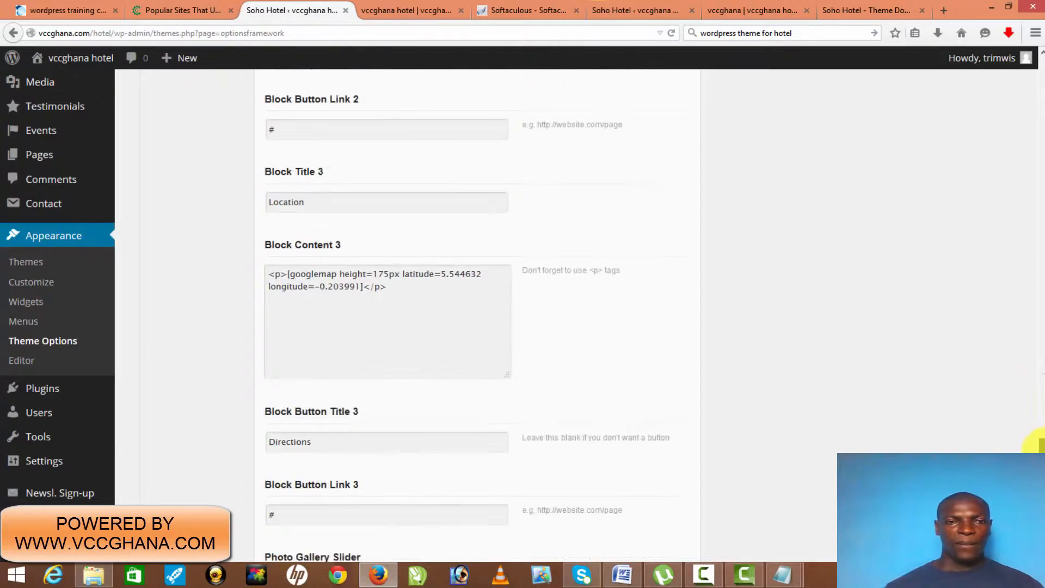
{"action": "left_click", "coordinate": [385, 295]}
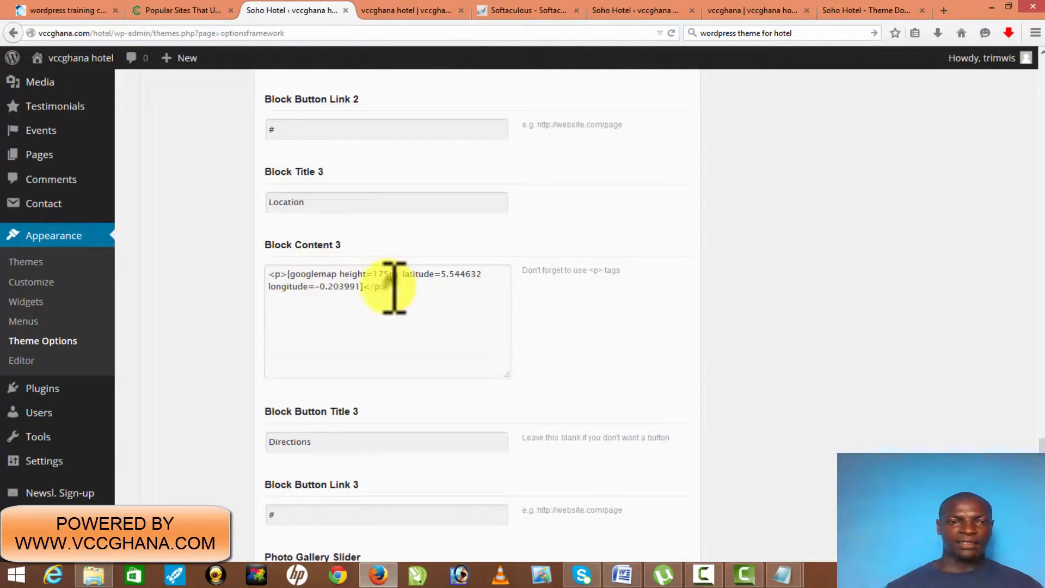
{"action": "key", "text": "ctrl+a"}
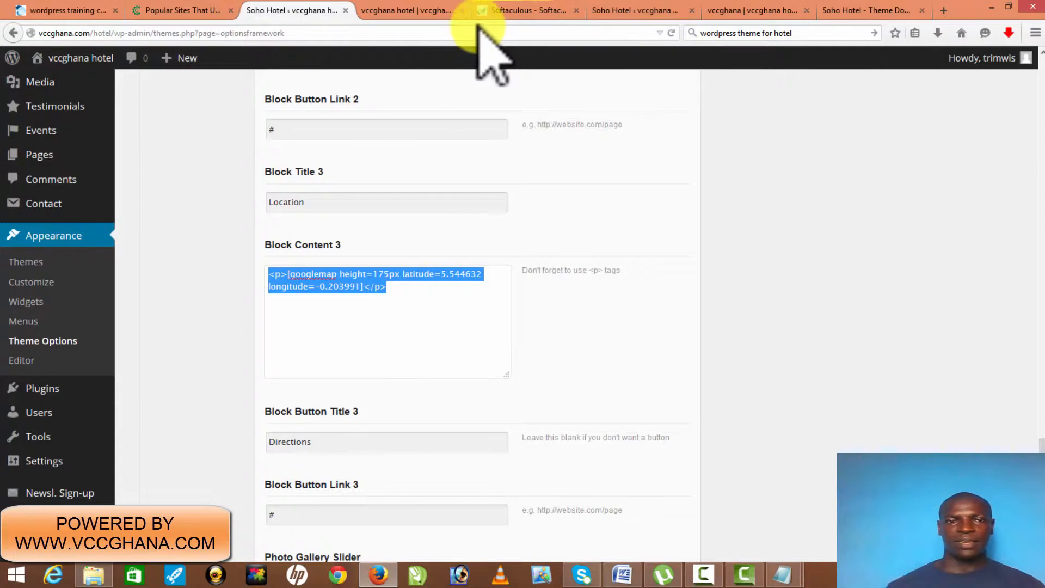
{"action": "left_click", "coordinate": [419, 10]}
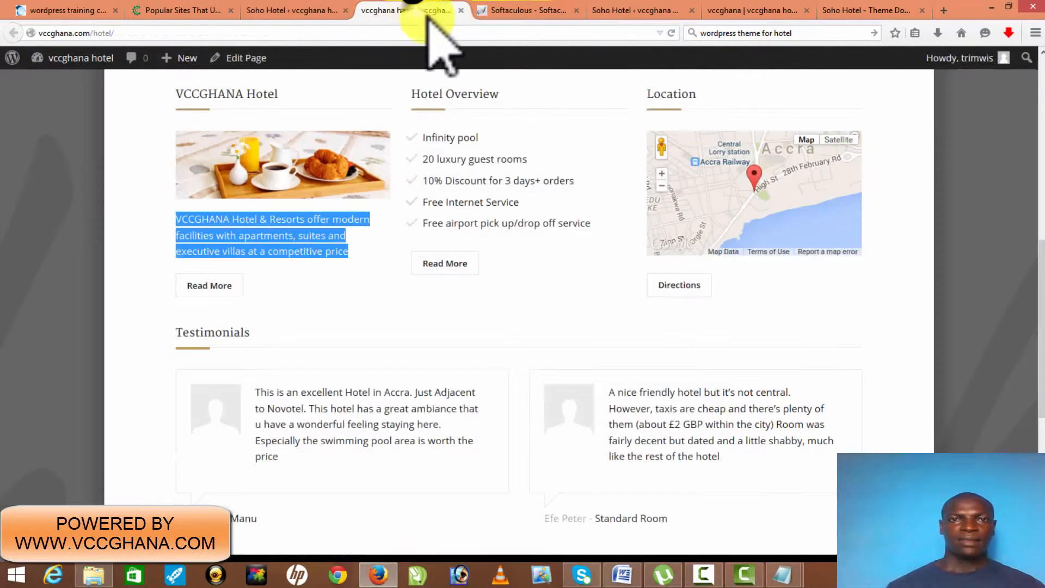
{"action": "left_click", "coordinate": [634, 10]}
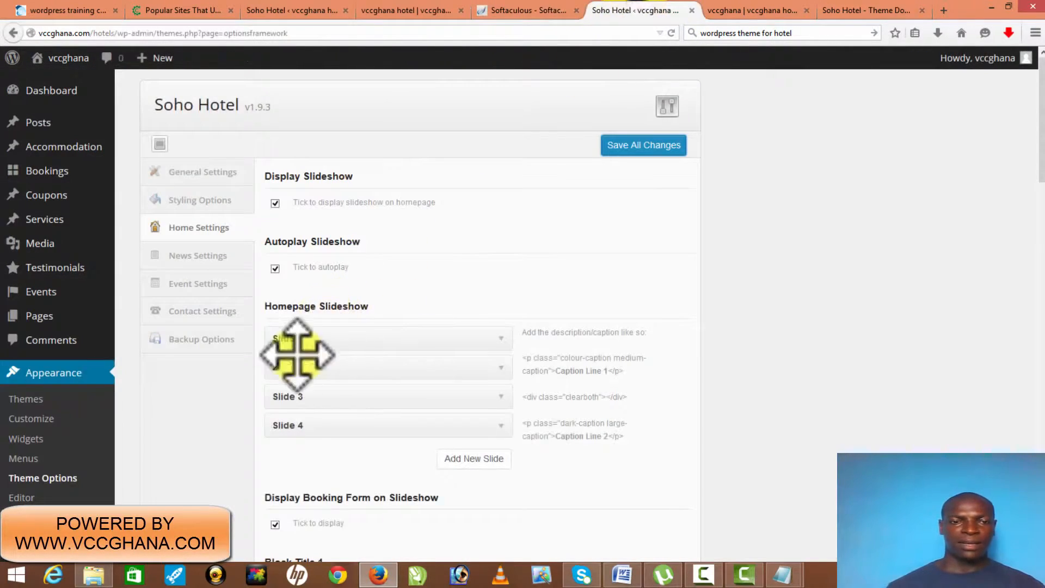
{"action": "left_click_drag", "start_coordinate": [1041, 193], "coordinate": [1040, 424]}
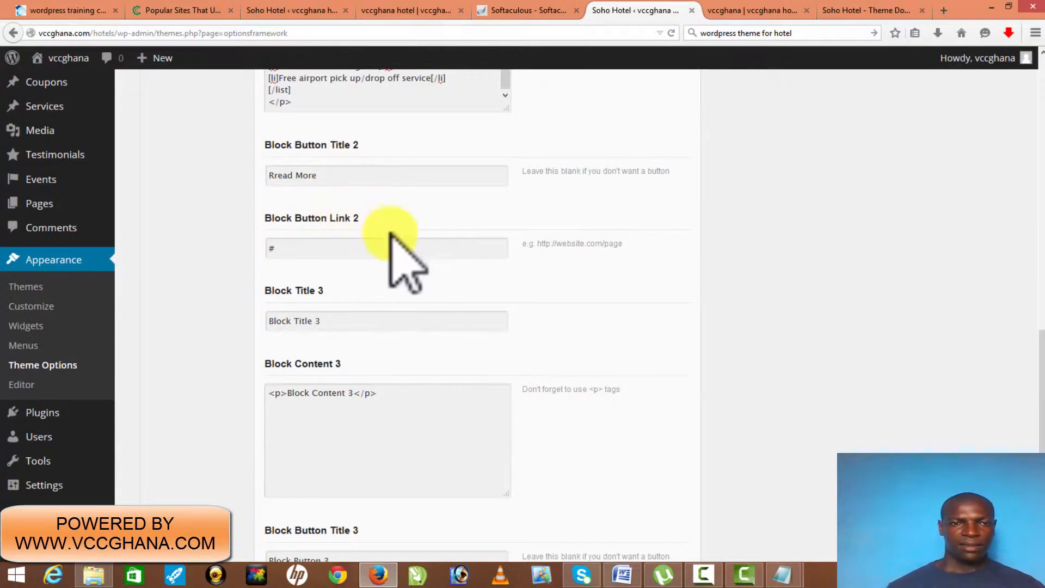
{"action": "scroll", "coordinate": [1040, 375], "scroll_direction": "down", "scroll_amount": 7}
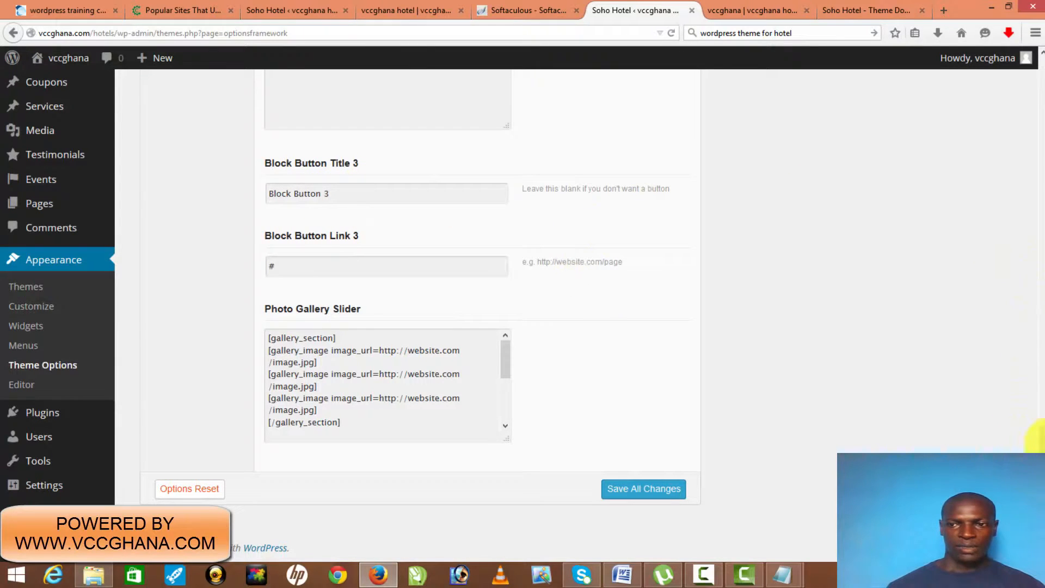
{"action": "scroll", "coordinate": [1039, 438], "scroll_direction": "up", "scroll_amount": 1}
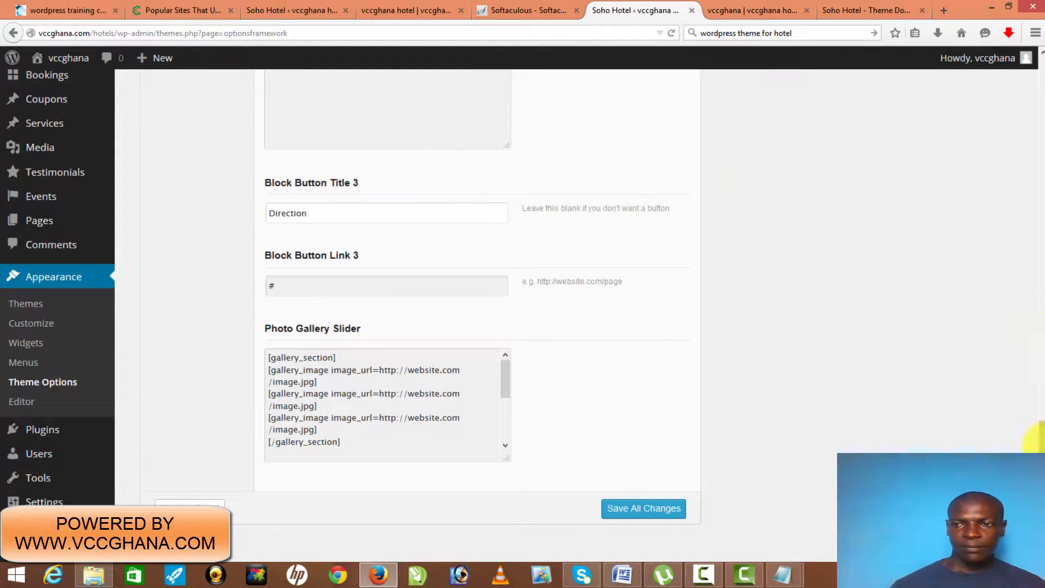
{"action": "left_click_drag", "start_coordinate": [1040, 433], "coordinate": [1041, 400]}
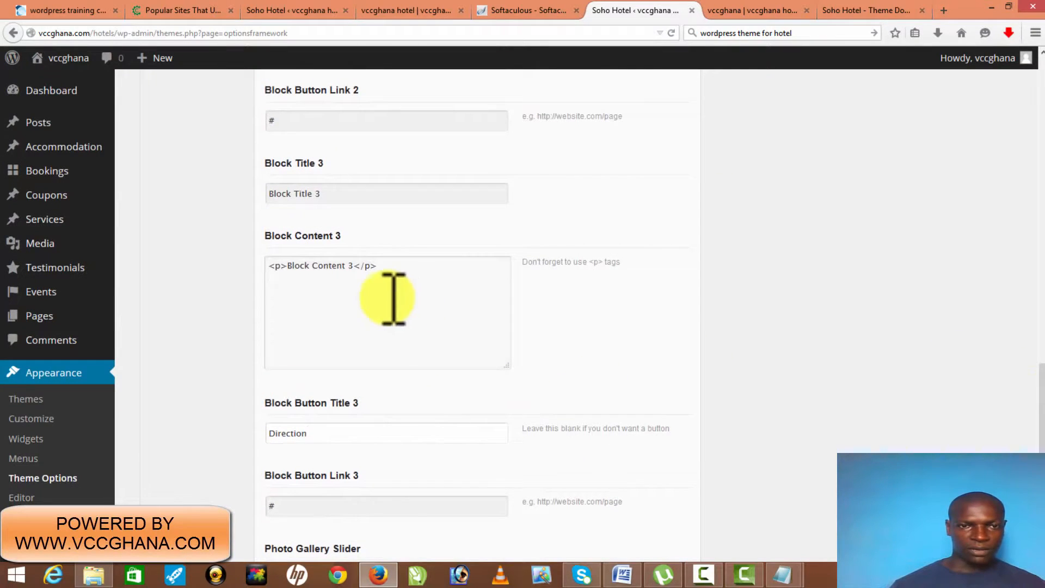
Set Block 3 to Location with the googlemap shortcode and a Direction button, and save.
{"action": "left_click", "coordinate": [350, 264]}
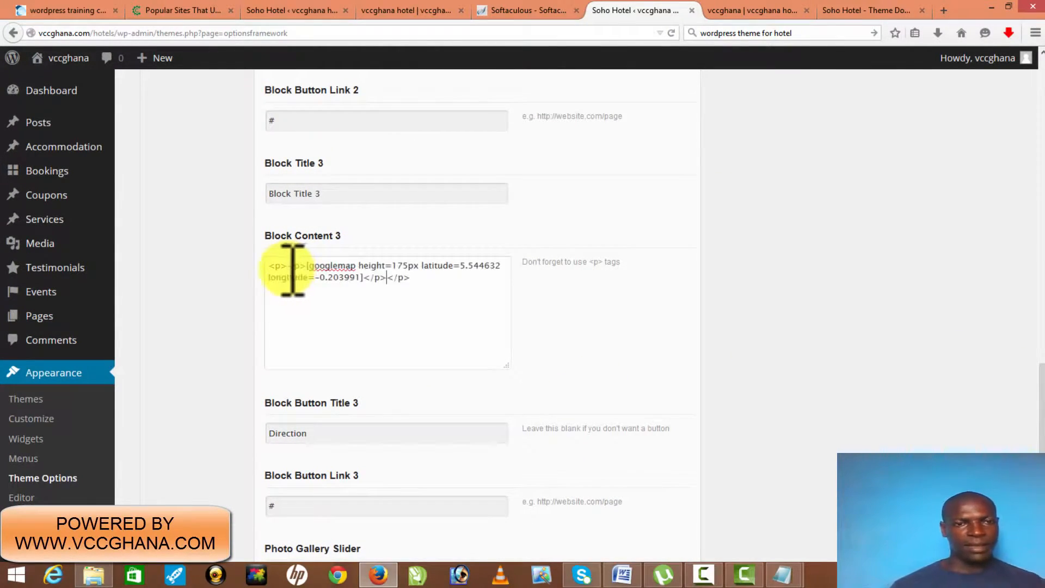
{"action": "left_click", "coordinate": [340, 192]}
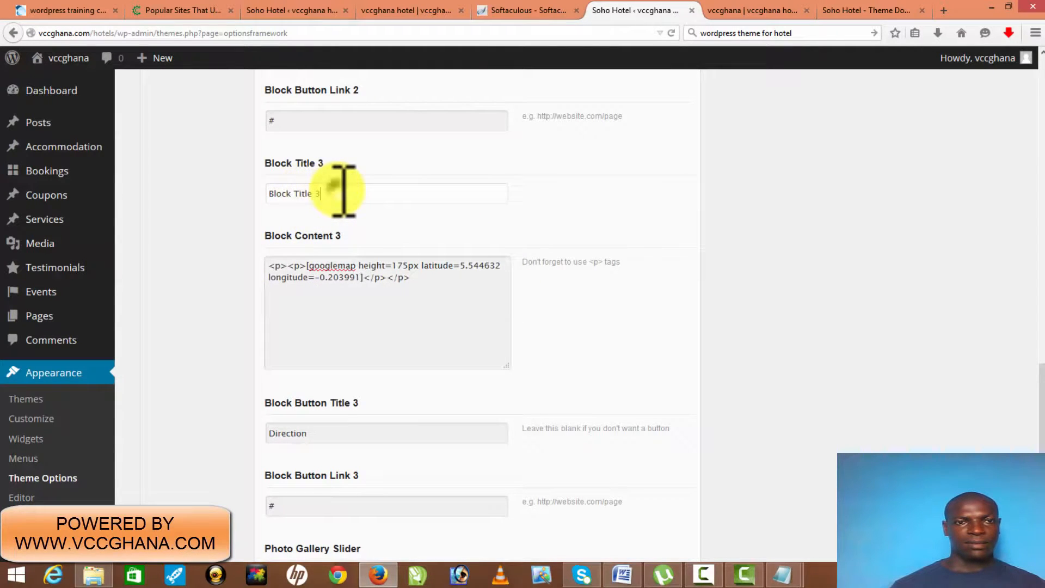
{"action": "left_click_drag", "start_coordinate": [341, 192], "coordinate": [242, 209]}
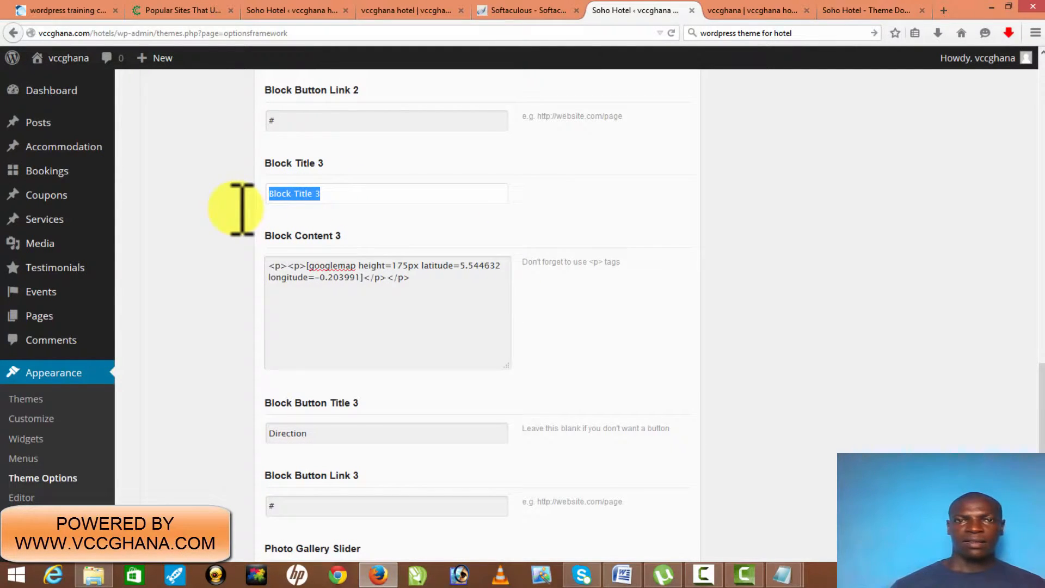
{"action": "left_click", "coordinate": [303, 10]}
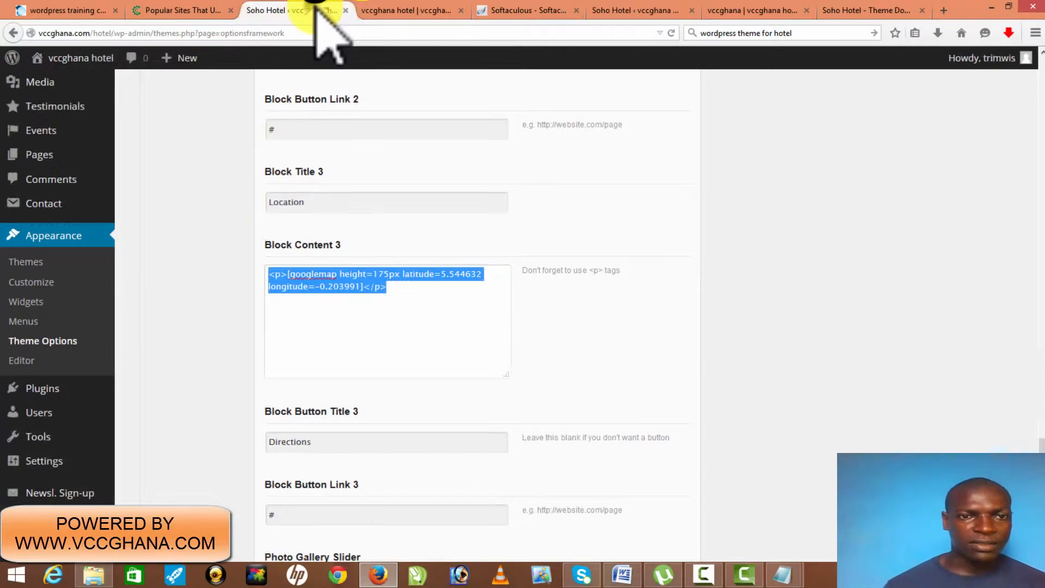
{"action": "left_click", "coordinate": [418, 10]}
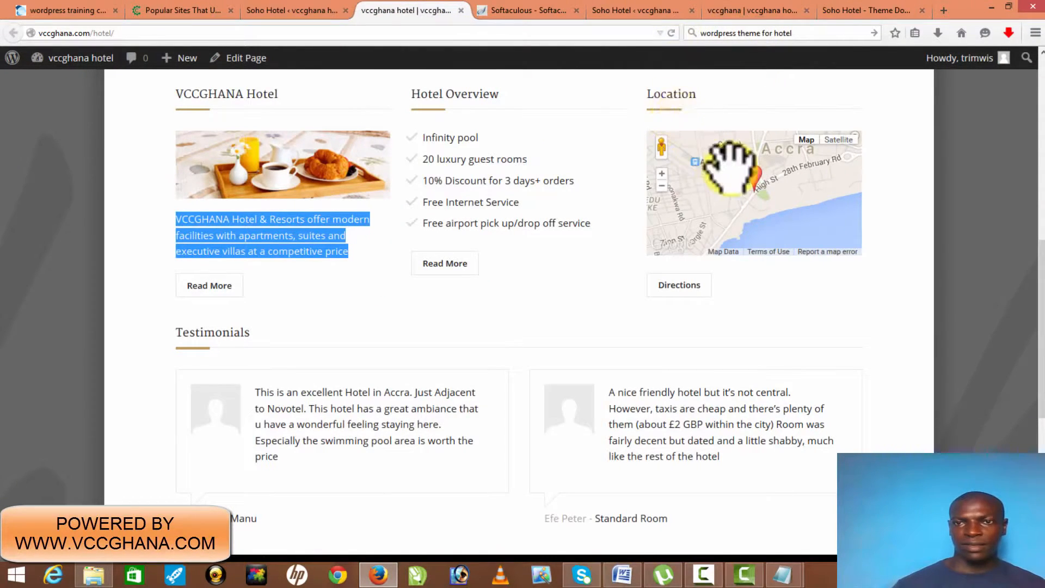
{"action": "left_click", "coordinate": [541, 11]}
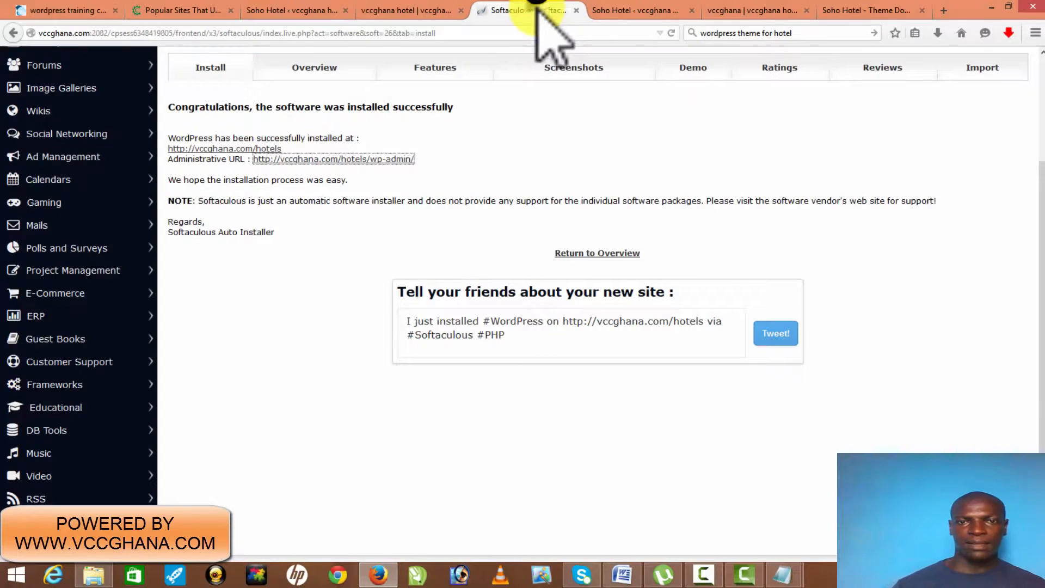
{"action": "left_click", "coordinate": [636, 11]}
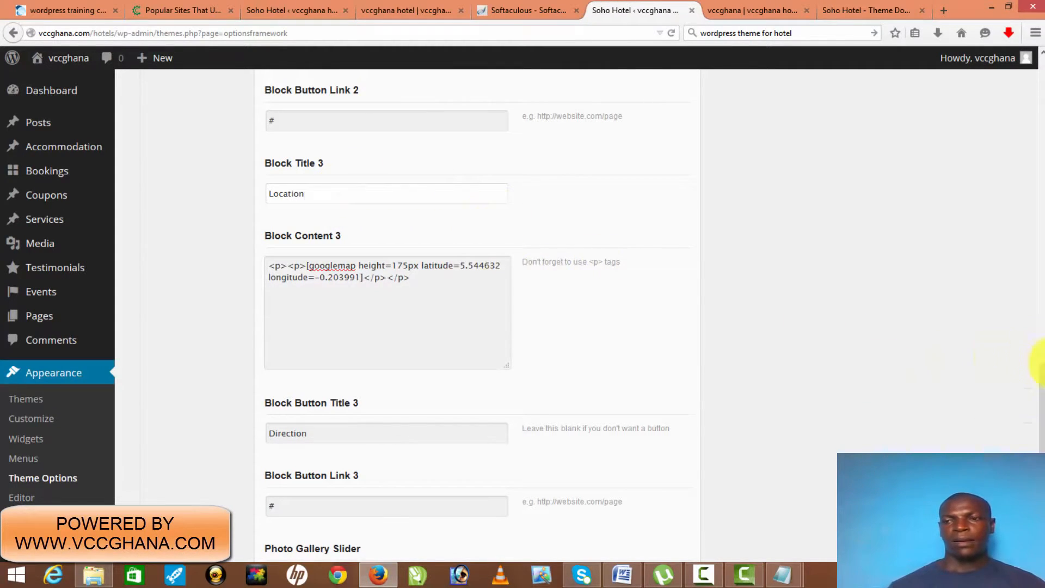
{"action": "left_click_drag", "start_coordinate": [1039, 381], "coordinate": [1010, 54]}
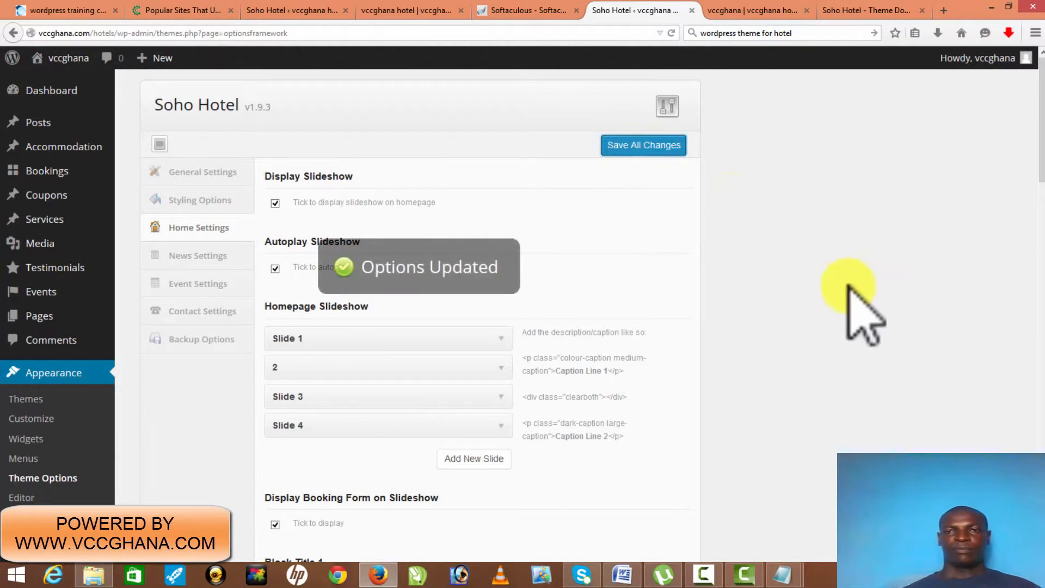
{"action": "mouse_move", "coordinate": [1037, 128]}
{"action": "left_mouse_down"}
{"action": "mouse_move", "coordinate": [1037, 174]}
{"action": "mouse_move", "coordinate": [1038, 126]}
{"action": "left_mouse_up"}
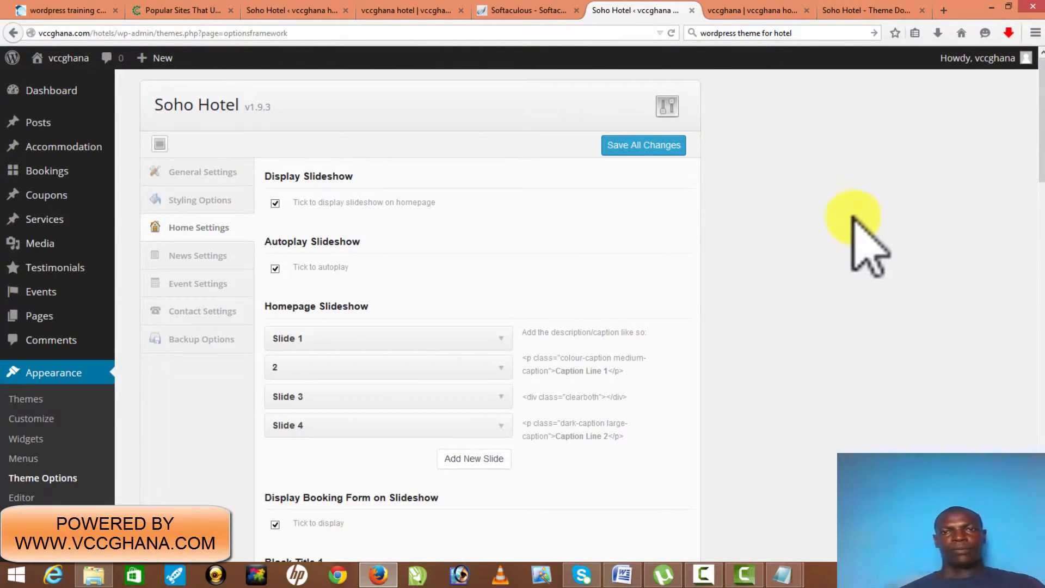
{"action": "mouse_move", "coordinate": [1039, 146]}
{"action": "left_mouse_down"}
{"action": "mouse_move", "coordinate": [1037, 199]}
{"action": "mouse_move", "coordinate": [1026, 139]}
{"action": "left_mouse_up"}
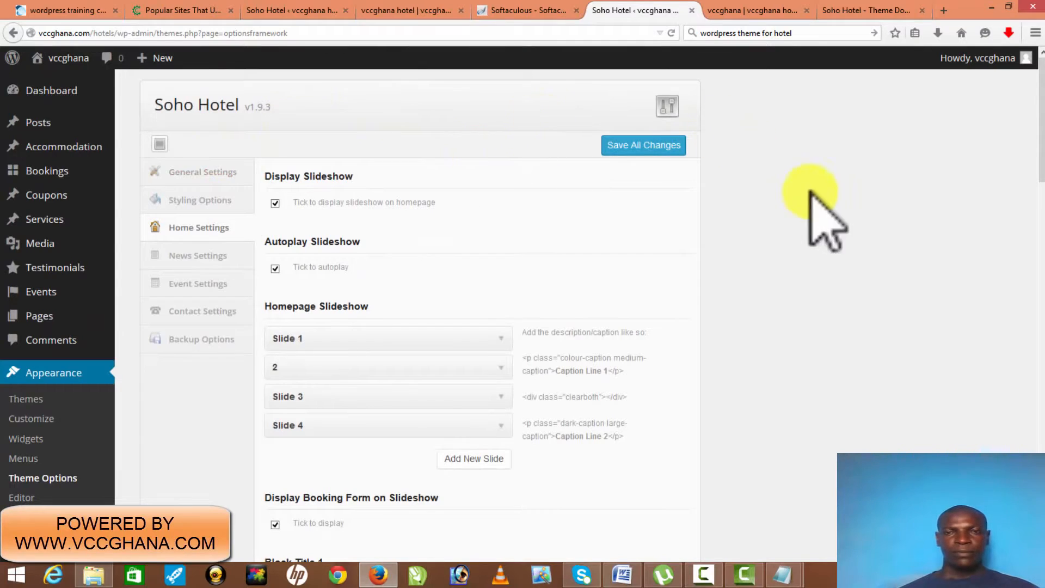
Reload the hotel front page and scroll to the new Location block's Accra Google map.
{"action": "left_click", "coordinate": [747, 9]}
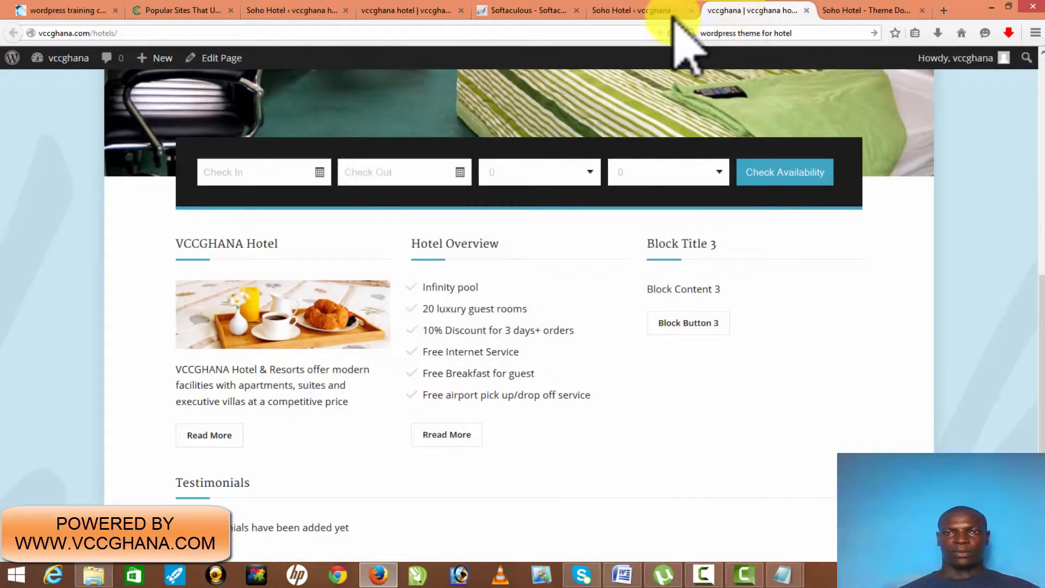
{"action": "mouse_move", "coordinate": [39, 61]}
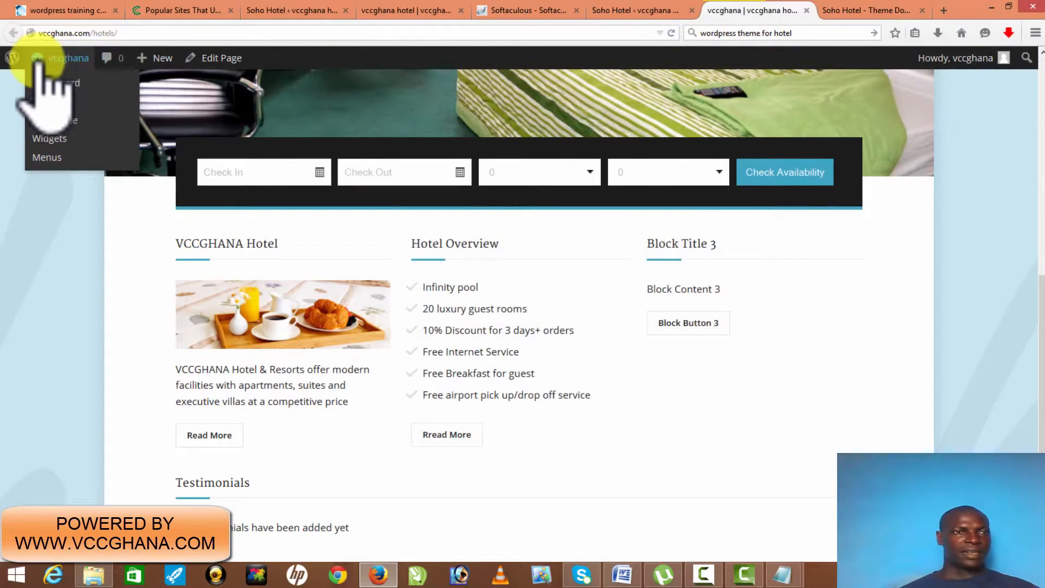
{"action": "left_click", "coordinate": [672, 33]}
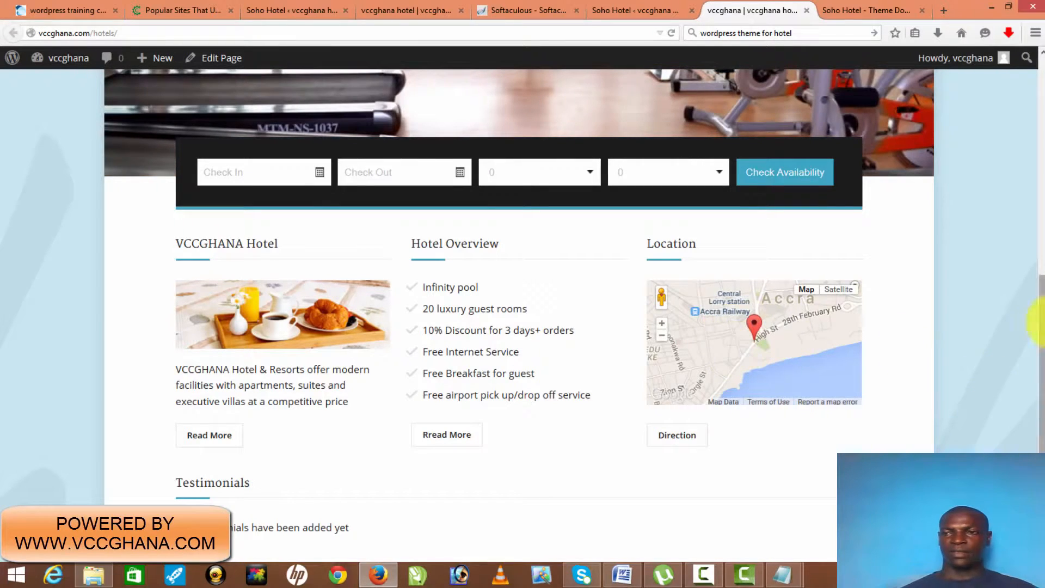
{"action": "left_click_drag", "start_coordinate": [1037, 335], "coordinate": [1037, 435]}
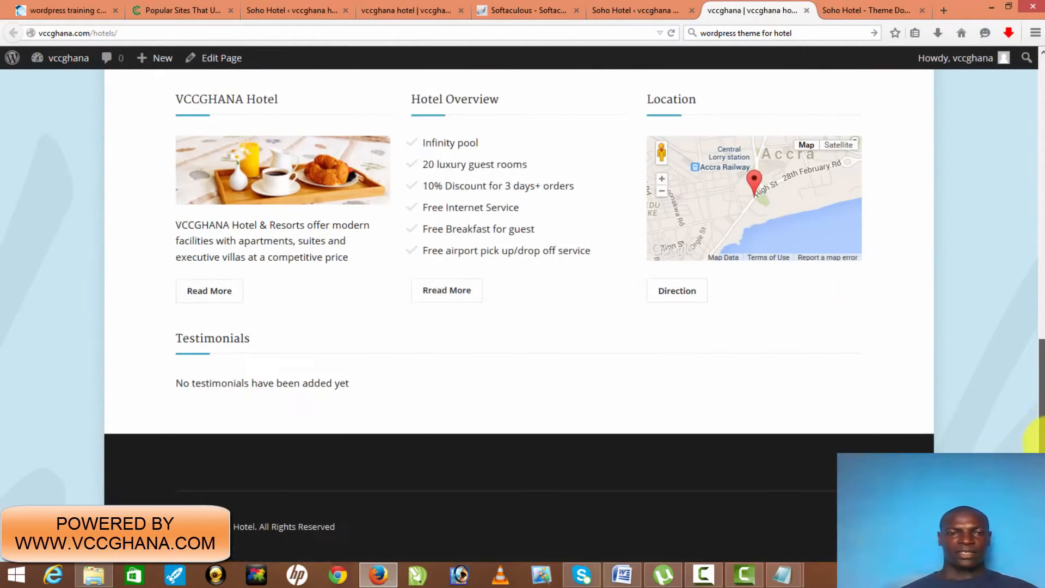
{"action": "left_click_drag", "start_coordinate": [1037, 400], "coordinate": [945, 77]}
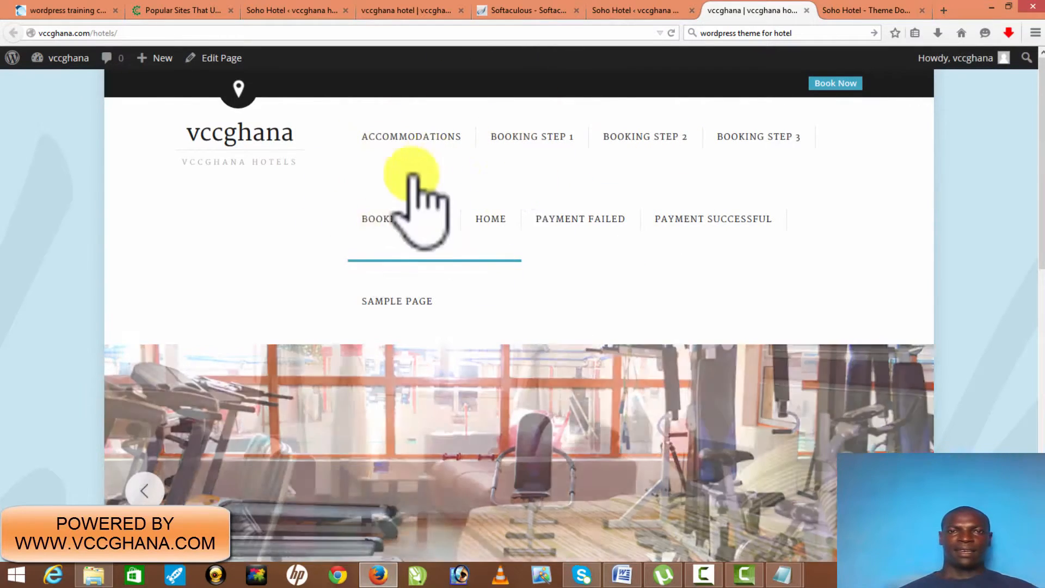
{"action": "scroll", "coordinate": [408, 205], "scroll_direction": "down", "scroll_amount": 3}
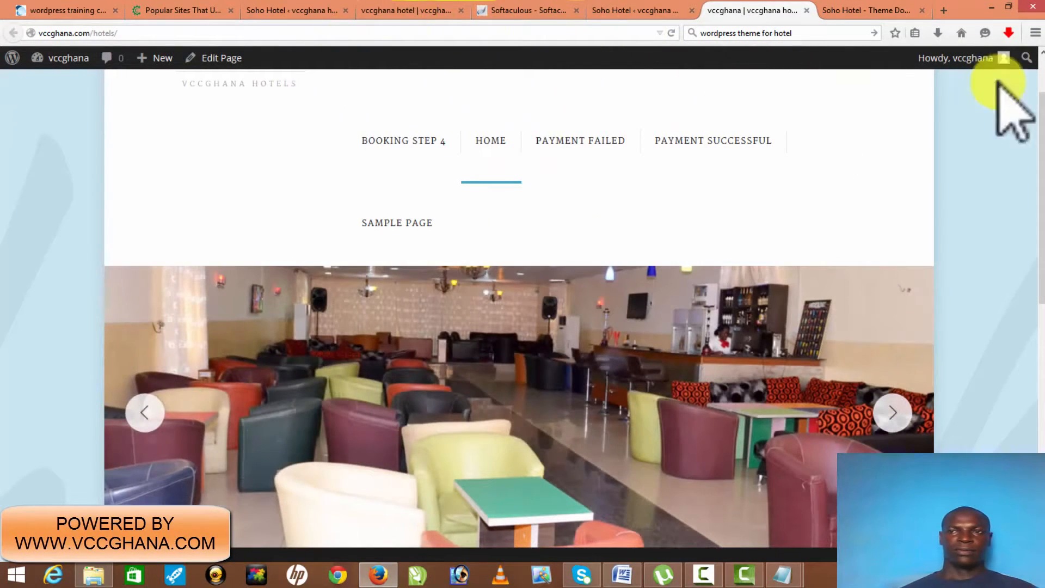
{"action": "scroll", "coordinate": [1034, 122], "scroll_direction": "down", "scroll_amount": 2}
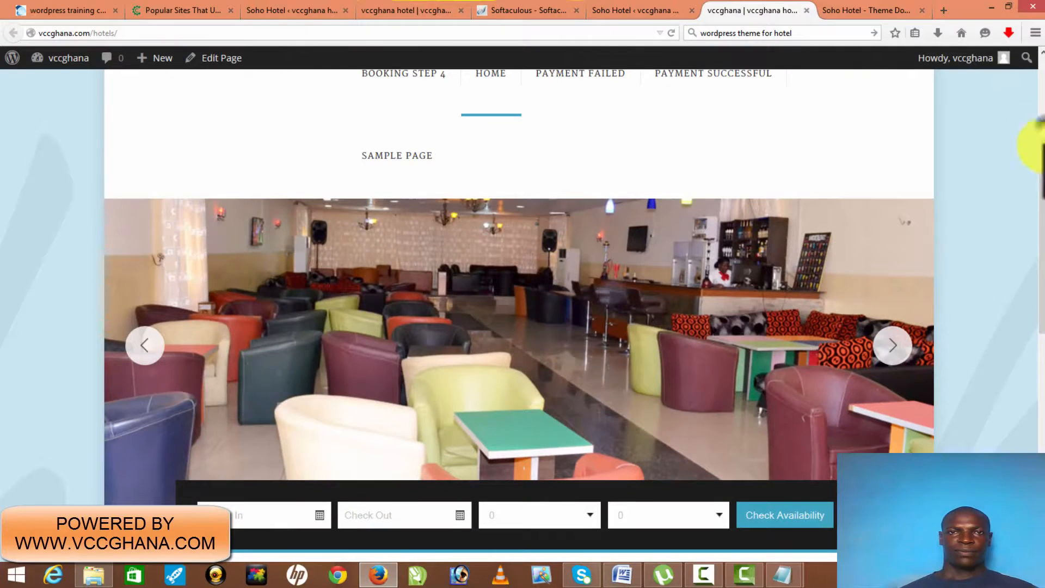
Review the original hotel site's theme options for comparison.
{"action": "left_click", "coordinate": [388, 9]}
{"action": "left_click", "coordinate": [305, 11]}
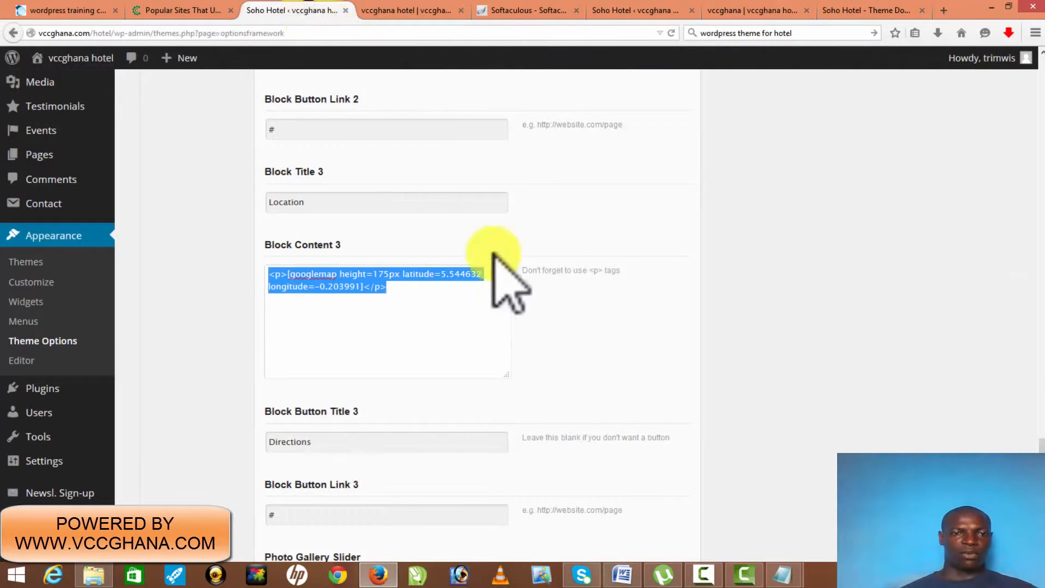
{"action": "scroll", "coordinate": [1034, 444], "scroll_direction": "down", "scroll_amount": 5}
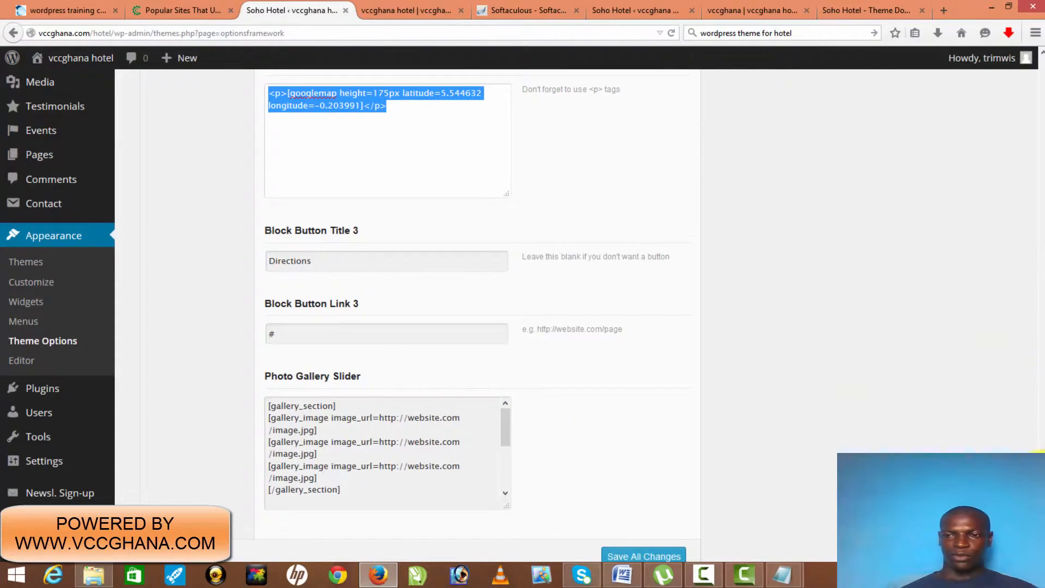
{"action": "scroll", "coordinate": [1034, 446], "scroll_direction": "down", "scroll_amount": 2}
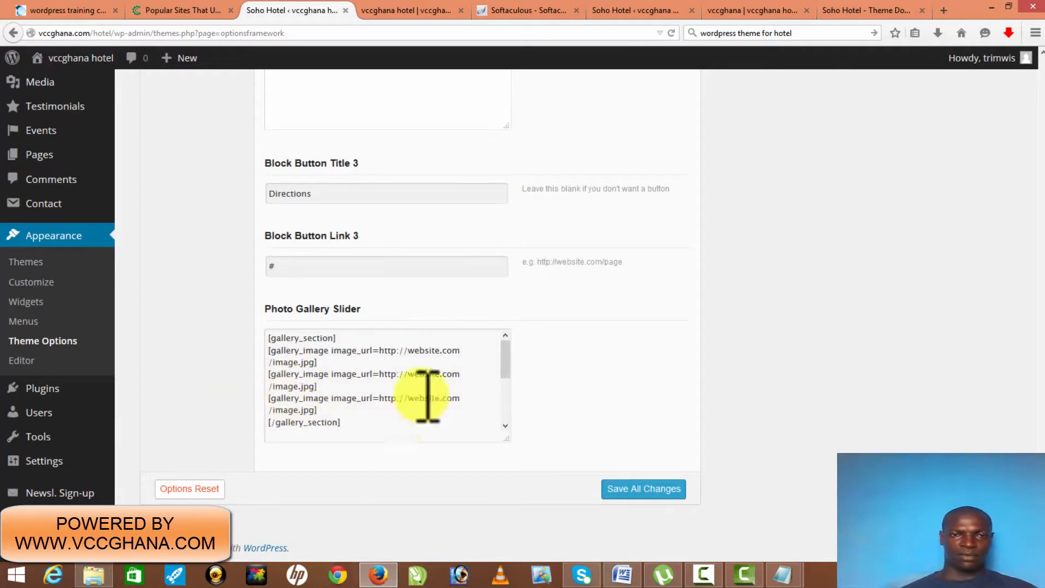
{"action": "scroll", "coordinate": [1026, 385], "scroll_direction": "up", "scroll_amount": 10}
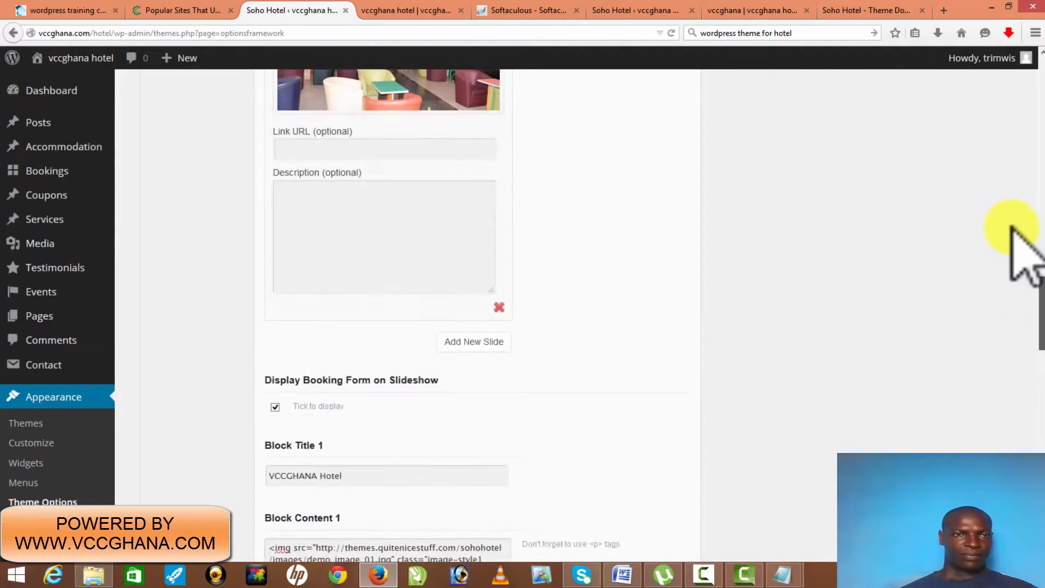
{"action": "scroll", "coordinate": [980, 130], "scroll_direction": "down", "scroll_amount": 15}
{"action": "scroll", "coordinate": [1037, 76], "scroll_direction": "up", "scroll_amount": 15}
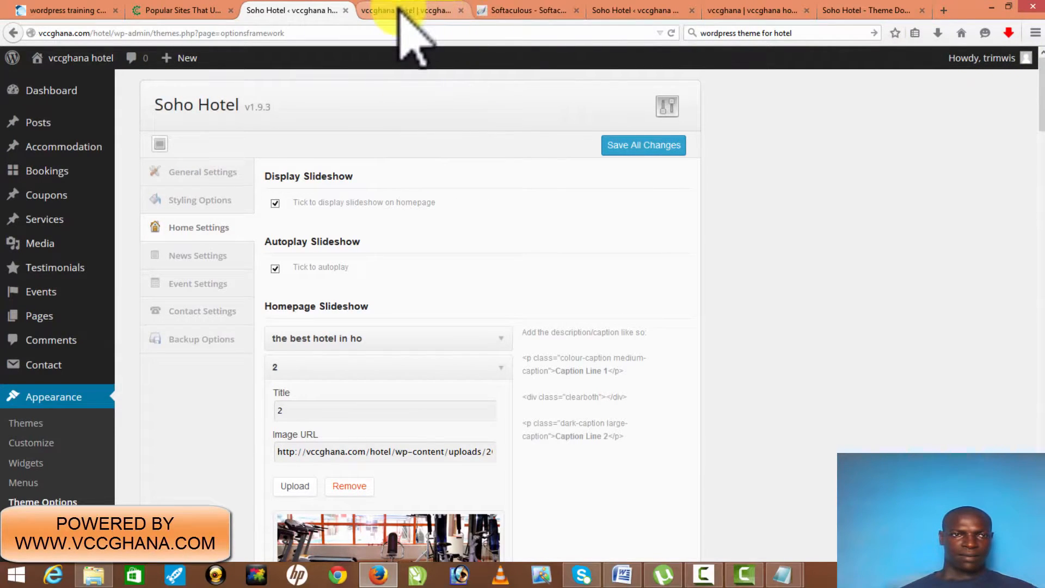
Save all theme option changes on the new hotels site.
{"action": "left_click", "coordinate": [654, 12]}
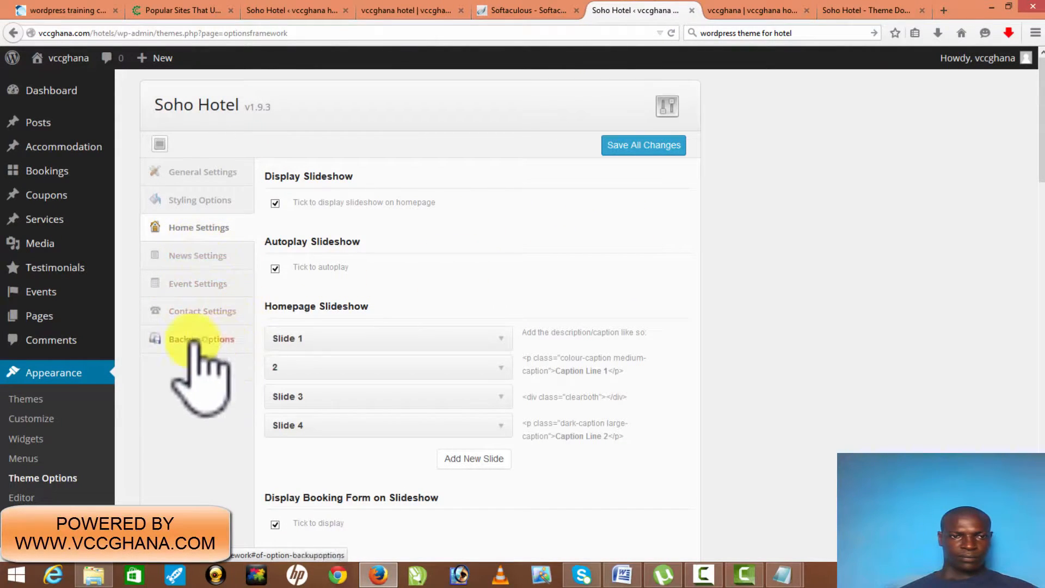
{"action": "left_click", "coordinate": [631, 143]}
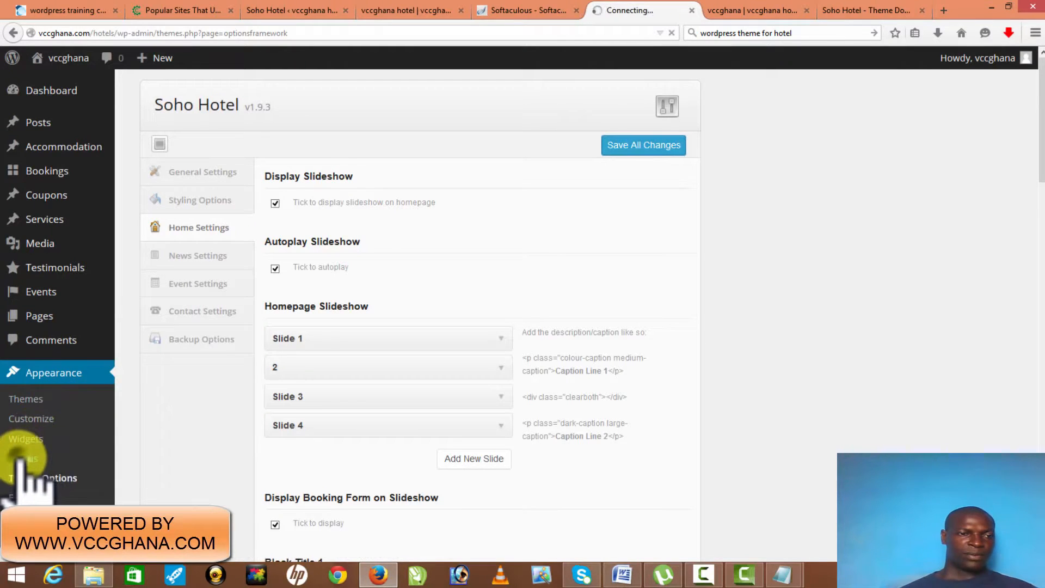
{"action": "left_click", "coordinate": [871, 10]}
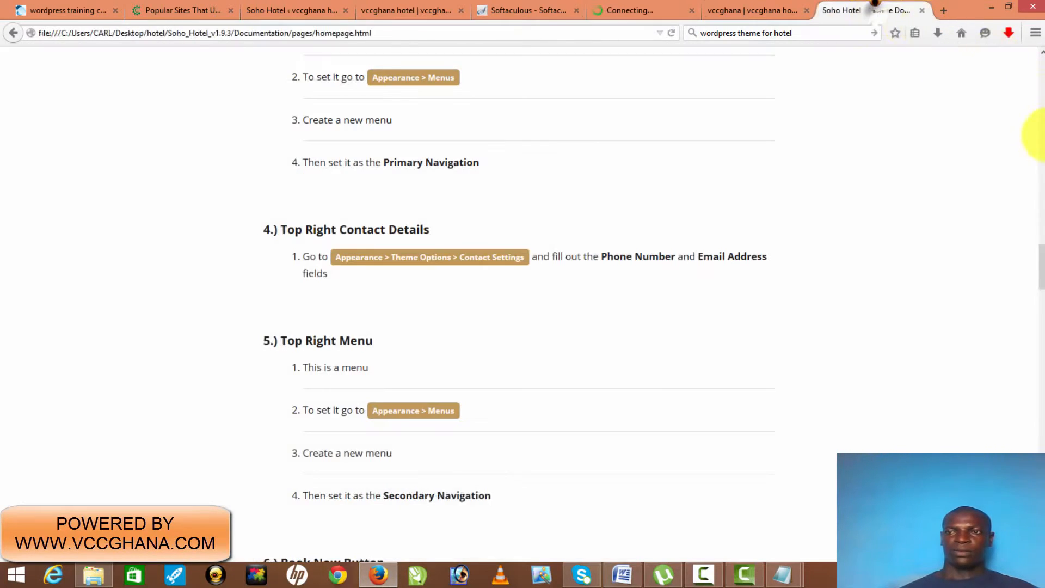
Scroll the theme documentation to the Main Menu section.
{"action": "left_click_drag", "start_coordinate": [1041, 252], "coordinate": [1041, 89]}
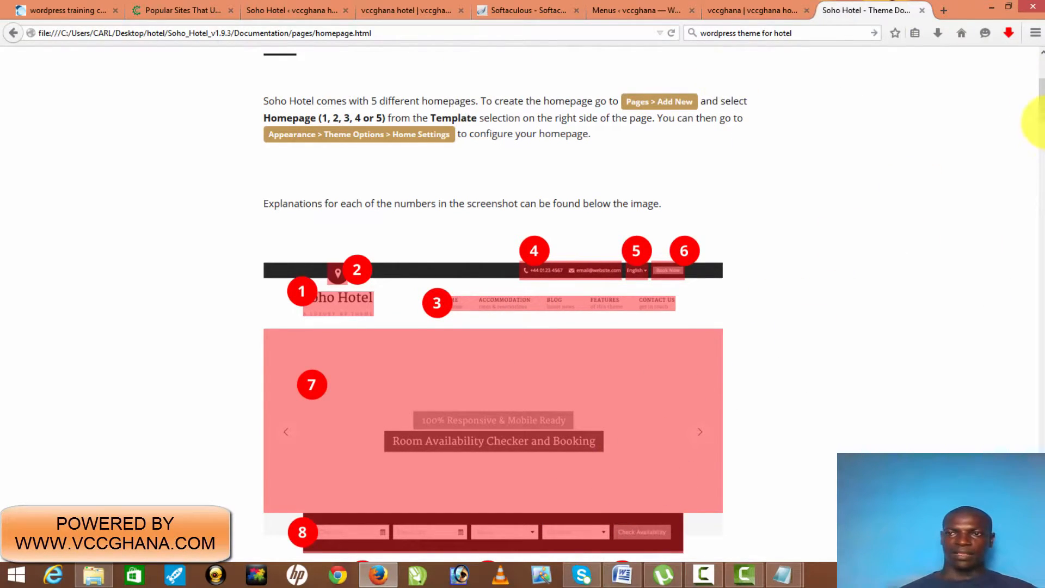
{"action": "left_click_drag", "start_coordinate": [1039, 122], "coordinate": [1039, 266]}
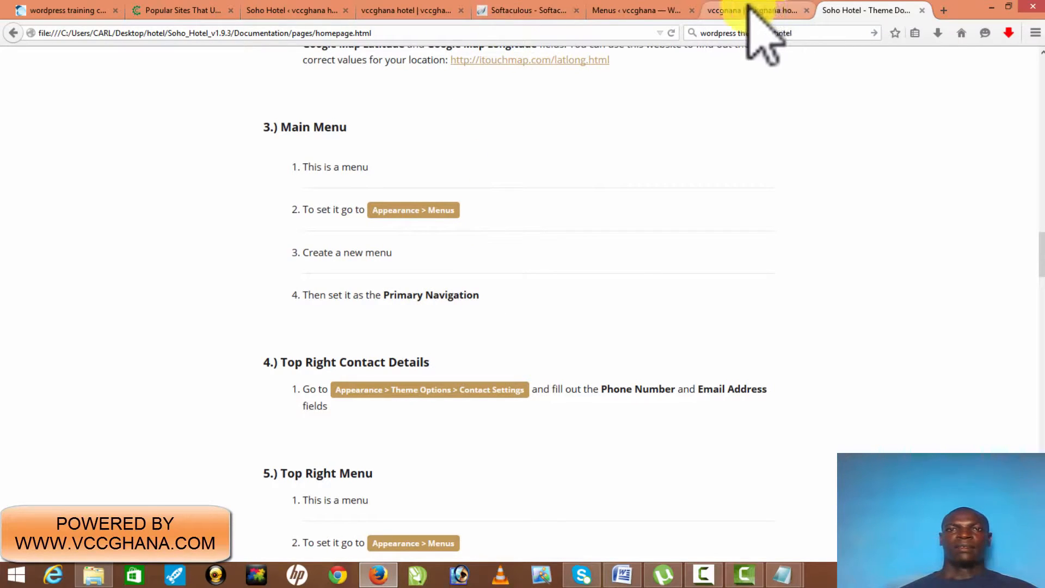
{"action": "left_click", "coordinate": [626, 11]}
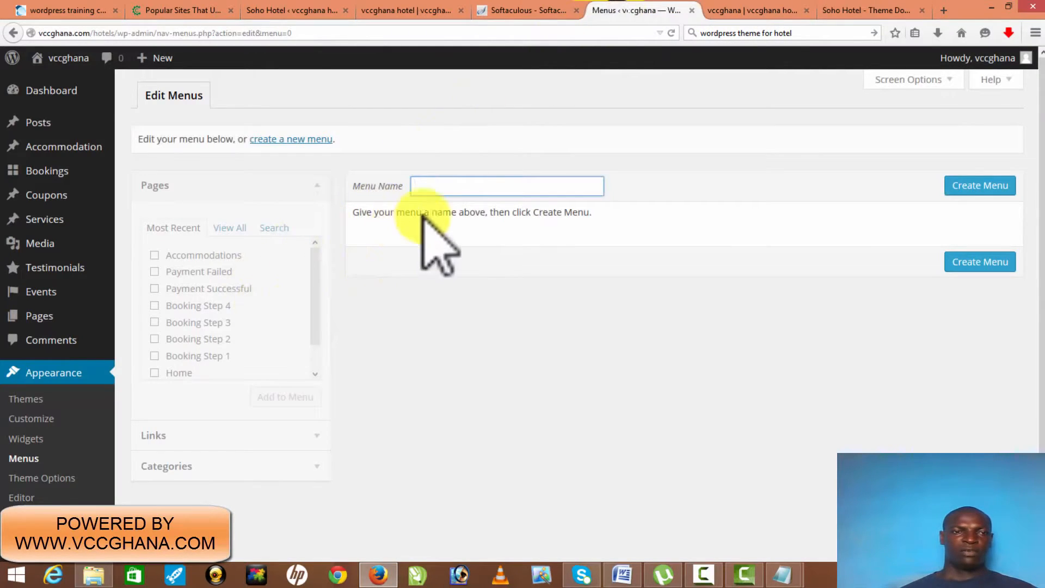
Create a menu named 'primary menu' and add the Home page to it.
{"action": "left_click", "coordinate": [475, 182]}
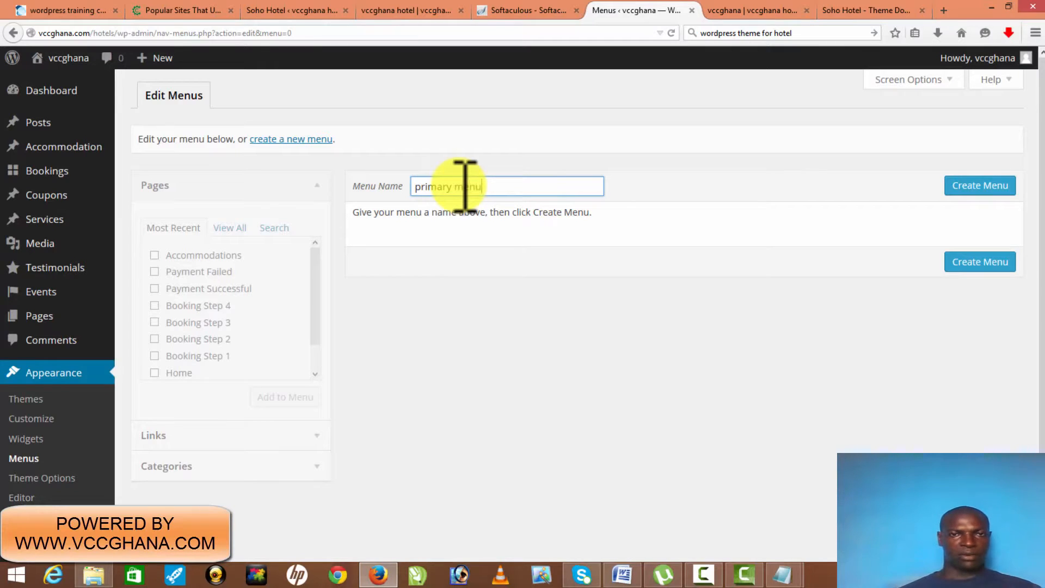
{"action": "left_click", "coordinate": [1004, 185]}
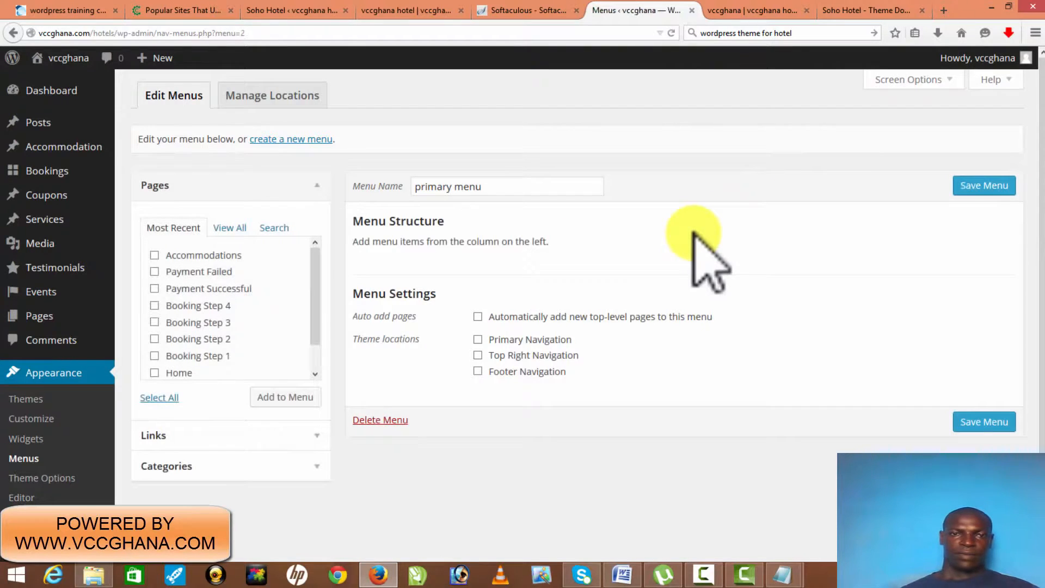
{"action": "mouse_move", "coordinate": [1041, 228]}
{"action": "left_mouse_down"}
{"action": "mouse_move", "coordinate": [1041, 249]}
{"action": "mouse_move", "coordinate": [1041, 217]}
{"action": "left_mouse_up"}
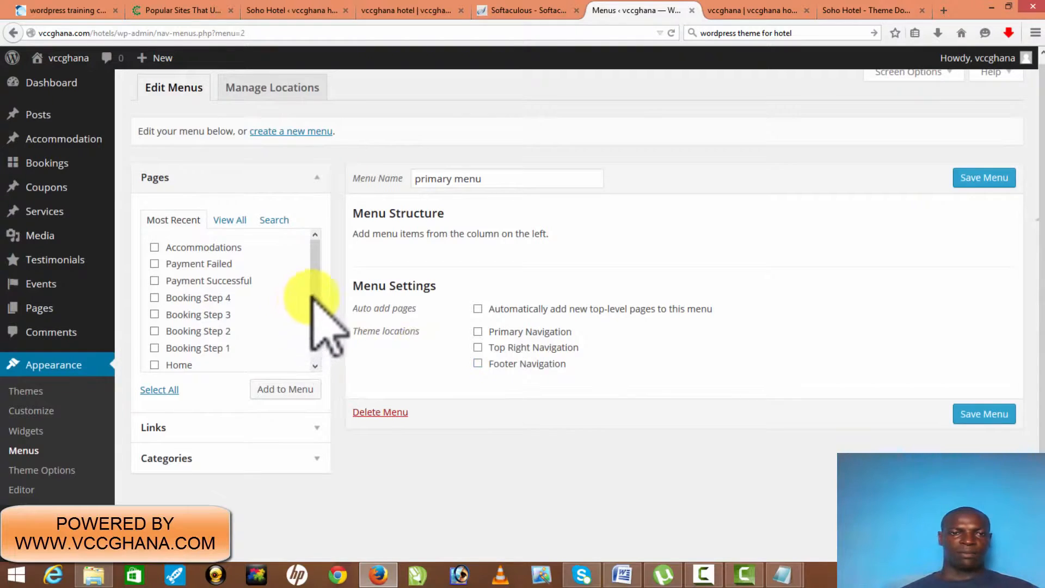
{"action": "scroll", "coordinate": [311, 297], "scroll_direction": "down", "scroll_amount": 1}
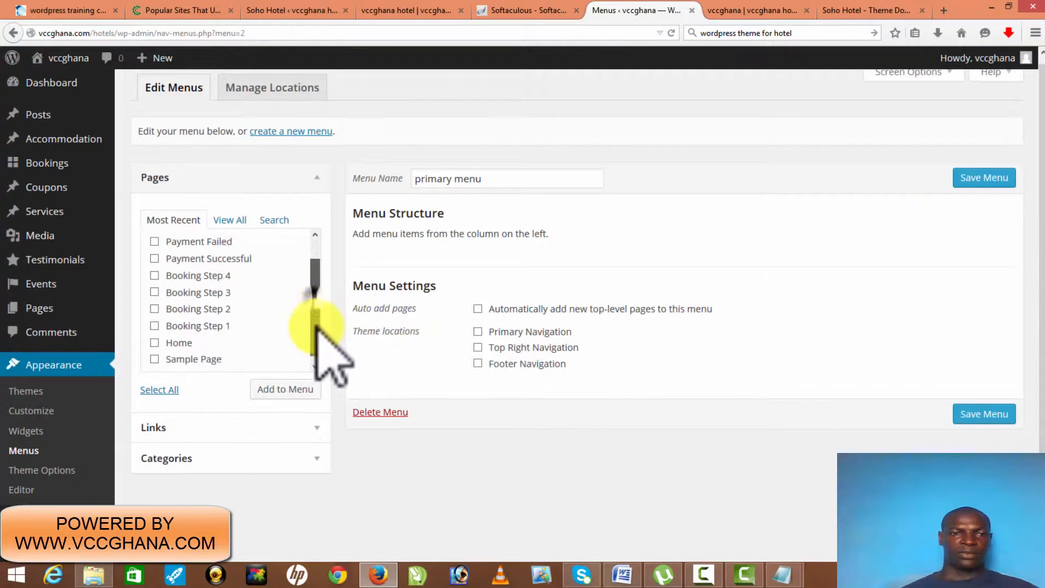
{"action": "left_click", "coordinate": [155, 337]}
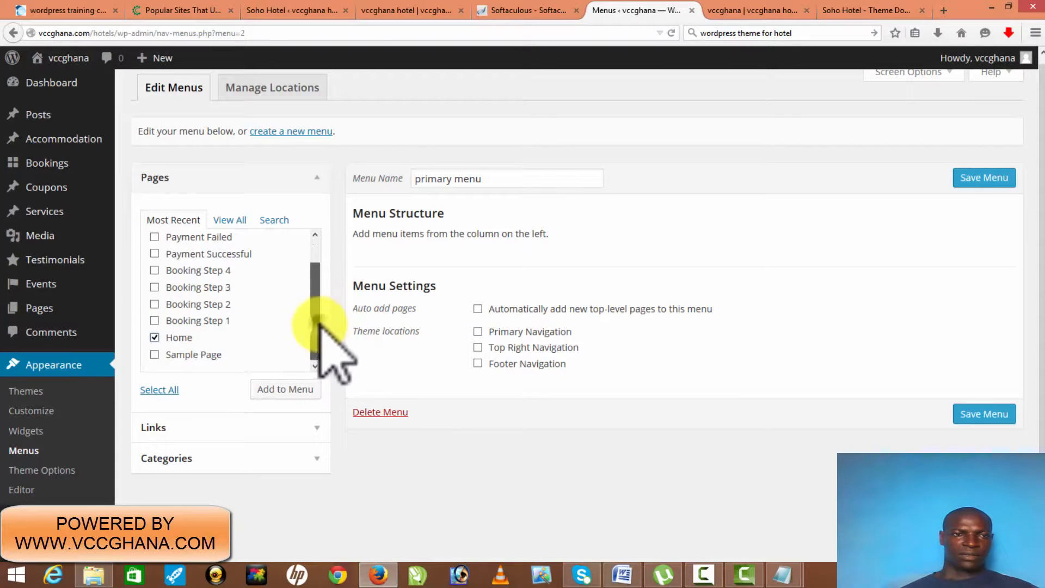
{"action": "mouse_move", "coordinate": [319, 325]}
{"action": "left_mouse_down"}
{"action": "mouse_move", "coordinate": [324, 280]}
{"action": "mouse_move", "coordinate": [317, 344]}
{"action": "mouse_move", "coordinate": [319, 266]}
{"action": "mouse_move", "coordinate": [313, 343]}
{"action": "left_mouse_up"}
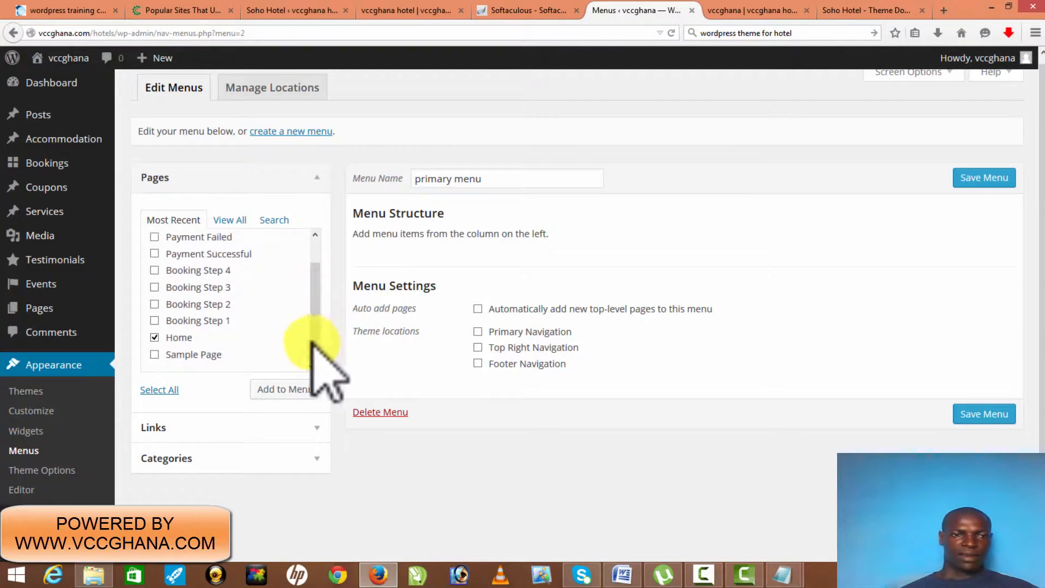
{"action": "left_click", "coordinate": [278, 389]}
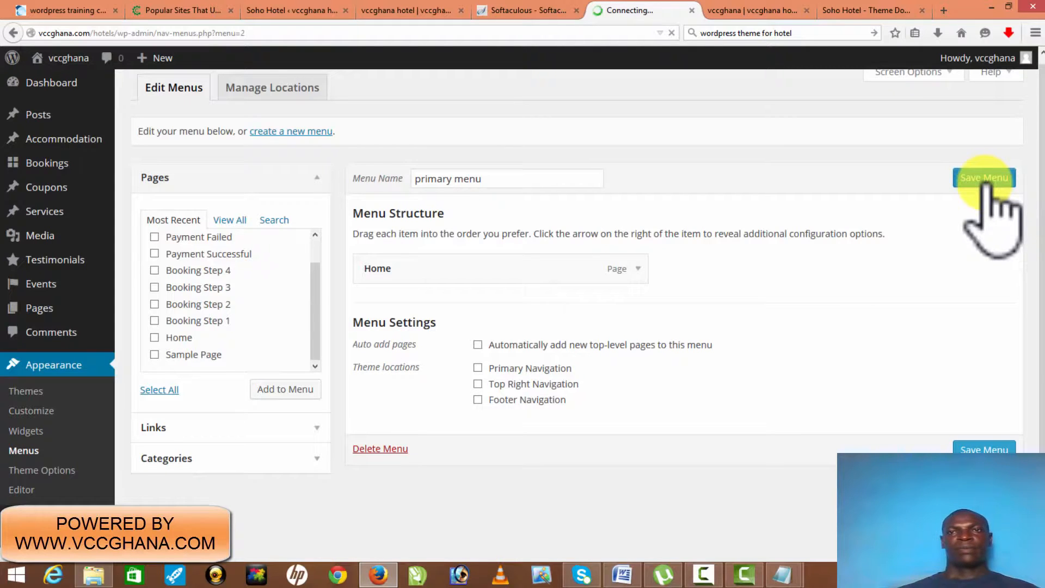
{"action": "left_click", "coordinate": [742, 11]}
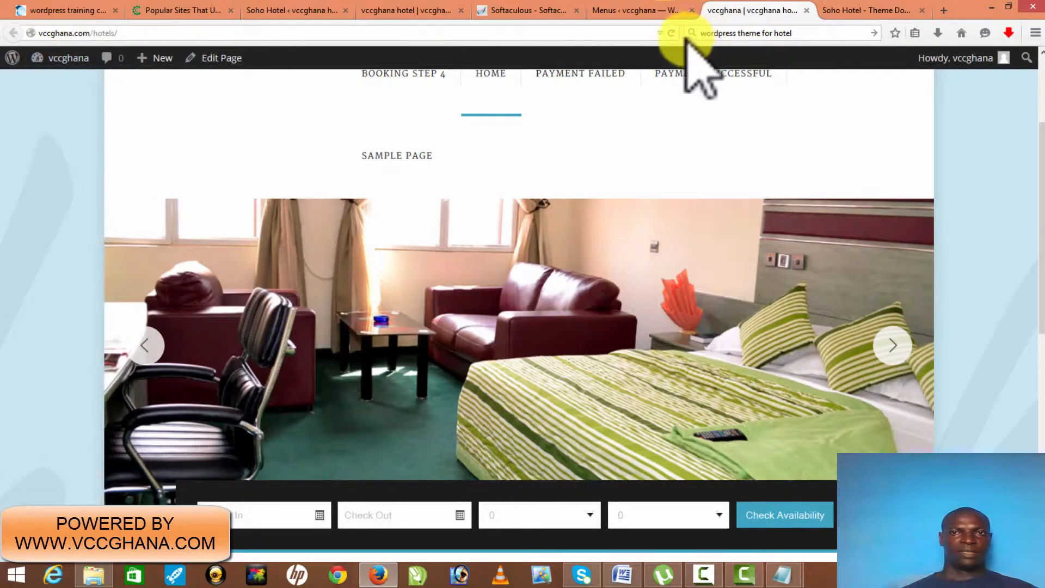
Assign primary menu to Primary and Footer Navigation so the top menu shows only HOME.
{"action": "left_click", "coordinate": [673, 33]}
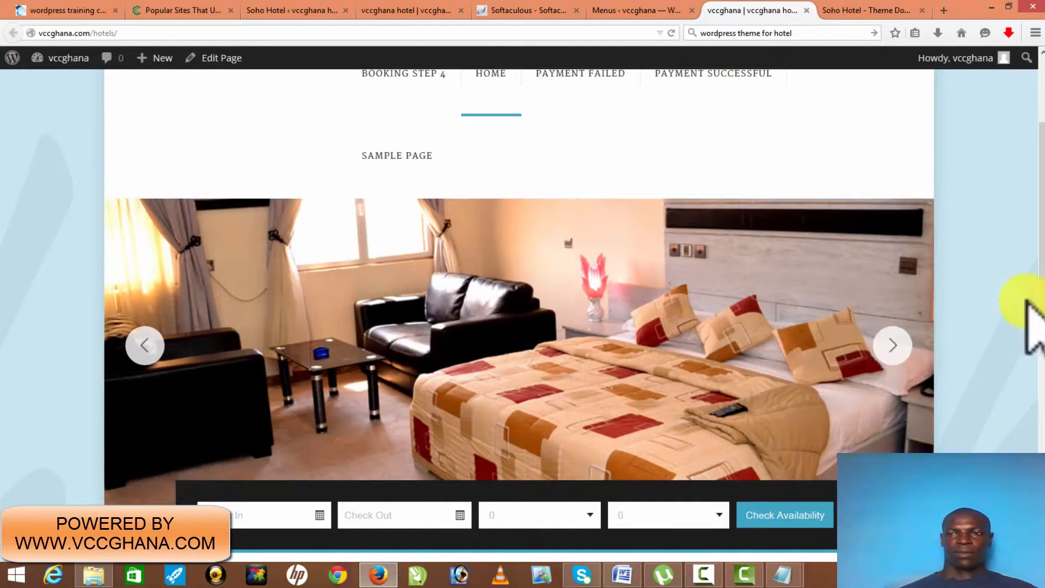
{"action": "left_click_drag", "start_coordinate": [1037, 299], "coordinate": [1037, 226]}
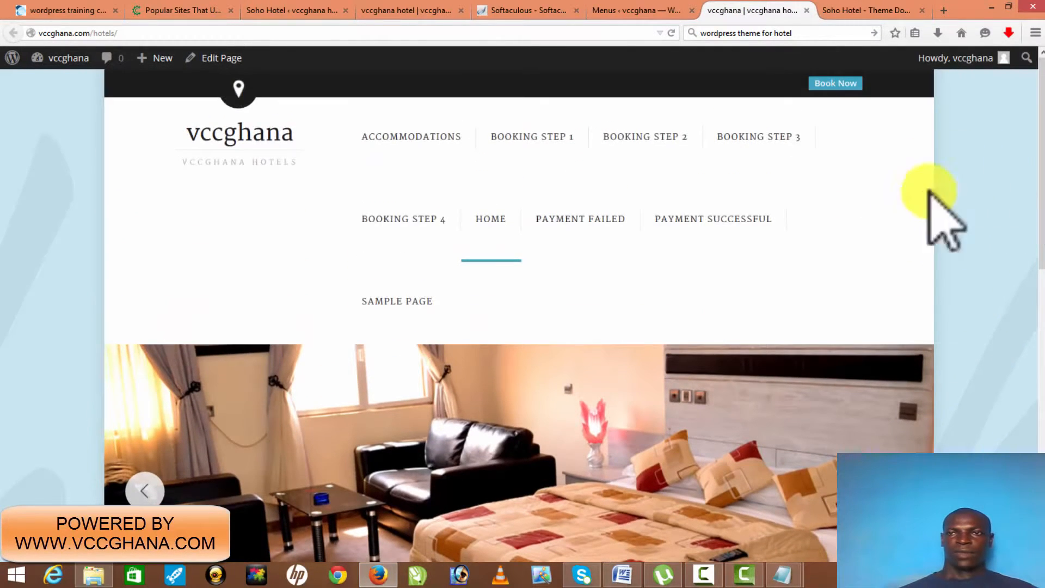
{"action": "left_click", "coordinate": [634, 8]}
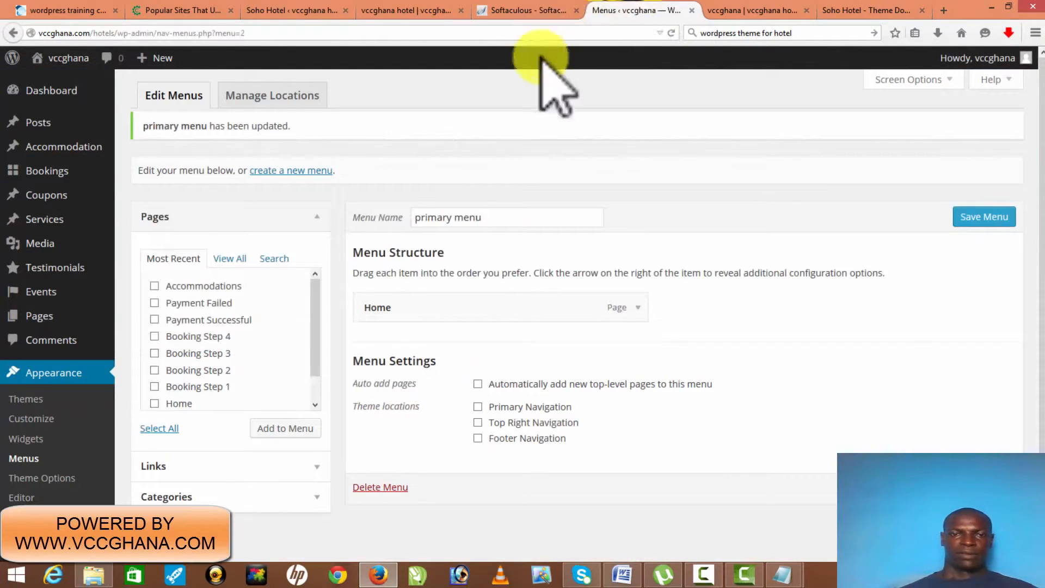
{"action": "left_click", "coordinate": [477, 407]}
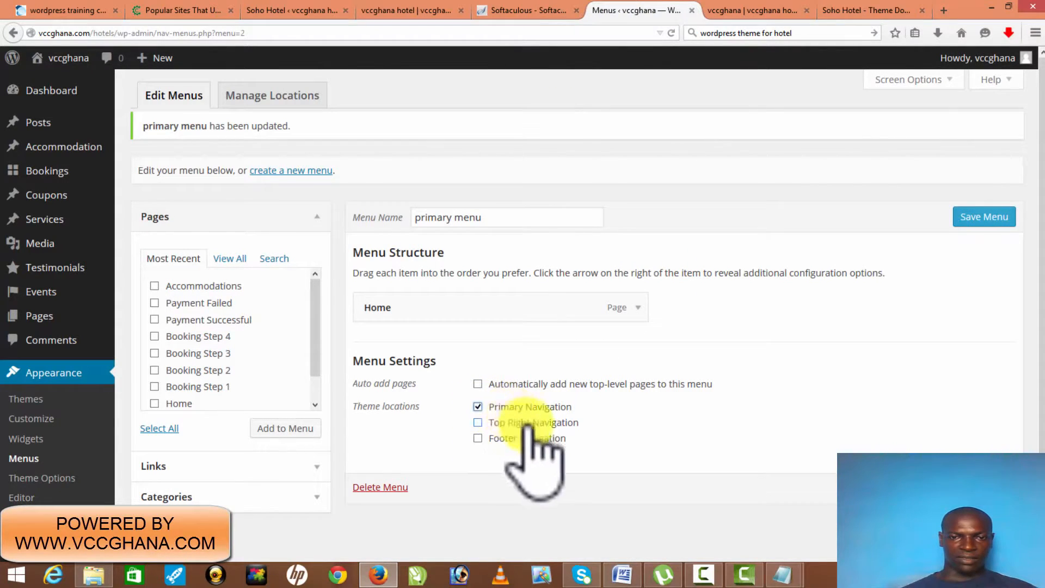
{"action": "left_click", "coordinate": [478, 439]}
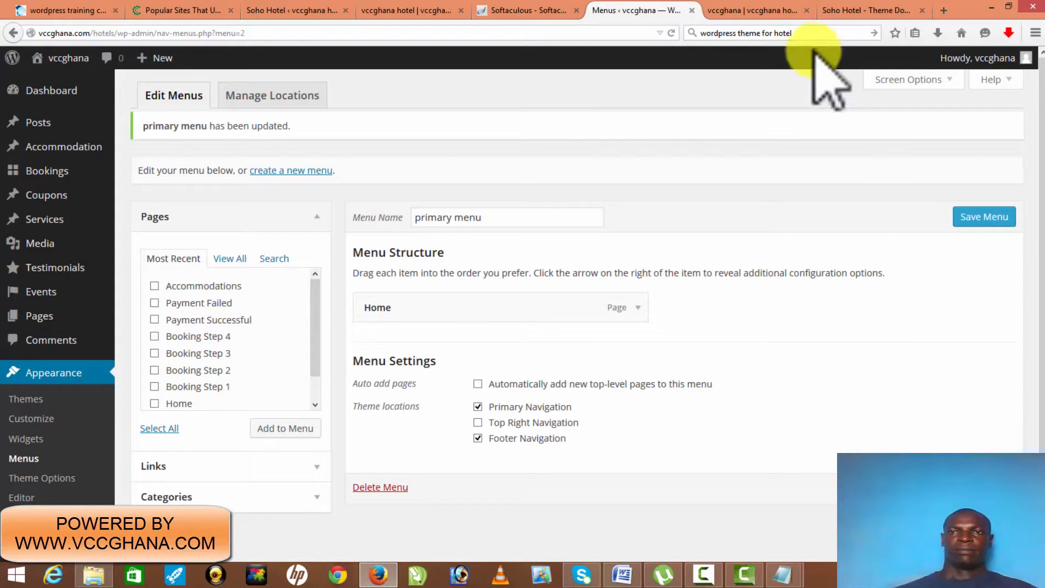
{"action": "left_click", "coordinate": [750, 12]}
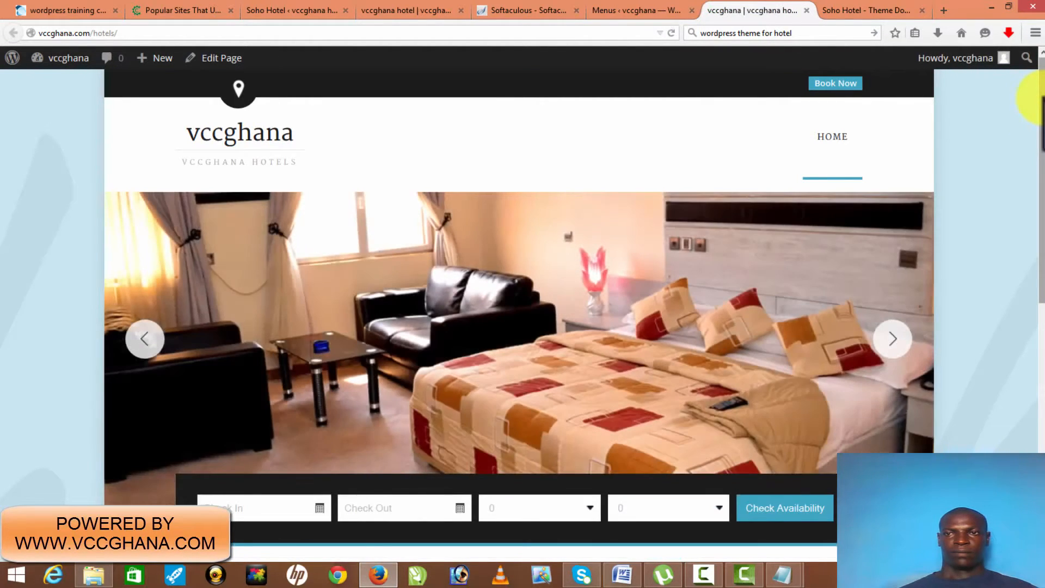
Browse the vccghana reference site's Services page with Restaurants, Bar & Lounges and Guest Services.
{"action": "left_click_drag", "start_coordinate": [1040, 100], "coordinate": [983, 82]}
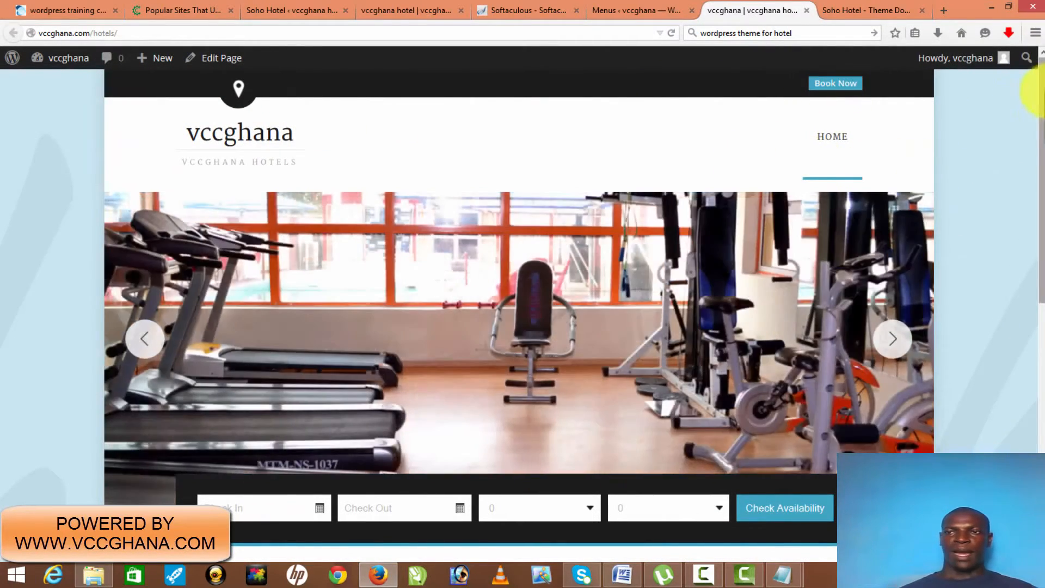
{"action": "left_click_drag", "start_coordinate": [1038, 92], "coordinate": [997, 22]}
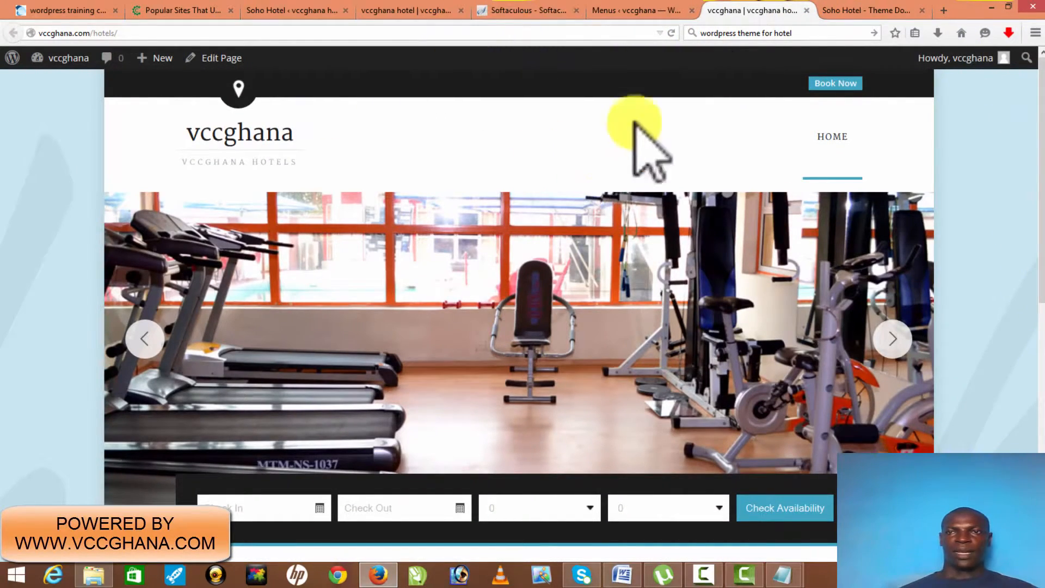
{"action": "left_click_drag", "start_coordinate": [1039, 152], "coordinate": [996, 36]}
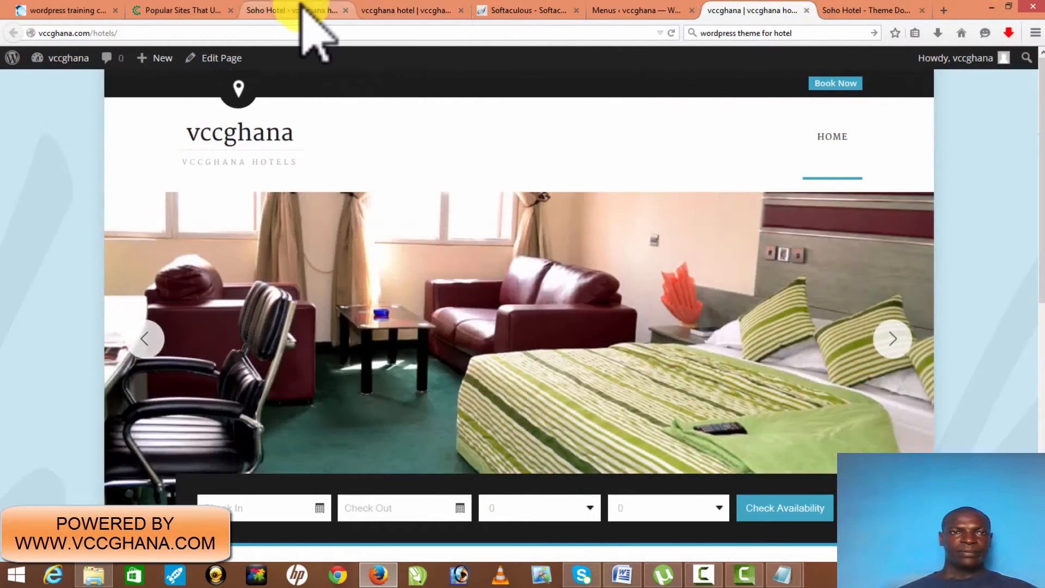
{"action": "left_click", "coordinate": [288, 9]}
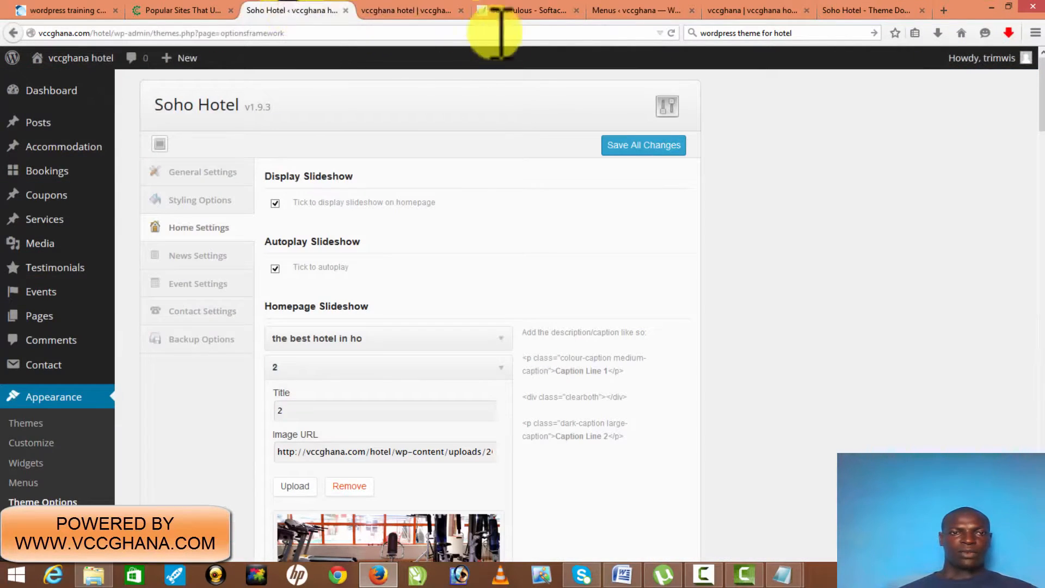
{"action": "left_click", "coordinate": [412, 11]}
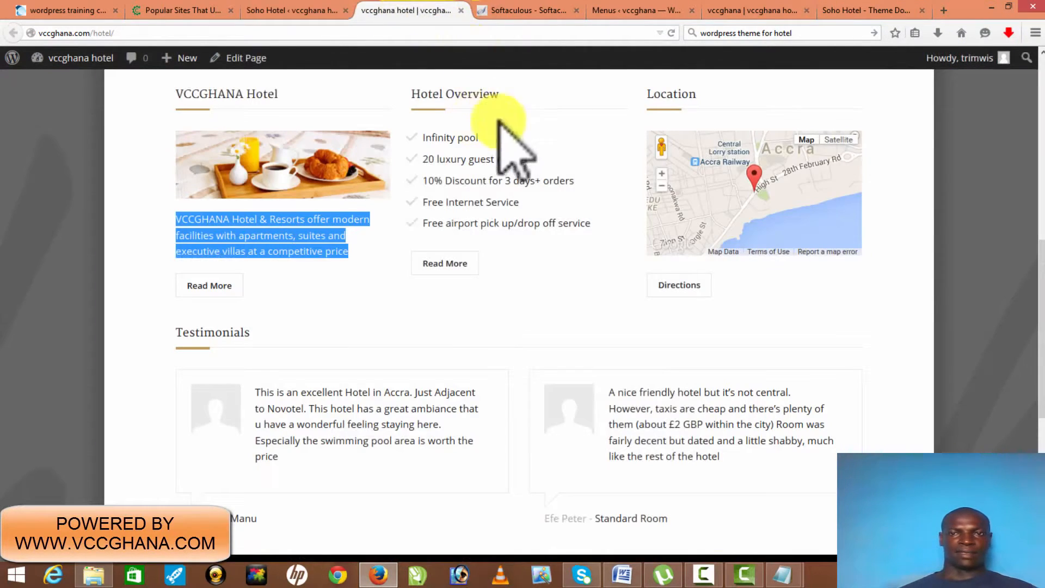
{"action": "left_click_drag", "start_coordinate": [1041, 273], "coordinate": [1029, 59]}
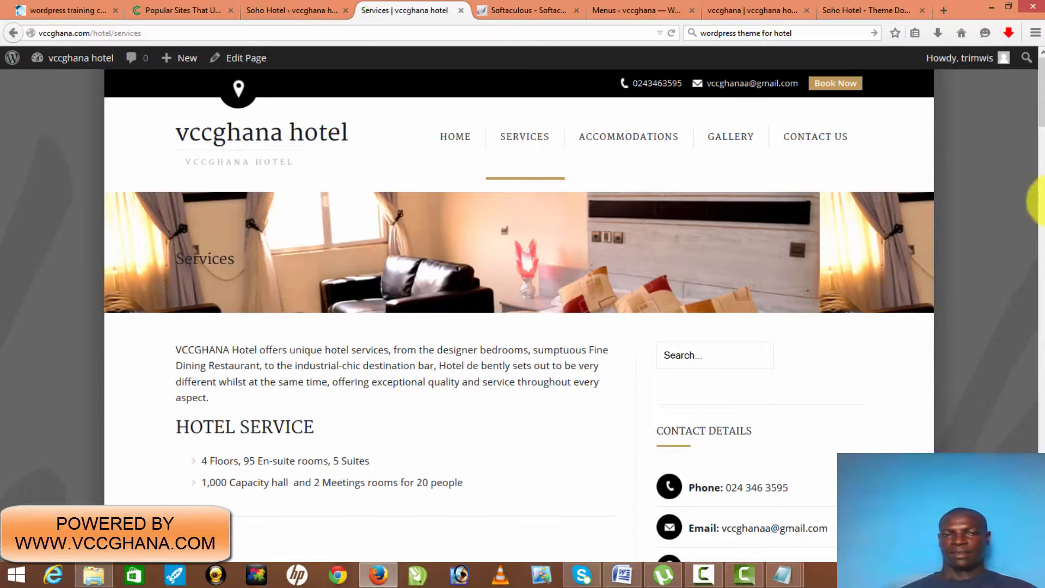
{"action": "mouse_move", "coordinate": [1041, 115]}
{"action": "left_mouse_down"}
{"action": "mouse_move", "coordinate": [1033, 245]}
{"action": "mouse_move", "coordinate": [1039, 106]}
{"action": "left_mouse_up"}
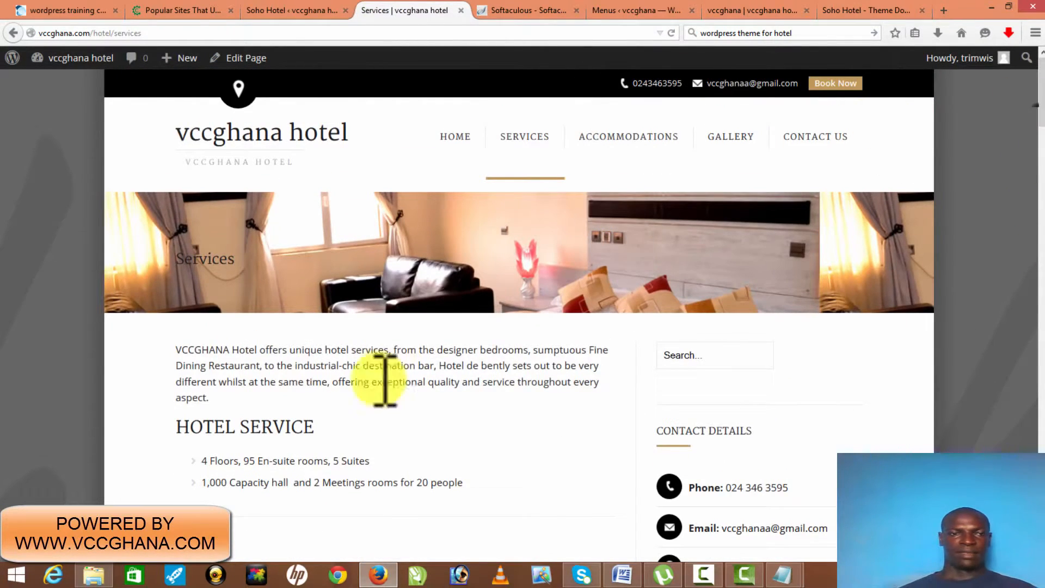
Highlight the Services page text from HOTEL SERVICE down through the capacity hall line.
{"action": "left_click_drag", "start_coordinate": [172, 349], "coordinate": [511, 266]}
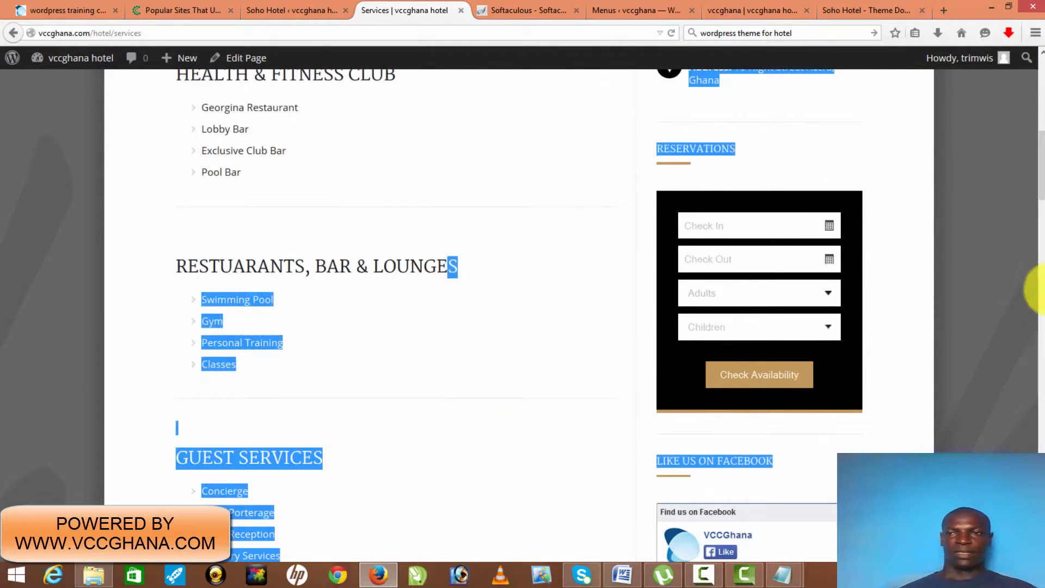
{"action": "scroll", "coordinate": [1033, 164], "scroll_direction": "up", "scroll_amount": 10}
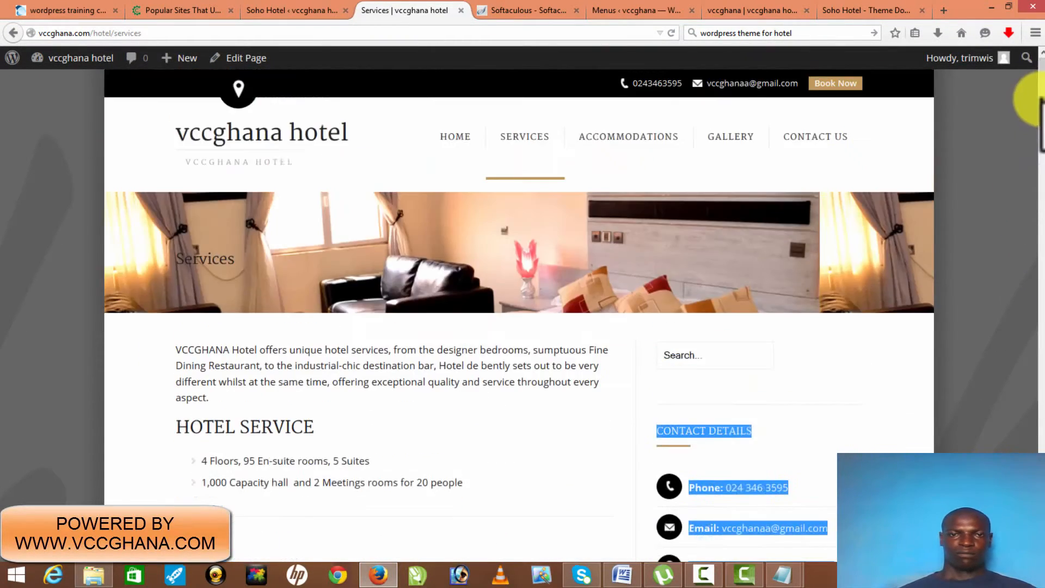
{"action": "left_click", "coordinate": [421, 420]}
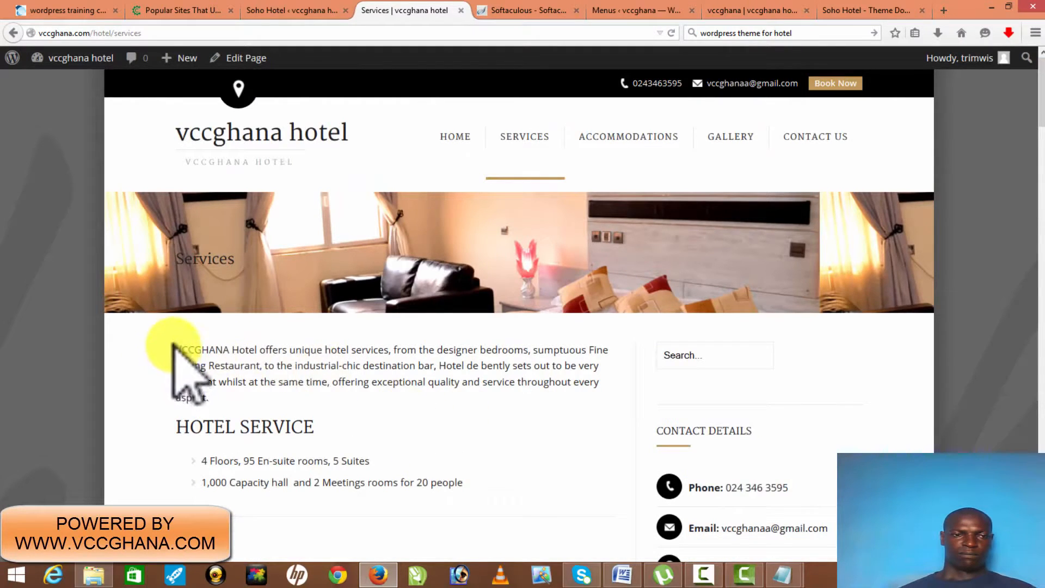
{"action": "left_click_drag", "start_coordinate": [173, 344], "coordinate": [191, 376]}
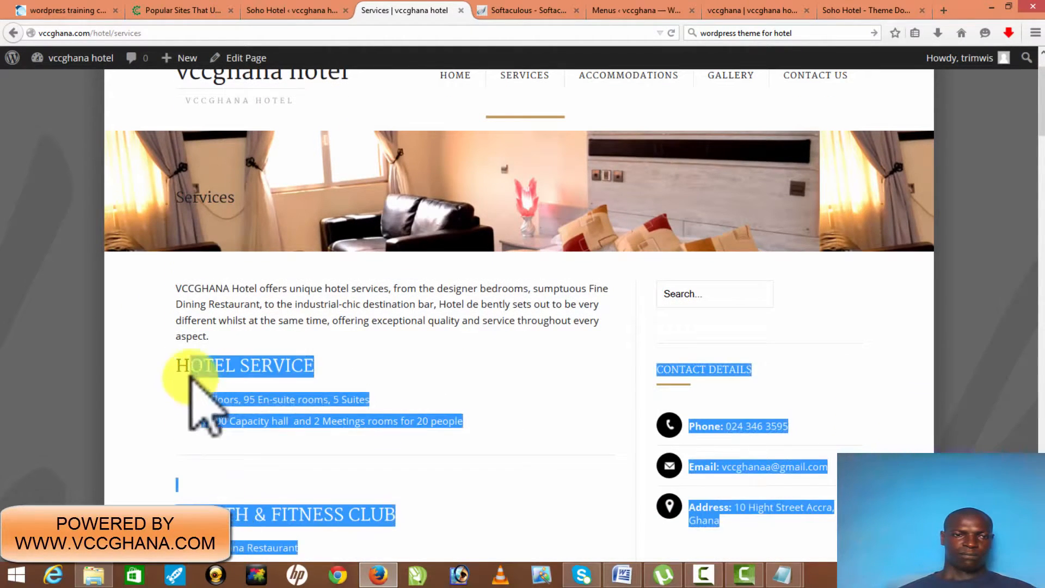
{"action": "left_click", "coordinate": [183, 286]}
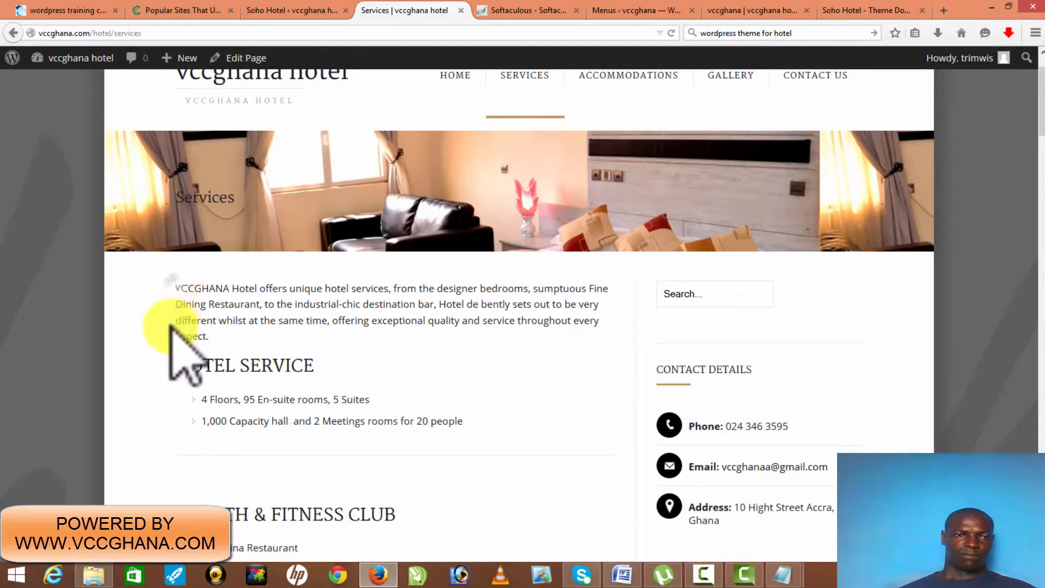
{"action": "left_click_drag", "start_coordinate": [171, 330], "coordinate": [200, 342]}
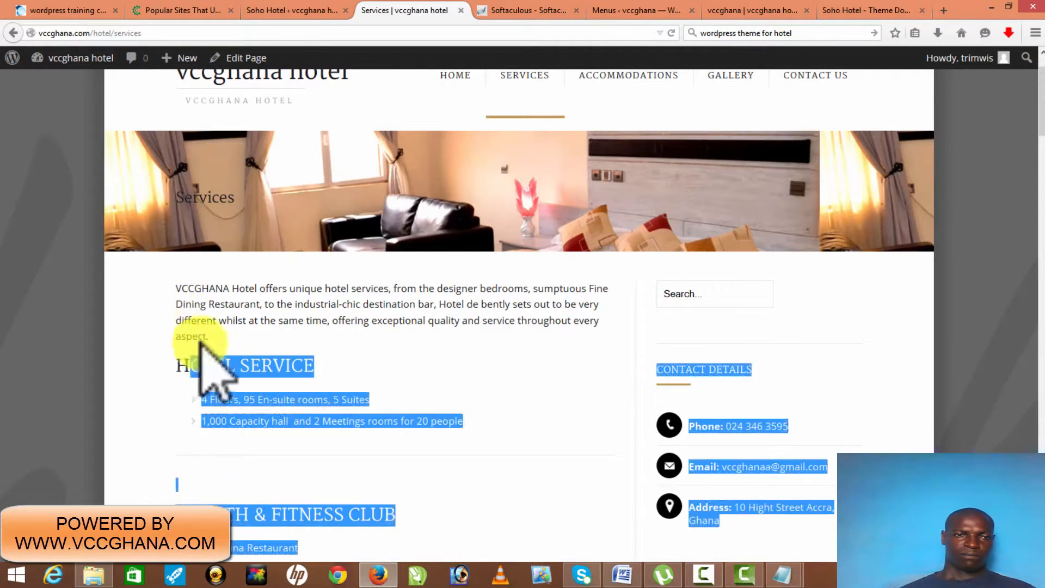
{"action": "left_click", "coordinate": [171, 287]}
{"action": "left_click_drag", "start_coordinate": [174, 285], "coordinate": [446, 396]}
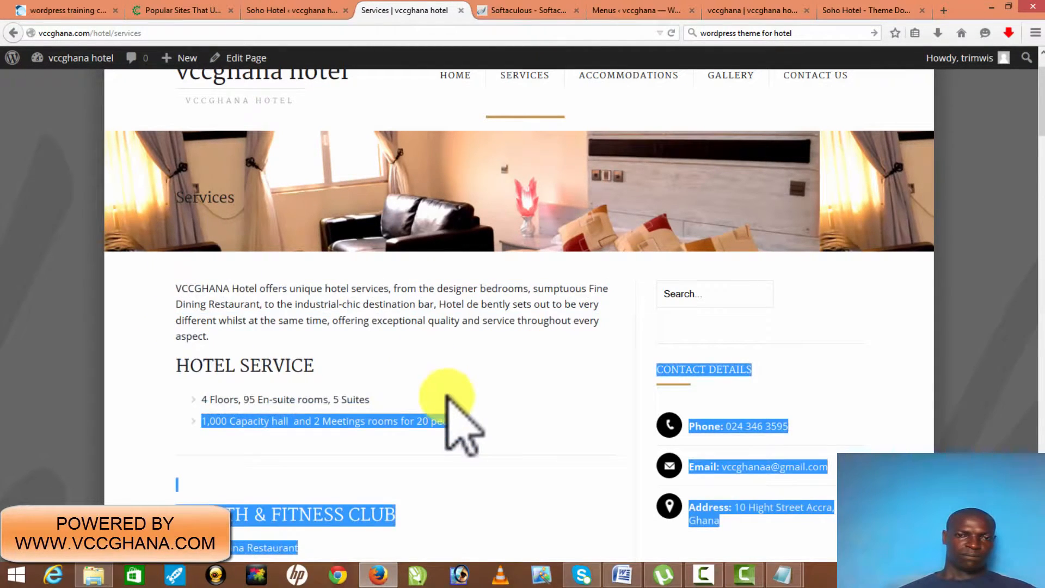
{"action": "left_click_drag", "start_coordinate": [1041, 91], "coordinate": [788, 397]}
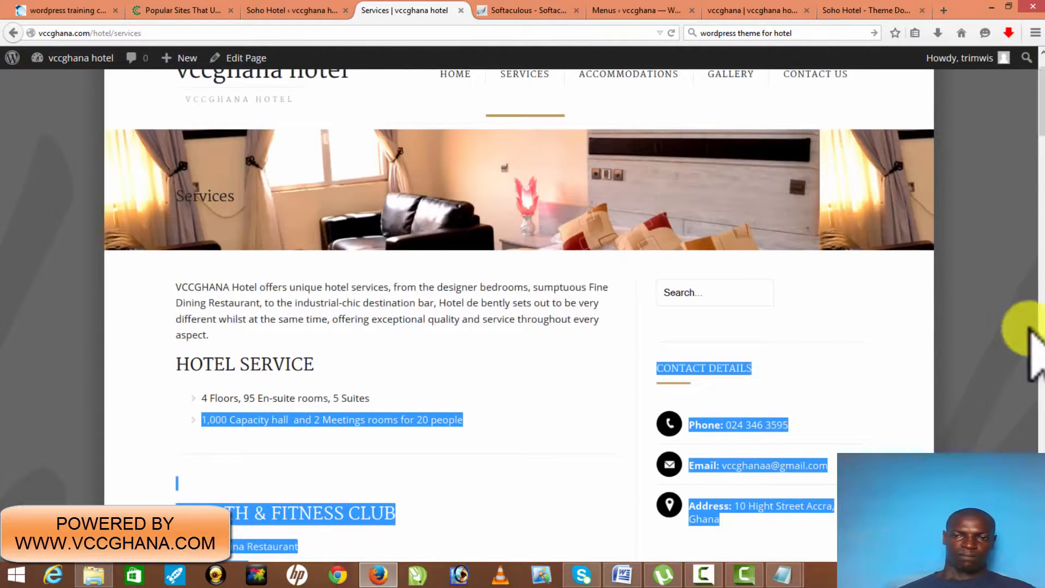
{"action": "left_click_drag", "start_coordinate": [1038, 93], "coordinate": [1034, 24]}
{"action": "left_click", "coordinate": [524, 375]}
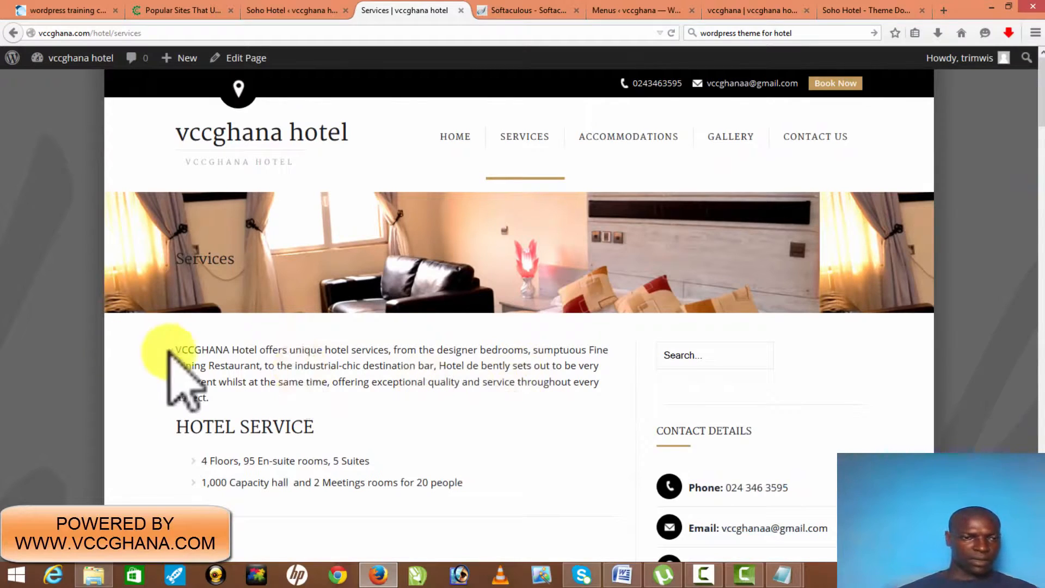
Highlight the intro, service lists and sidebar text, then go back to Edit Menus.
{"action": "left_click_drag", "start_coordinate": [215, 366], "coordinate": [188, 348]}
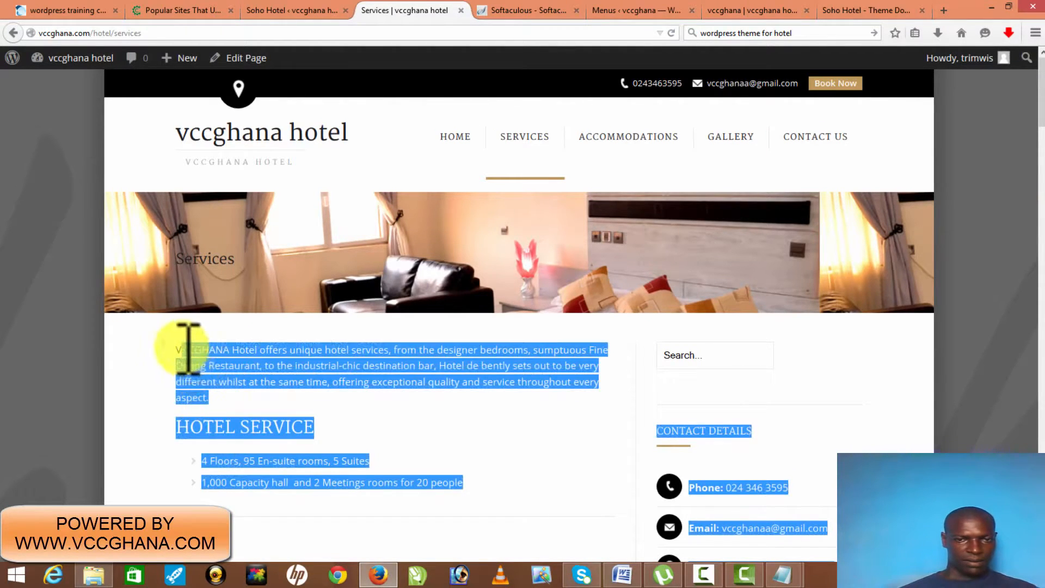
{"action": "left_click", "coordinate": [166, 351]}
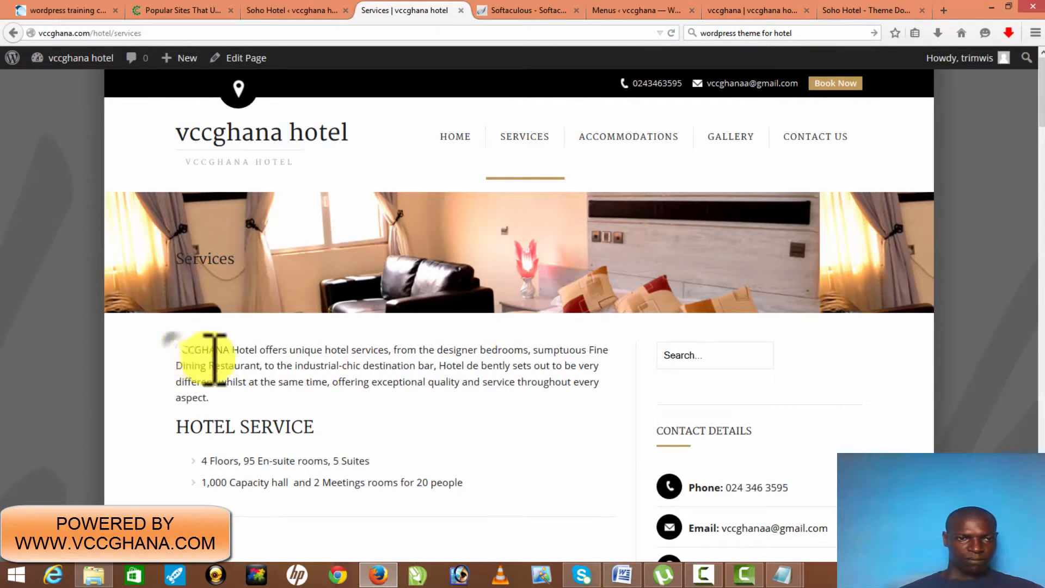
{"action": "left_click_drag", "start_coordinate": [215, 359], "coordinate": [215, 402]}
{"action": "left_click", "coordinate": [195, 354]}
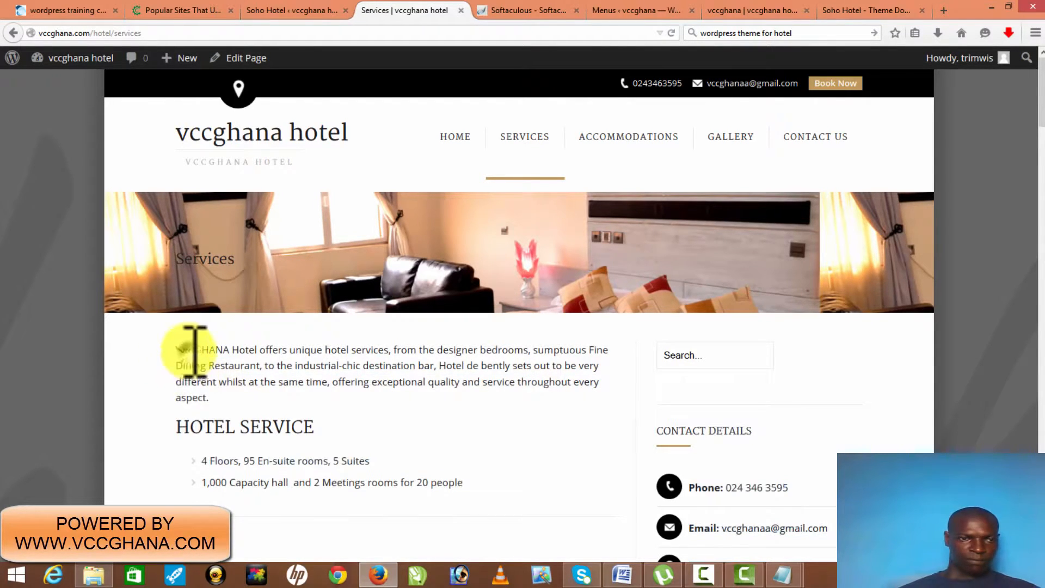
{"action": "left_click_drag", "start_coordinate": [176, 348], "coordinate": [1037, 384]}
{"action": "left_click", "coordinate": [176, 349]}
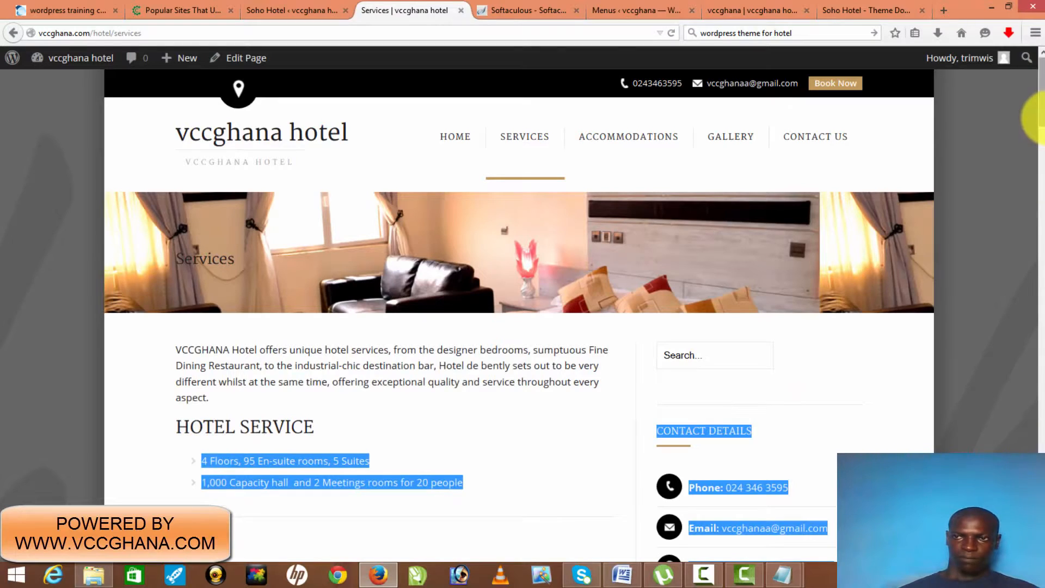
{"action": "left_click_drag", "start_coordinate": [1037, 117], "coordinate": [1037, 163]}
{"action": "left_click", "coordinate": [316, 250]}
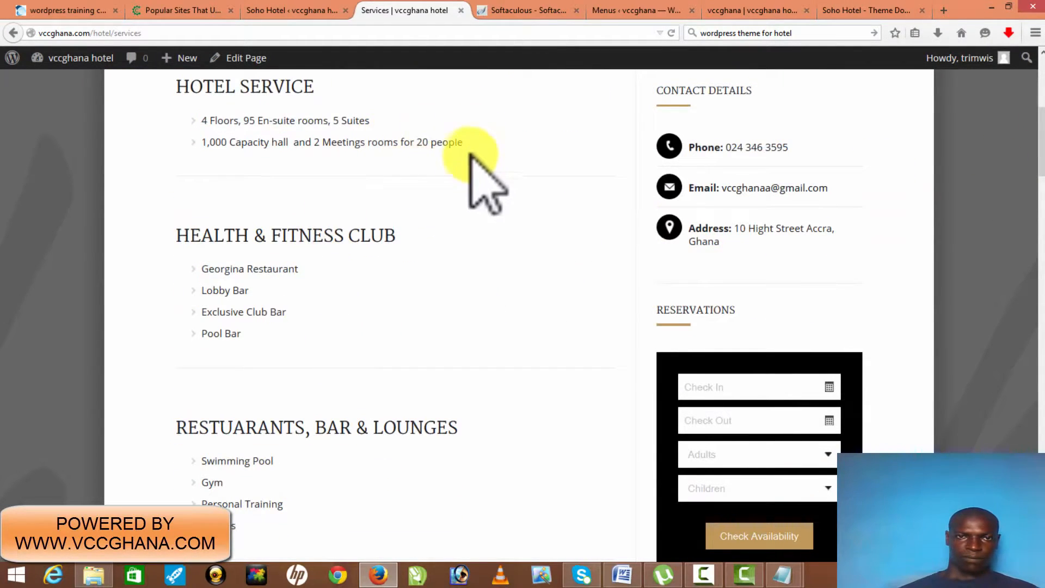
{"action": "left_click_drag", "start_coordinate": [469, 154], "coordinate": [166, 74]}
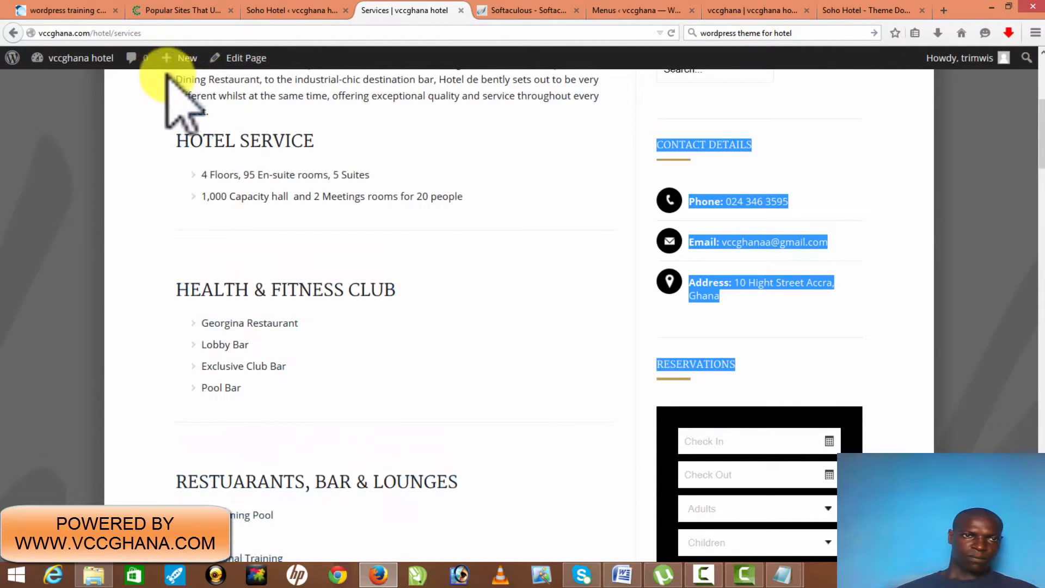
{"action": "scroll", "coordinate": [1029, 115], "scroll_direction": "up", "scroll_amount": 5}
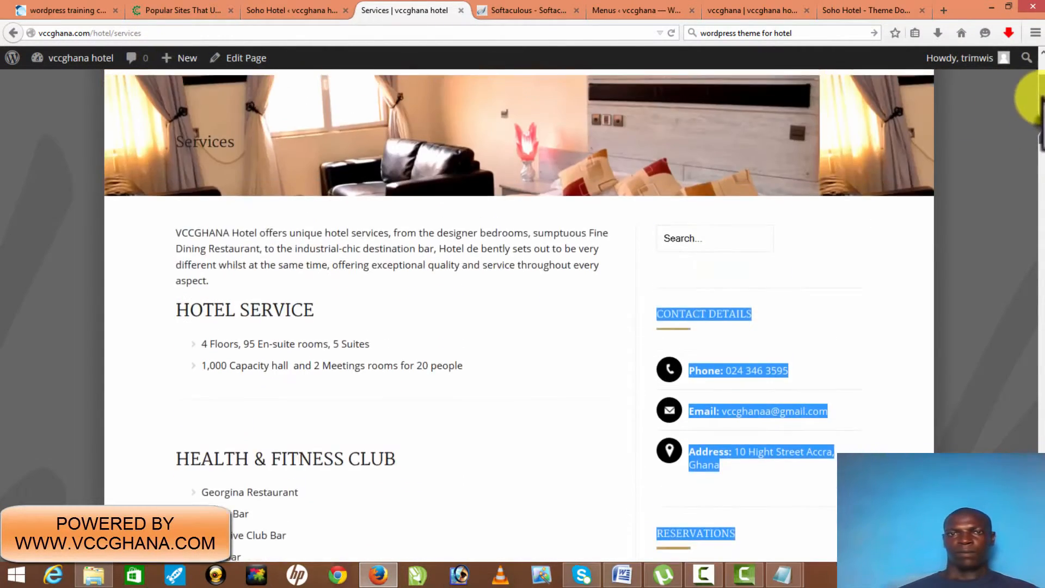
{"action": "left_click", "coordinate": [355, 357]}
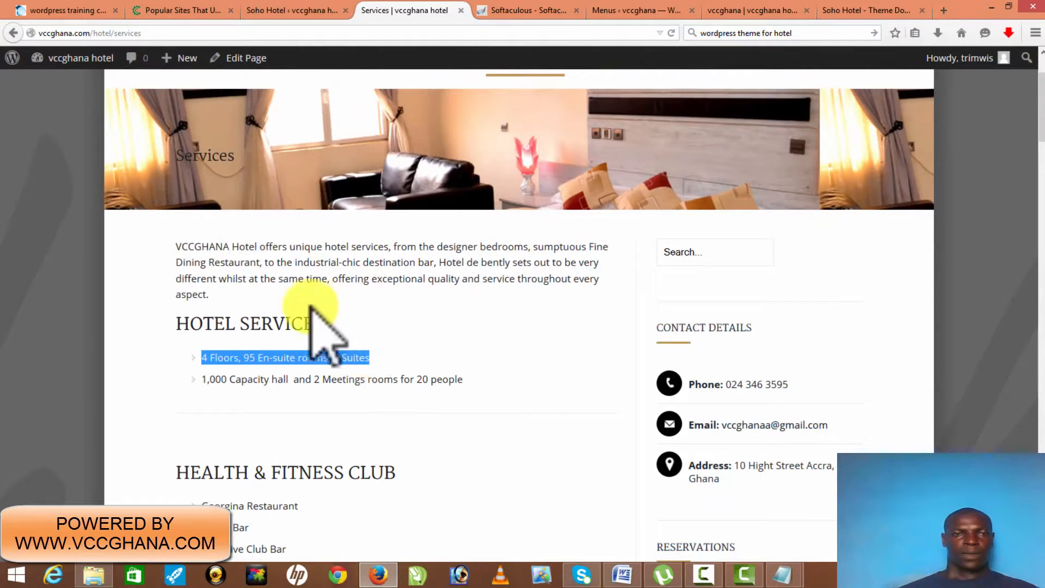
{"action": "left_click_drag", "start_coordinate": [173, 242], "coordinate": [243, 284]}
{"action": "left_click", "coordinate": [183, 246]}
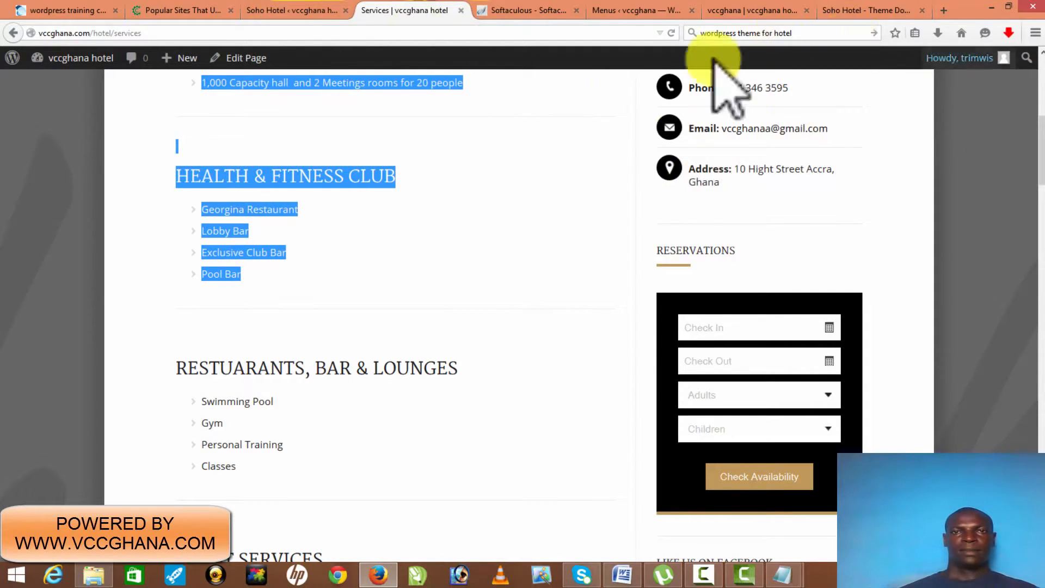
{"action": "left_click", "coordinate": [626, 10]}
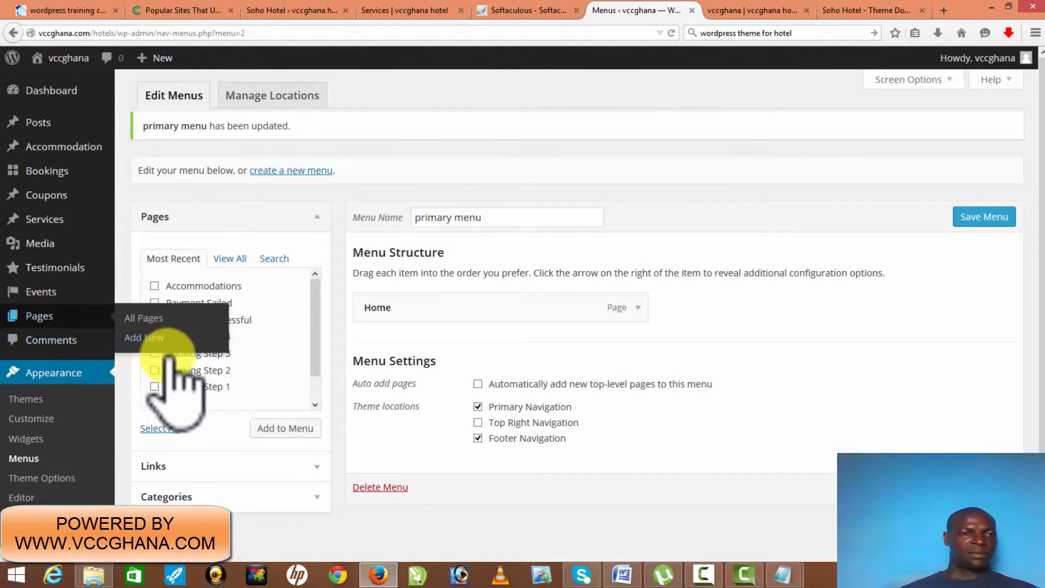
Paste the hotel intro, HOTEL SERVICE and HEALTH & FITNESS CLUB lists, keeping Default Template.
{"action": "mouse_move", "coordinate": [43, 321]}
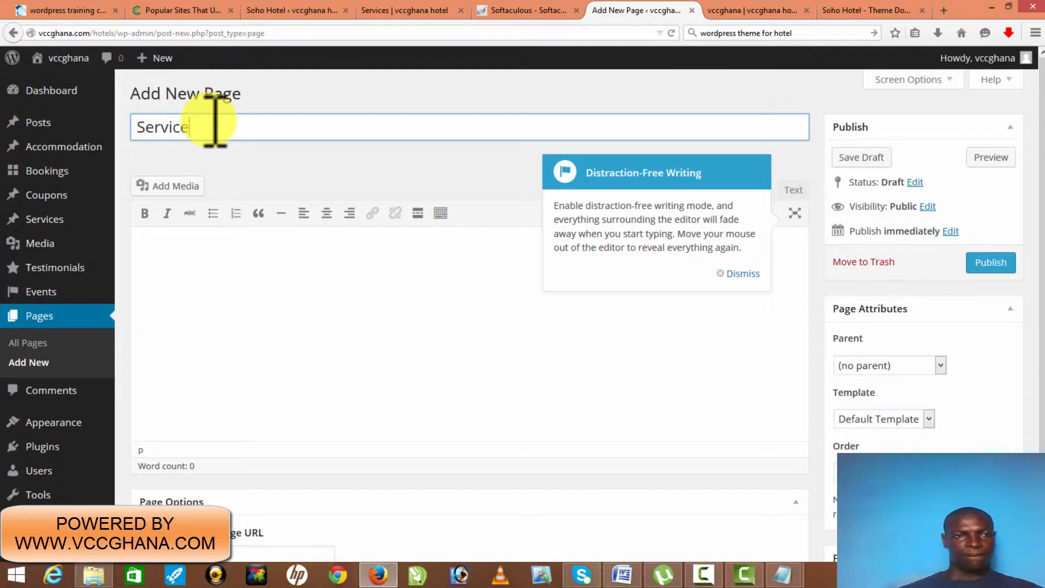
{"action": "left_click", "coordinate": [172, 254]}
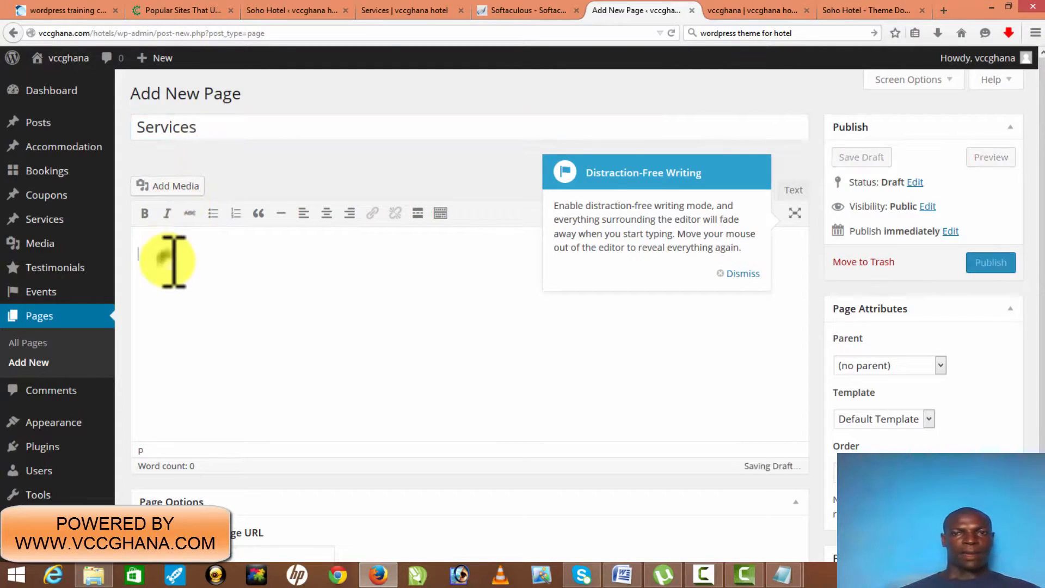
{"action": "scroll", "coordinate": [1040, 185], "scroll_direction": "down", "scroll_amount": 2}
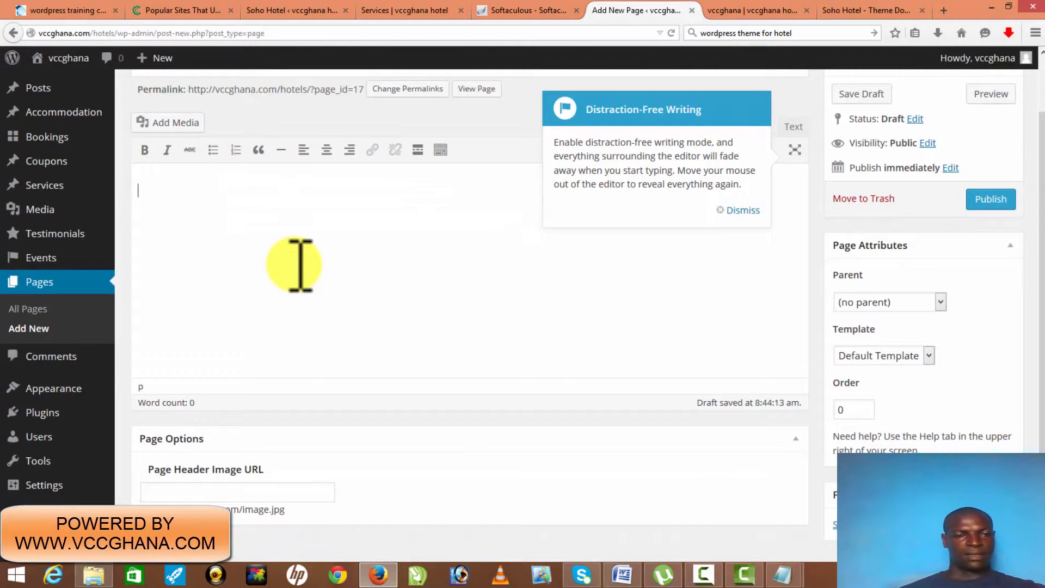
{"action": "key", "text": "ctrl+v"}
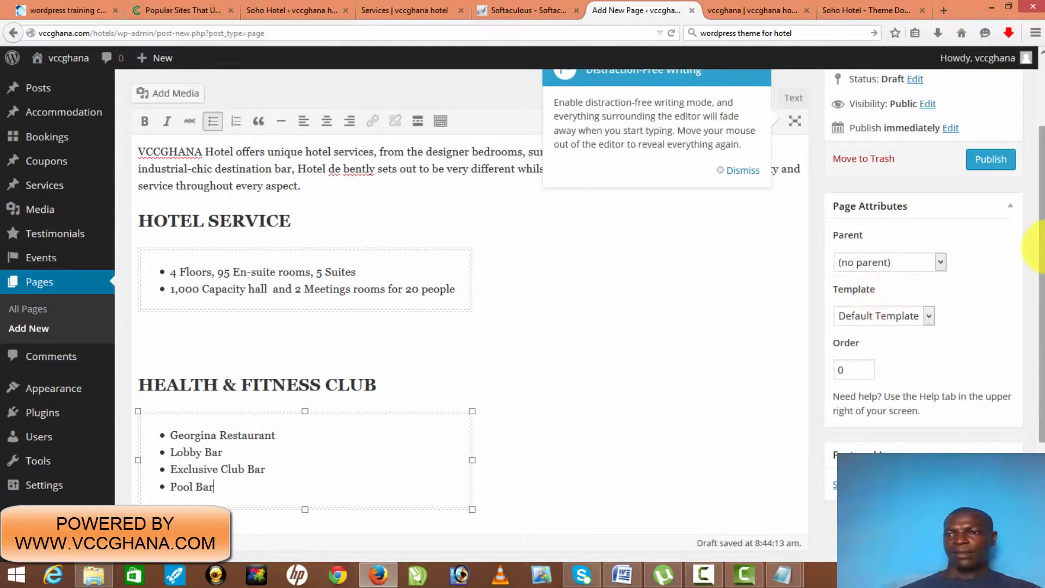
{"action": "scroll", "coordinate": [1036, 242], "scroll_direction": "down", "scroll_amount": 1}
{"action": "left_click", "coordinate": [926, 299]}
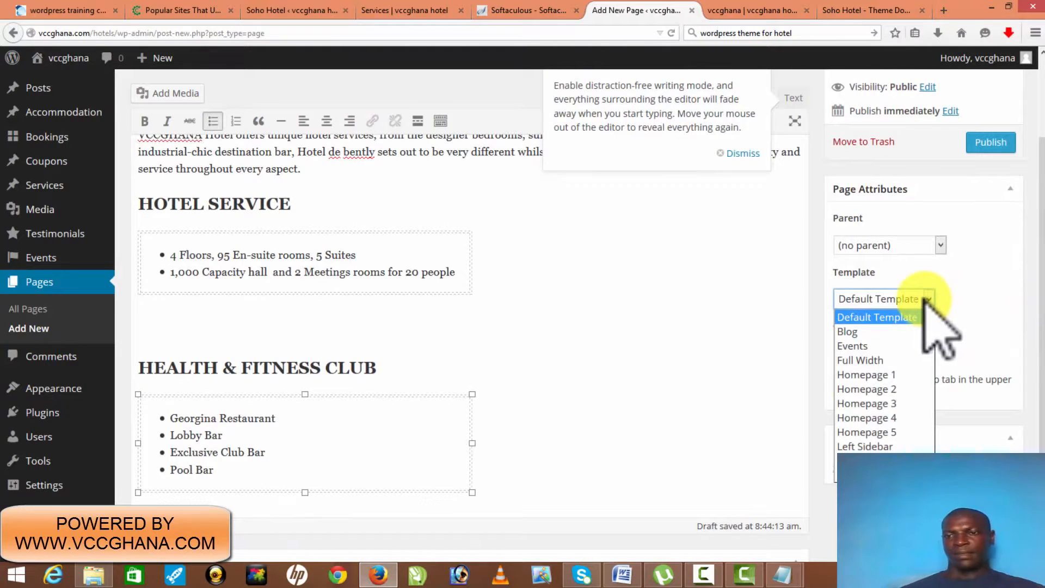
{"action": "left_click", "coordinate": [900, 317]}
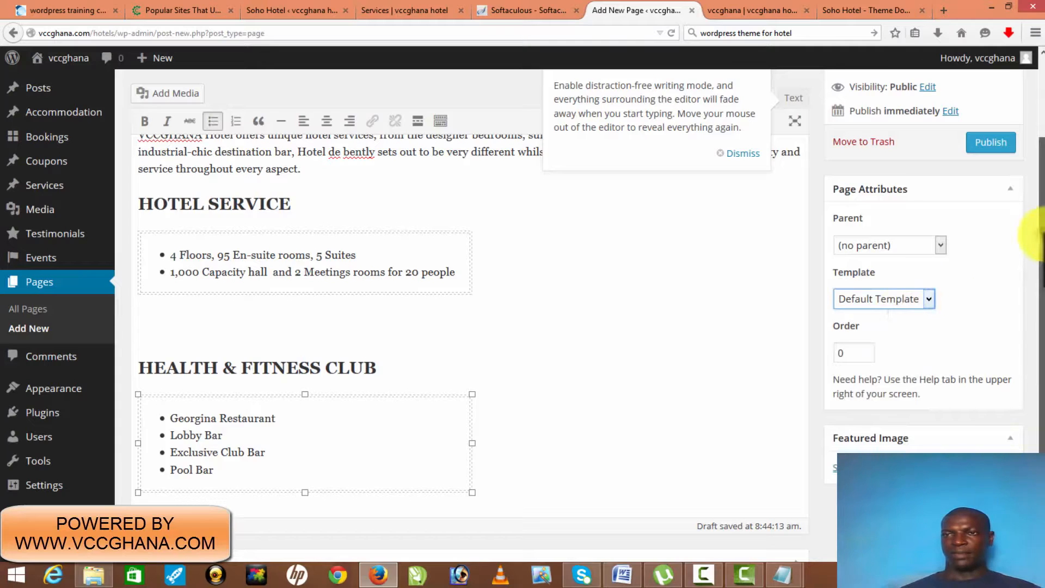
{"action": "scroll", "coordinate": [1037, 242], "scroll_direction": "up", "scroll_amount": 3}
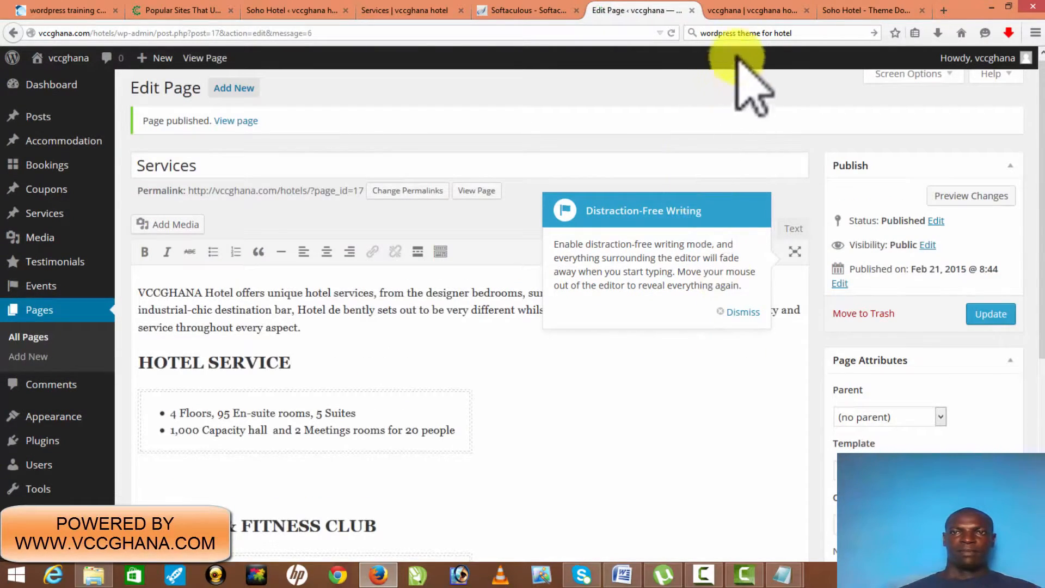
{"action": "left_click", "coordinate": [743, 9]}
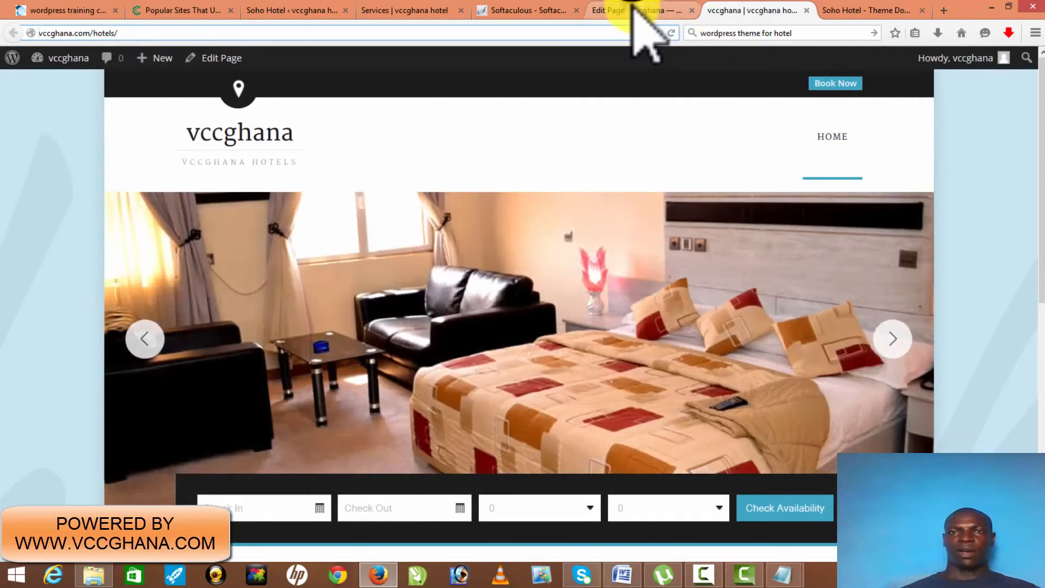
{"action": "left_click", "coordinate": [633, 11]}
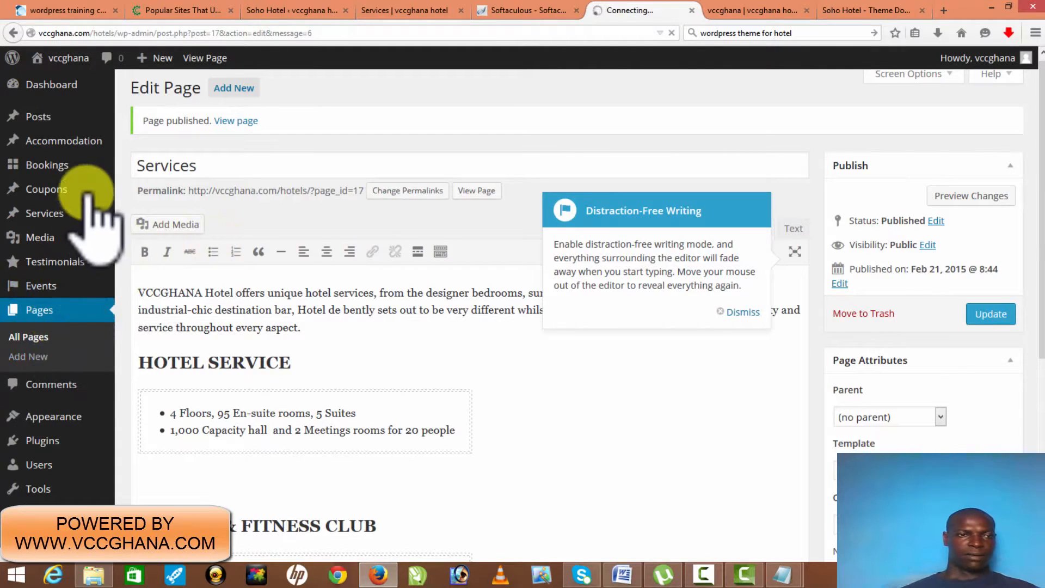
Add the Services page to the primary menu after Home.
{"action": "left_click", "coordinate": [59, 421]}
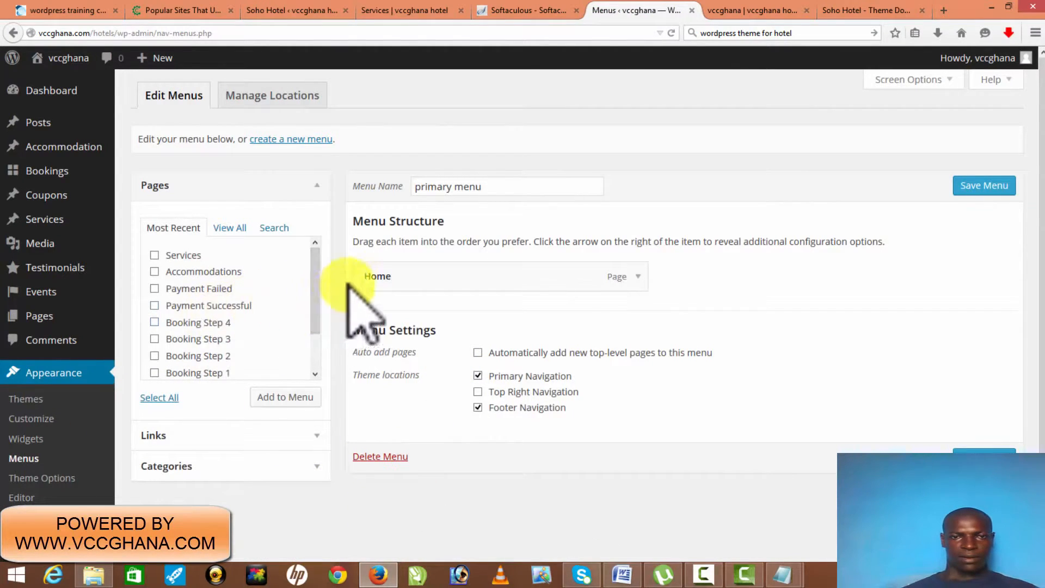
{"action": "left_click_drag", "start_coordinate": [318, 292], "coordinate": [330, 244]}
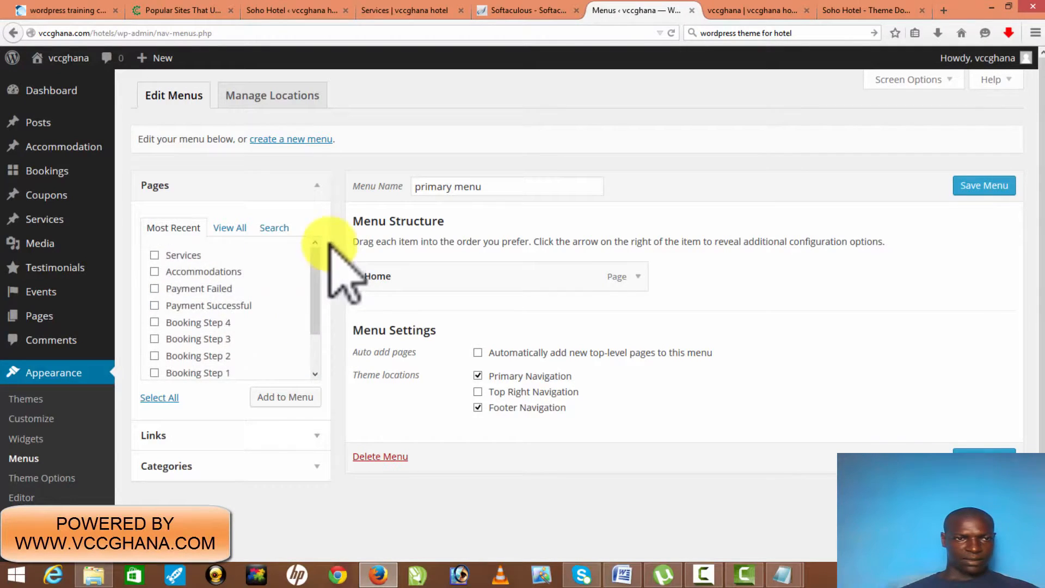
{"action": "left_click", "coordinate": [155, 255]}
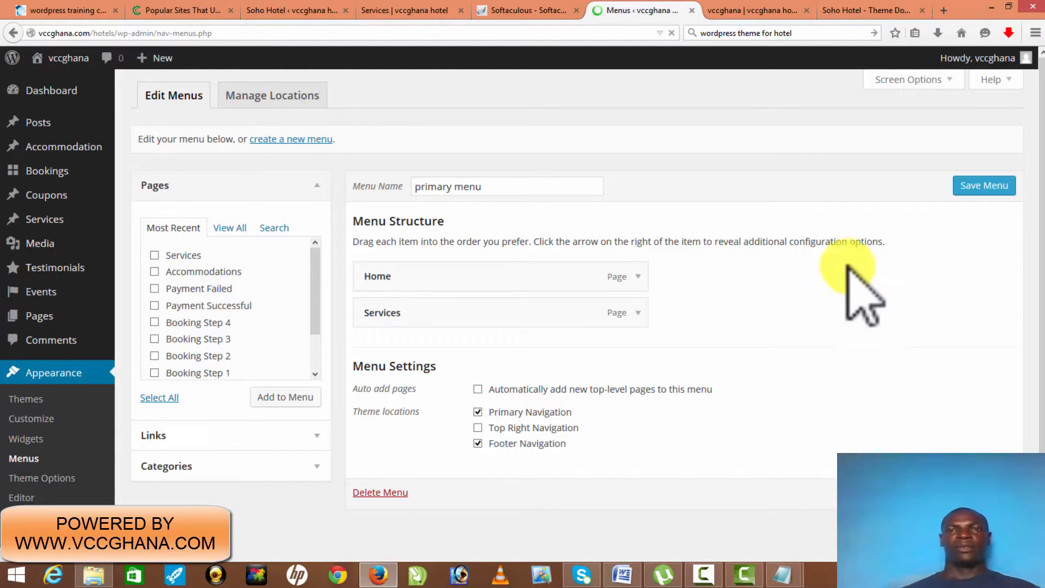
Reload the hotels front page to confirm HOME and SERVICES appear in the navigation.
{"action": "left_click", "coordinate": [727, 10]}
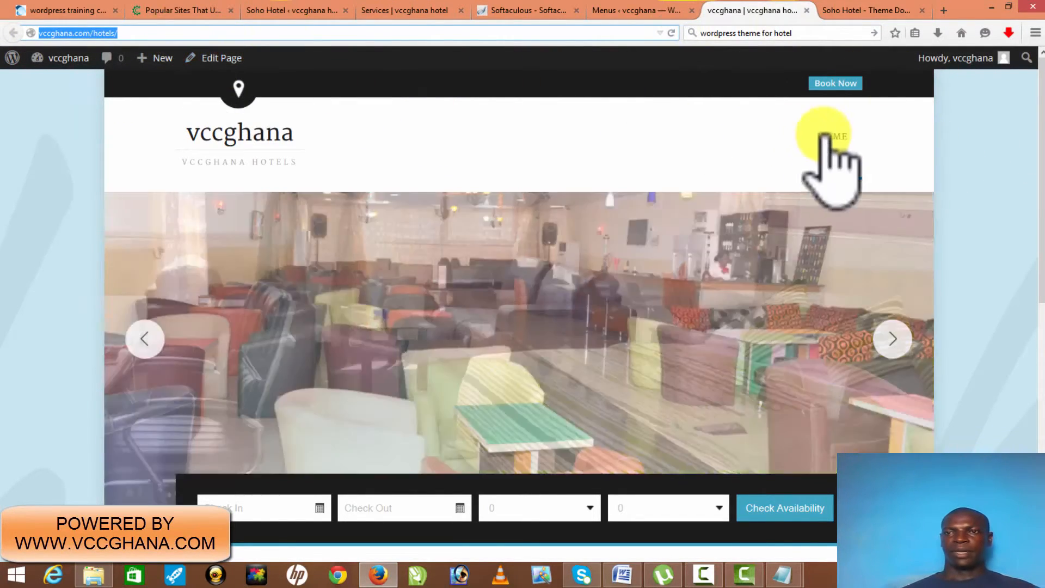
{"action": "left_click", "coordinate": [826, 136]}
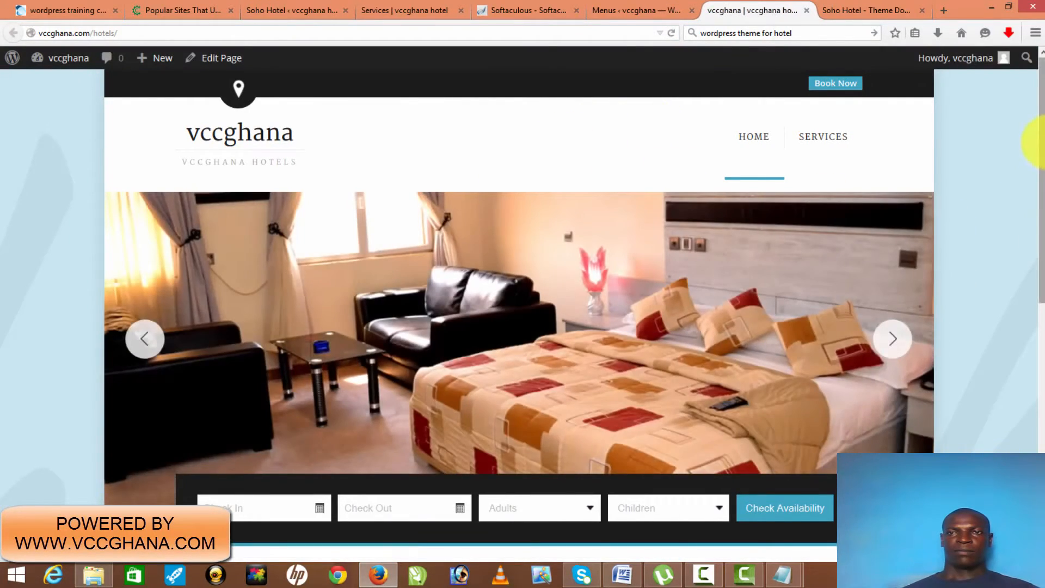
{"action": "left_click_drag", "start_coordinate": [1041, 214], "coordinate": [982, 105]}
{"action": "left_click", "coordinate": [827, 143]}
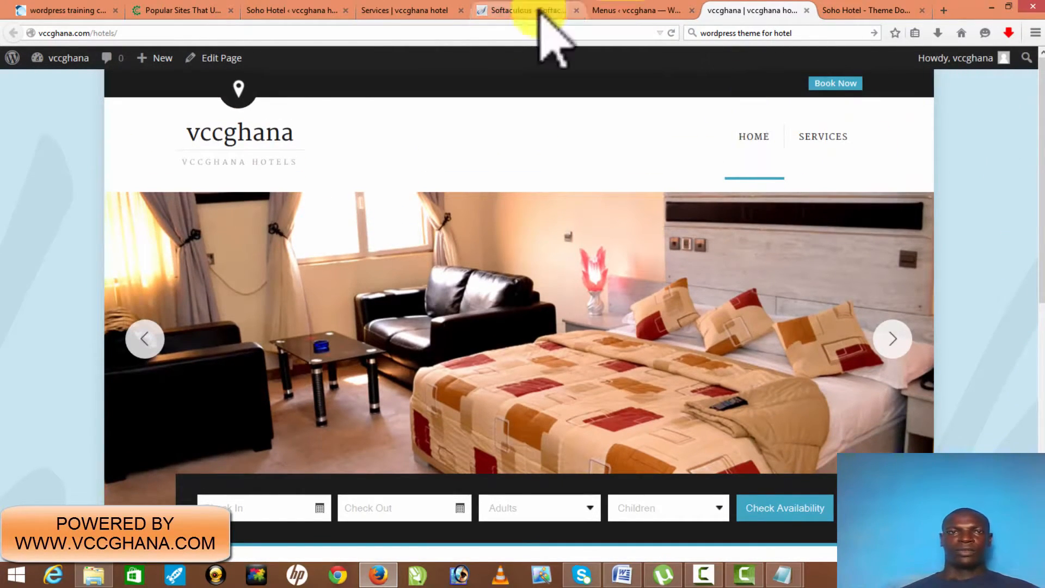
{"action": "left_click", "coordinate": [338, 12]}
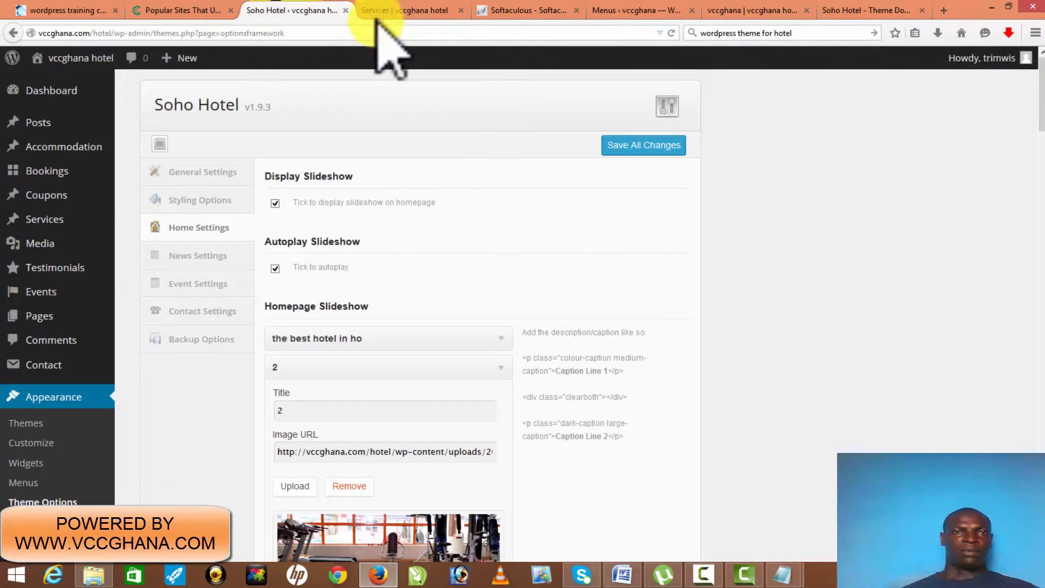
Browse the reference hotel's Services page and the WordPress installation details.
{"action": "left_click", "coordinate": [385, 10]}
{"action": "left_click_drag", "start_coordinate": [1026, 187], "coordinate": [1036, 97]}
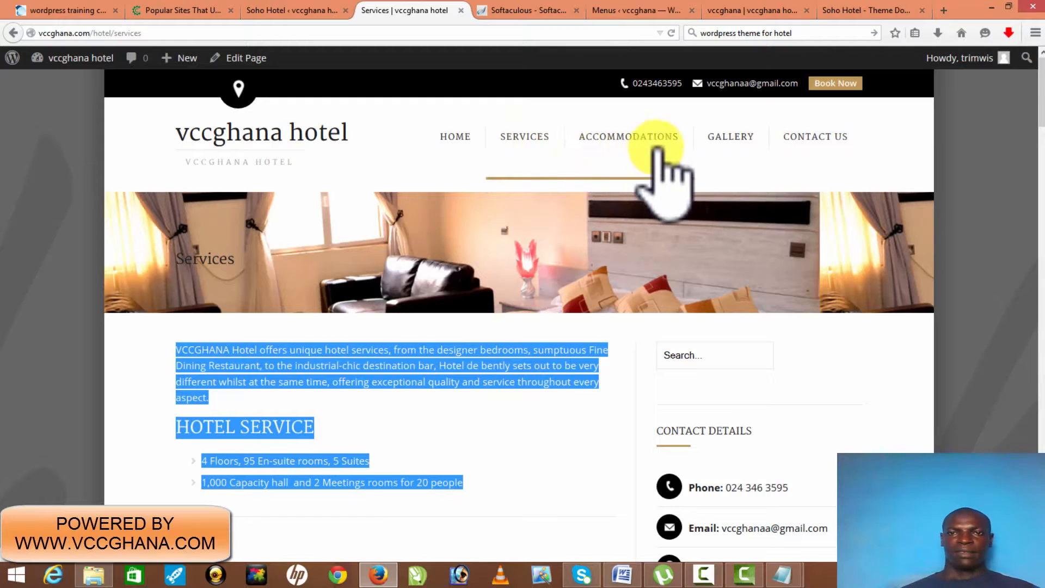
{"action": "mouse_move", "coordinate": [634, 151]}
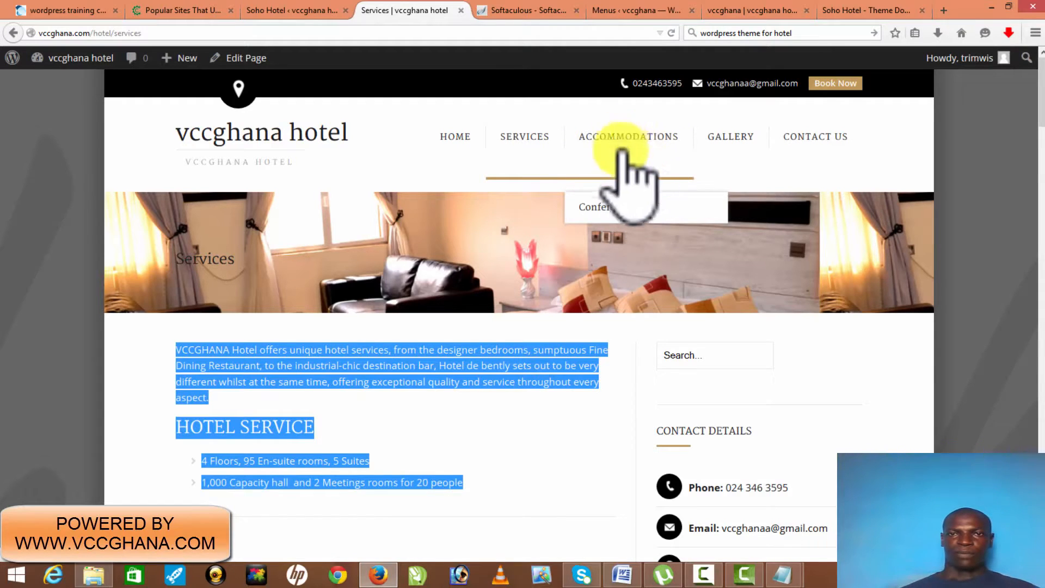
{"action": "left_click_drag", "start_coordinate": [1041, 113], "coordinate": [1043, 62]}
{"action": "left_click", "coordinate": [531, 10]}
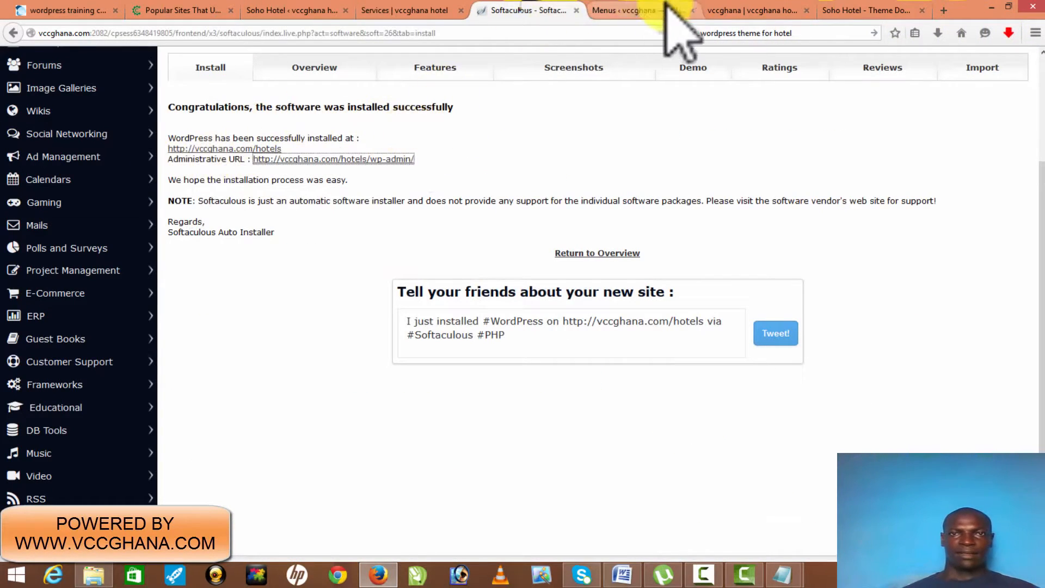
From the Menus page, open Accommodation > Add Room in a new background tab.
{"action": "left_click", "coordinate": [613, 6]}
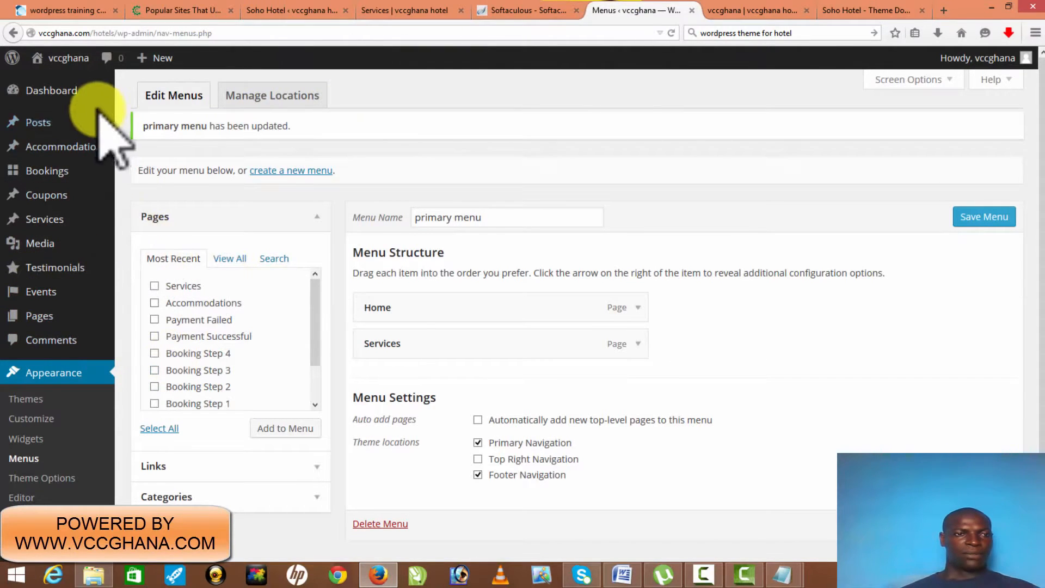
{"action": "mouse_move", "coordinate": [54, 268]}
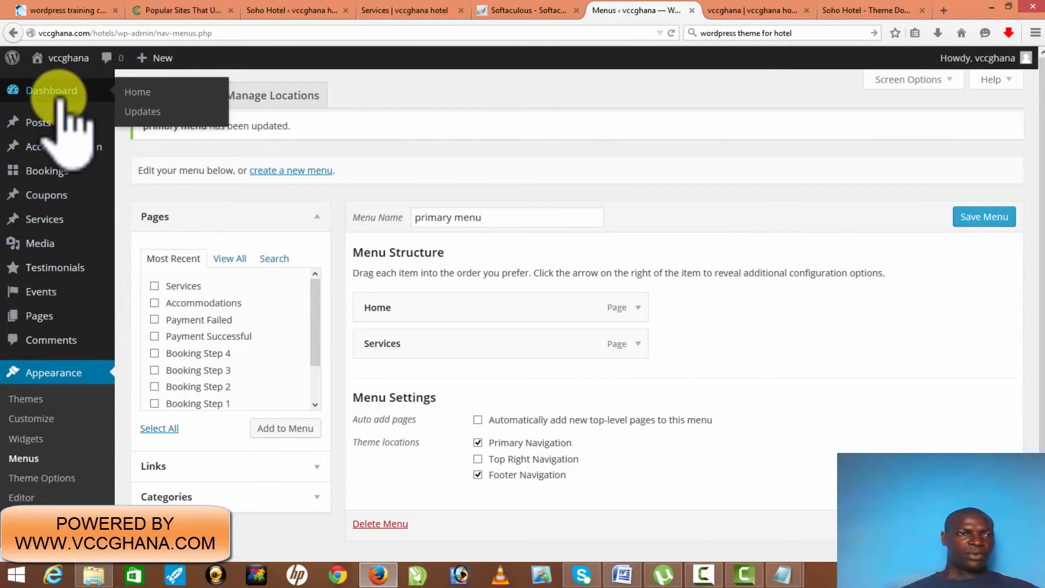
{"action": "mouse_move", "coordinate": [60, 148]}
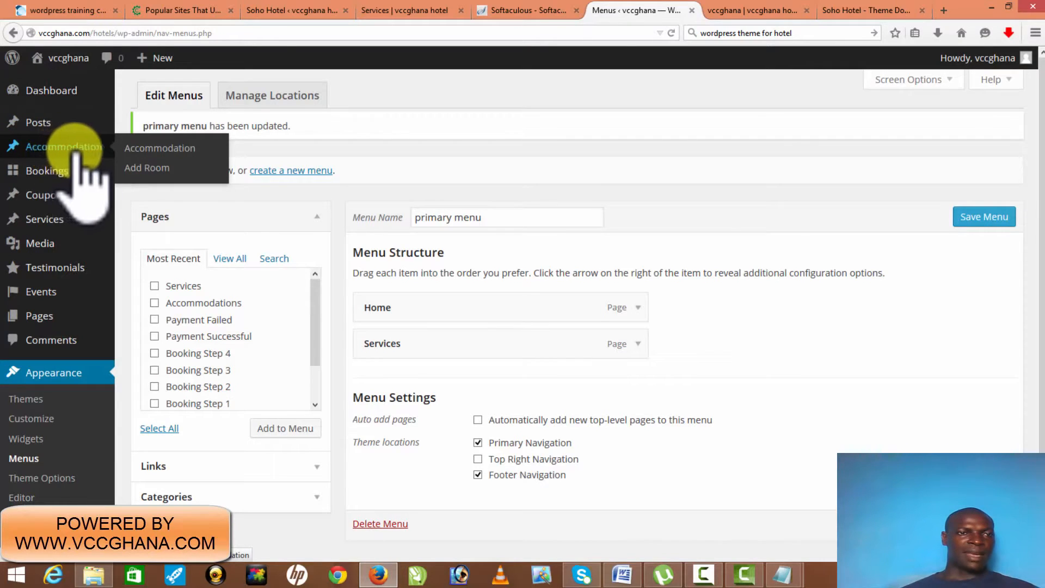
{"action": "middle_click", "coordinate": [148, 168]}
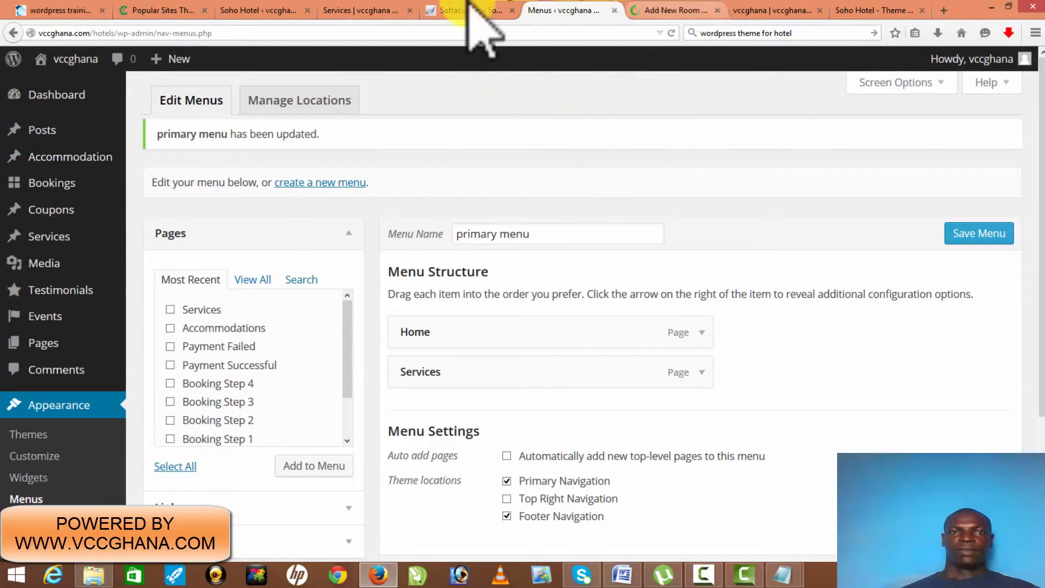
View the reference site's Accommodations page with its Standard, Double and Deluxe Room listings.
{"action": "left_click", "coordinate": [377, 10]}
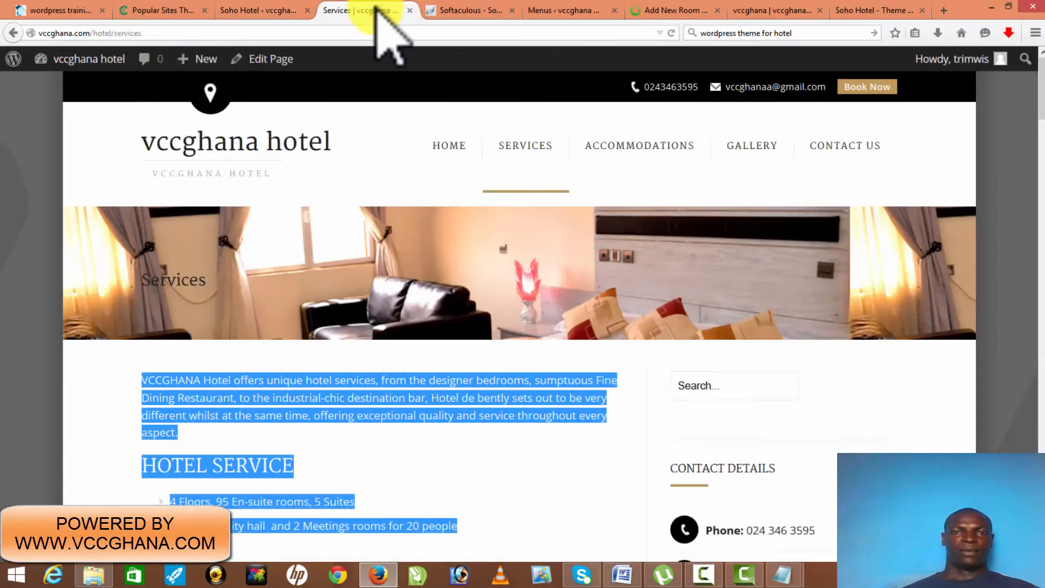
{"action": "left_click", "coordinate": [643, 147]}
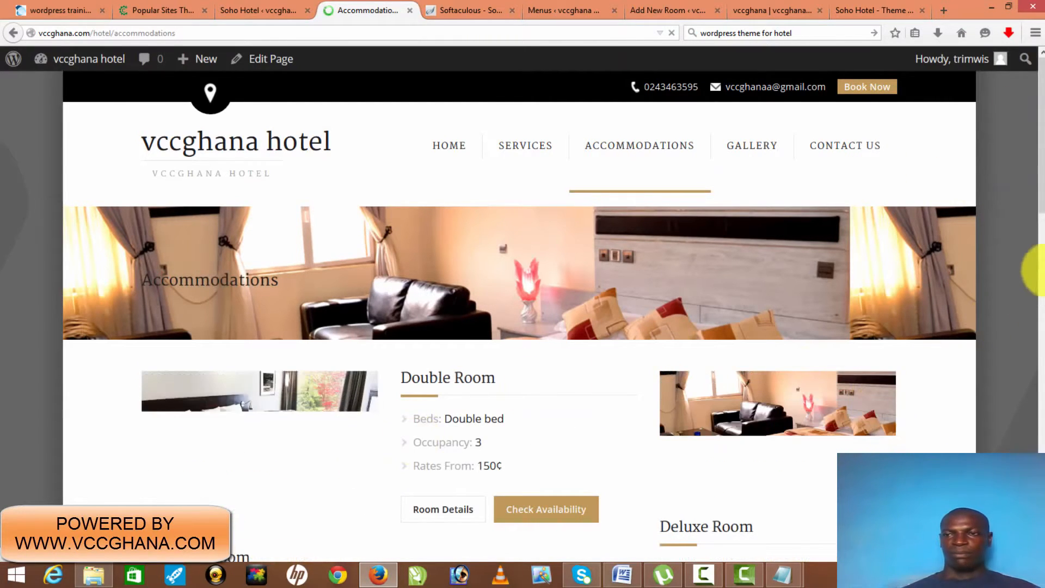
{"action": "scroll", "coordinate": [1037, 270], "scroll_direction": "down", "scroll_amount": 5}
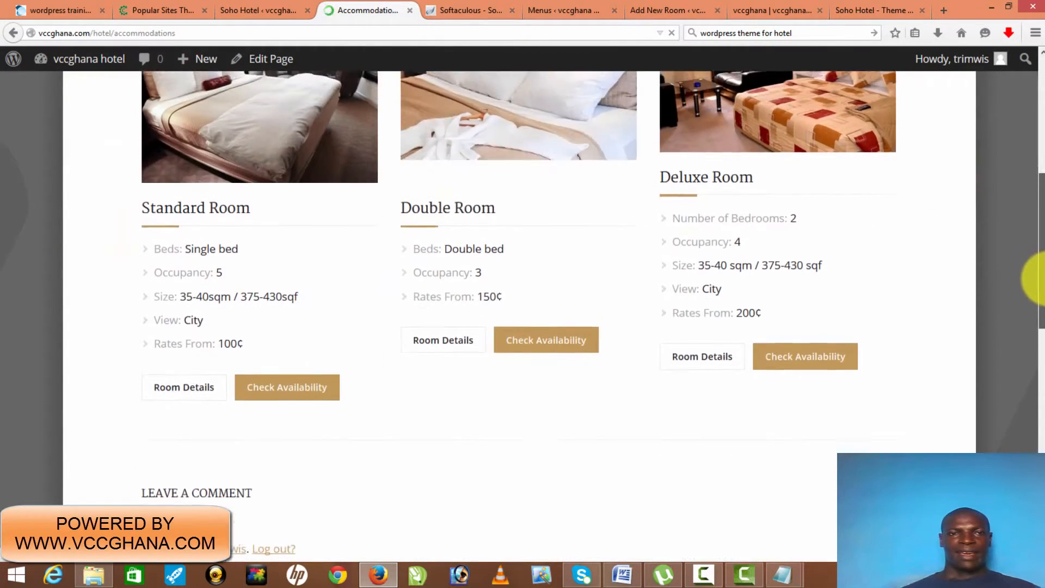
{"action": "left_click_drag", "start_coordinate": [1042, 279], "coordinate": [1042, 257]}
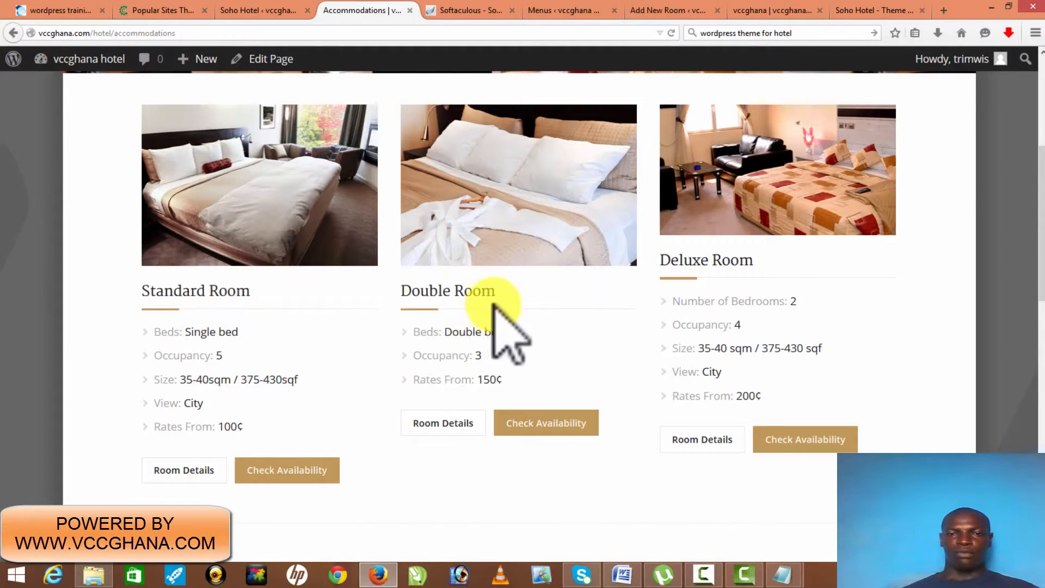
{"action": "left_click_drag", "start_coordinate": [1038, 205], "coordinate": [1030, 170]}
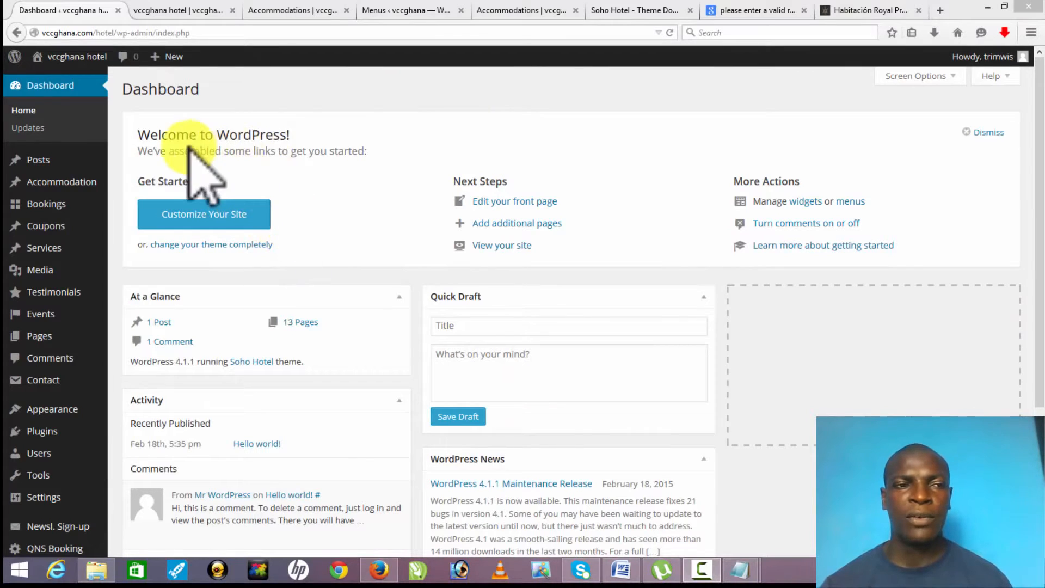
Paste the Standard Room description (King Bed, 269 sq ft, city view) into a new room's editor.
{"action": "mouse_move", "coordinate": [81, 177]}
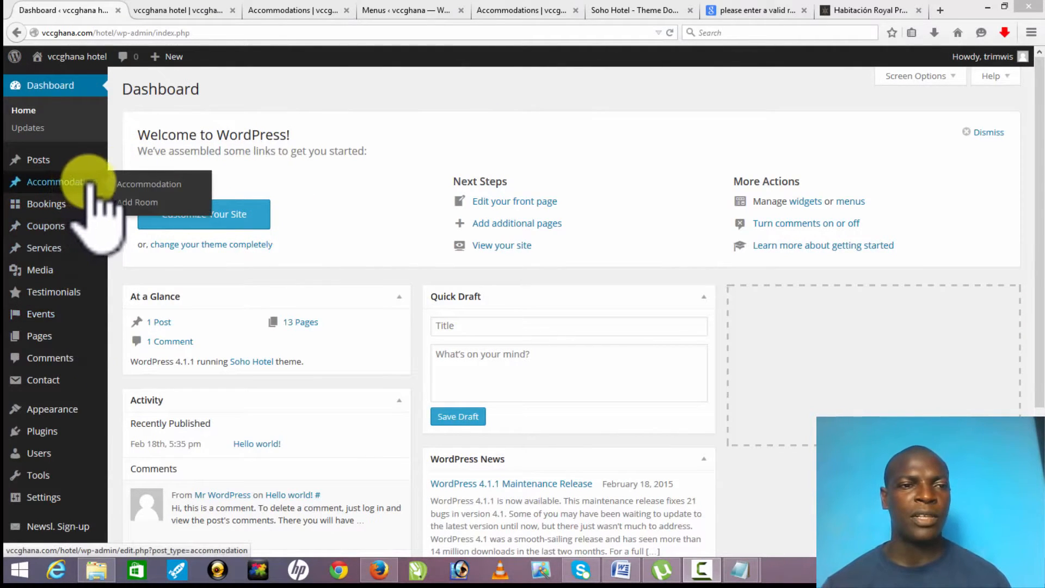
{"action": "left_click", "coordinate": [139, 203]}
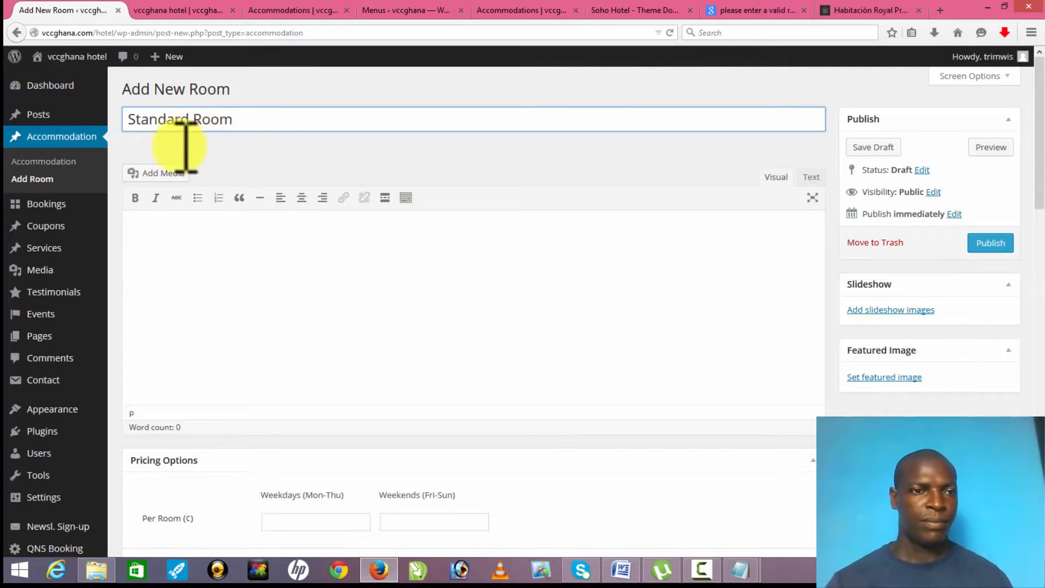
{"action": "left_click", "coordinate": [212, 241]}
{"action": "type", "text": "One King Bed Measuring 269 square feet (25 square meters), this room overlooks the city. Settle onto the Select Comfort bed with premium bedding and cotton linens for a good night’s rest. The private bathroom has a shower/tub combination with a rainfall showerhead, as well as bathrobes and slippers. Wired and wireless Internet access (surcharge) keeps you connected, and the 32-inch LCD TVs is offered for your entertainment. The in-room kitchen includes a refrigerator and a coffee/tea maker. A laptop-compatible safe, a desk, and daily housekeeping are among the conveniences offered."}
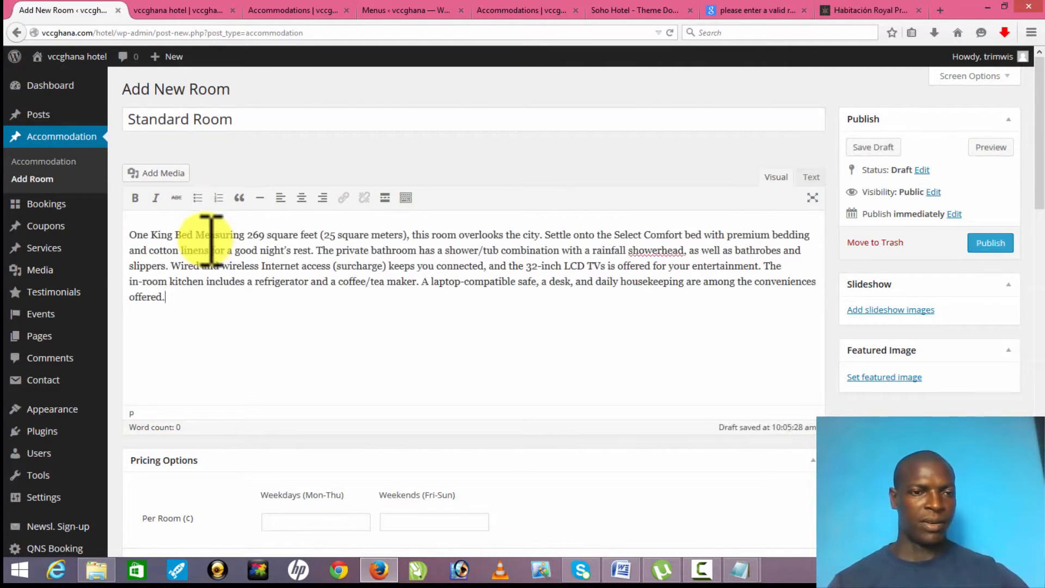
{"action": "left_click_drag", "start_coordinate": [1041, 145], "coordinate": [1040, 206]}
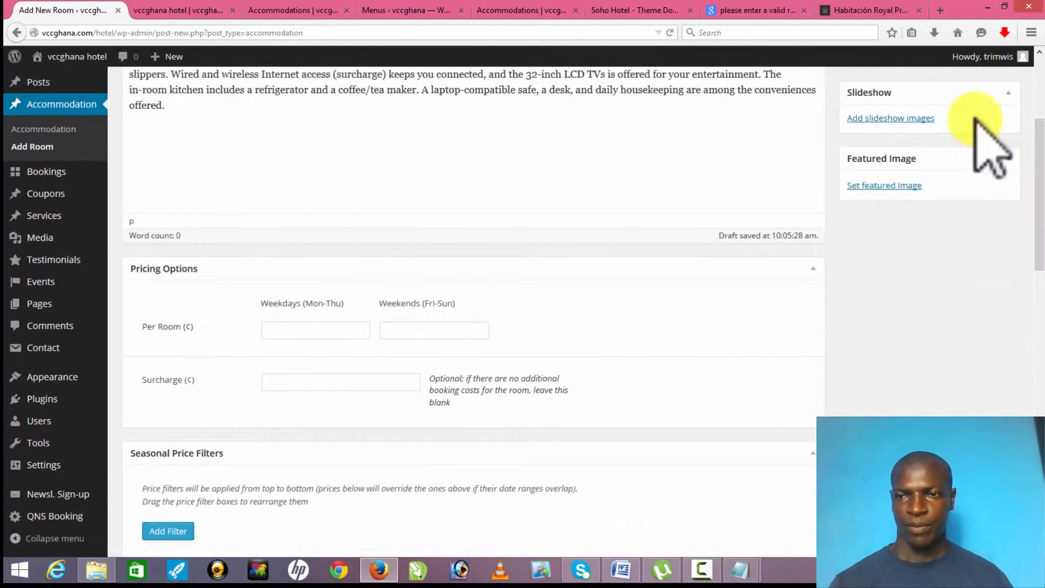
Add three bed photos, including sroom3.jpg and sroom1.jpg, to the room slideshow.
{"action": "left_click", "coordinate": [892, 118]}
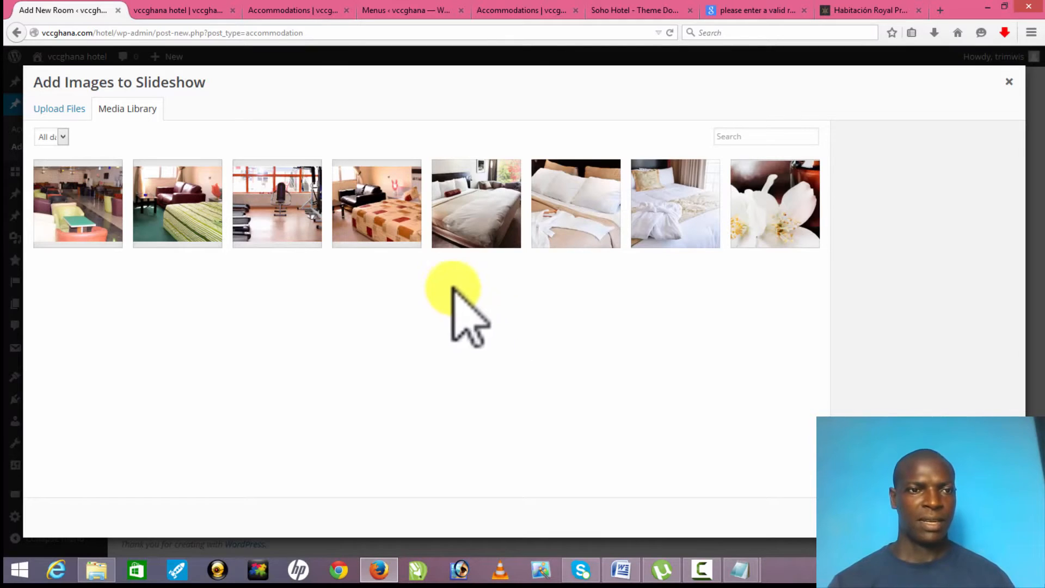
{"action": "left_click", "coordinate": [476, 211]}
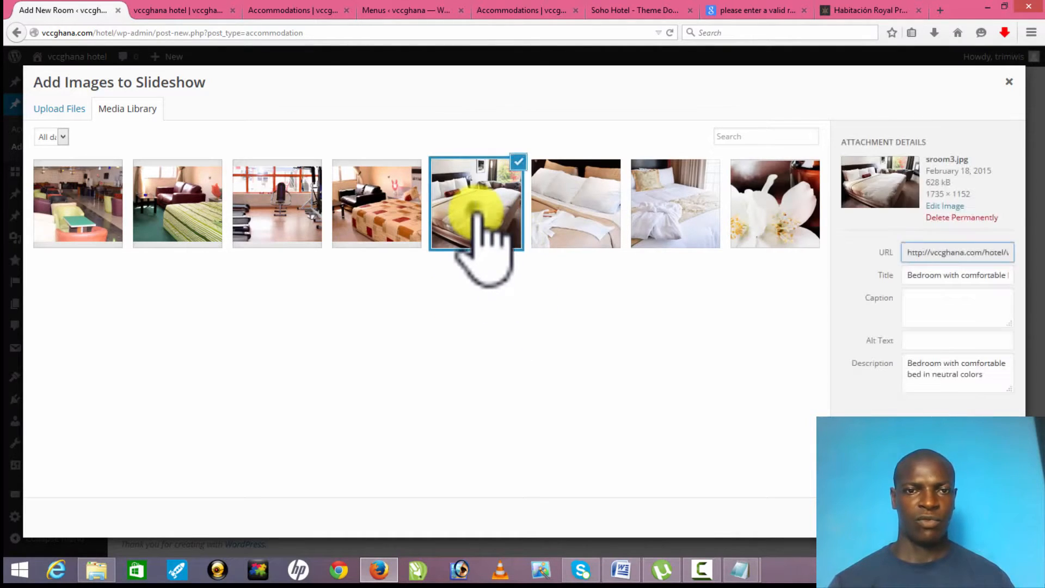
{"action": "left_click", "coordinate": [569, 210]}
{"action": "left_click", "coordinate": [674, 198]}
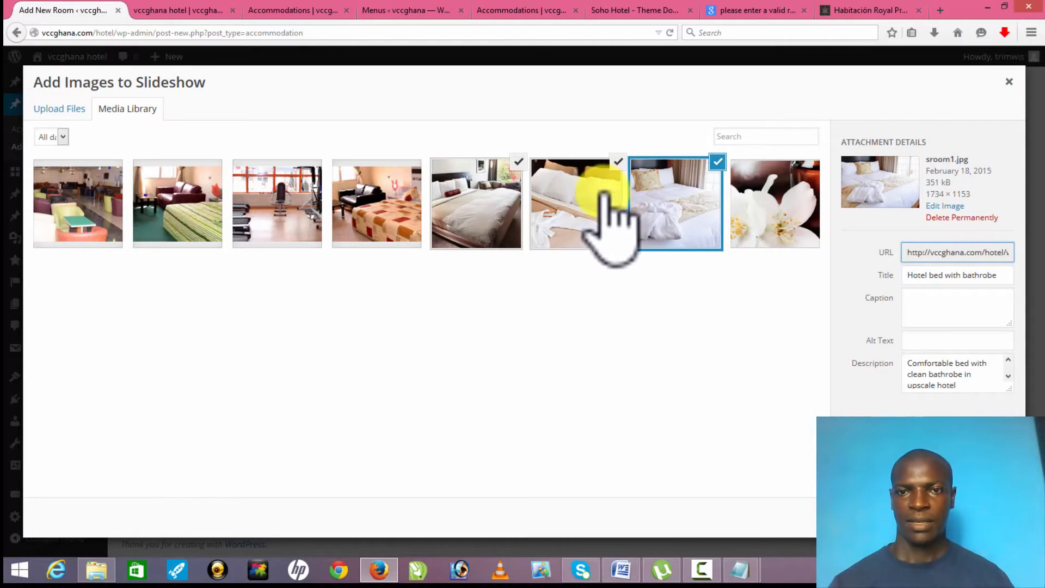
{"action": "left_click", "coordinate": [974, 517]}
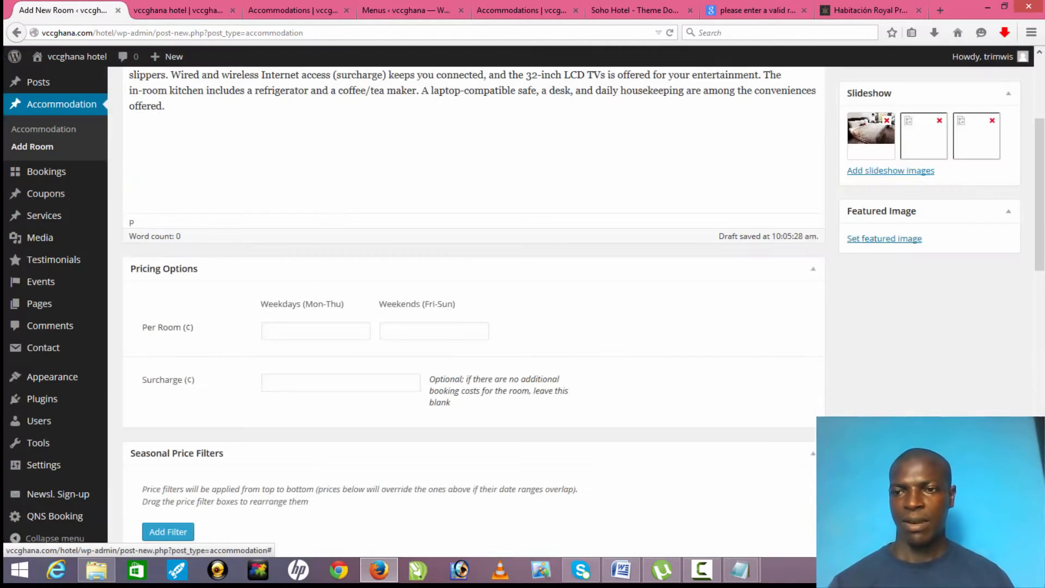
Set slide1.jpg as the room's featured image.
{"action": "left_click", "coordinate": [898, 240]}
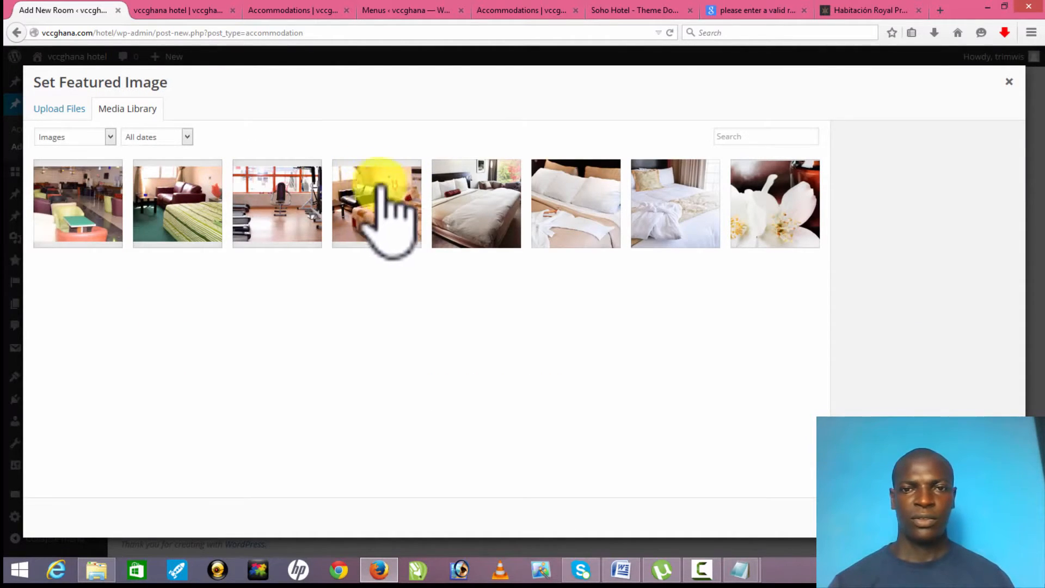
{"action": "left_click", "coordinate": [375, 206]}
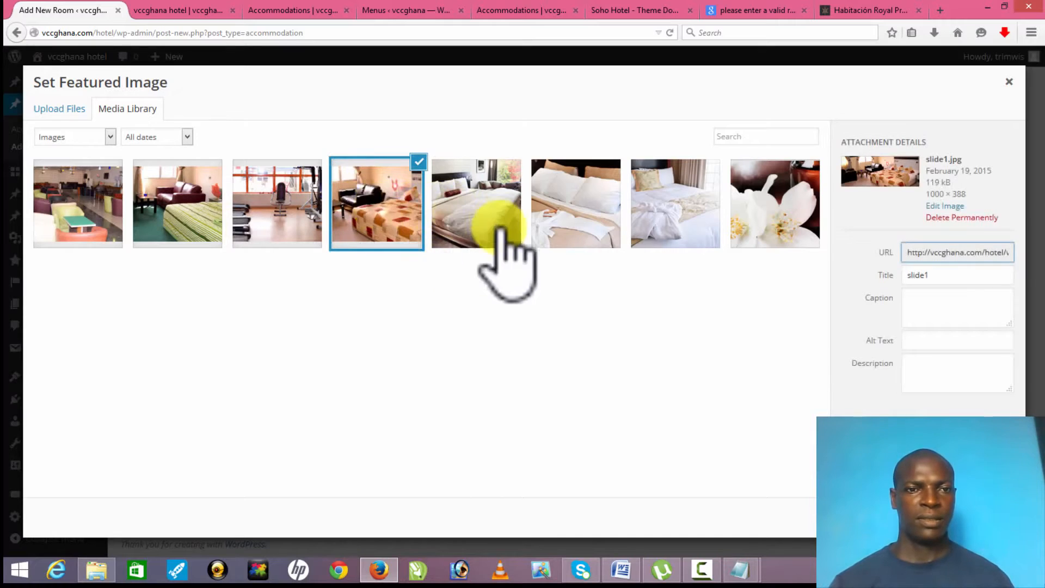
{"action": "left_click", "coordinate": [969, 517]}
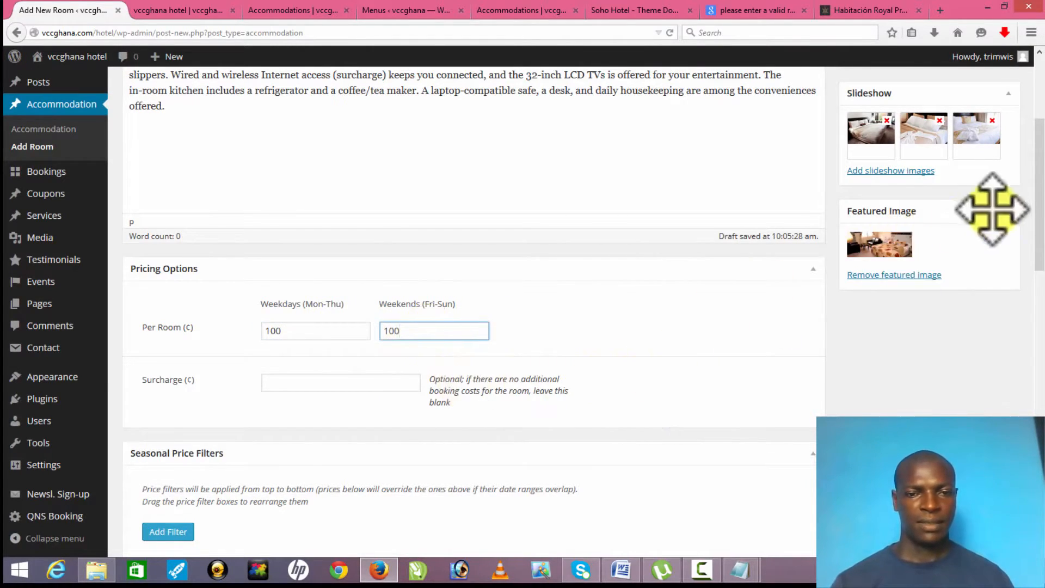
Set Room Details maximum occupancy to 3 and Size to 35-40 sqm / 375-430 sqf.
{"action": "left_click_drag", "start_coordinate": [1038, 169], "coordinate": [1039, 265]}
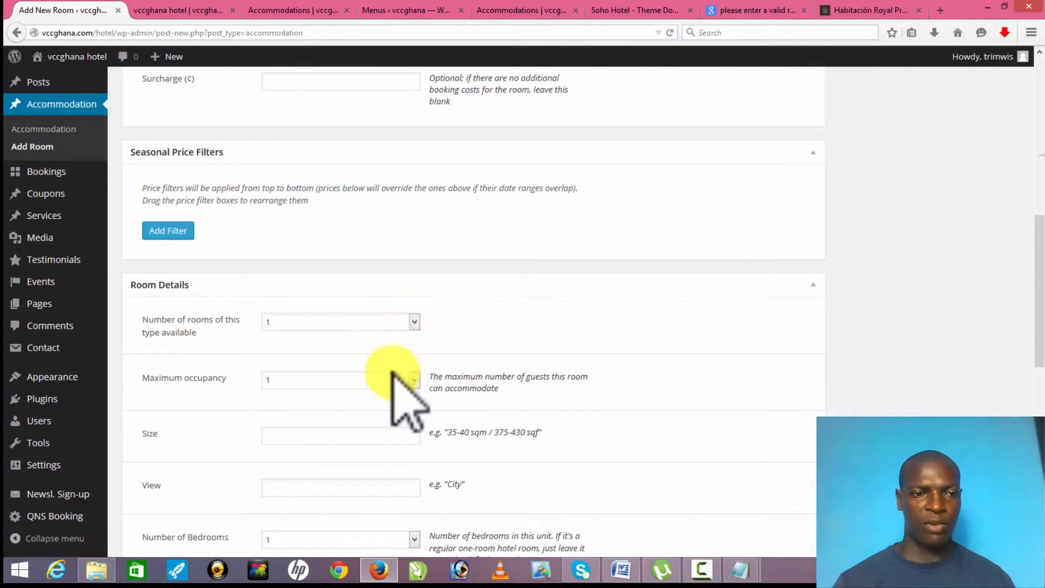
{"action": "left_click", "coordinate": [414, 379]}
{"action": "left_click", "coordinate": [316, 173]}
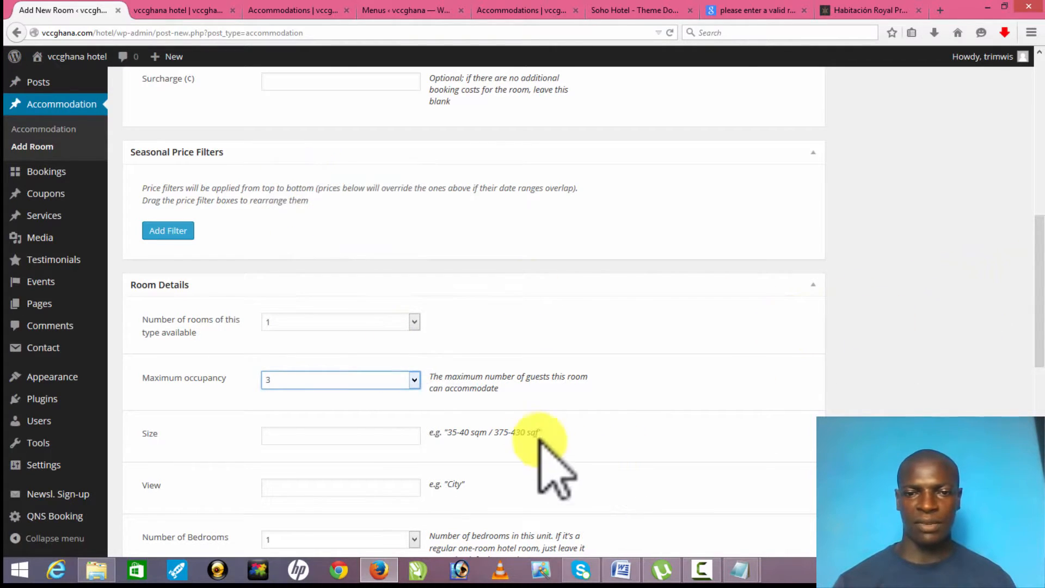
{"action": "left_click_drag", "start_coordinate": [538, 432], "coordinate": [496, 431]}
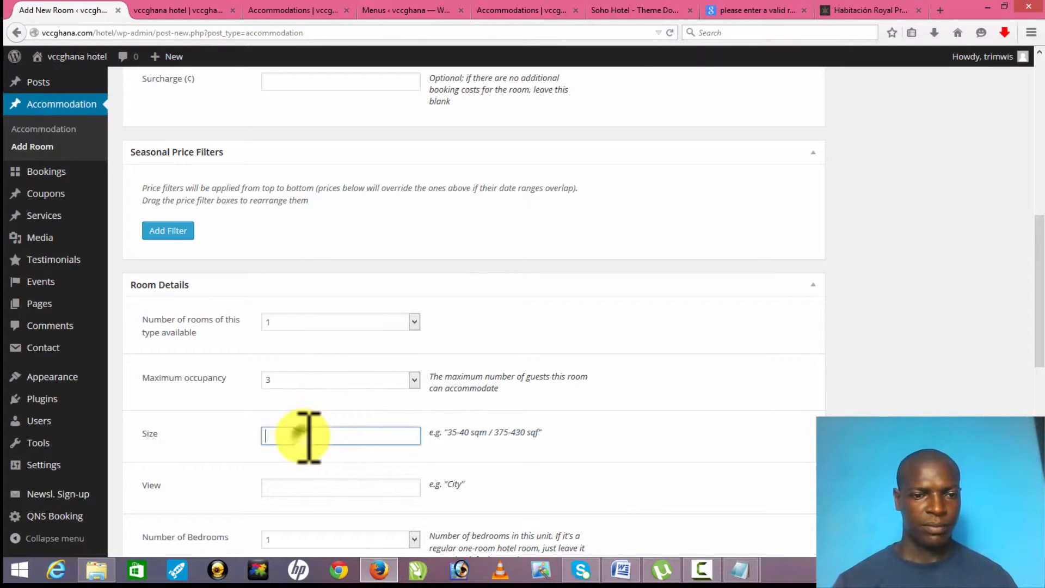
{"action": "type", "text": "35-40 sqm / 375-430 sqf"}
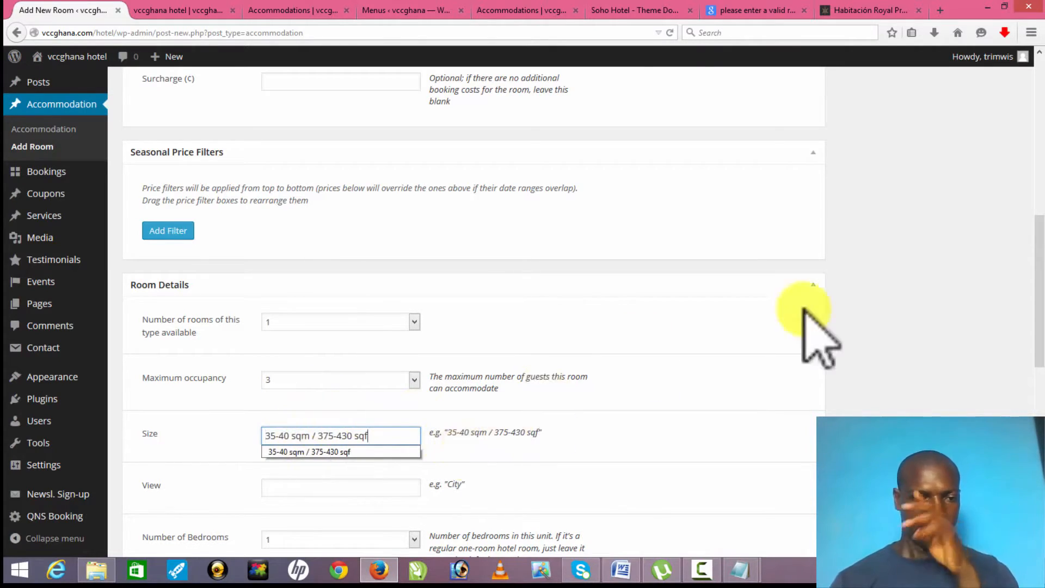
{"action": "left_click_drag", "start_coordinate": [1039, 223], "coordinate": [1040, 265]}
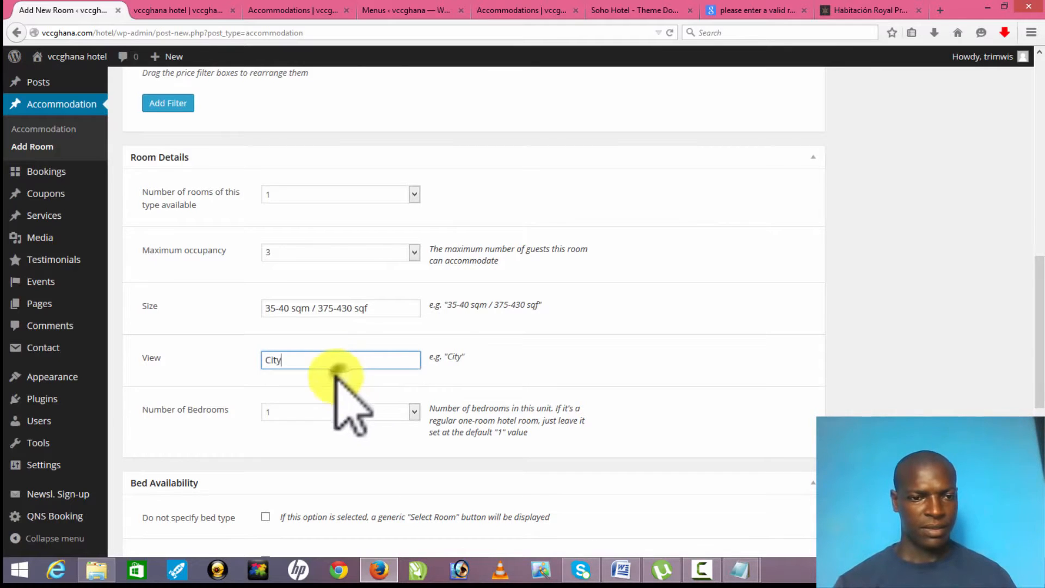
{"action": "left_click_drag", "start_coordinate": [1040, 281], "coordinate": [1038, 54]}
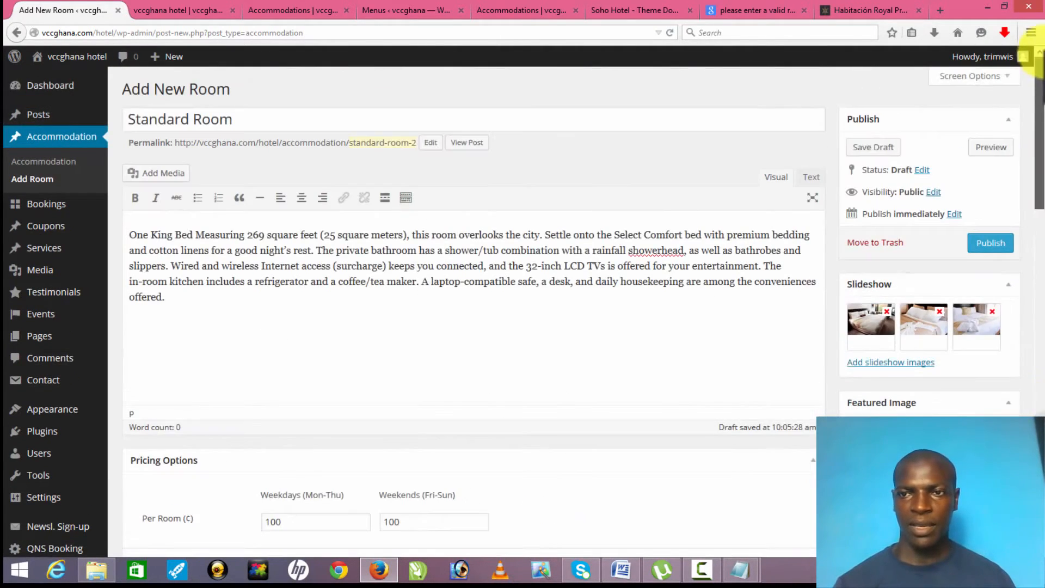
Publish the Standard Room and open its public page in a new tab.
{"action": "left_click", "coordinate": [986, 244]}
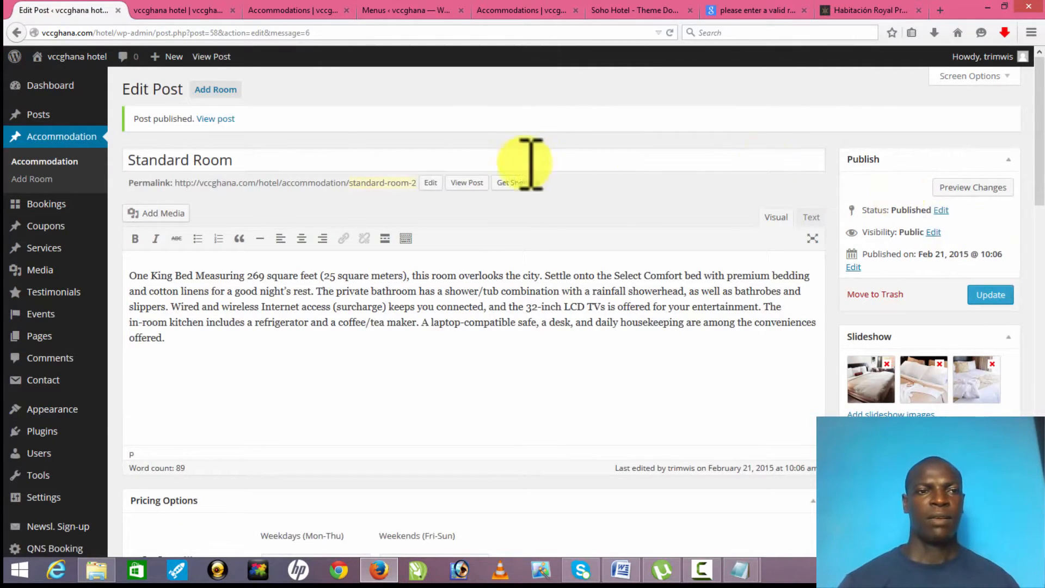
{"action": "right_click", "coordinate": [209, 117]}
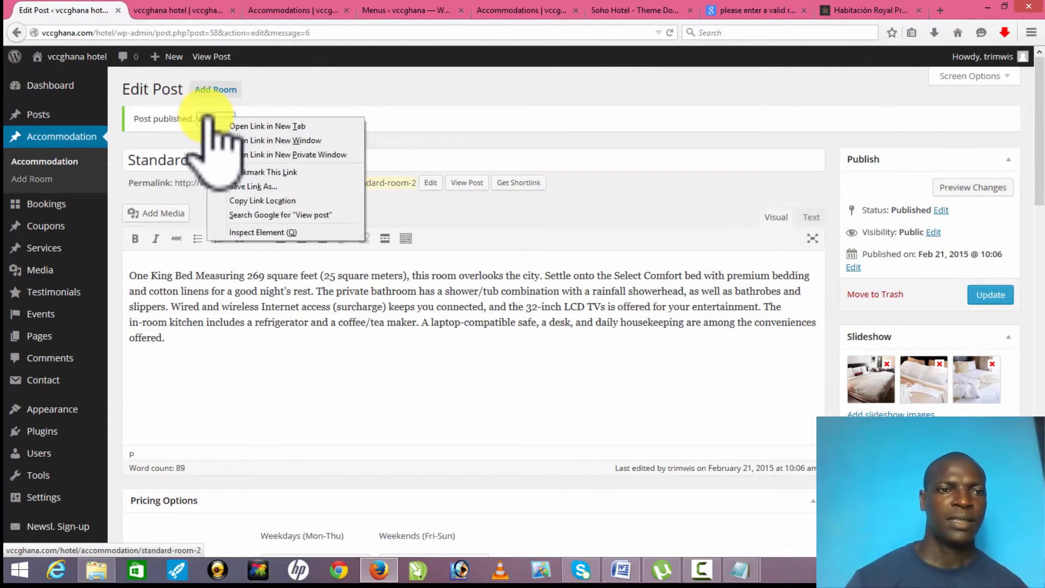
{"action": "left_click", "coordinate": [272, 126]}
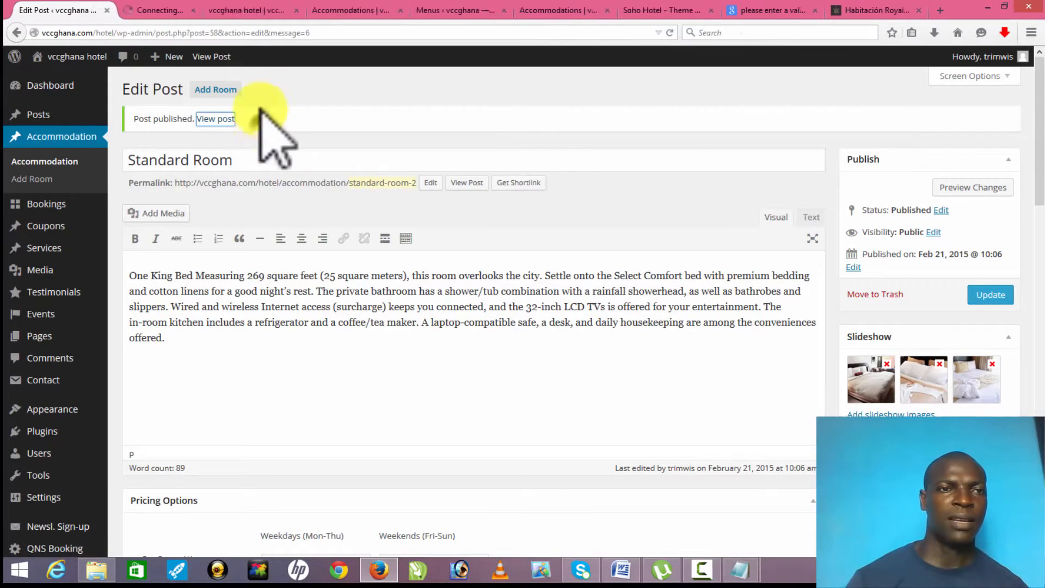
Review the published Standard Room page.
{"action": "left_click", "coordinate": [163, 10]}
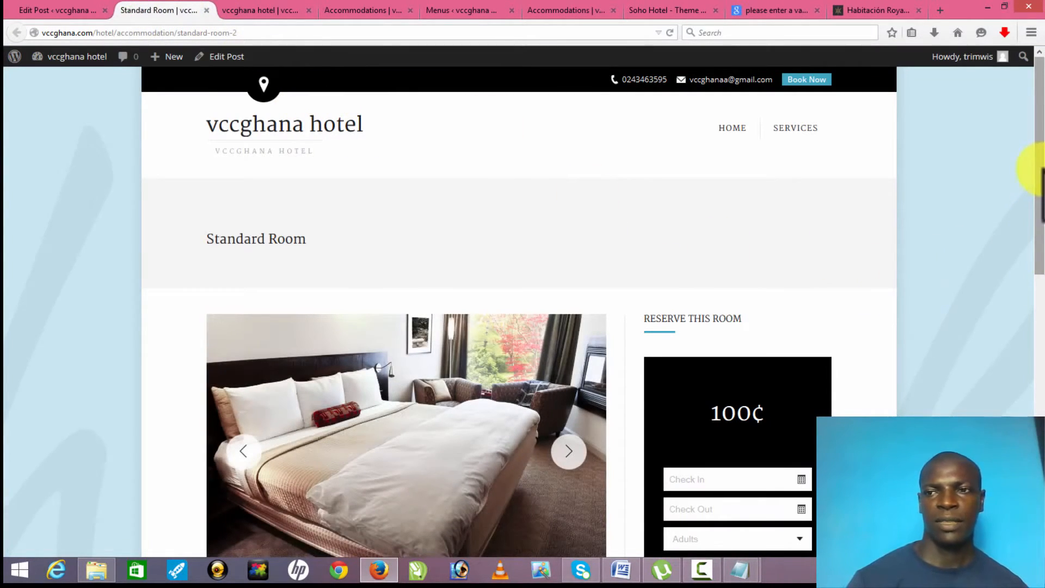
{"action": "left_click_drag", "start_coordinate": [1039, 170], "coordinate": [1037, 240]}
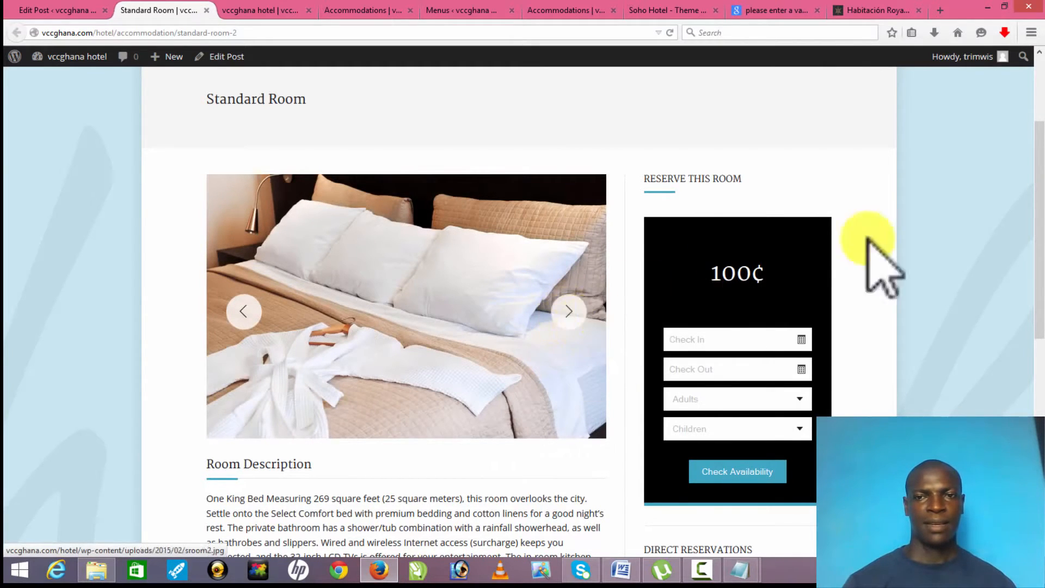
{"action": "left_click_drag", "start_coordinate": [1038, 197], "coordinate": [1037, 140]}
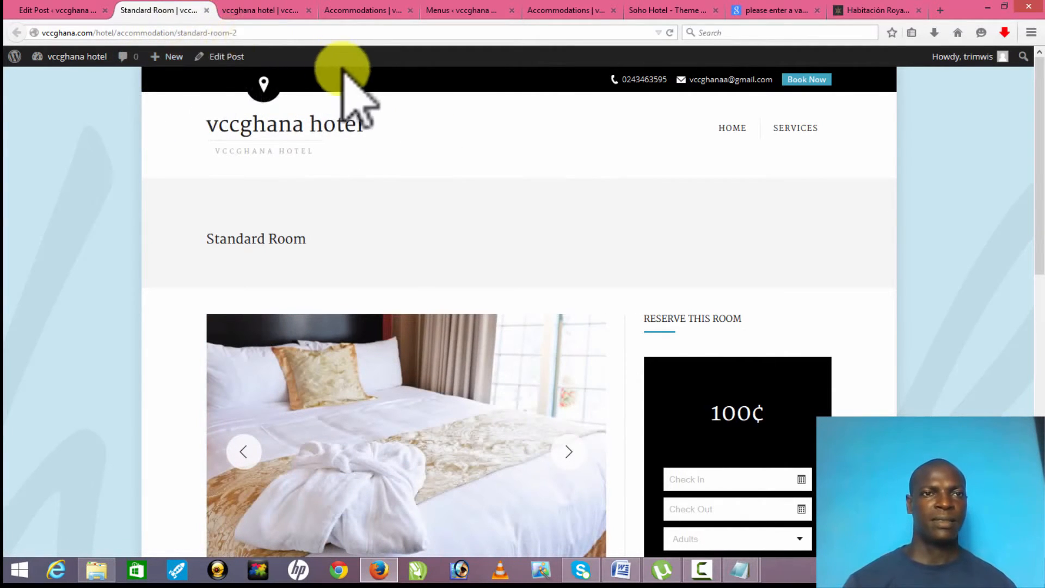
{"action": "left_click", "coordinate": [73, 11]}
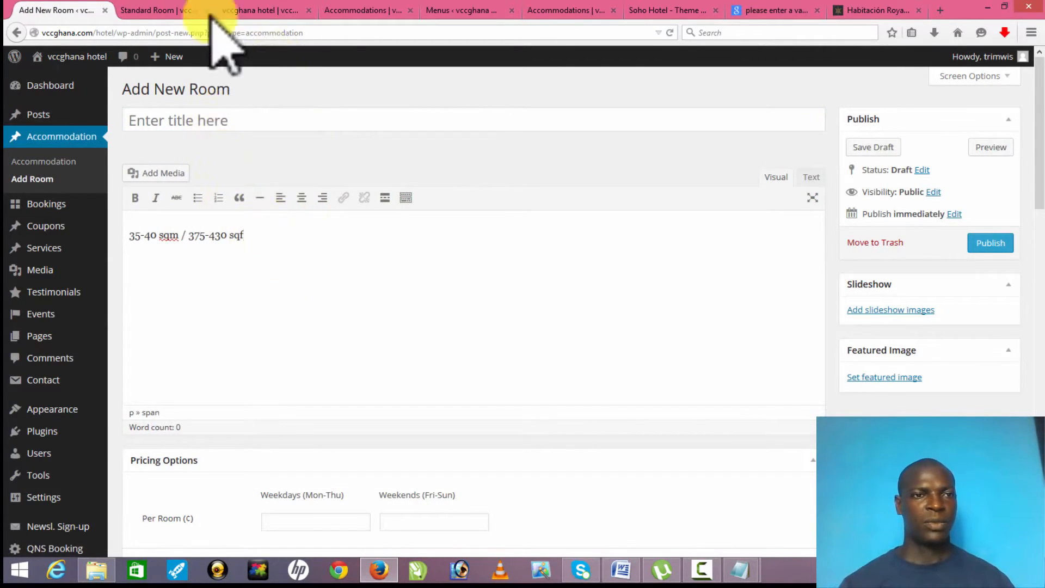
Select the Standard Room's Room Description paragraph and return to the new room draft.
{"action": "left_click", "coordinate": [181, 9]}
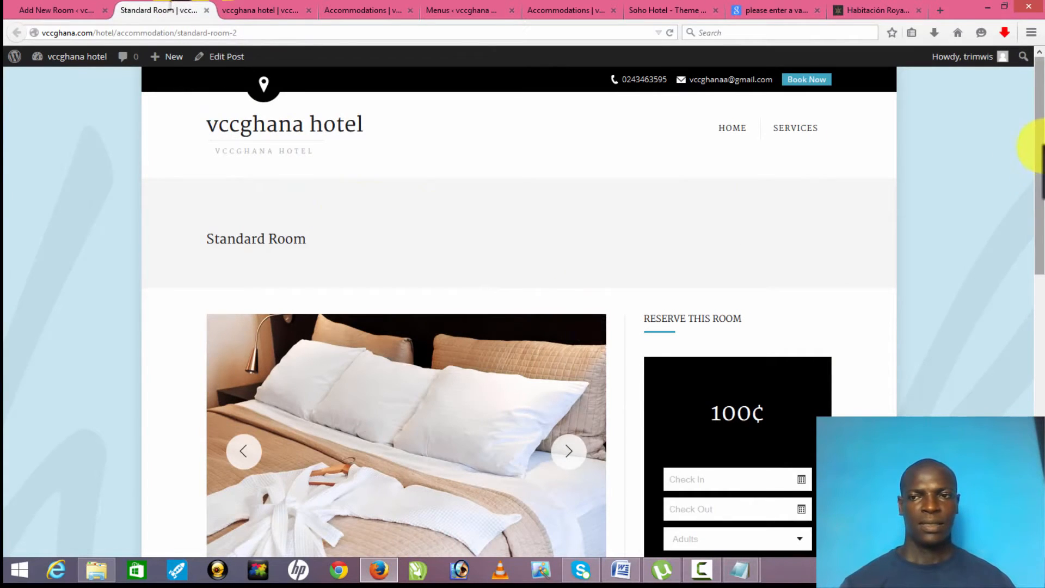
{"action": "left_click_drag", "start_coordinate": [1038, 142], "coordinate": [1038, 287]}
{"action": "left_click_drag", "start_coordinate": [455, 422], "coordinate": [213, 326]}
{"action": "left_click", "coordinate": [216, 321]}
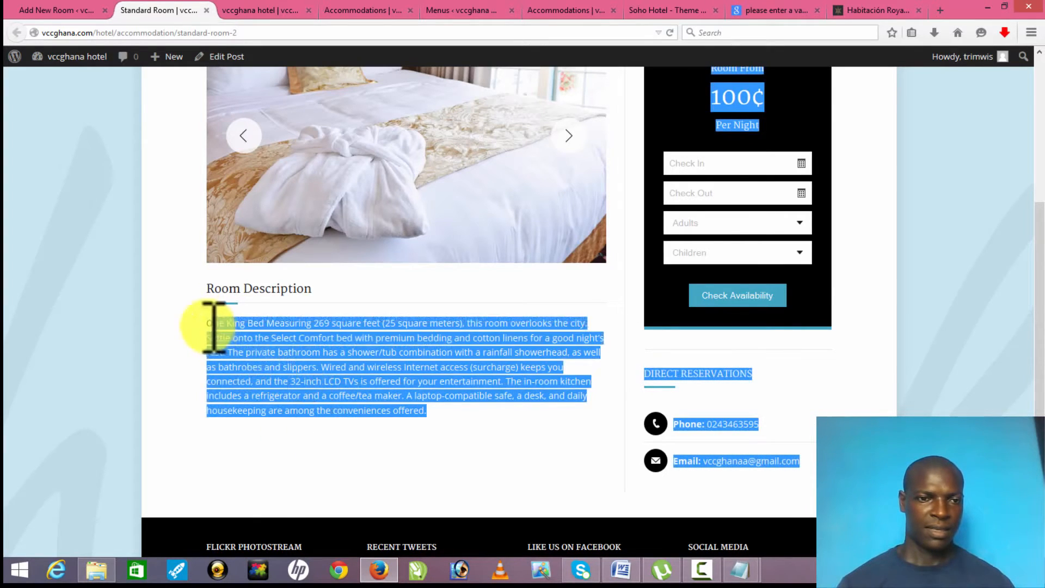
{"action": "triple_click", "coordinate": [224, 326]}
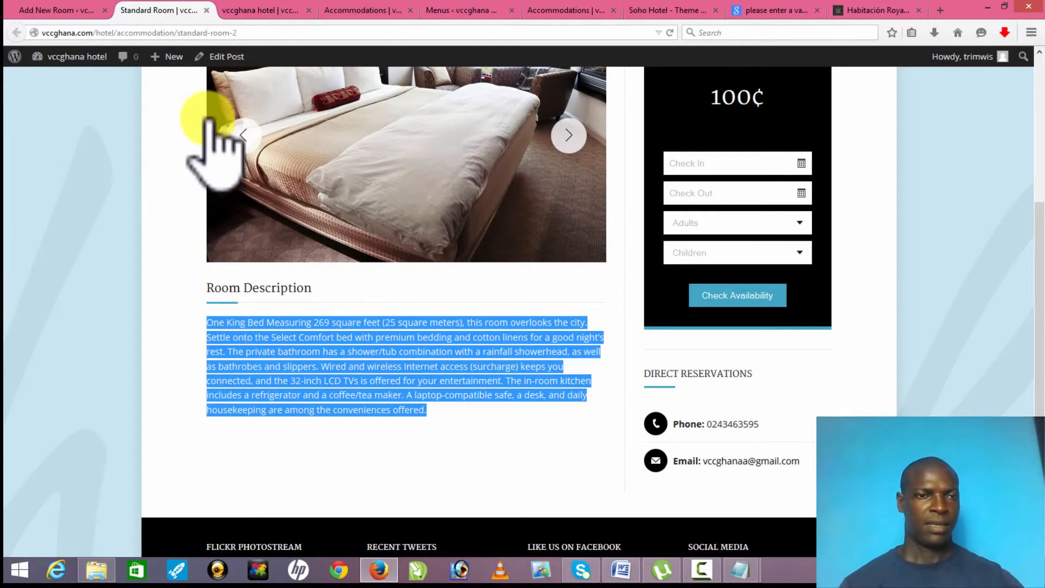
{"action": "left_click", "coordinate": [63, 8]}
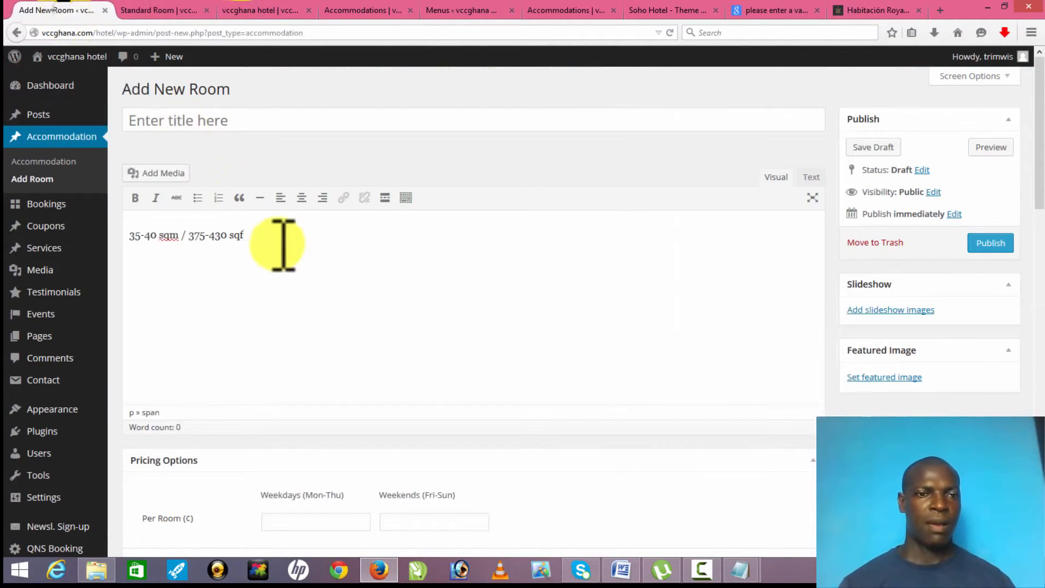
Replace the leftover size text with the copied room description and title the room Double Deluxe.
{"action": "left_click_drag", "start_coordinate": [247, 234], "coordinate": [93, 223]}
{"action": "type", "text": "One King Bed Measuring 269 square feet (25 square meters), this room overlooks the city. Settle onto the Select Comfort bed with premium bedding and cotton linens for a good night’s rest. The private bathroom has a shower/tub combination with a rainfall showerhead, as well as bathrobes and slippers. Wired and wireless Internet access (surcharge) keeps you connected, and the 32-inch LCD TVs is offered for your entertainment. The in-room kitchen includes a refrigerator and a coffee/tea maker. A laptop-compatible safe, a desk, and daily housekeeping are among the conveniences offered."}
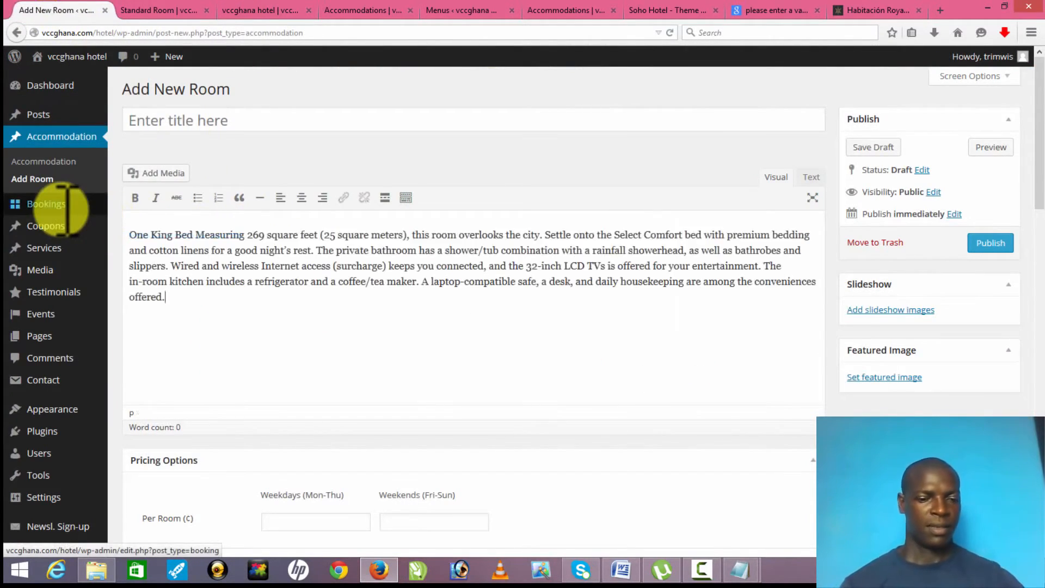
{"action": "mouse_move", "coordinate": [169, 56]}
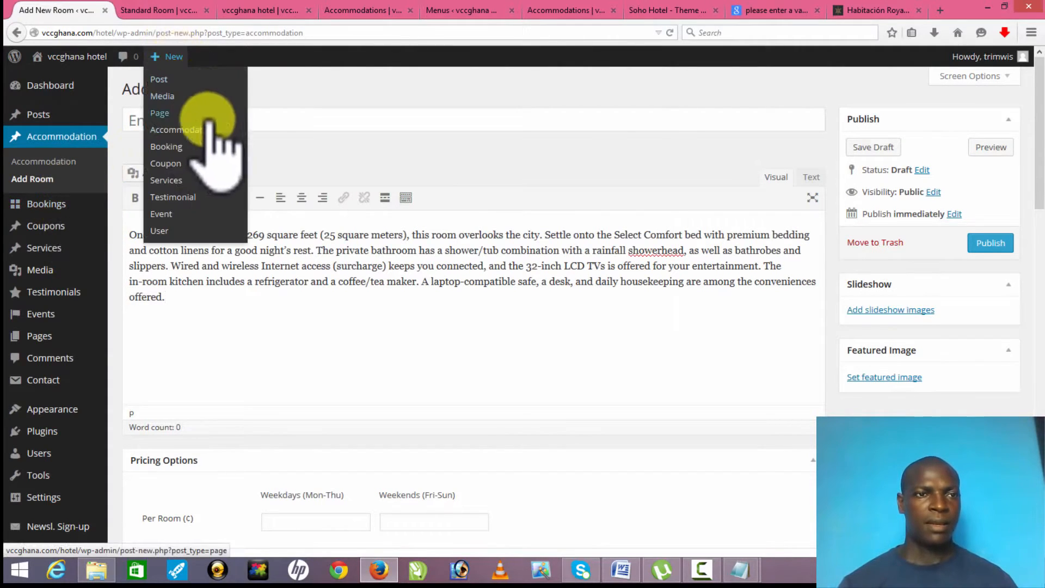
{"action": "left_click", "coordinate": [289, 115]}
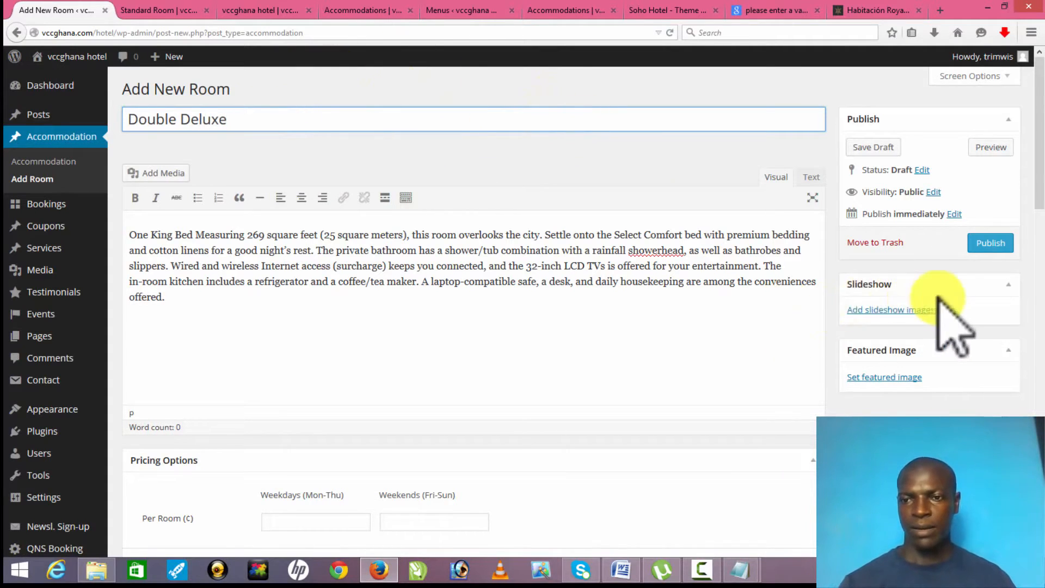
{"action": "left_click", "coordinate": [923, 310]}
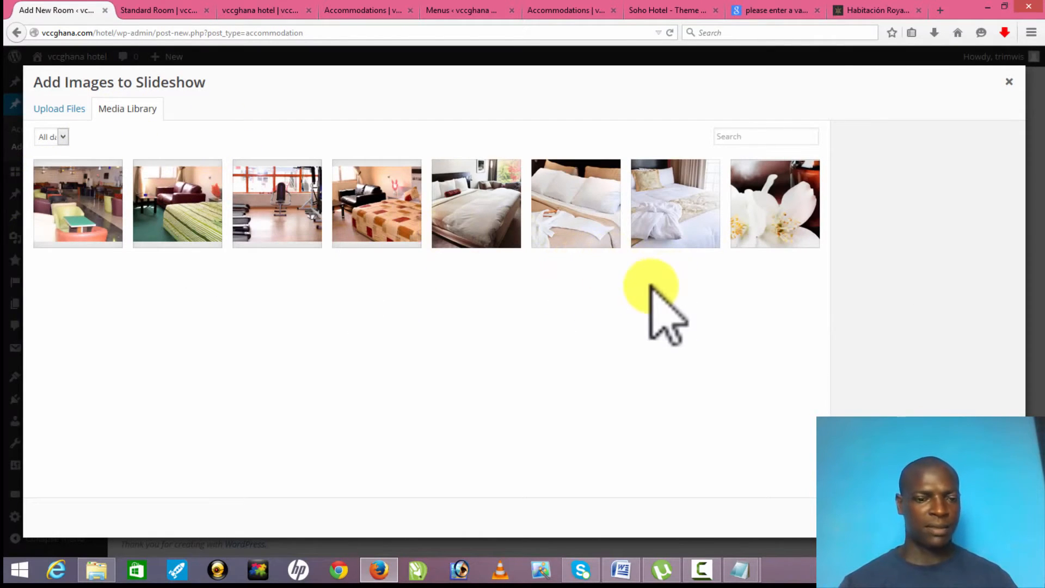
Select three bed photos, including sroom3.jpg and sroom1.jpg, for the room slideshow.
{"action": "left_click", "coordinate": [462, 208]}
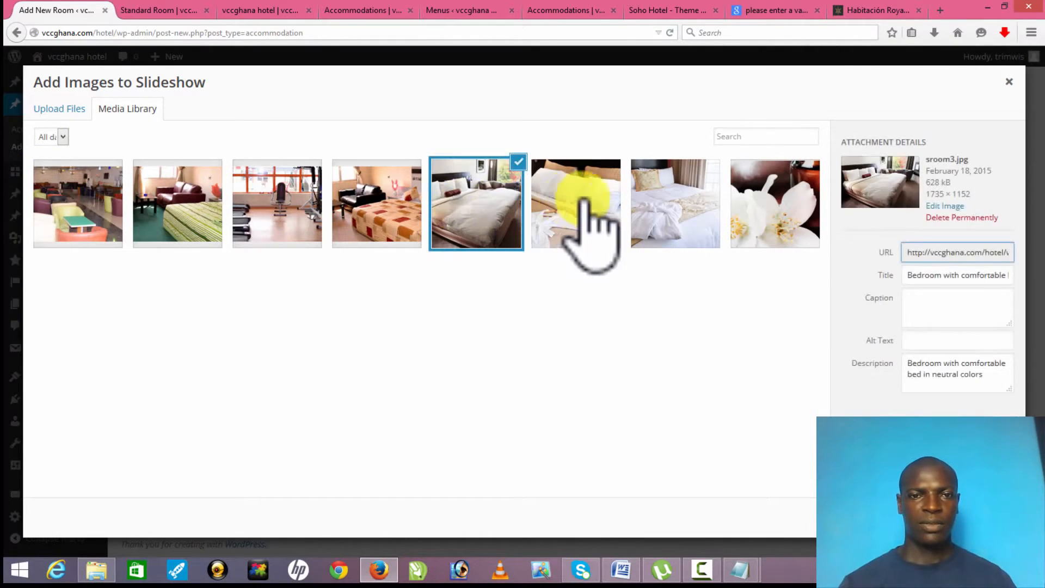
{"action": "left_click", "coordinate": [588, 206]}
{"action": "left_click", "coordinate": [678, 206]}
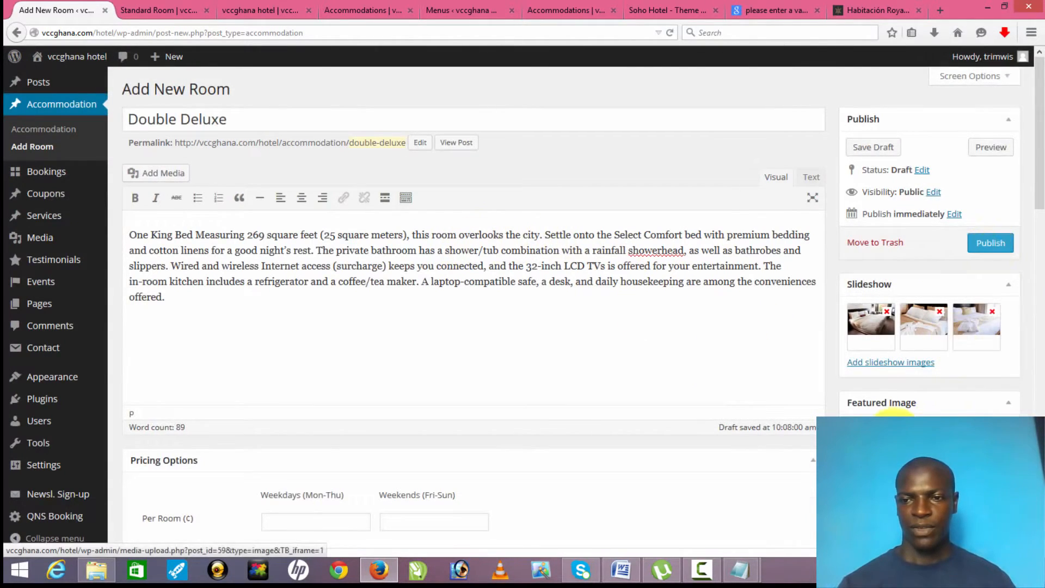
Set slide1.jpg as the Double Deluxe room's featured image.
{"action": "left_click", "coordinate": [895, 427]}
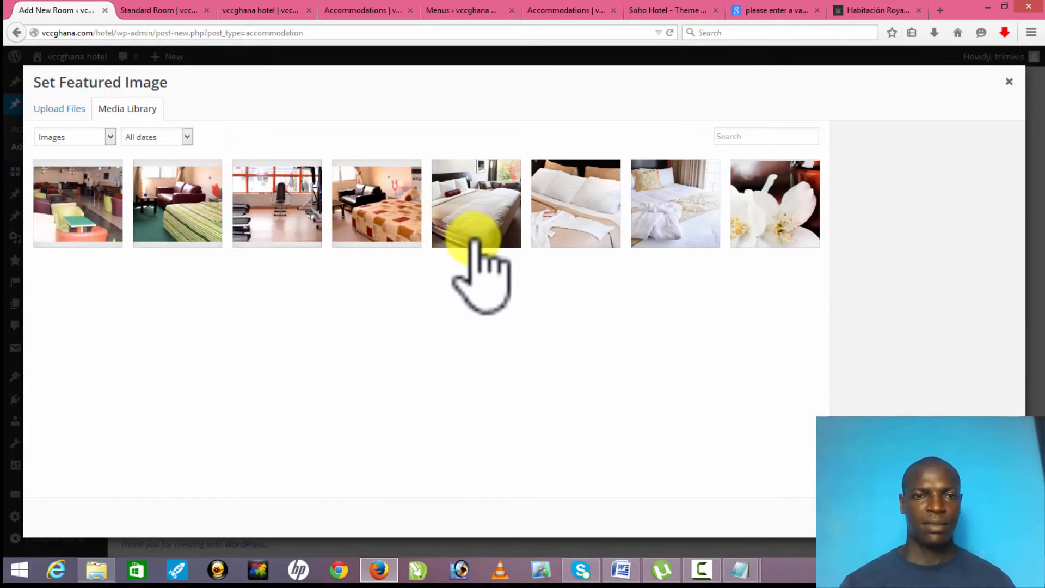
{"action": "left_click", "coordinate": [366, 226]}
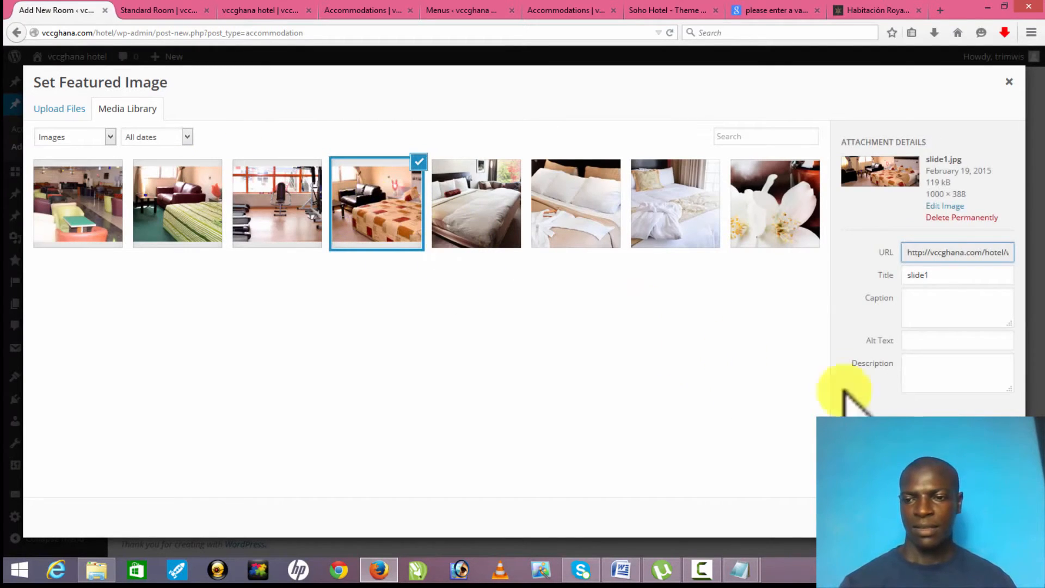
{"action": "left_click", "coordinate": [974, 517]}
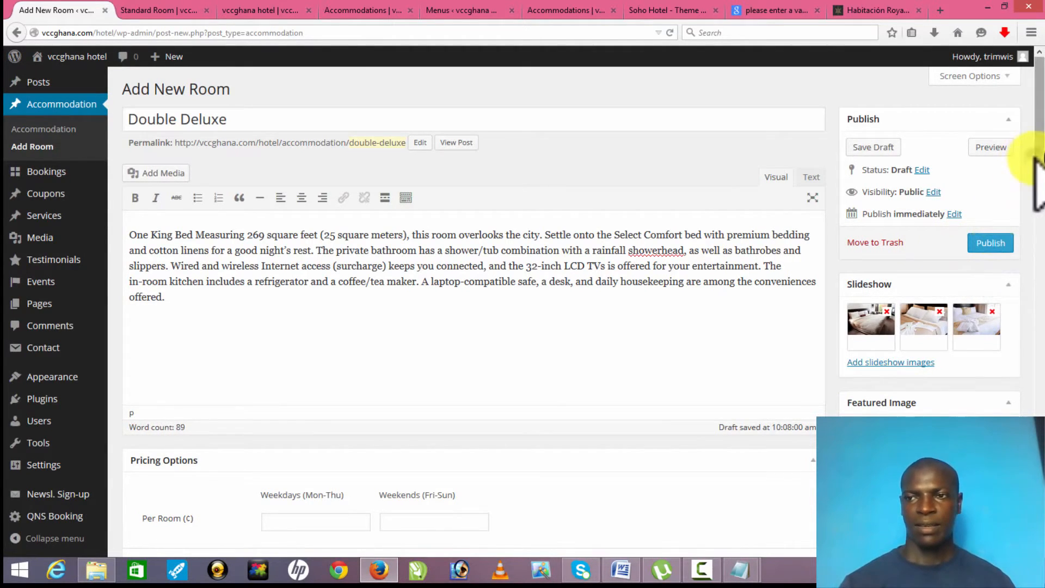
Enter a per-room price of 150 for weekdays and weekends and publish the Double Deluxe room.
{"action": "left_click_drag", "start_coordinate": [1038, 174], "coordinate": [1040, 268]}
{"action": "left_click", "coordinate": [325, 129]}
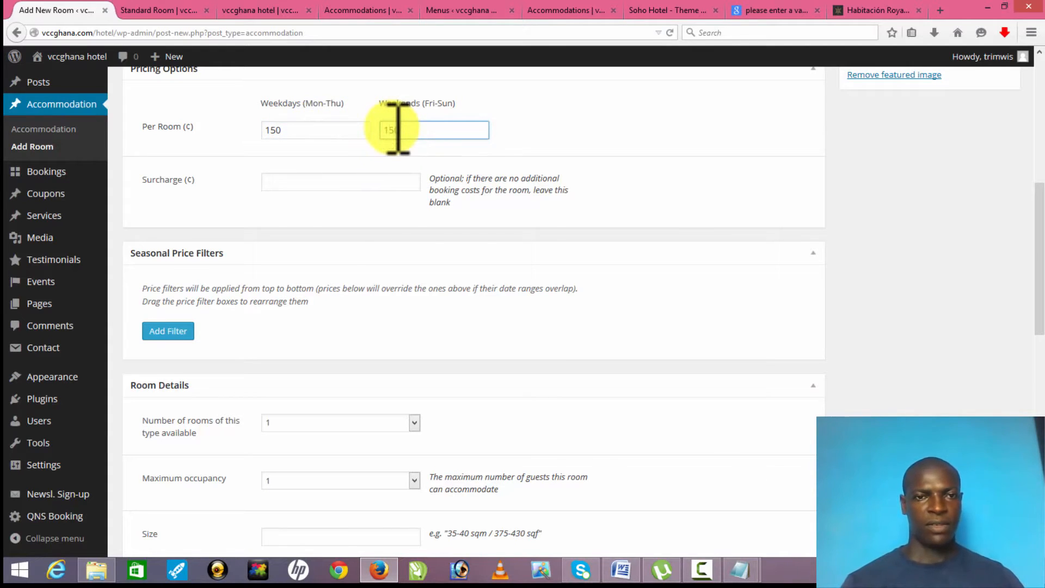
{"action": "type", "text": "150"}
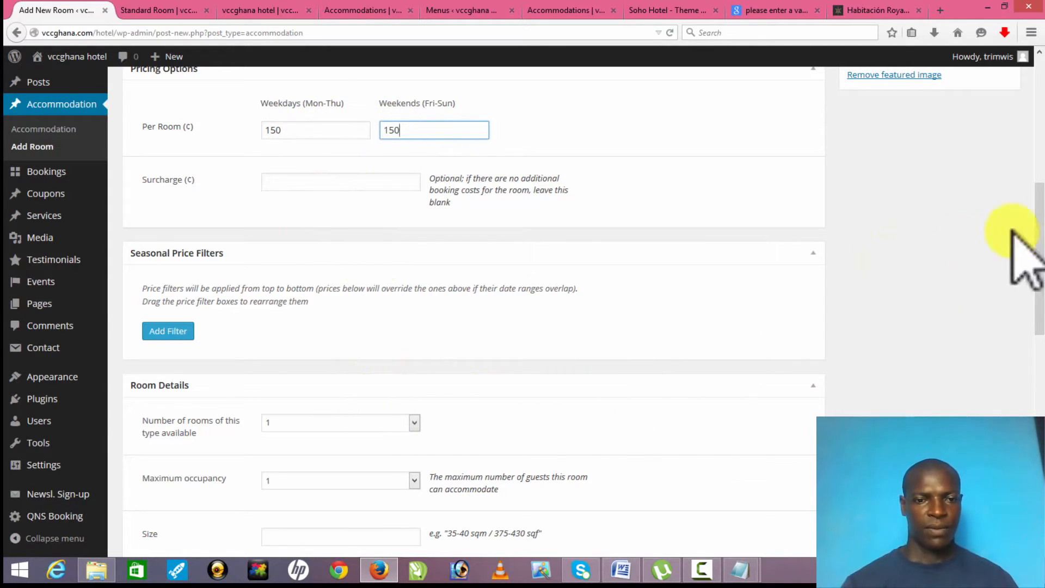
{"action": "left_click_drag", "start_coordinate": [1037, 229], "coordinate": [1036, 338]}
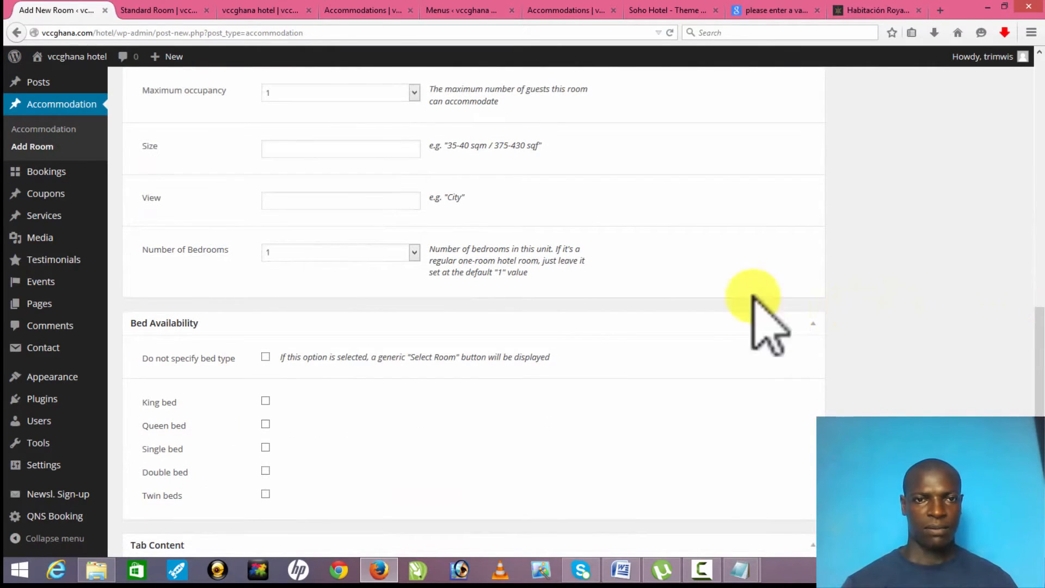
{"action": "left_click_drag", "start_coordinate": [1038, 406], "coordinate": [1033, 145]}
{"action": "left_click", "coordinate": [988, 242]}
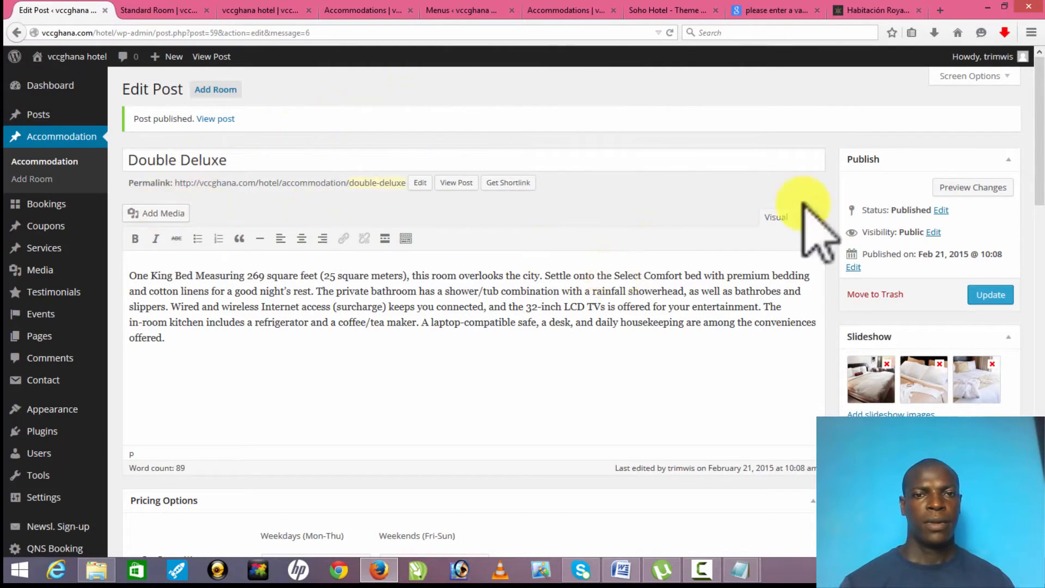
Start a fresh Add New Room page for another accommodation.
{"action": "left_click_drag", "start_coordinate": [1039, 202], "coordinate": [1043, 161]}
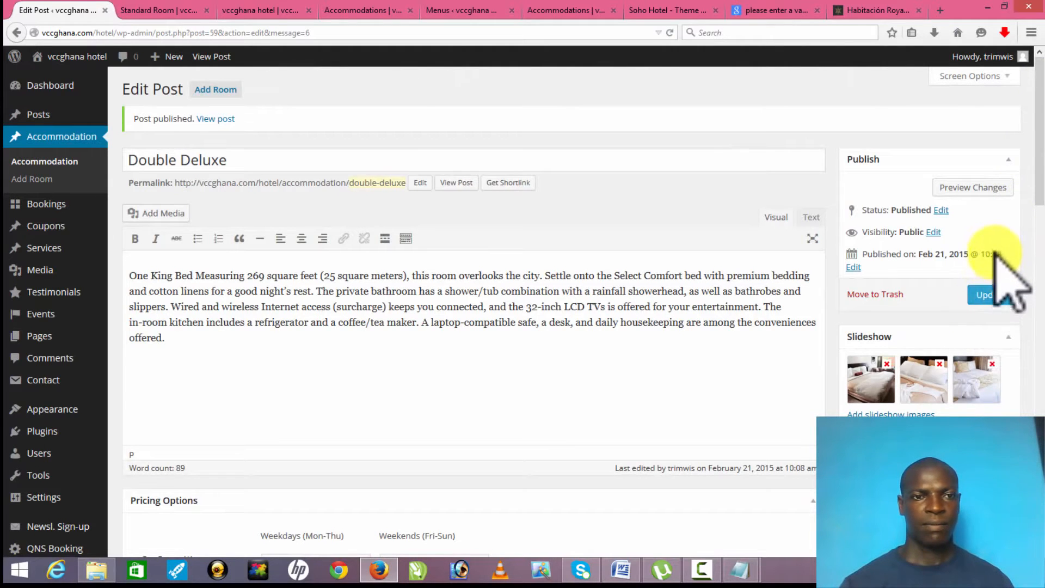
{"action": "mouse_move", "coordinate": [1038, 188]}
{"action": "left_mouse_down"}
{"action": "mouse_move", "coordinate": [1038, 218]}
{"action": "mouse_move", "coordinate": [1037, 187]}
{"action": "left_mouse_up"}
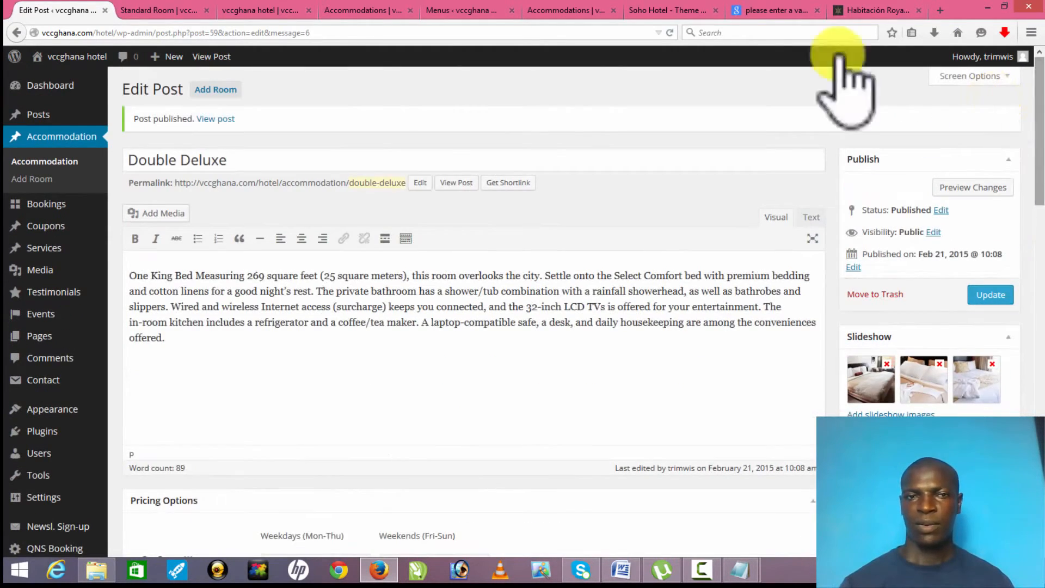
{"action": "left_click", "coordinate": [215, 88]}
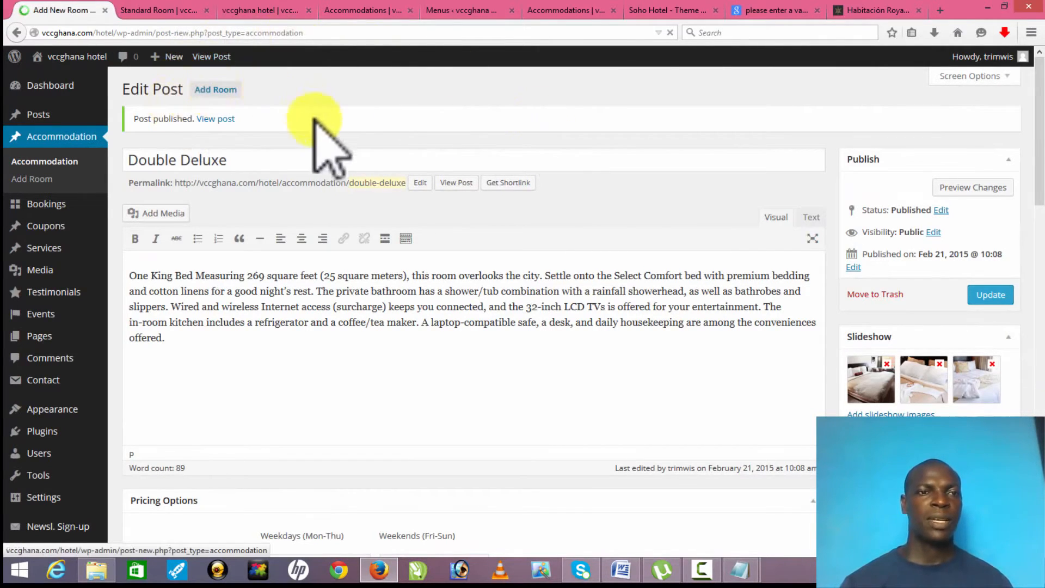
Title the new room 'vip room' and paste the King Bed room description into its body.
{"action": "left_click", "coordinate": [205, 126]}
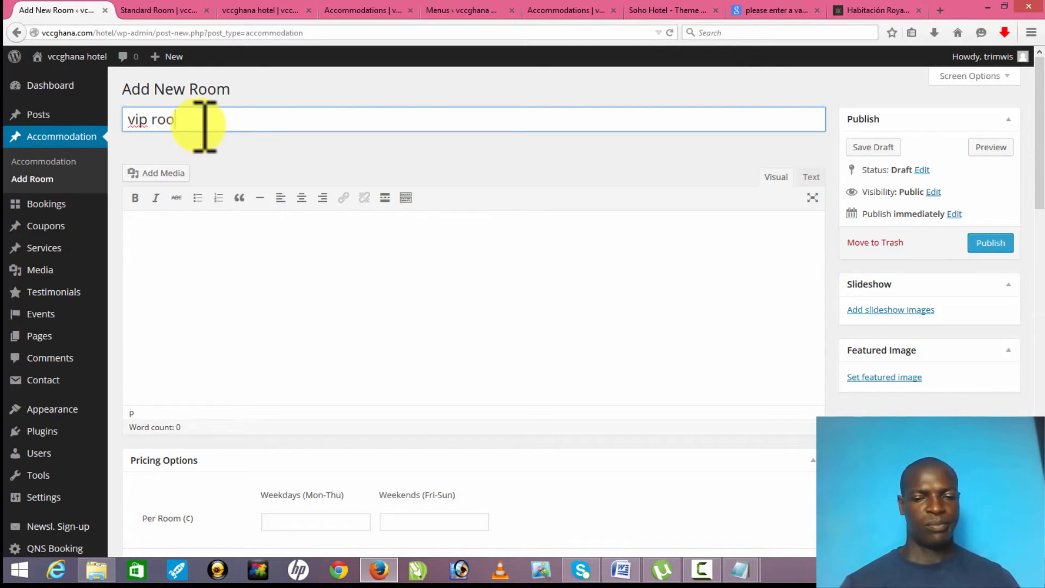
{"action": "left_click", "coordinate": [177, 245]}
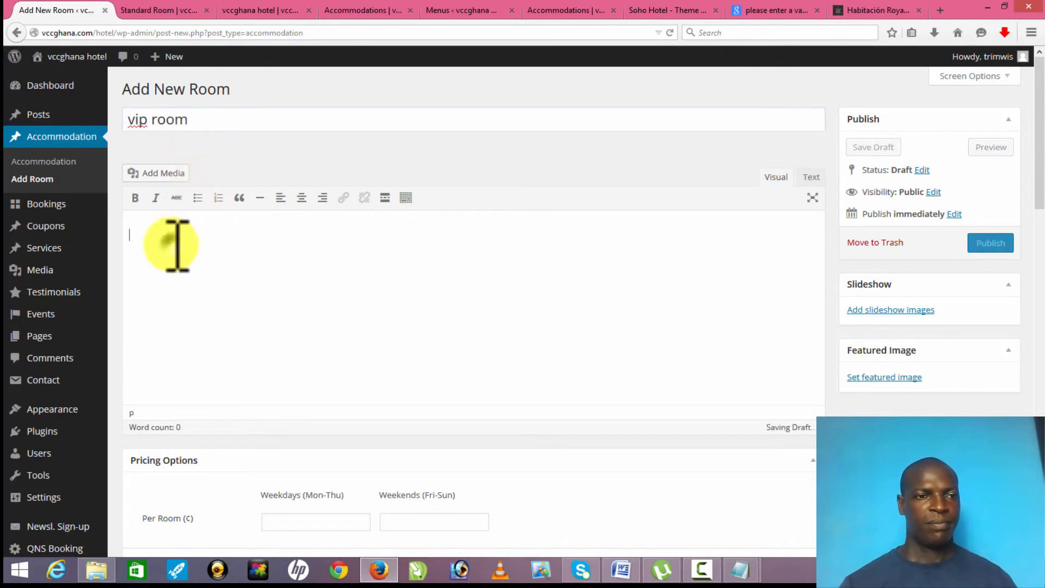
{"action": "type", "text": "One King Bed Measuring 269 square feet (25 square meters), this room overlooks the city. Settle onto the Select Comfort bed with premium bedding and cotton linens for a good night’s rest. The private bathroom has a shower/tub combination with a rainfall showerhead, as well as bathrobes and slippers. Wired and wireless Internet access (surcharge) keeps you connected, and the 32-inch LCD TVs is offered for your entertainment. The in-room kitchen includes a refrigerator and a coffee/tea maker. A laptop-compatible safe, a desk, and daily housekeeping are among the conveniences offered."}
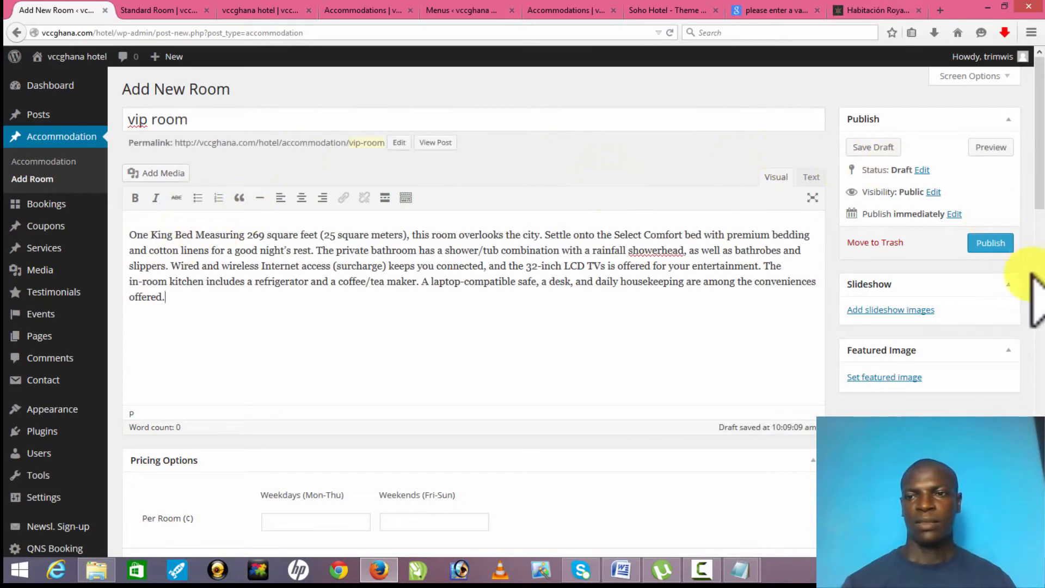
Add three bed photos, including sroom2.jpg and sroom3.jpg, to the vip room slideshow.
{"action": "left_click", "coordinate": [877, 310]}
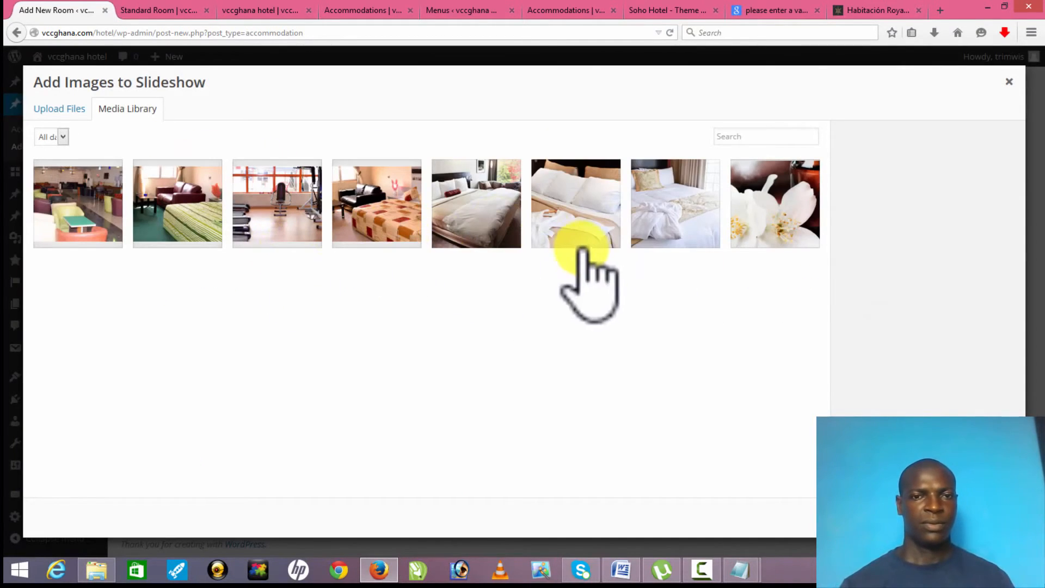
{"action": "left_click", "coordinate": [673, 188]}
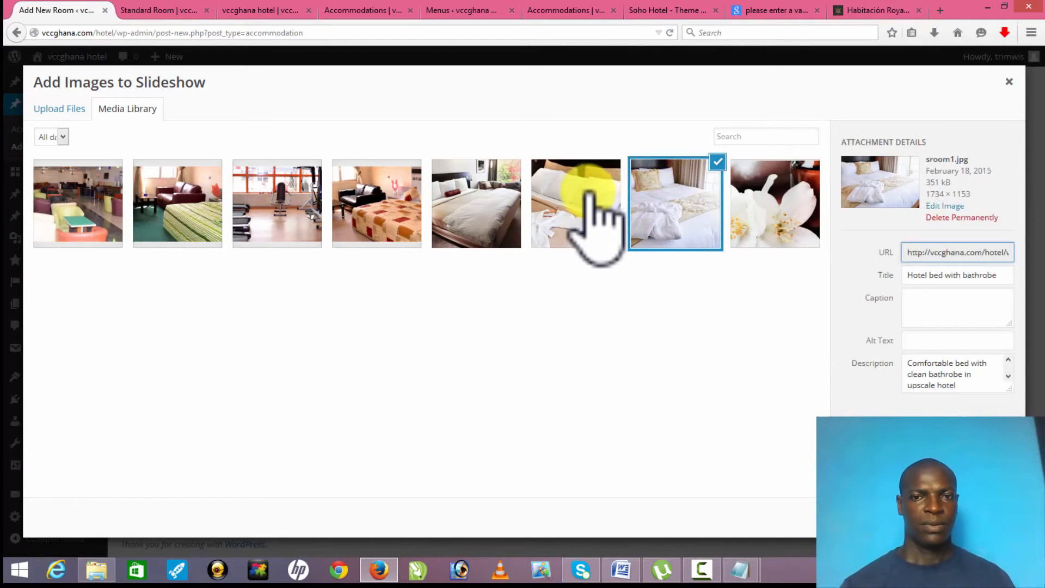
{"action": "left_click", "coordinate": [572, 197]}
{"action": "left_click", "coordinate": [488, 191]}
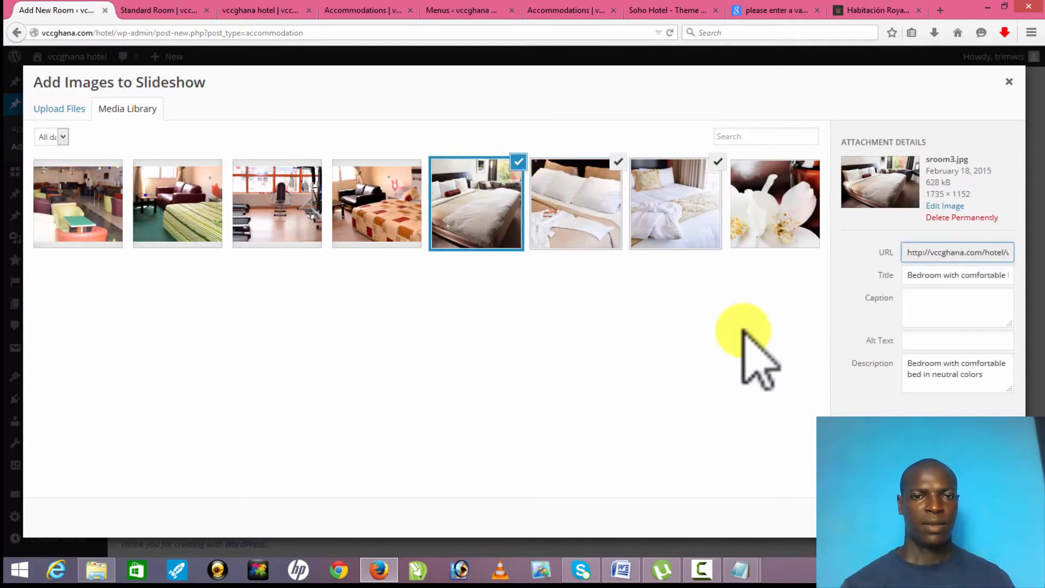
{"action": "left_click", "coordinate": [972, 517]}
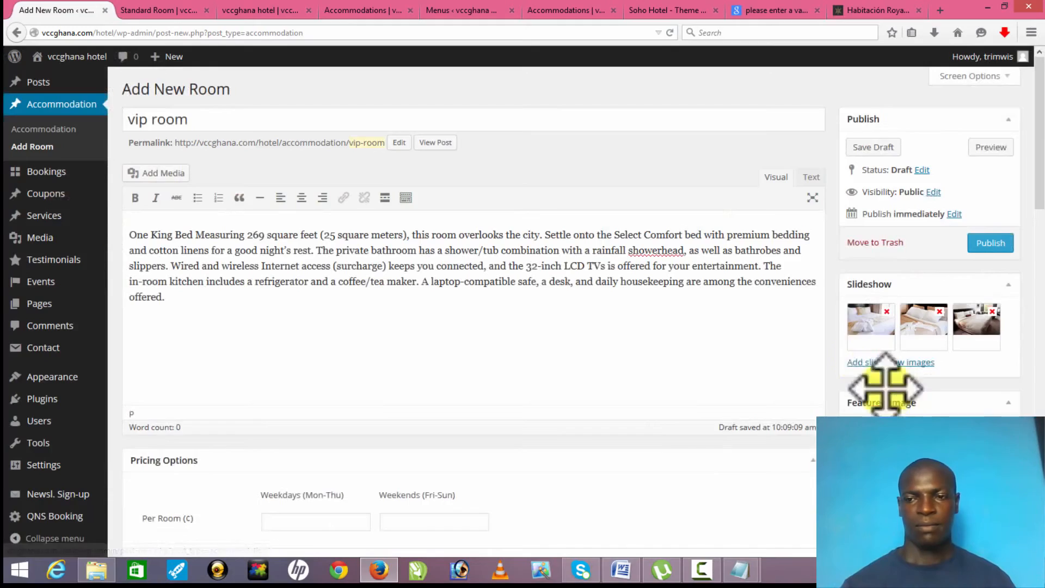
Set slide1.jpg as the vip room's featured image.
{"action": "left_click", "coordinate": [870, 415]}
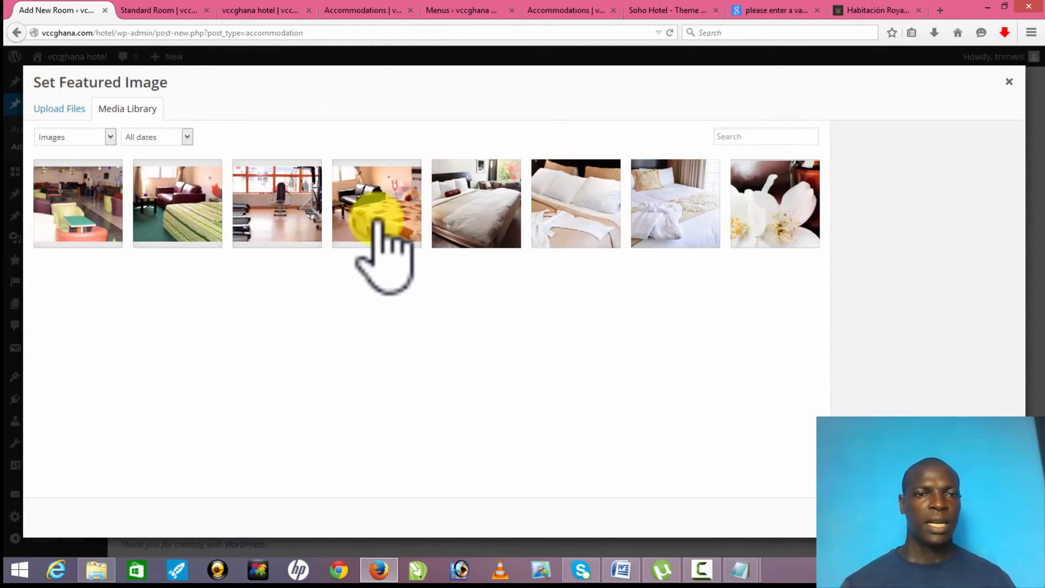
{"action": "left_click", "coordinate": [375, 217]}
{"action": "left_click", "coordinate": [972, 517]}
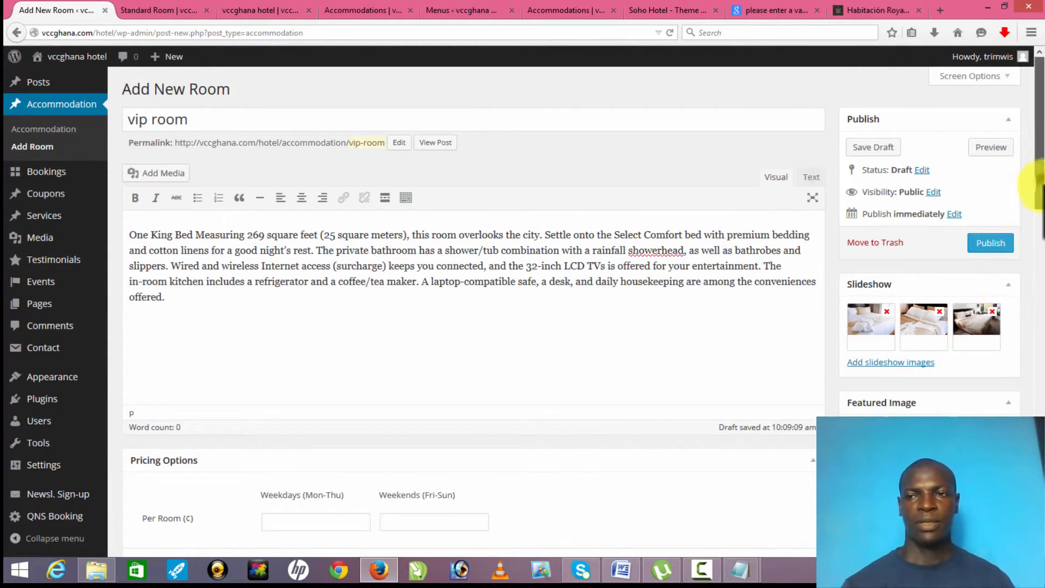
{"action": "scroll", "coordinate": [1035, 234], "scroll_direction": "down", "scroll_amount": 5}
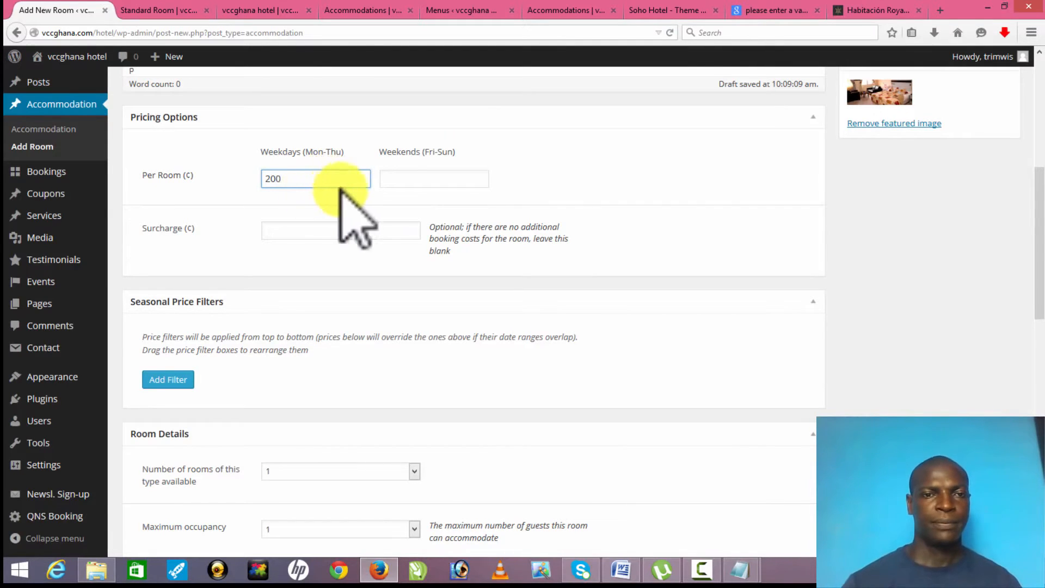
Set the vip room's per-room price to 200 for weekdays and weekends.
{"action": "left_click", "coordinate": [398, 182]}
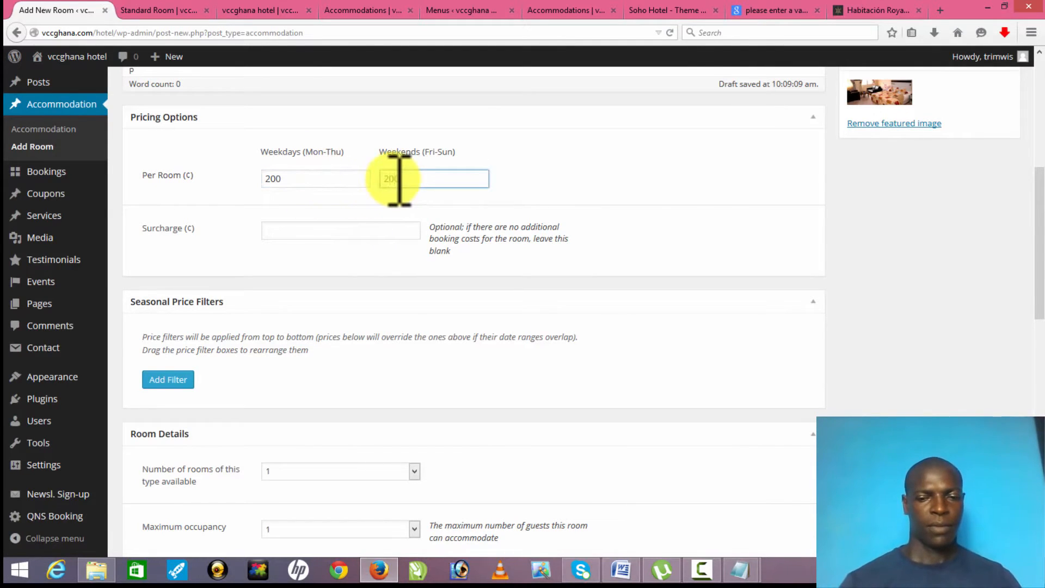
{"action": "type", "text": "200"}
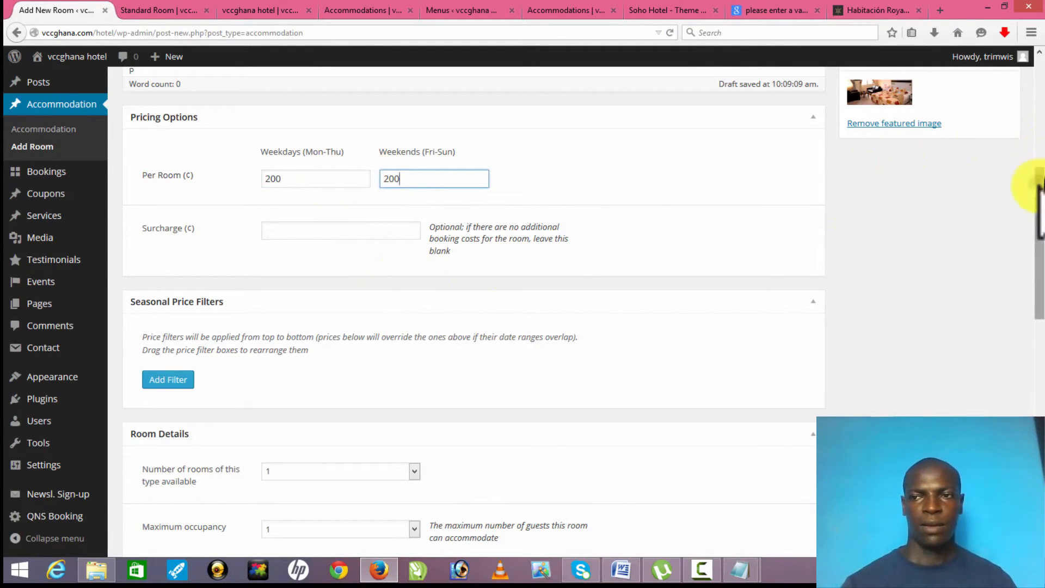
{"action": "left_click_drag", "start_coordinate": [1038, 188], "coordinate": [1037, 310]}
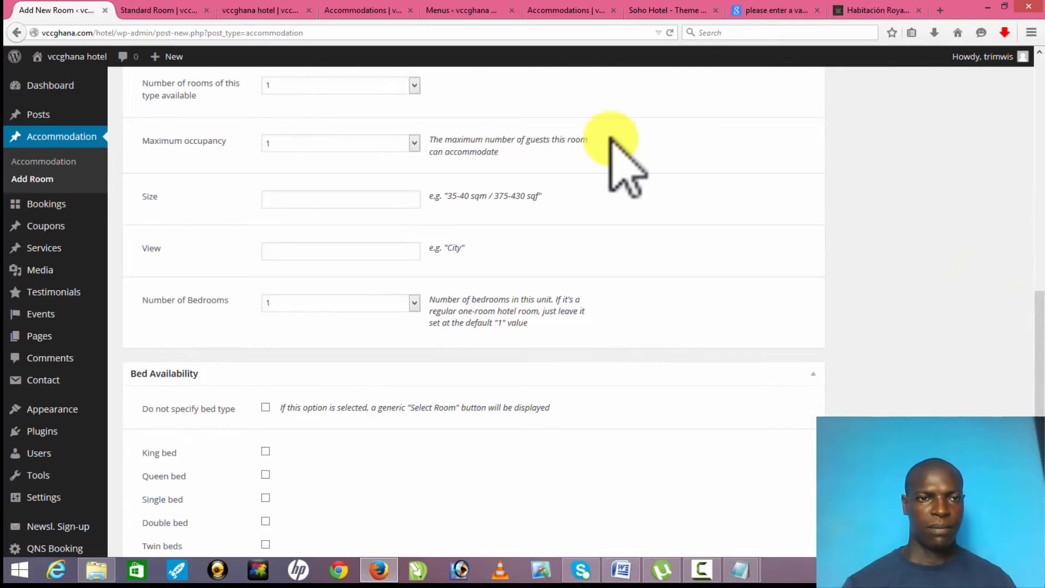
Set maximum occupancy to 6 guests and the number of rooms available to 3.
{"action": "left_click", "coordinate": [415, 144]}
{"action": "left_click", "coordinate": [346, 213]}
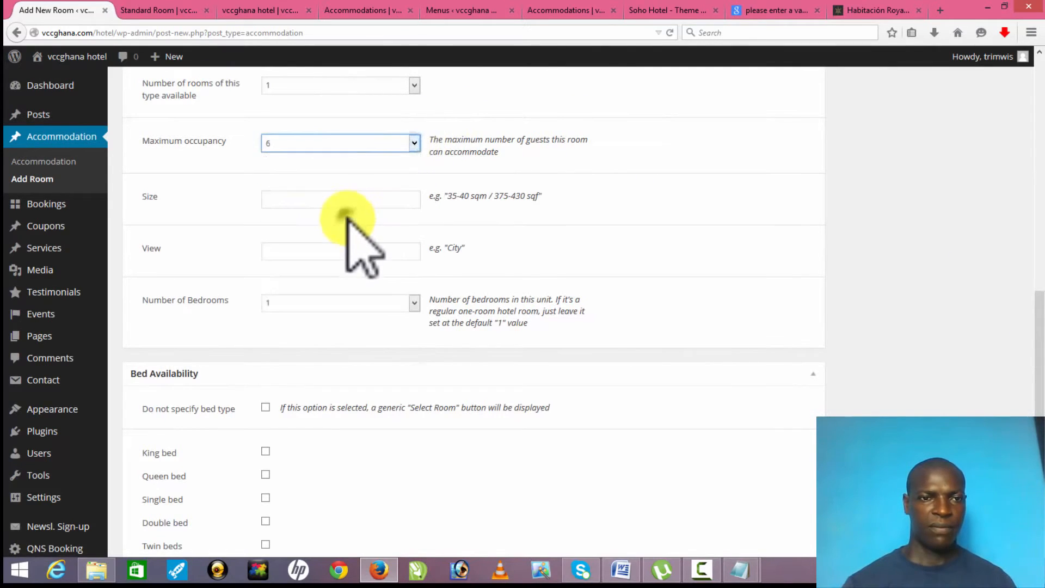
{"action": "left_click", "coordinate": [382, 85]}
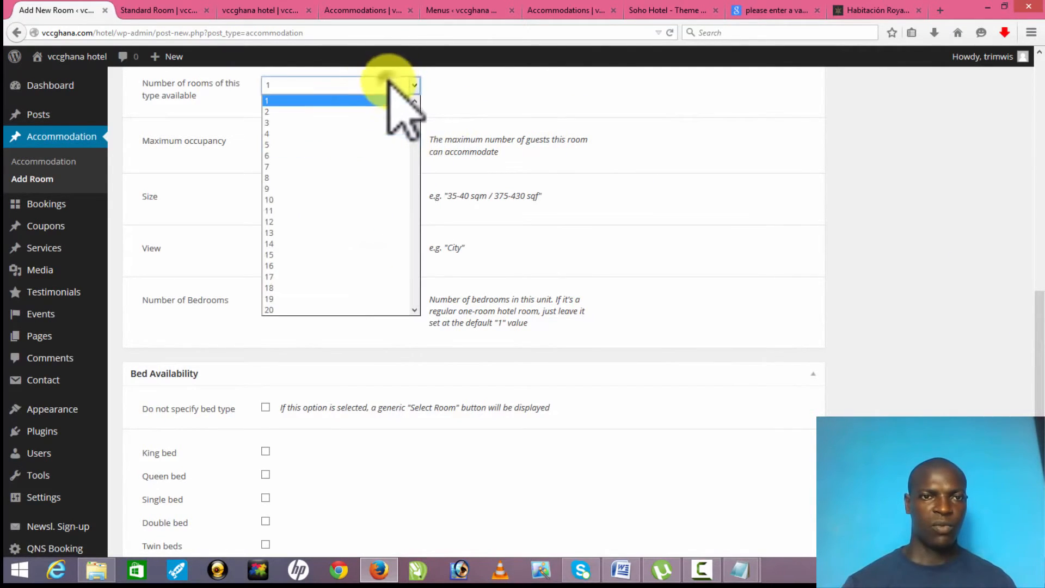
{"action": "left_click", "coordinate": [364, 122]}
{"action": "left_click_drag", "start_coordinate": [1042, 338], "coordinate": [1037, 133]}
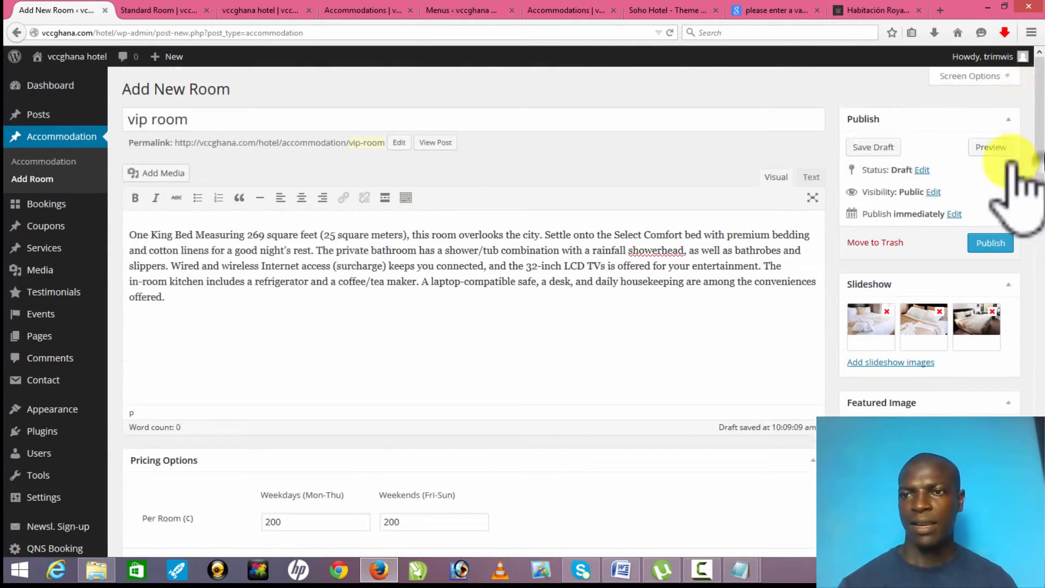
Publish the vip room, view the live site's home page, then return to its edit page.
{"action": "left_click", "coordinate": [990, 242]}
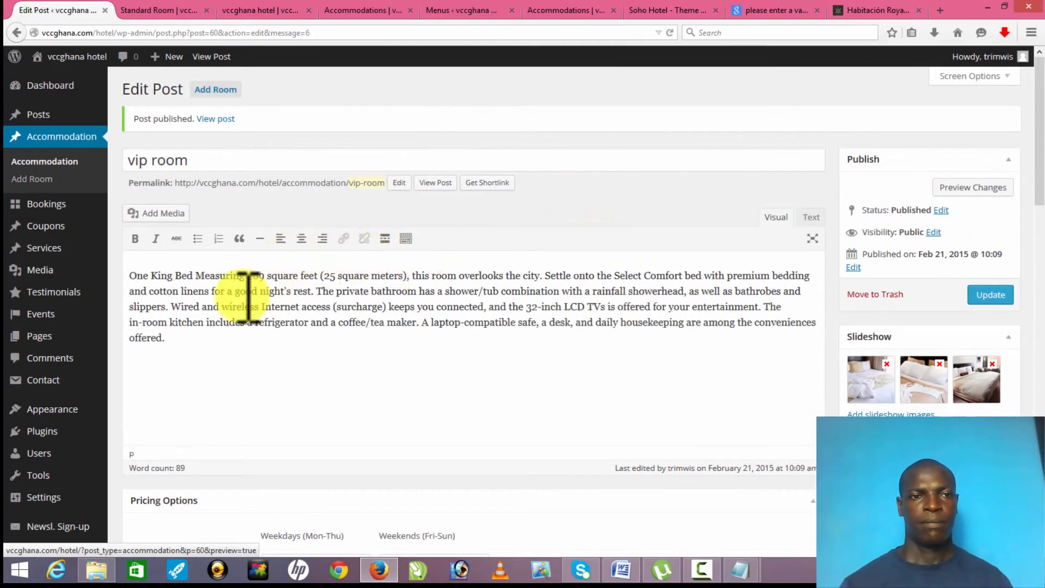
{"action": "left_click_drag", "start_coordinate": [1038, 172], "coordinate": [1034, 74]}
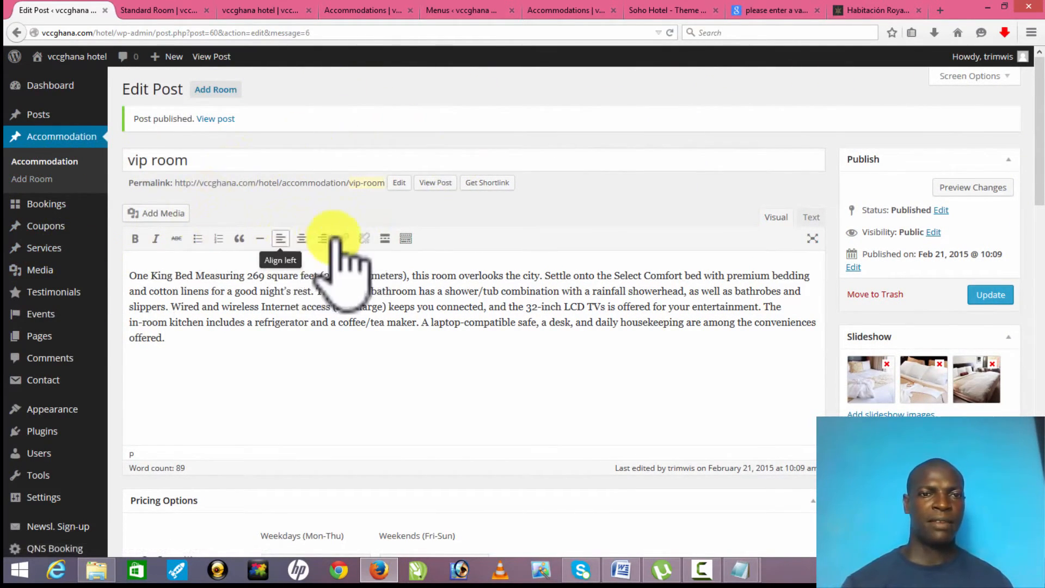
{"action": "mouse_move", "coordinate": [61, 415]}
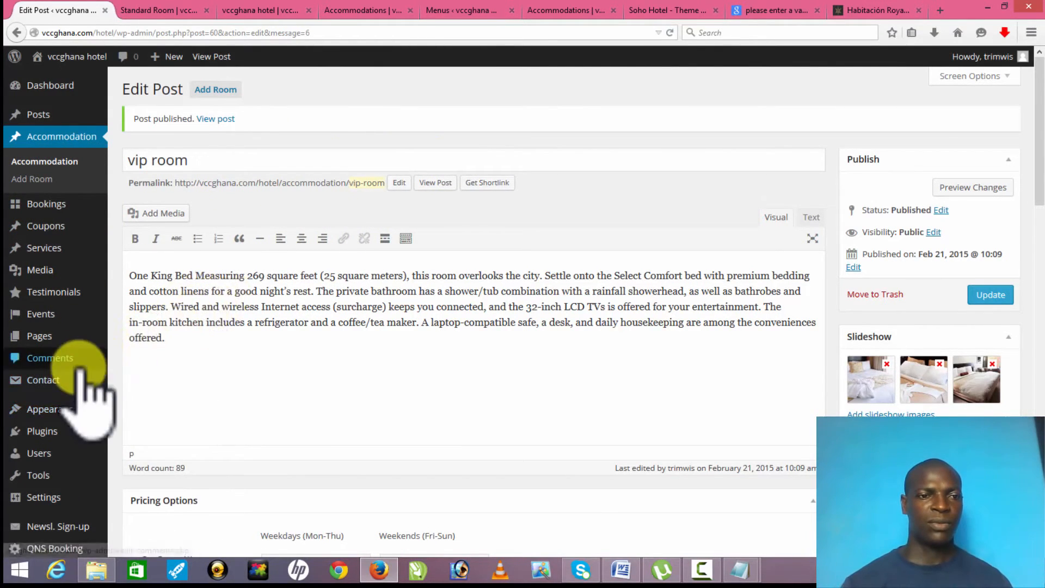
{"action": "left_click", "coordinate": [182, 10]}
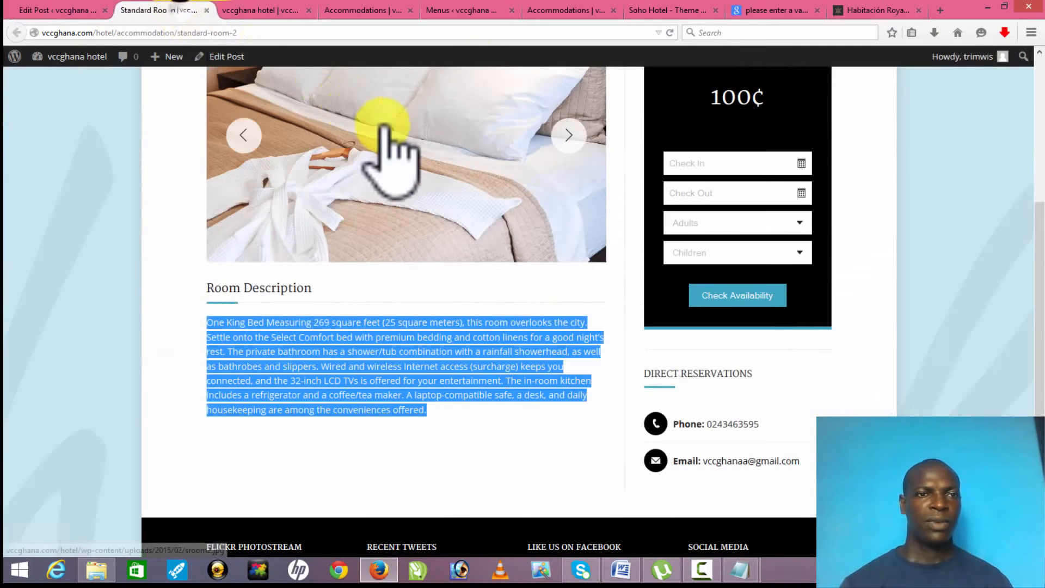
{"action": "left_click_drag", "start_coordinate": [1041, 237], "coordinate": [1017, 77]}
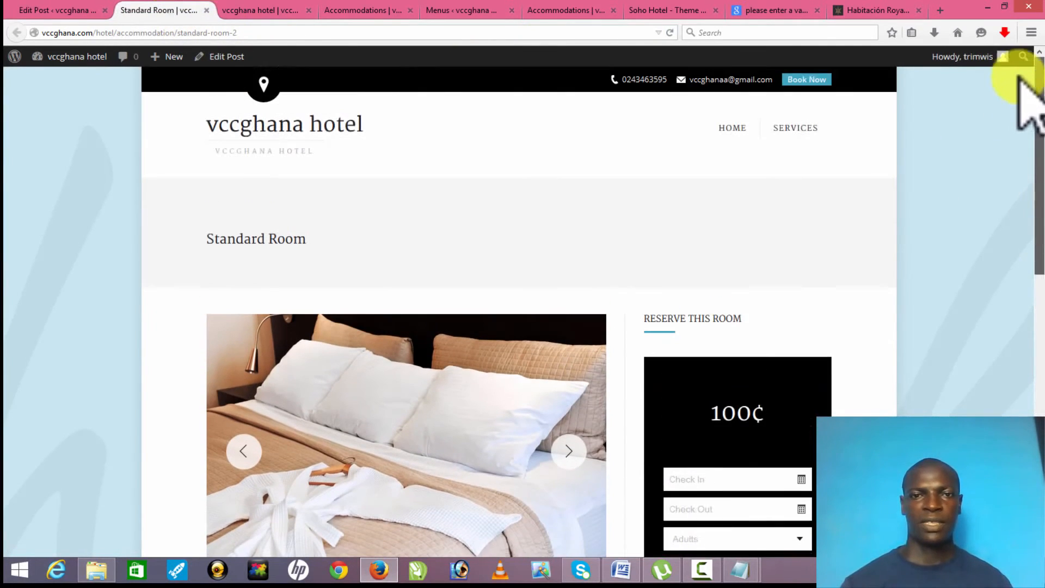
{"action": "left_click", "coordinate": [325, 126]}
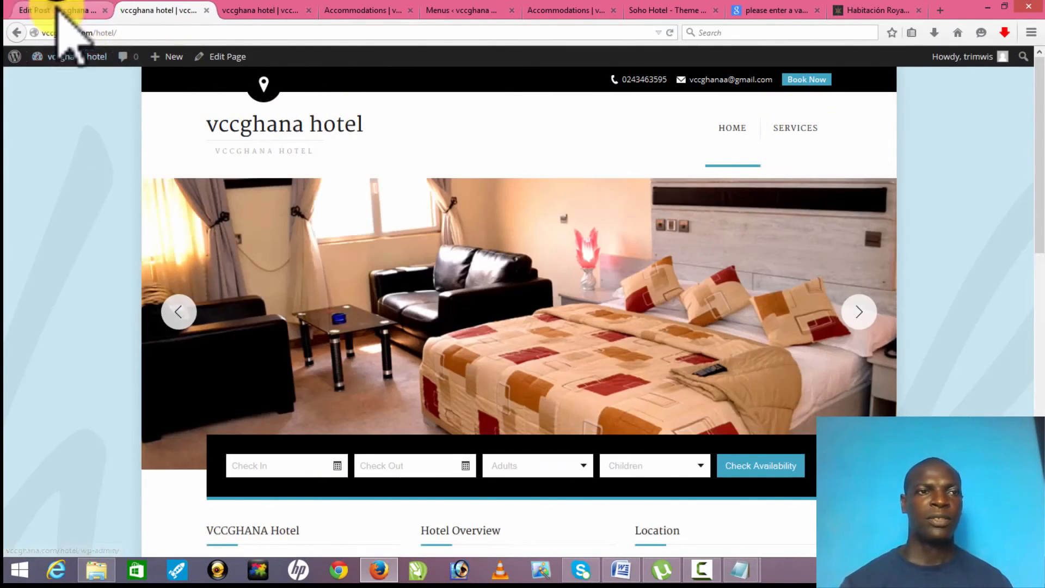
{"action": "left_click", "coordinate": [54, 10]}
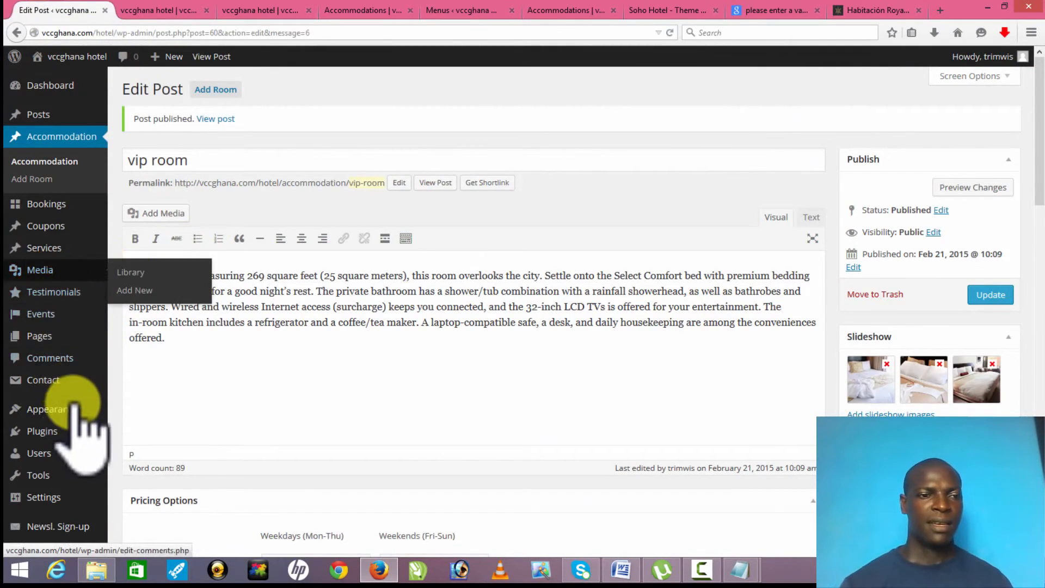
Add the Accommodations and Contact Us pages to the footer menu and check the live site.
{"action": "mouse_move", "coordinate": [59, 416]}
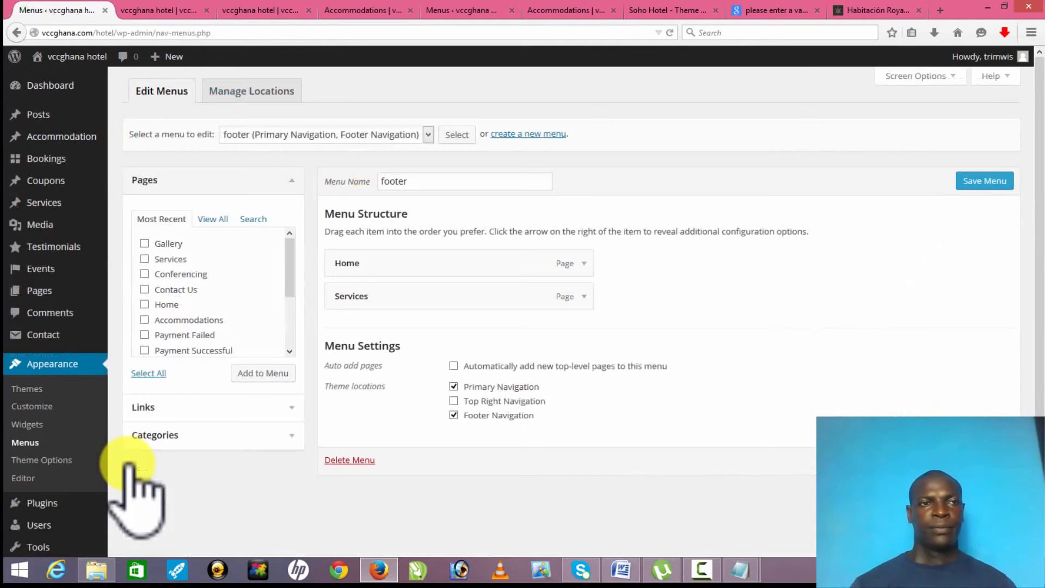
{"action": "left_click", "coordinate": [144, 319]}
{"action": "left_click", "coordinate": [260, 371]}
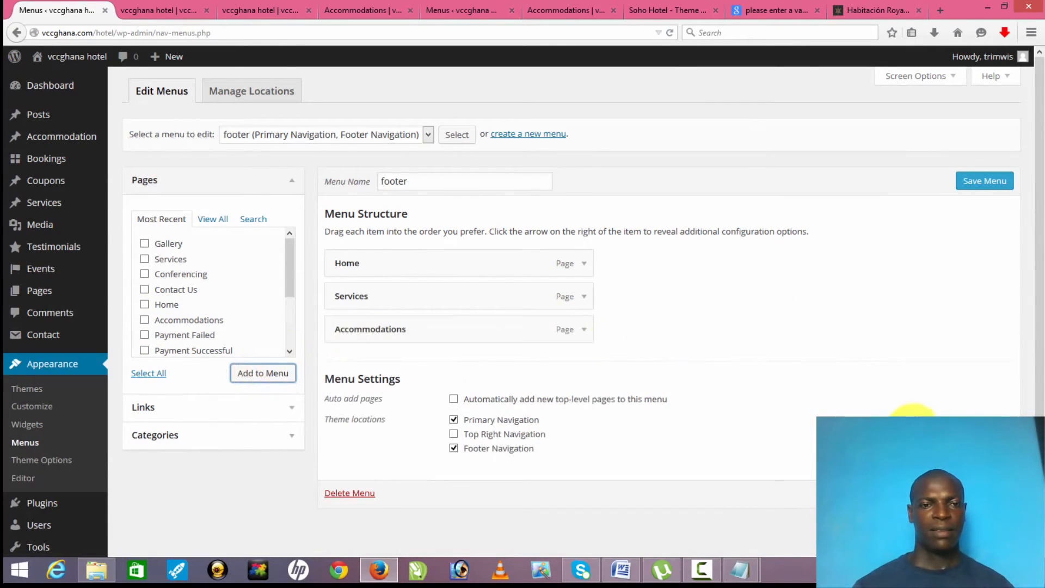
{"action": "scroll", "coordinate": [1037, 354], "scroll_direction": "down", "scroll_amount": 1}
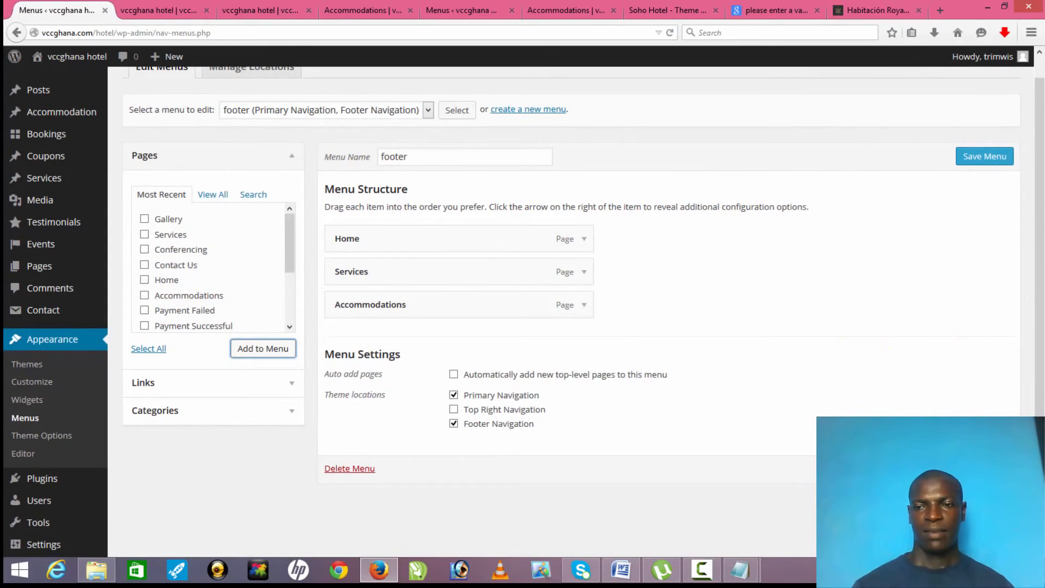
{"action": "left_click", "coordinate": [144, 264]}
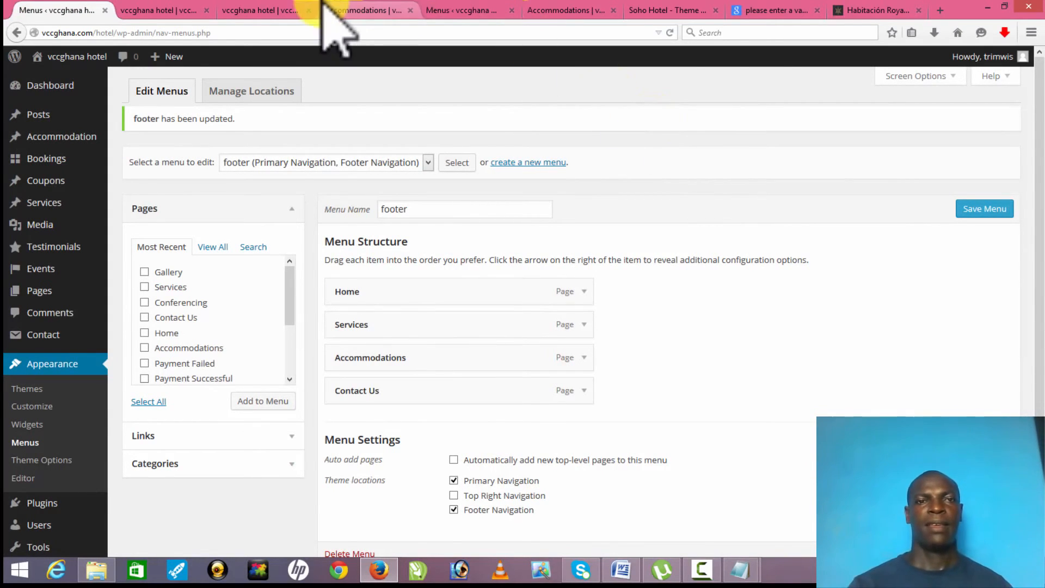
{"action": "left_click", "coordinate": [175, 4]}
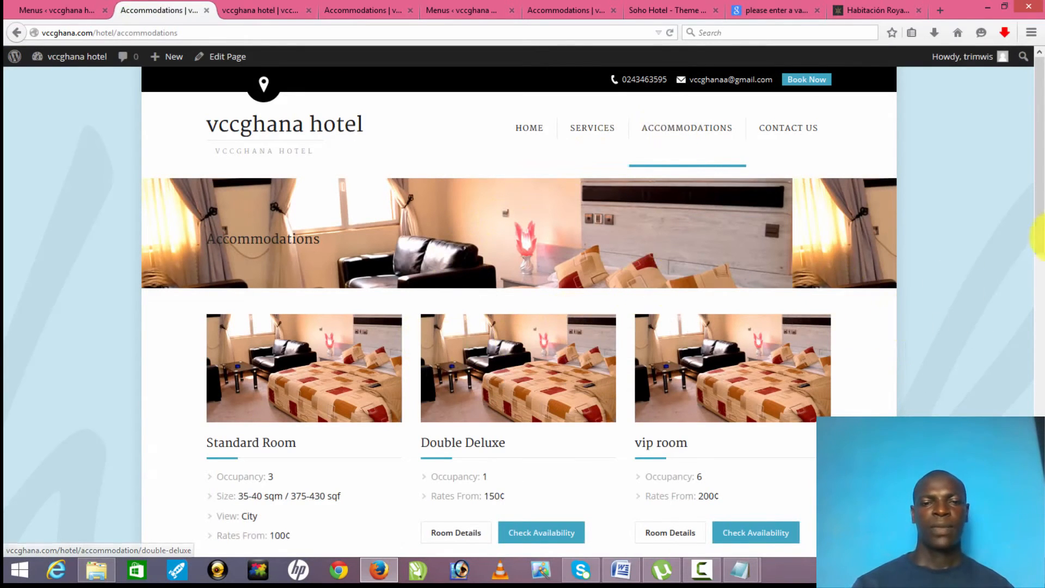
Choose Standard Room dates from 21 to 22 February 2015 in the booking form.
{"action": "left_click_drag", "start_coordinate": [1041, 173], "coordinate": [1040, 246]}
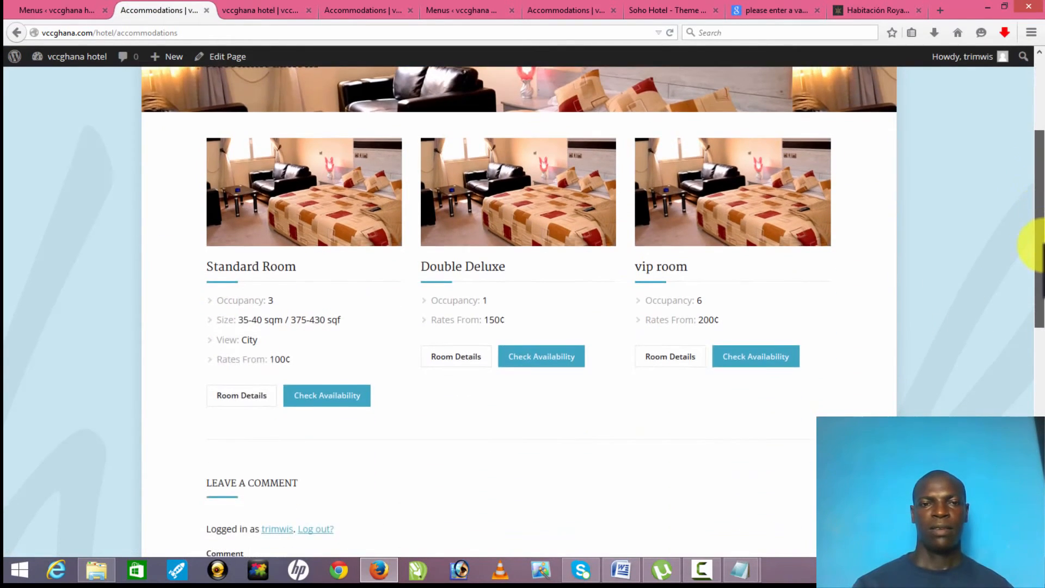
{"action": "scroll", "coordinate": [1037, 205], "scroll_direction": "down", "scroll_amount": 1}
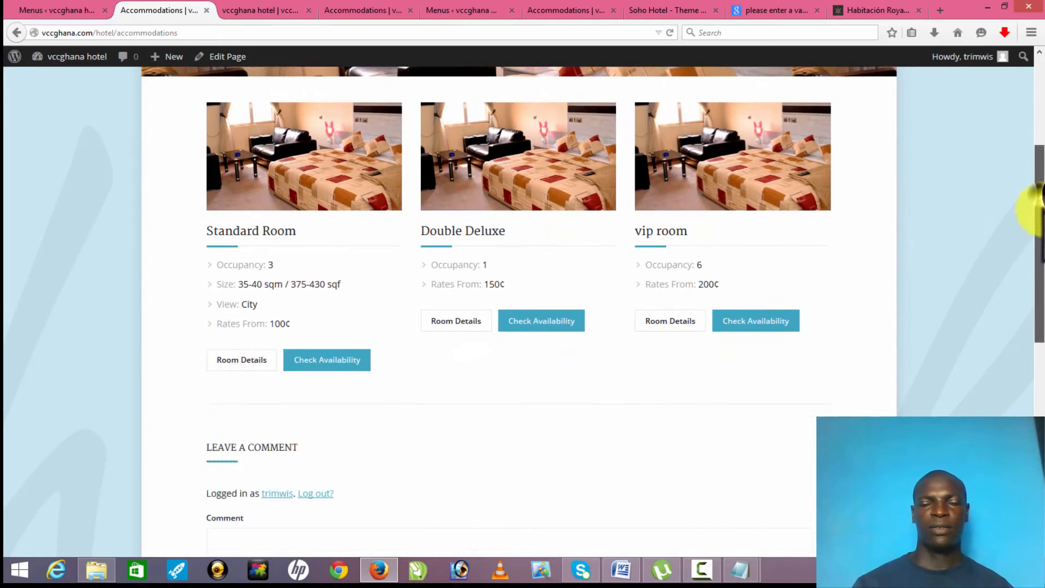
{"action": "scroll", "coordinate": [1037, 199], "scroll_direction": "up", "scroll_amount": 1}
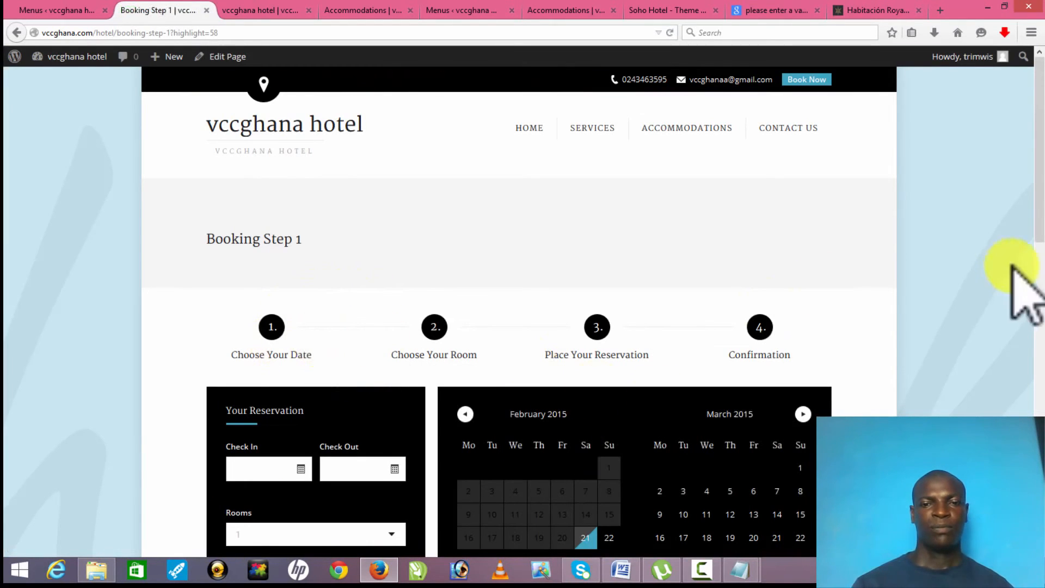
{"action": "left_click_drag", "start_coordinate": [1037, 147], "coordinate": [1037, 234]}
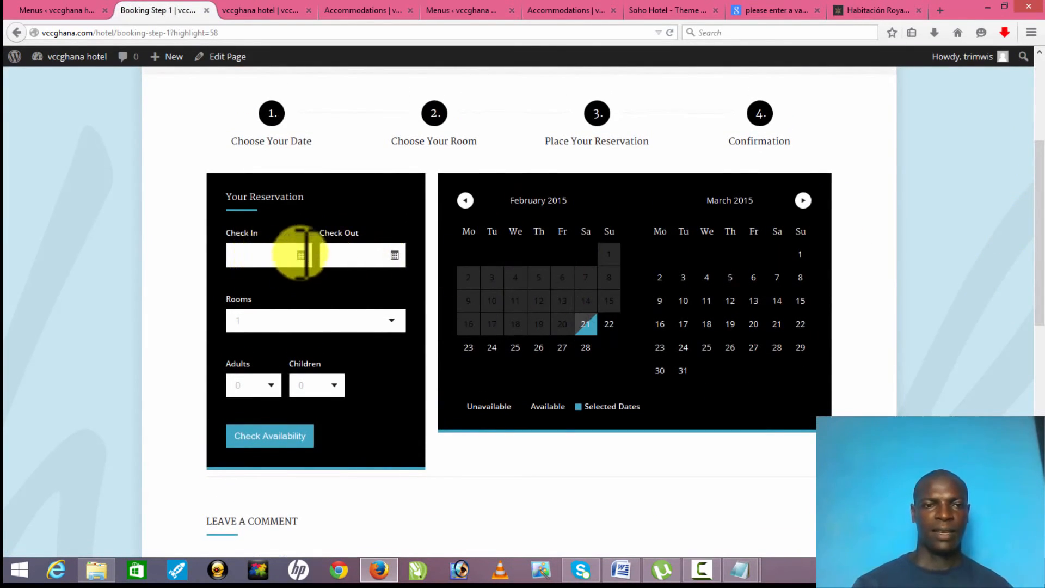
{"action": "left_click", "coordinate": [306, 254]}
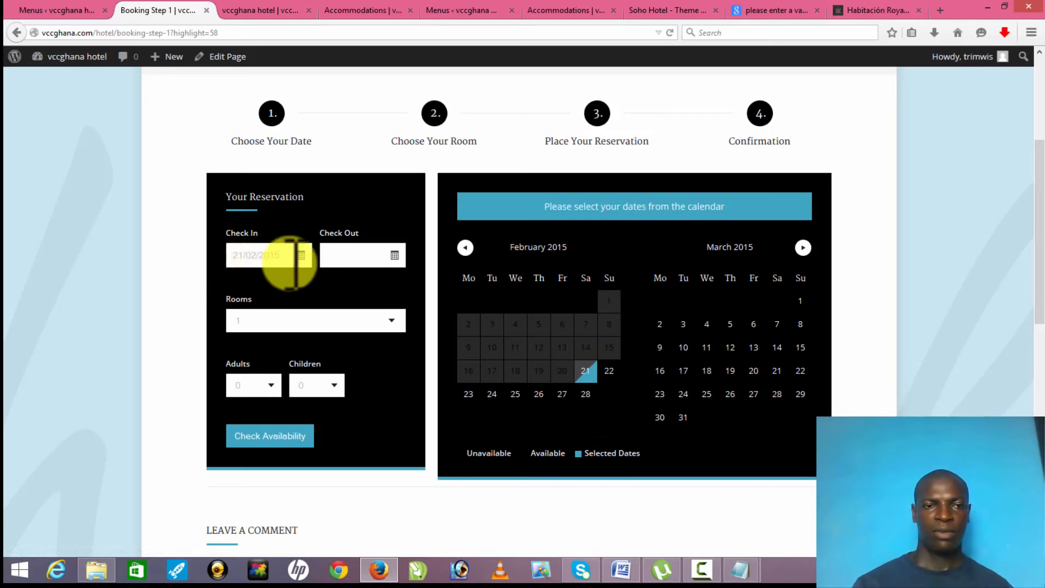
{"action": "left_click", "coordinate": [393, 253]}
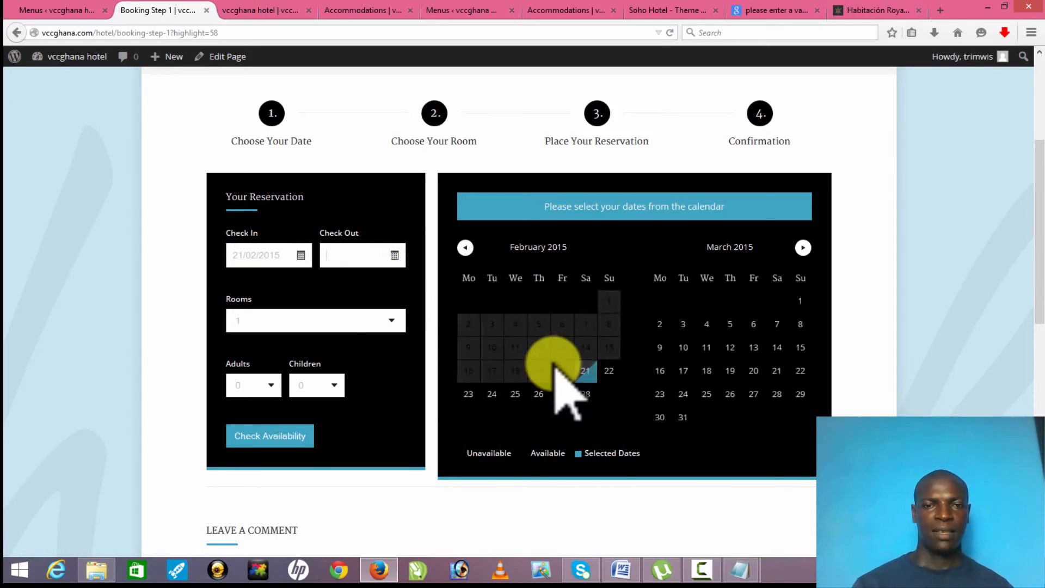
{"action": "left_click", "coordinate": [610, 372]}
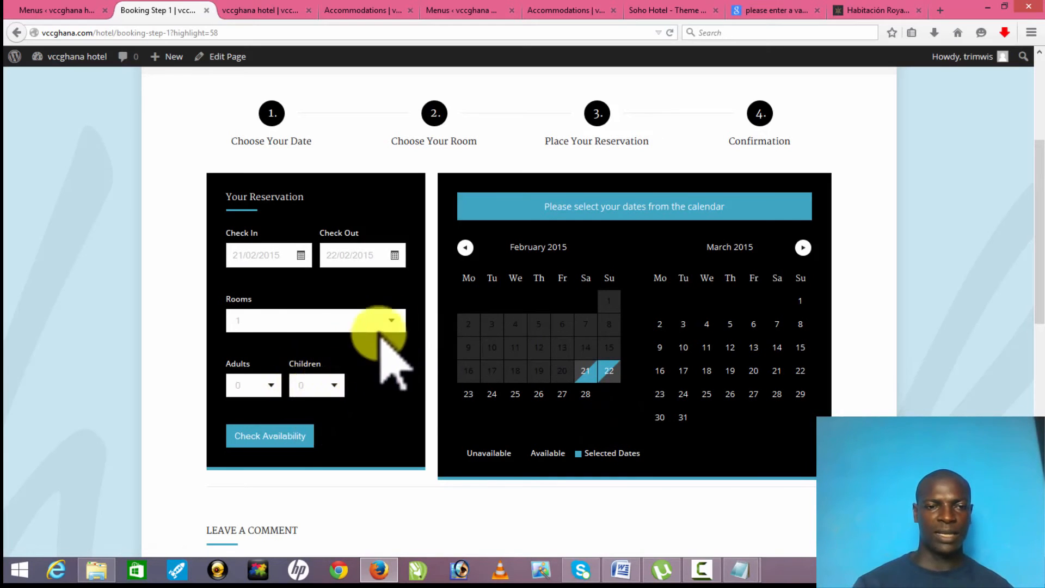
Set the booking to 1 adult and 2 children.
{"action": "left_click", "coordinate": [270, 387]}
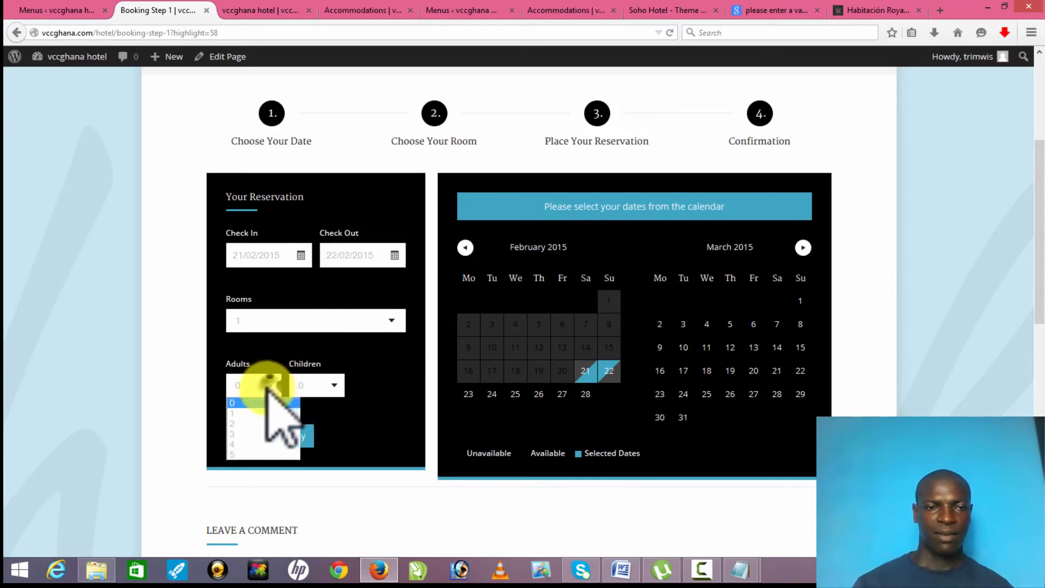
{"action": "left_click", "coordinate": [257, 414]}
{"action": "left_click", "coordinate": [333, 385]}
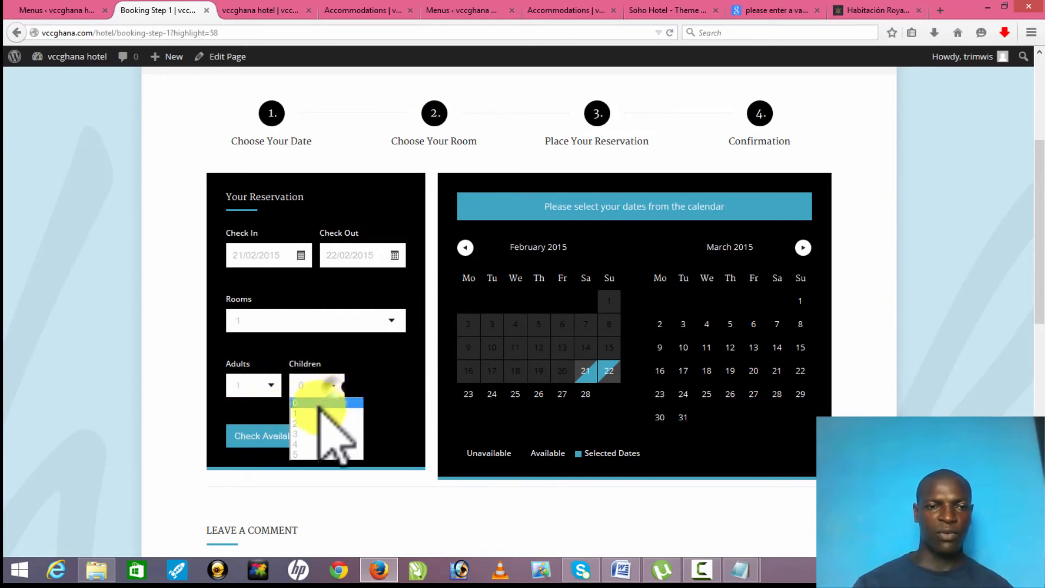
{"action": "left_click", "coordinate": [306, 420]}
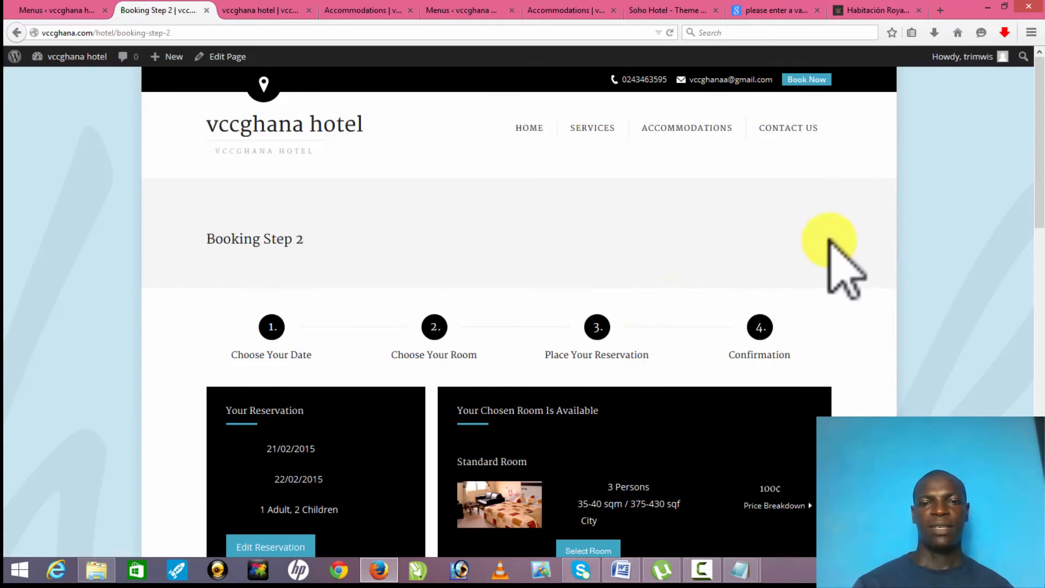
Select the Standard Room and scroll down to the Booking Step 3 Guest Details form.
{"action": "left_click_drag", "start_coordinate": [1040, 115], "coordinate": [1039, 216]}
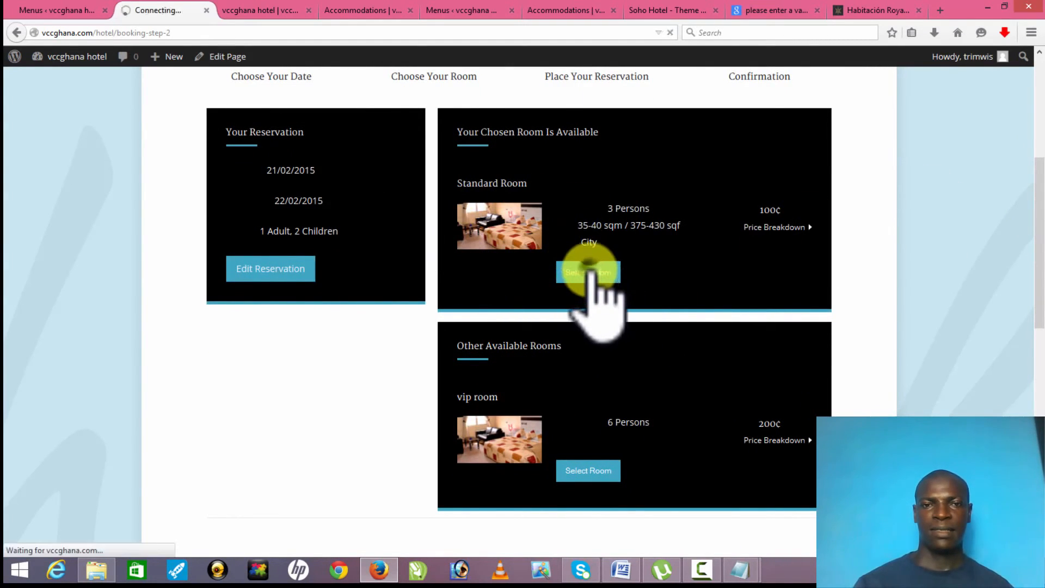
{"action": "left_click", "coordinate": [590, 275]}
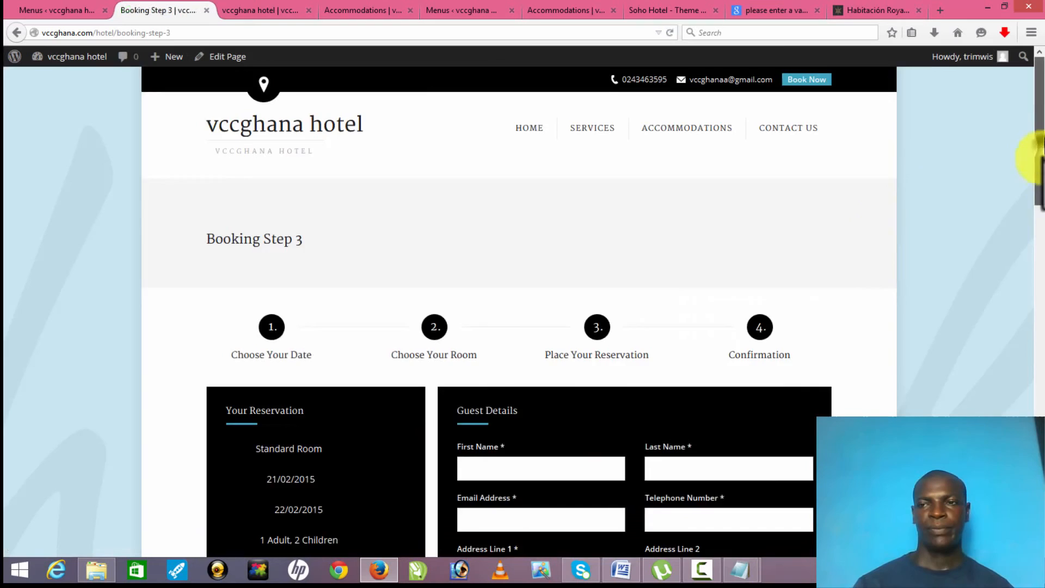
{"action": "left_click_drag", "start_coordinate": [1040, 158], "coordinate": [1031, 233]}
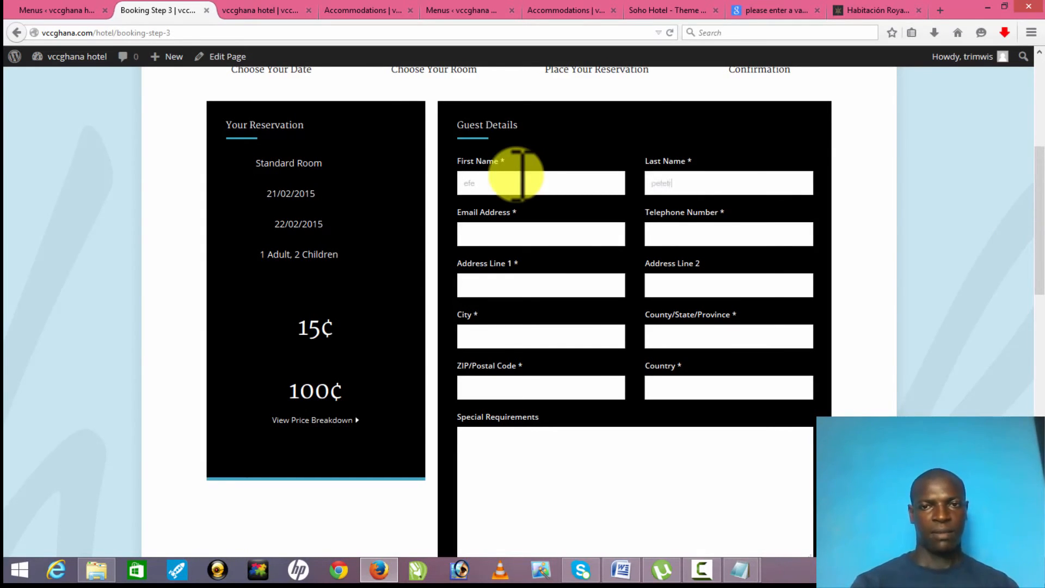
Enter the guest's email, phone, address, city, county, ZIP and country, leaving Special Requirements blank.
{"action": "left_click", "coordinate": [475, 233]}
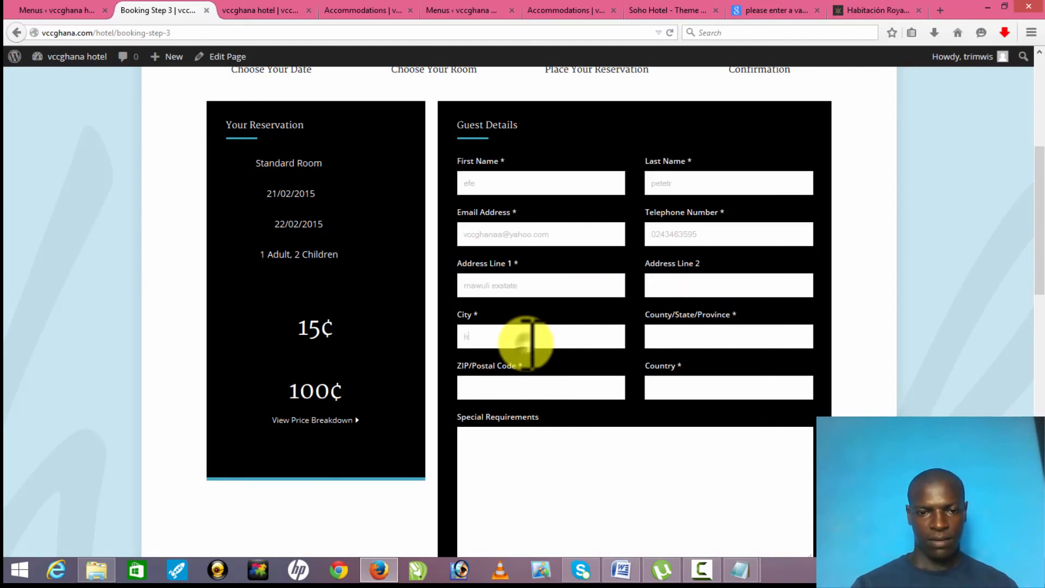
{"action": "left_click", "coordinate": [664, 388]}
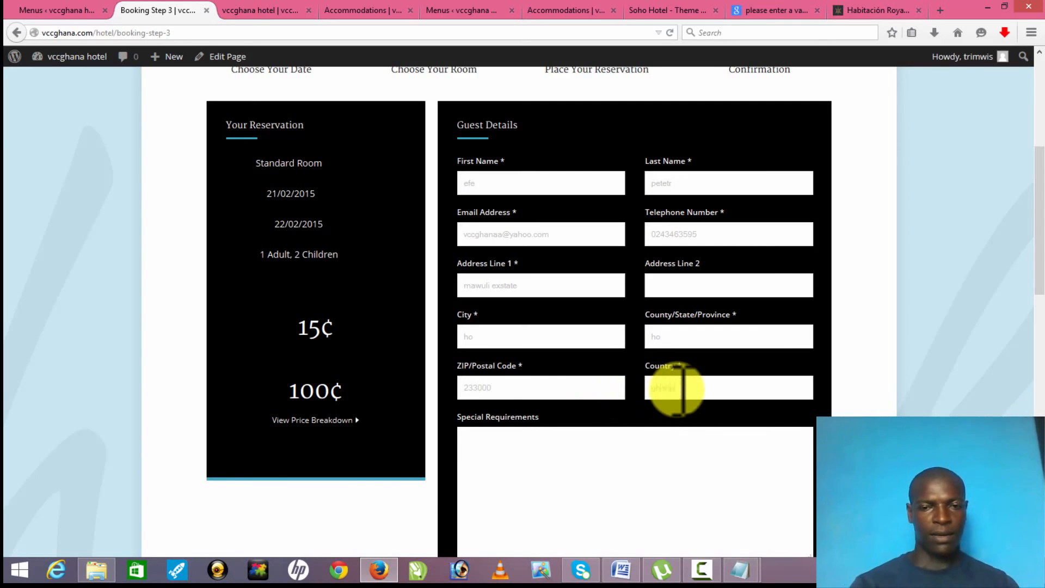
{"action": "left_click", "coordinate": [650, 459]}
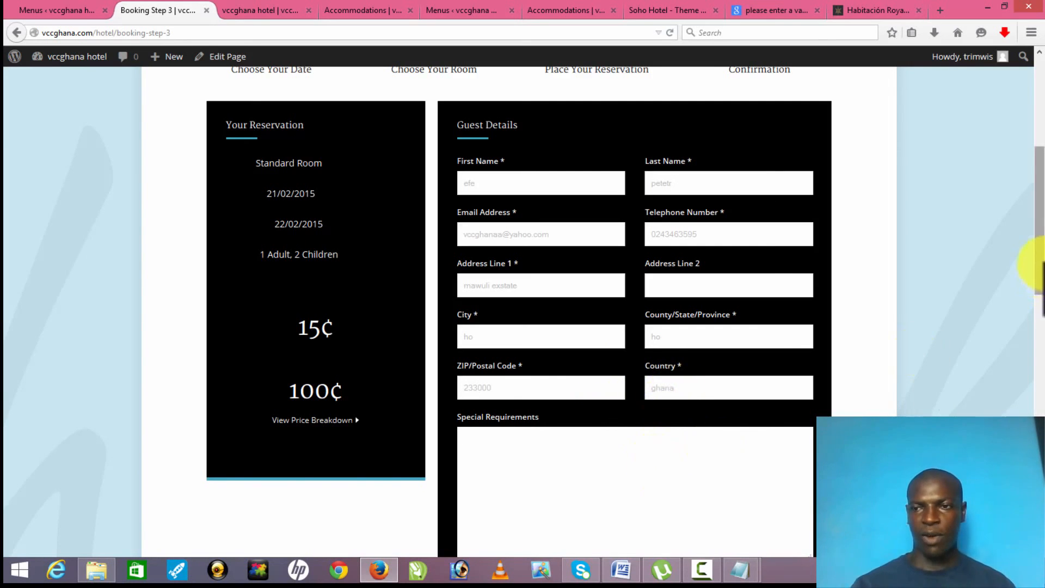
{"action": "left_click_drag", "start_coordinate": [1038, 263], "coordinate": [1038, 334]}
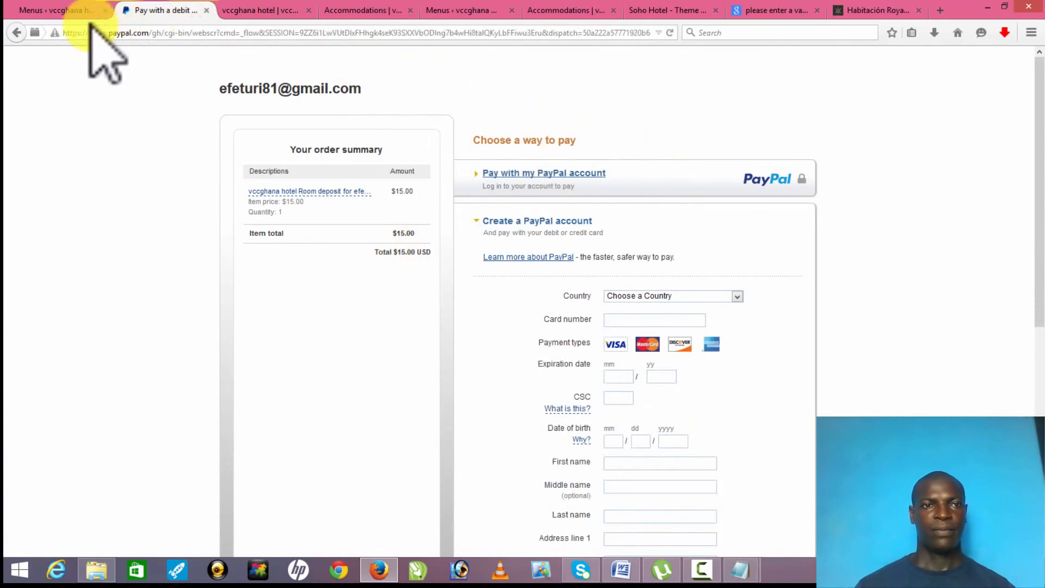
Leave the PayPal $15.00 deposit checkout and return to the WordPress menu editor tab.
{"action": "left_click", "coordinate": [15, 31]}
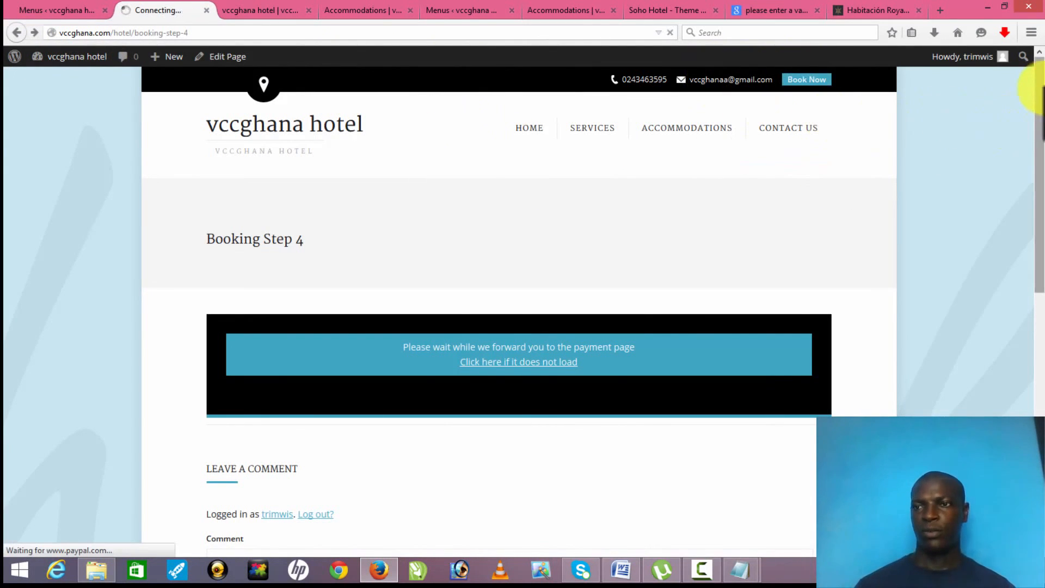
{"action": "mouse_move", "coordinate": [1040, 82]}
{"action": "left_mouse_down"}
{"action": "mouse_move", "coordinate": [1030, 261]}
{"action": "mouse_move", "coordinate": [1038, 88]}
{"action": "left_mouse_up"}
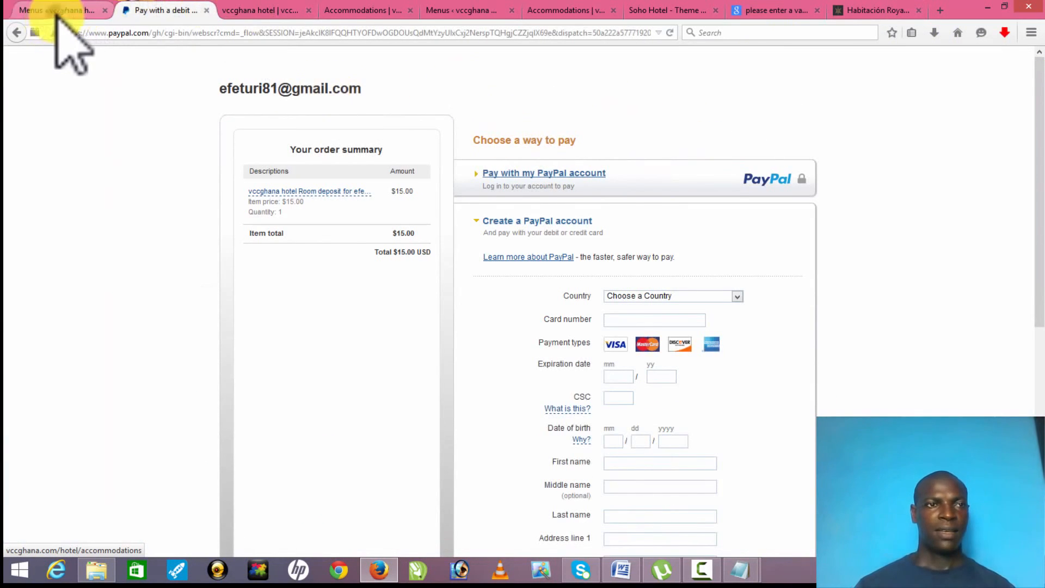
{"action": "left_click", "coordinate": [57, 11]}
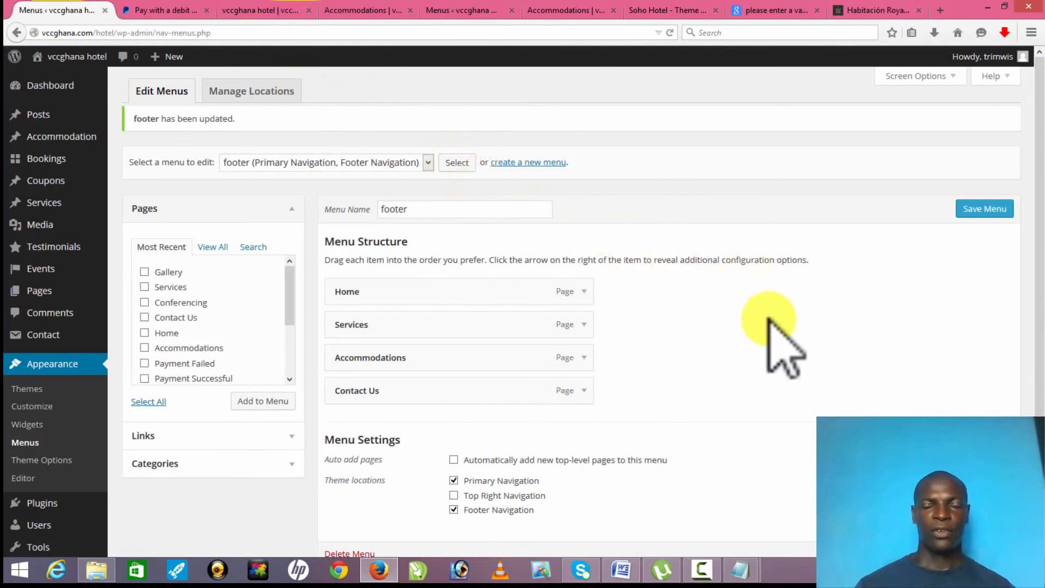